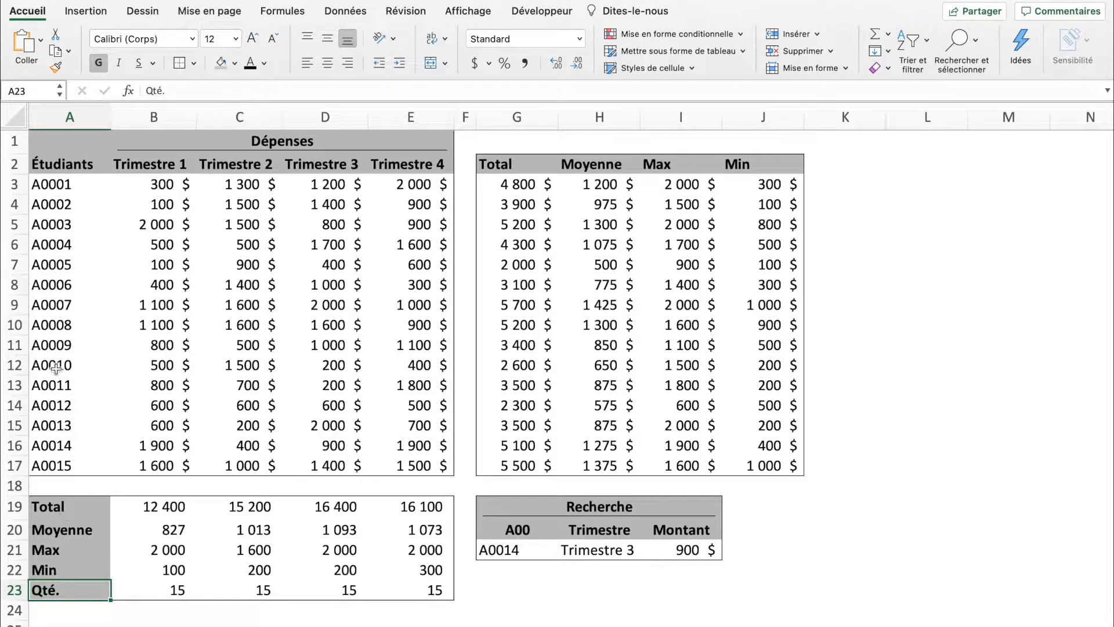
# Examine the ARRONDI.AU.MULTIPLE and TABLEAU.ALEA parts of the formula that generates the expenses in B3:E17.
pyautogui.moveTo(163, 186); pyautogui.dragTo(426, 460)
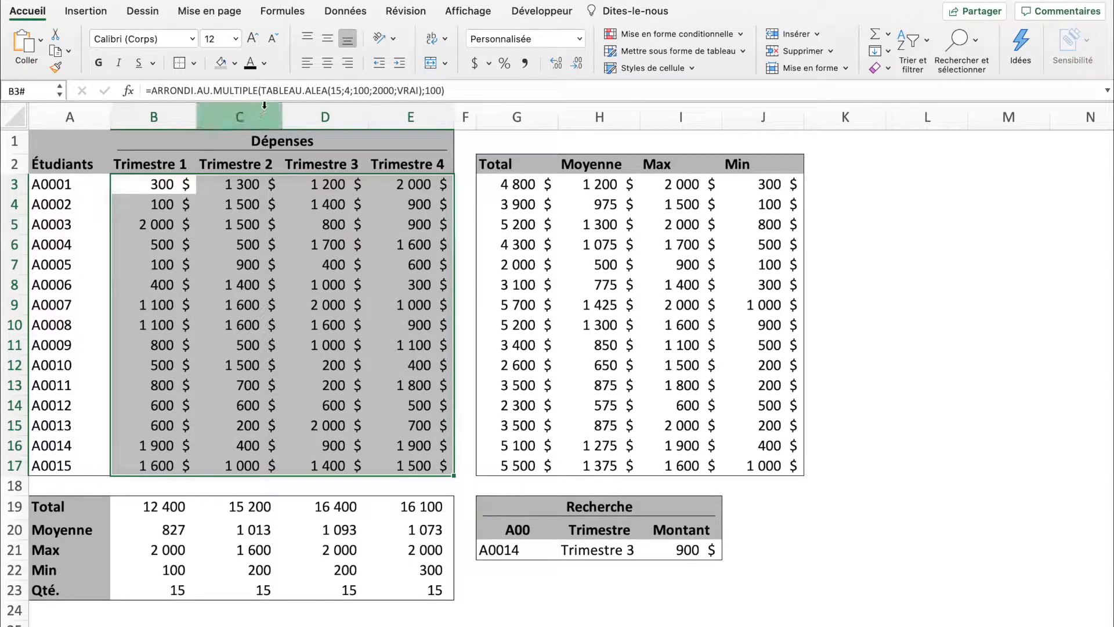
pyautogui.moveTo(261, 91); pyautogui.dragTo(425, 91)
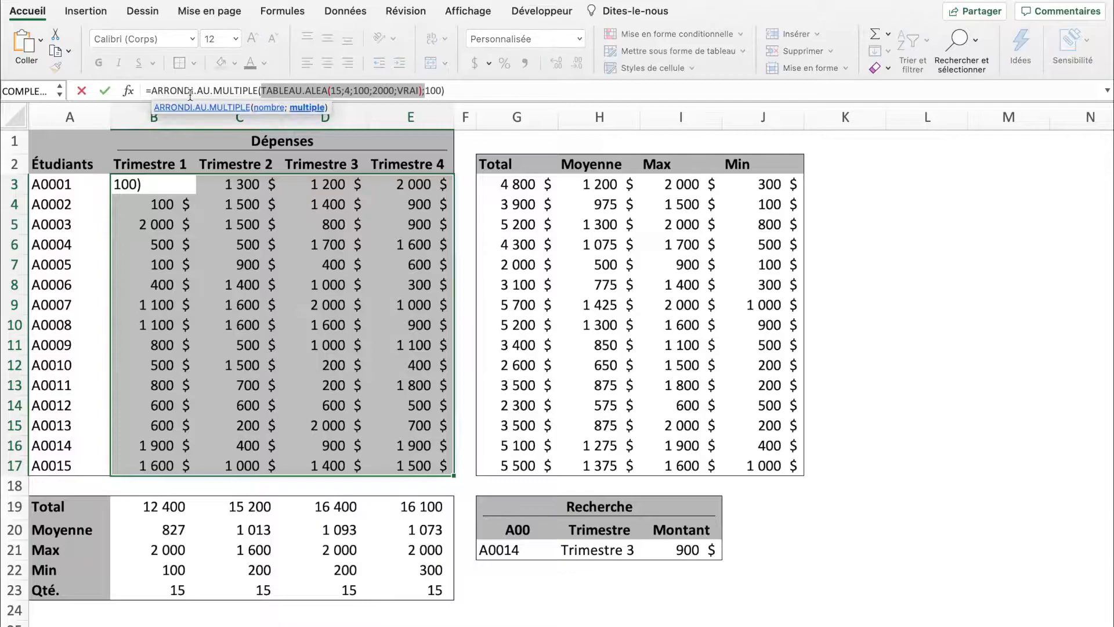
pyautogui.moveTo(151, 91); pyautogui.dragTo(260, 90)
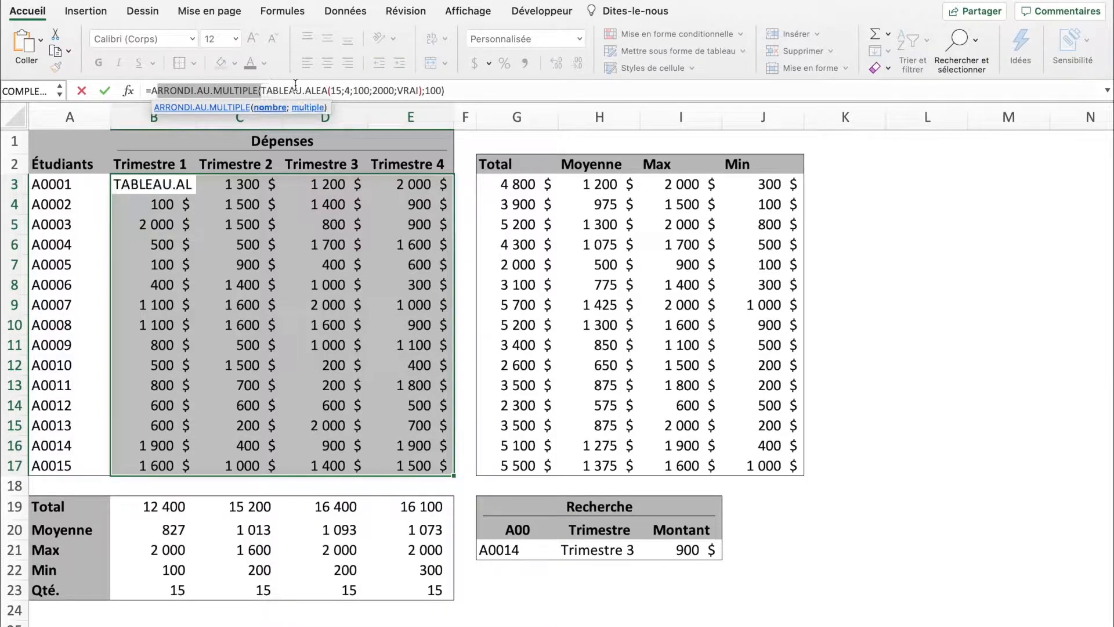
pyautogui.click(457, 93)
pyautogui.click(436, 325)
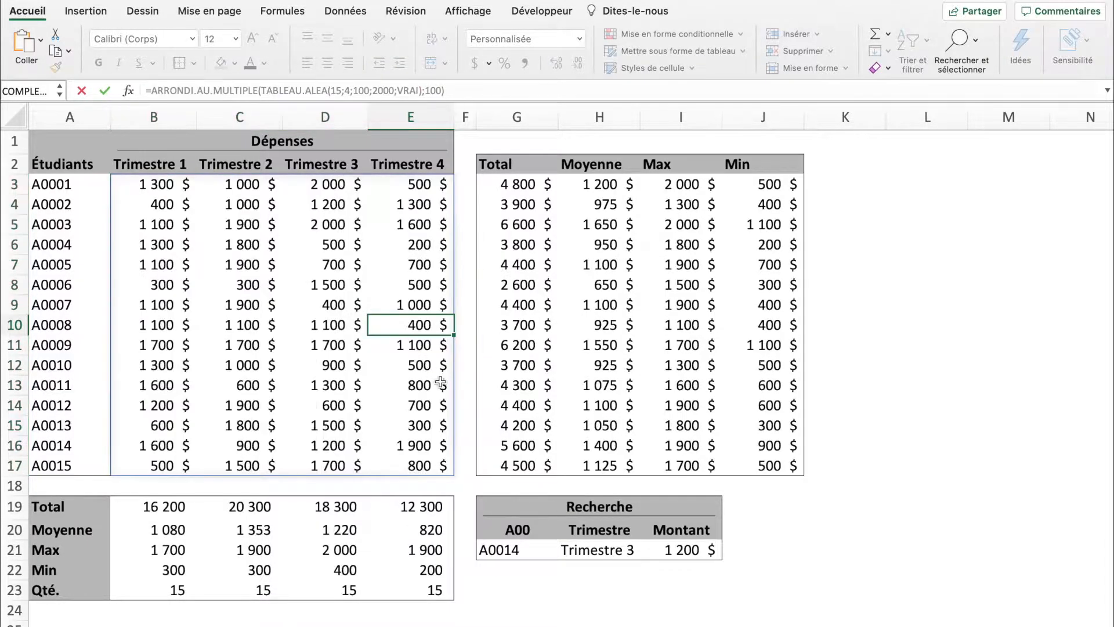
# Examine the Recherche block, its Montant formula, and the student and quarter ranges of the Dépenses table.
pyautogui.moveTo(514, 510); pyautogui.dragTo(593, 556)
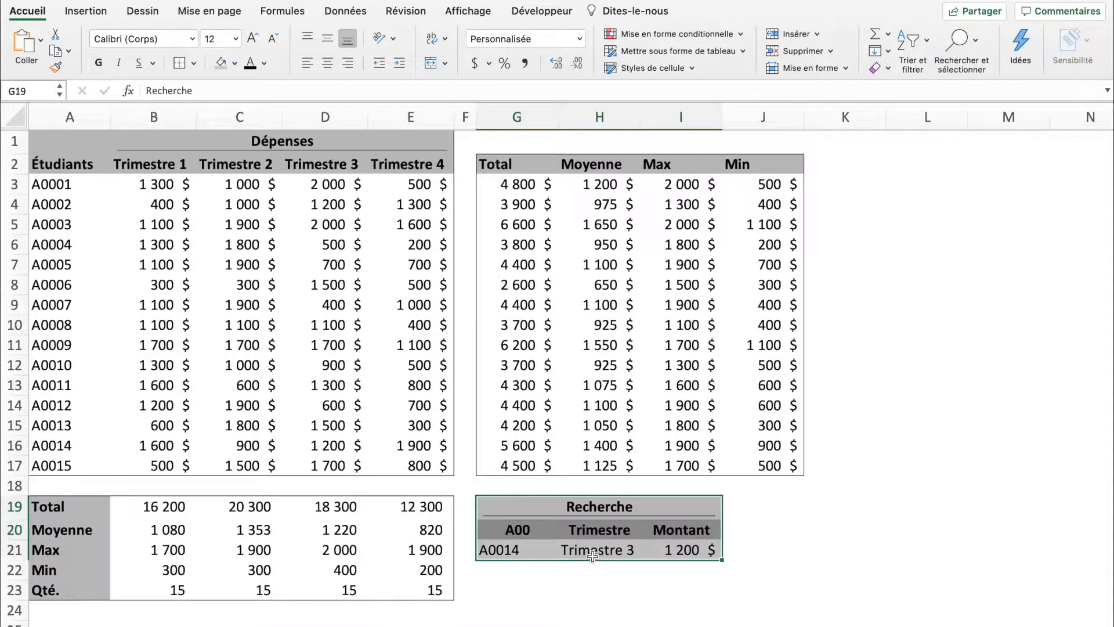
pyautogui.click(679, 549)
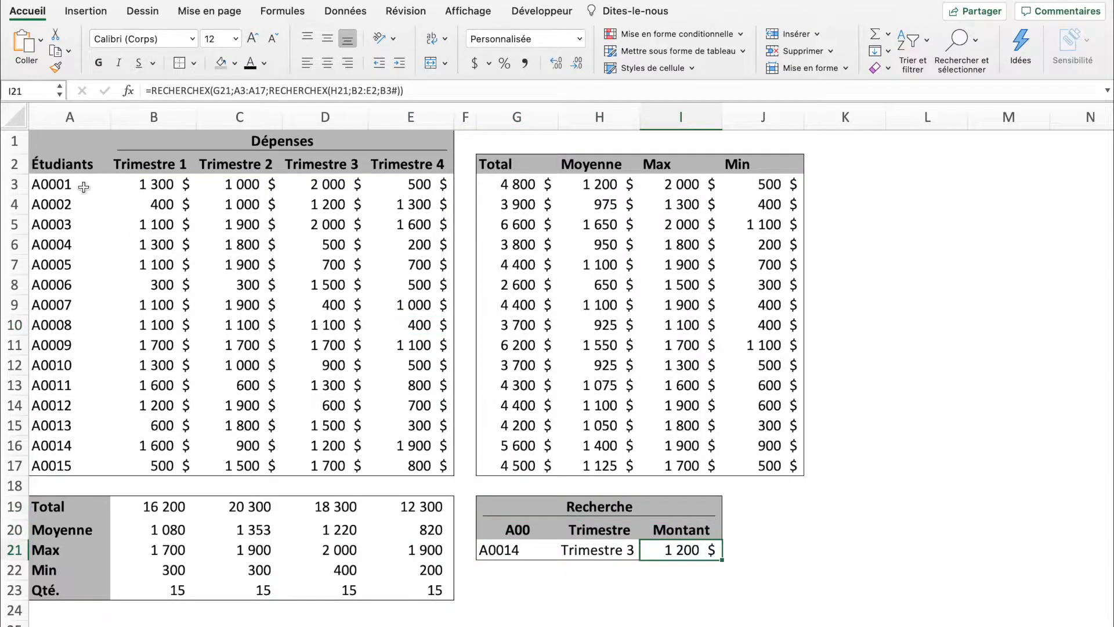
pyautogui.moveTo(83, 187); pyautogui.dragTo(391, 450)
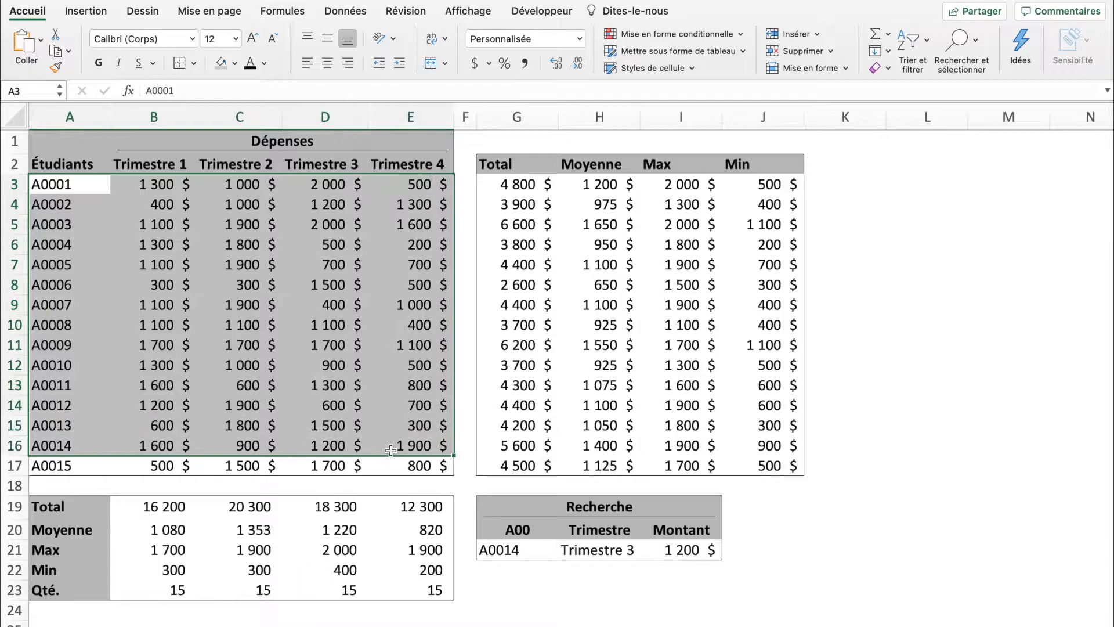
pyautogui.click(391, 450)
pyautogui.moveTo(55, 172); pyautogui.dragTo(64, 328)
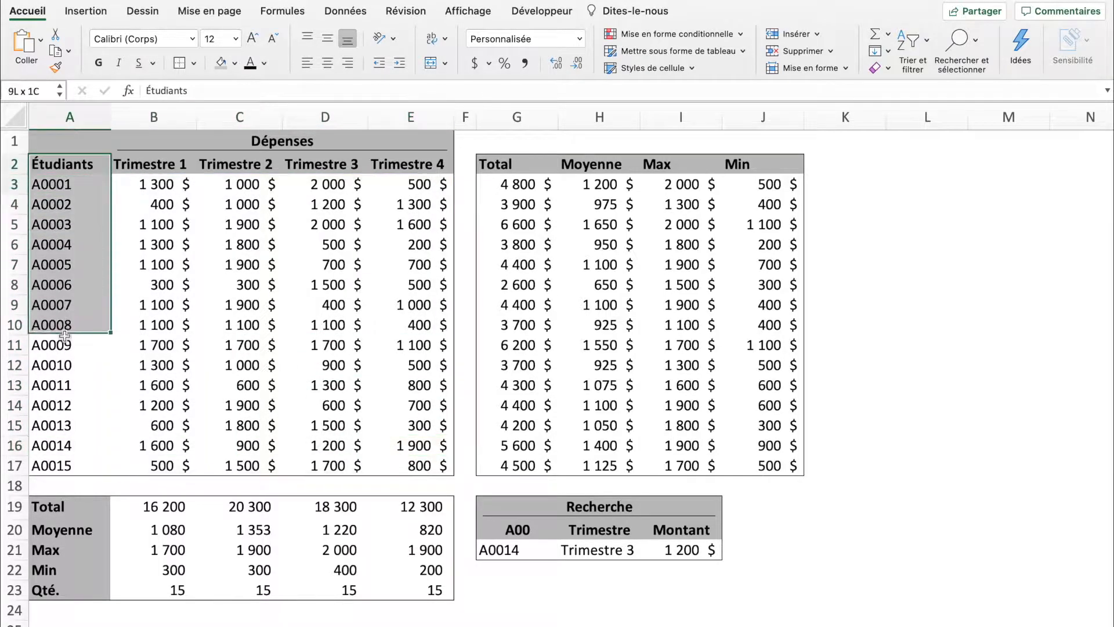
pyautogui.moveTo(152, 164); pyautogui.dragTo(389, 164)
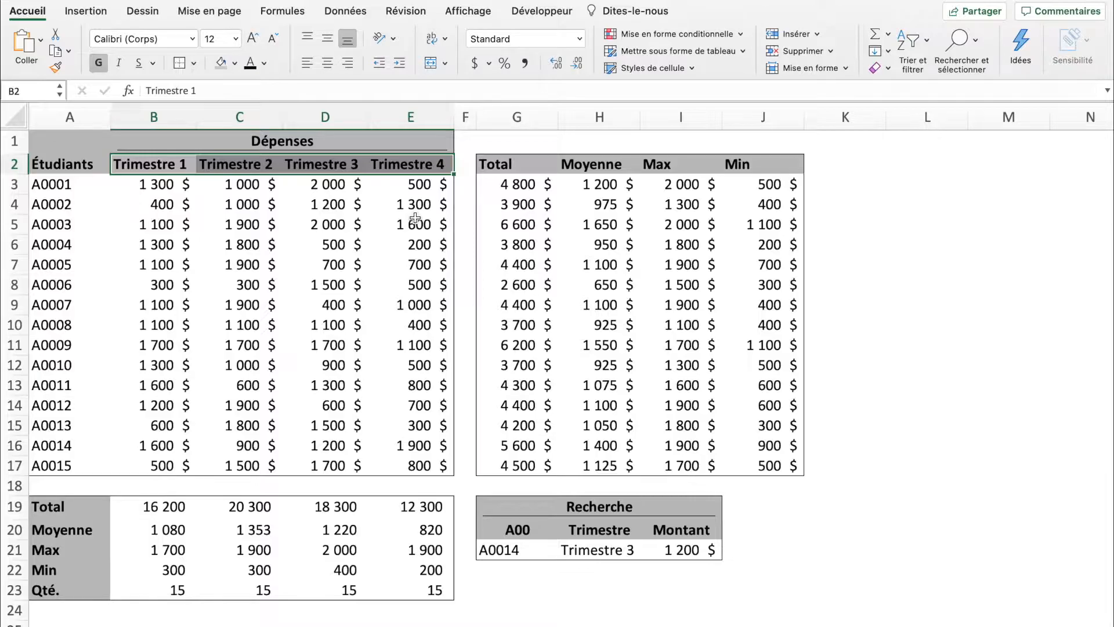
pyautogui.click(440, 272)
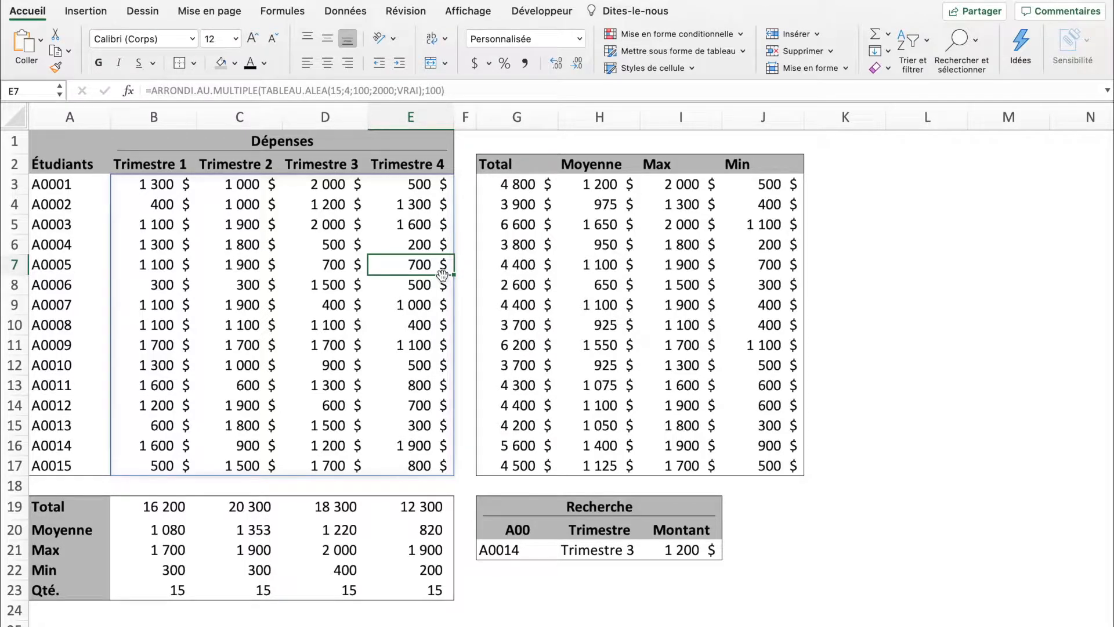
# Inspect formulas in the per-student summary table and the nested RECHERCHEX formula in I21.
pyautogui.click(579, 428)
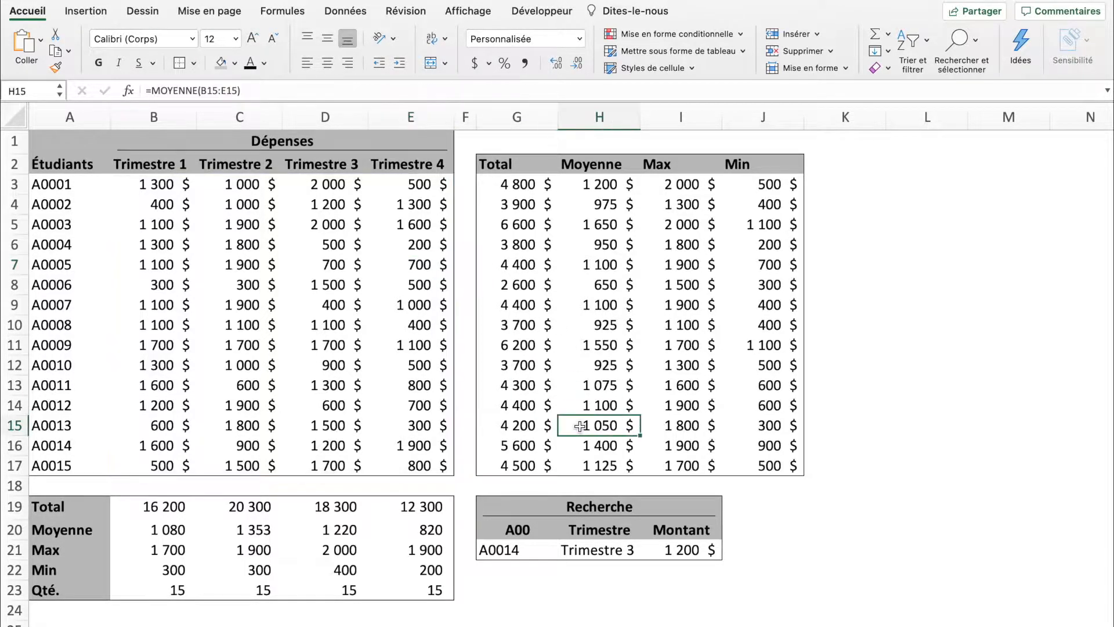
pyautogui.click(757, 459)
pyautogui.click(697, 549)
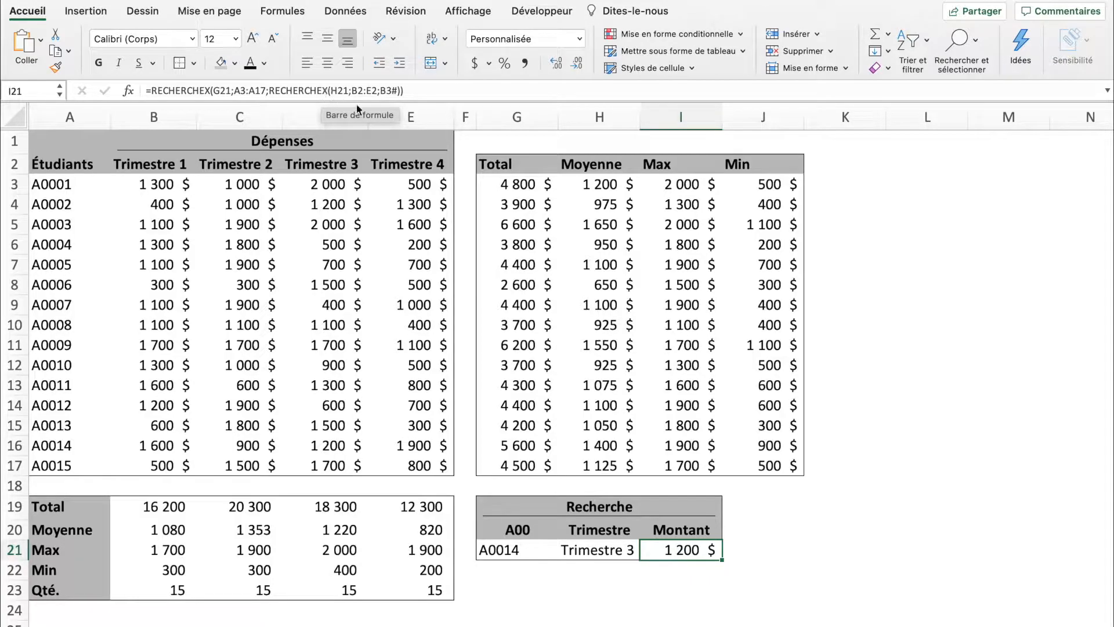
pyautogui.click(616, 400)
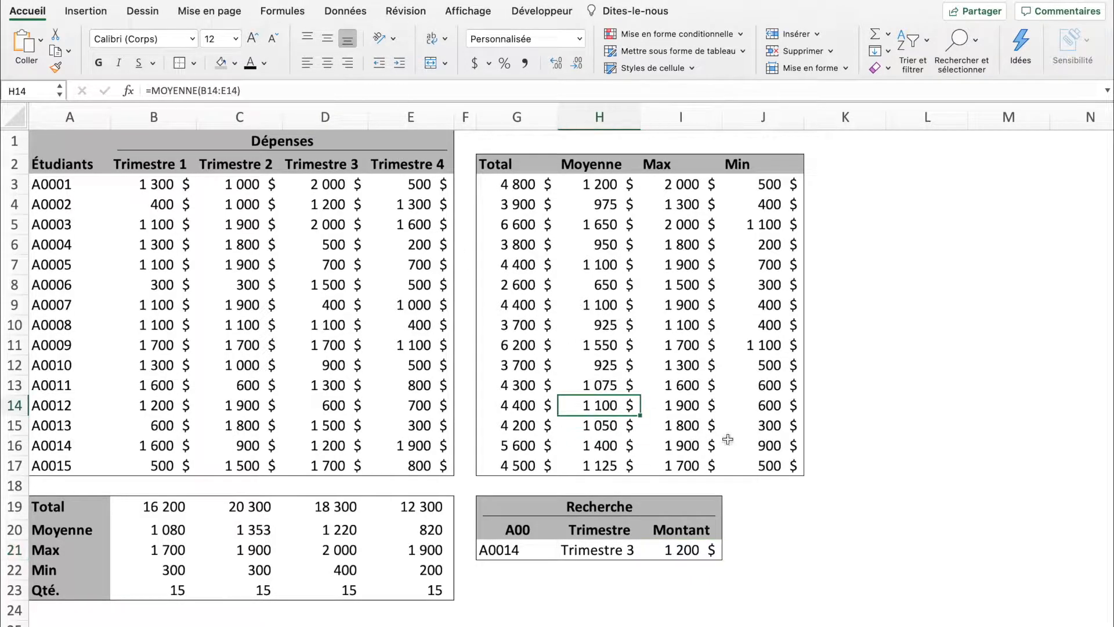
pyautogui.click(754, 487)
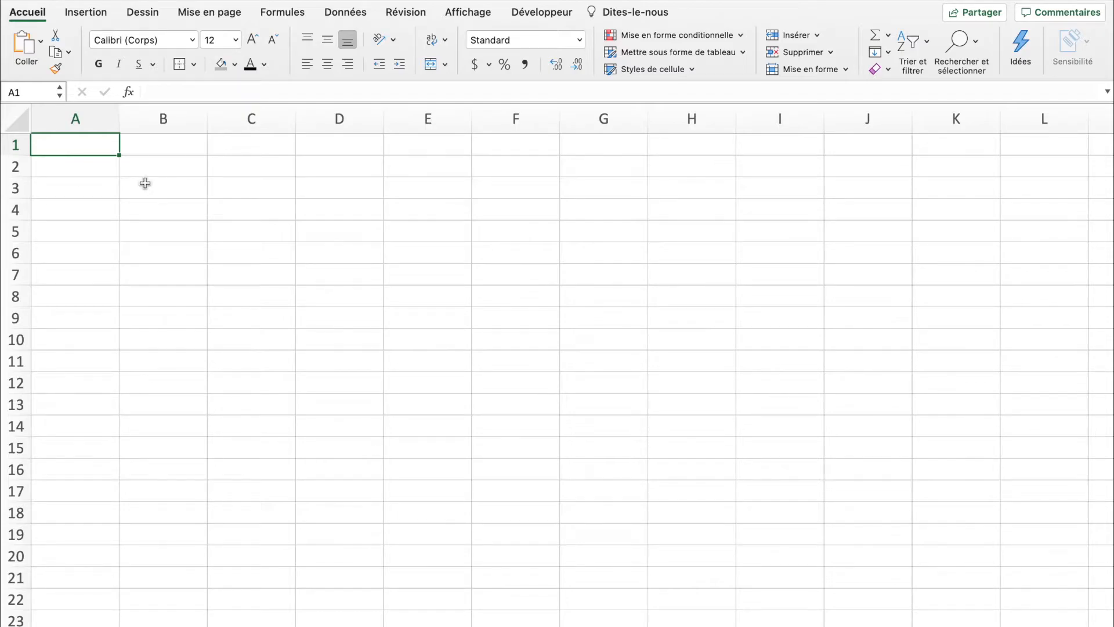
# Enter the heading "Trimestre 1" in cell B2 of the blank sheet.
pyautogui.click(165, 142)
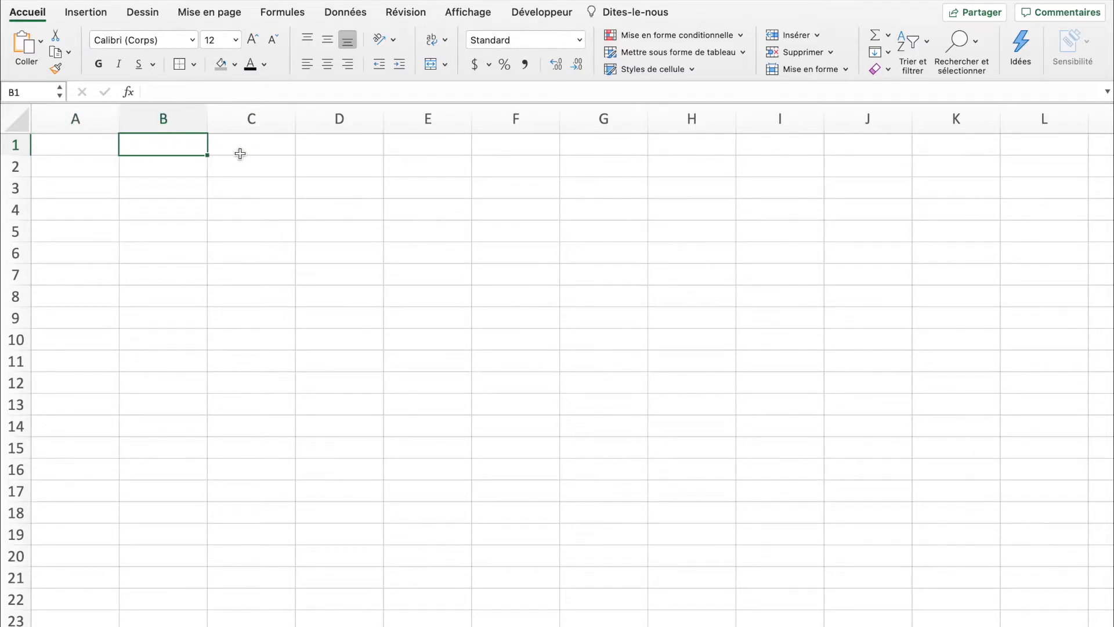
pyautogui.press('Return')
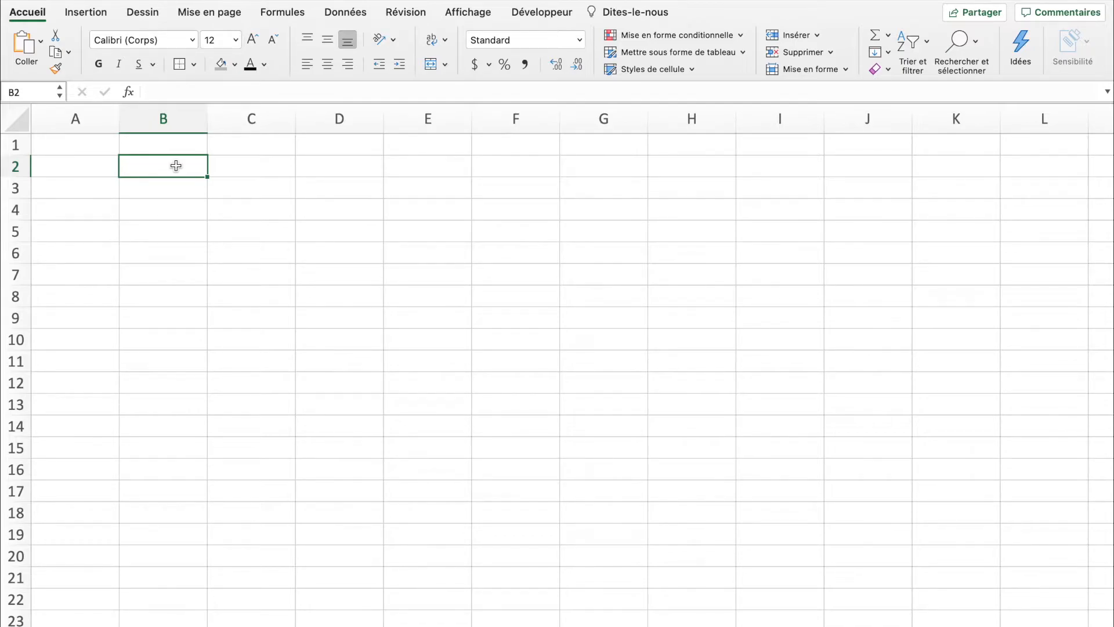
pyautogui.write('Trimestre 1')
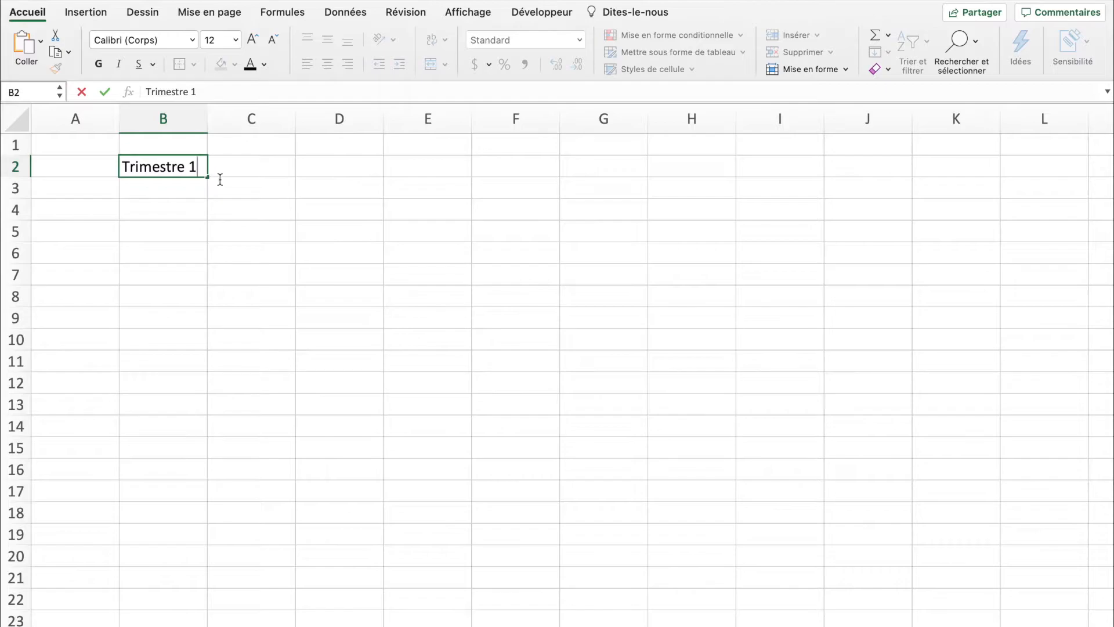
pyautogui.click(188, 184)
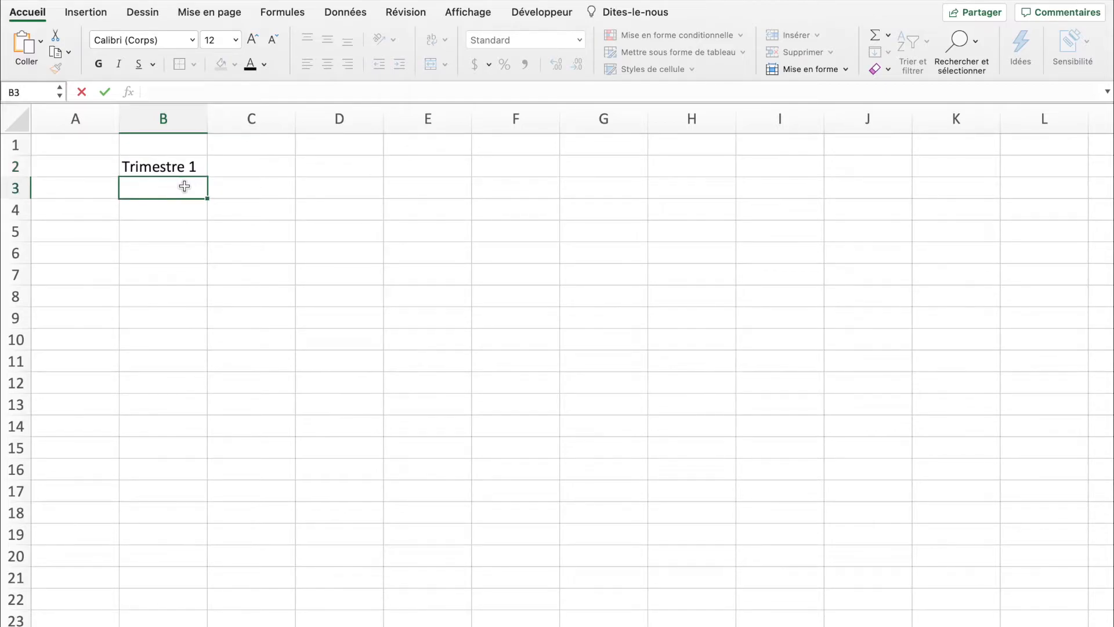
# Fill the quarter series from B2 across to E2 so the headings run to Trimestre 4.
pyautogui.click(162, 172)
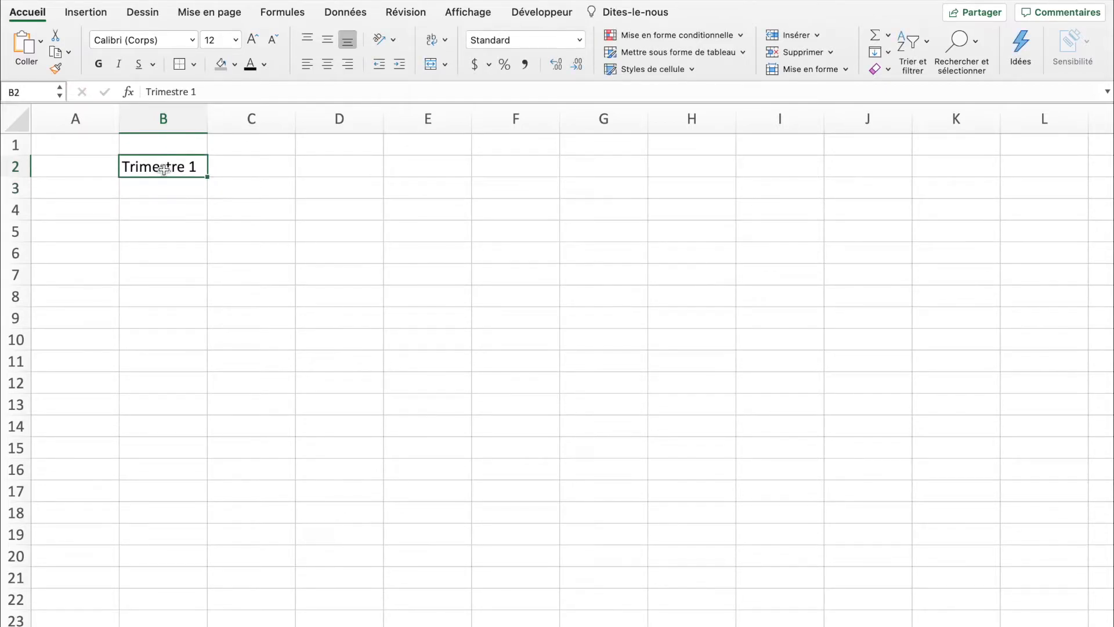
pyautogui.moveTo(209, 178)
pyautogui.mouseDown()
pyautogui.moveTo(294, 175)
pyautogui.moveTo(206, 174)
pyautogui.mouseUp()
pyautogui.click(228, 174)
pyautogui.click(196, 172)
pyautogui.moveTo(208, 175); pyautogui.dragTo(451, 175)
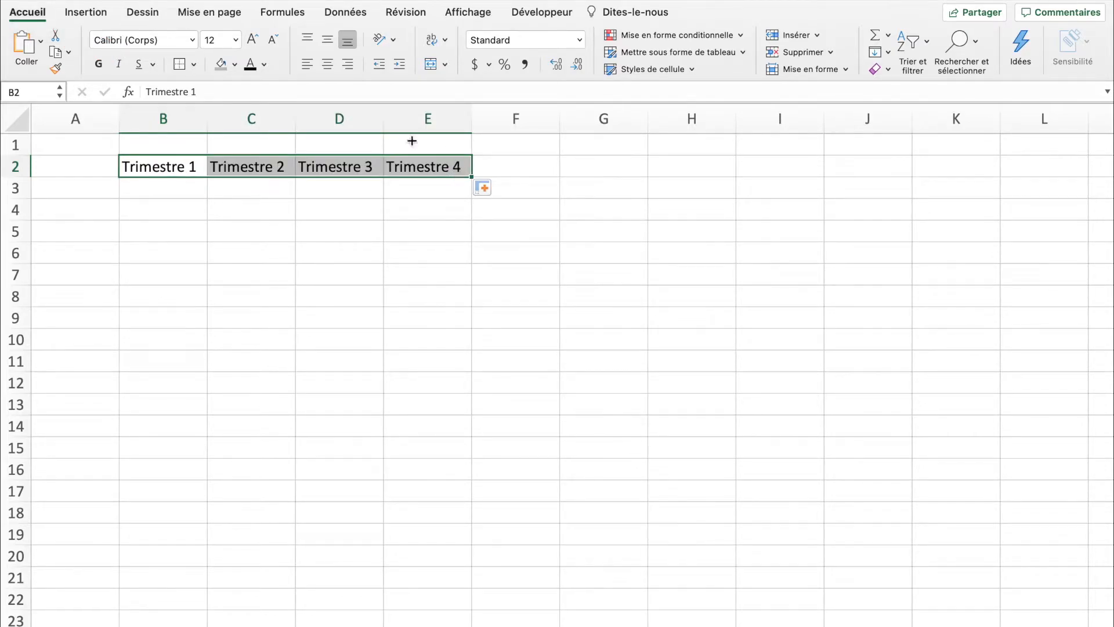
# Enter the student code A0001 in A3 and fill the series down to A0015 in A17.
pyautogui.click(104, 185)
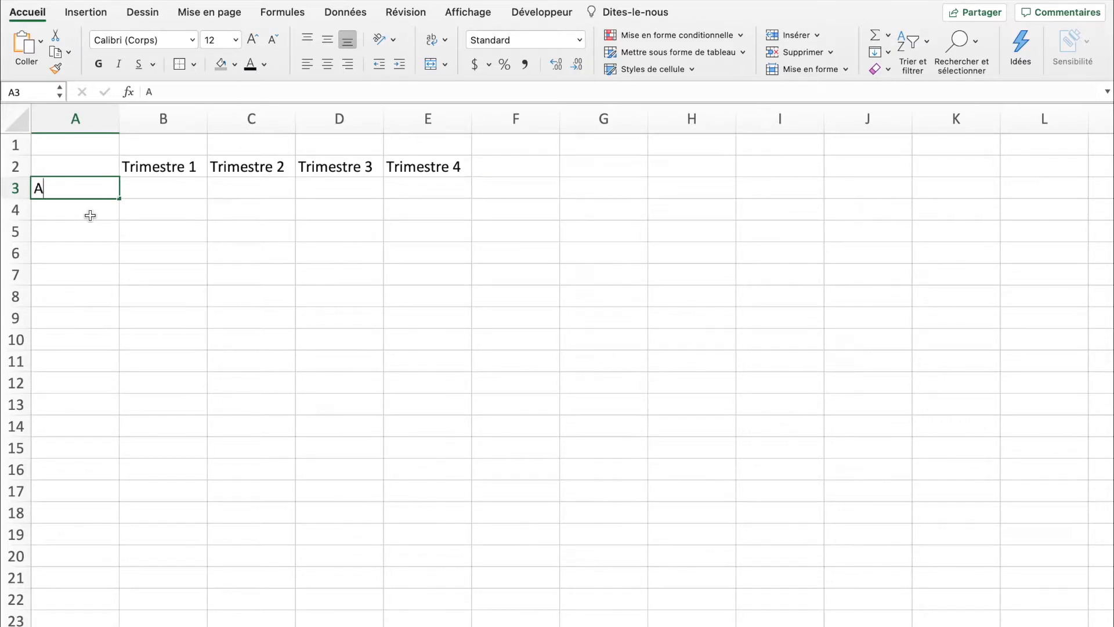
pyautogui.write('A00')
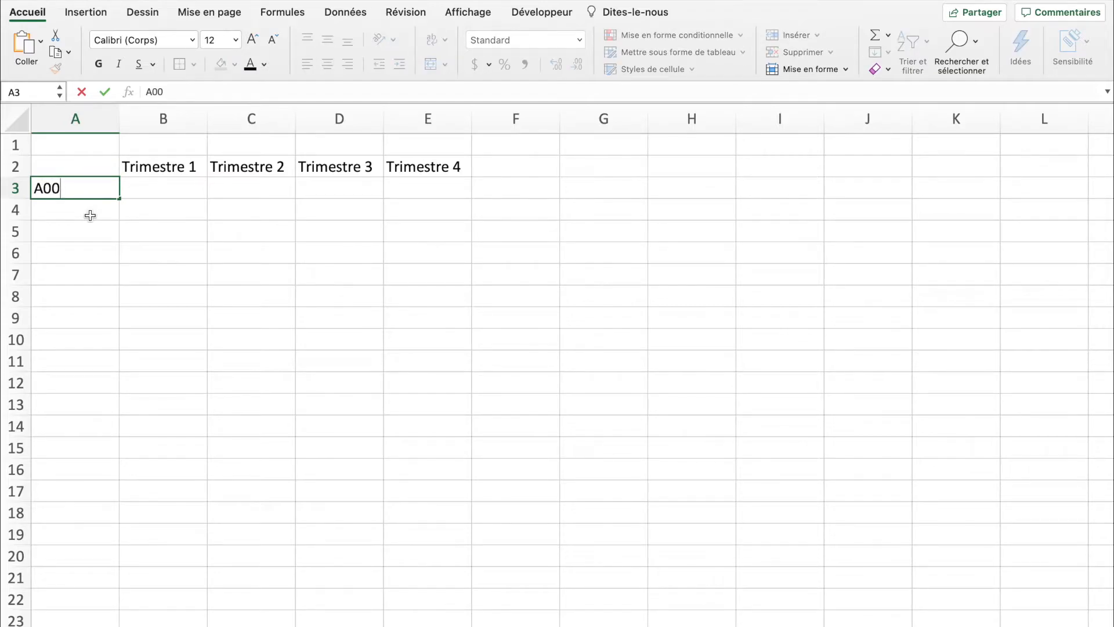
pyautogui.write('01')
pyautogui.click(138, 195)
pyautogui.click(110, 194)
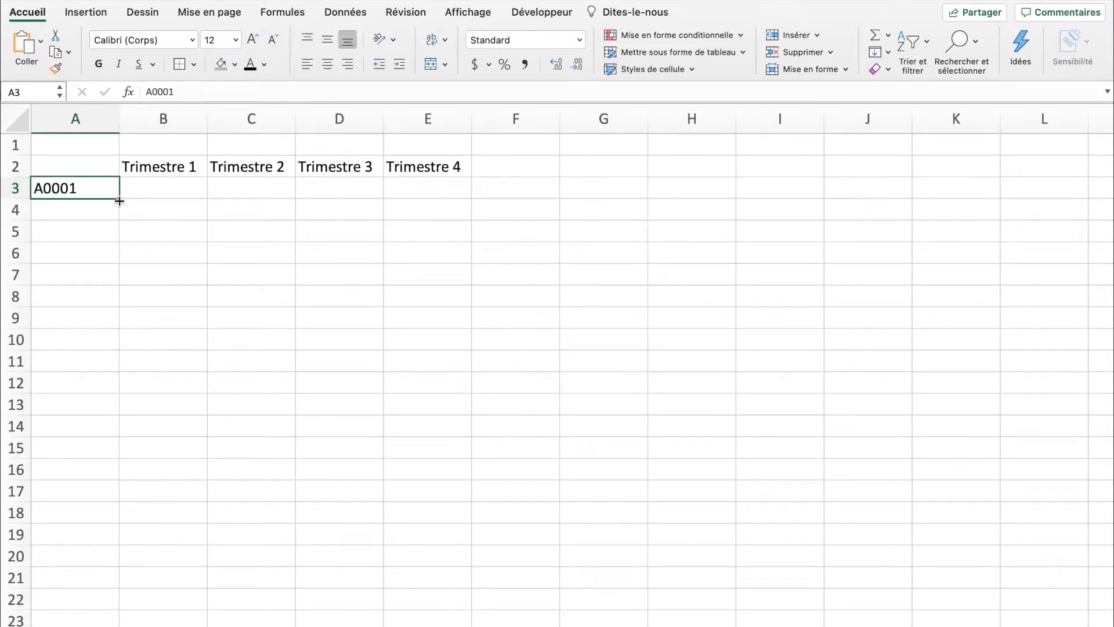
pyautogui.moveTo(119, 201); pyautogui.dragTo(82, 499)
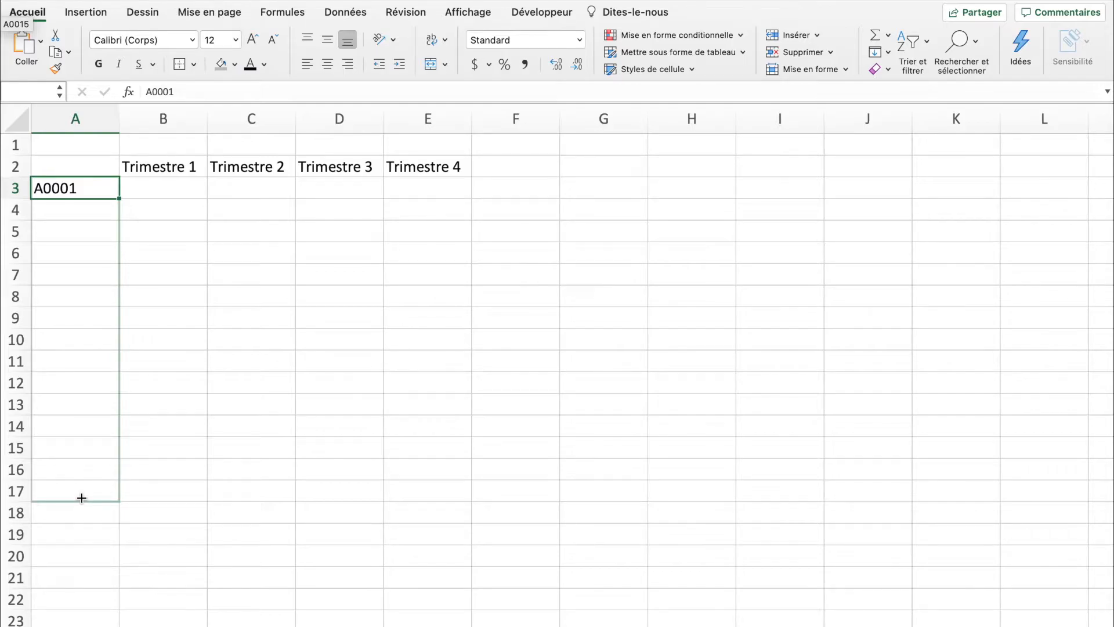
pyautogui.moveTo(81, 498); pyautogui.dragTo(81, 498)
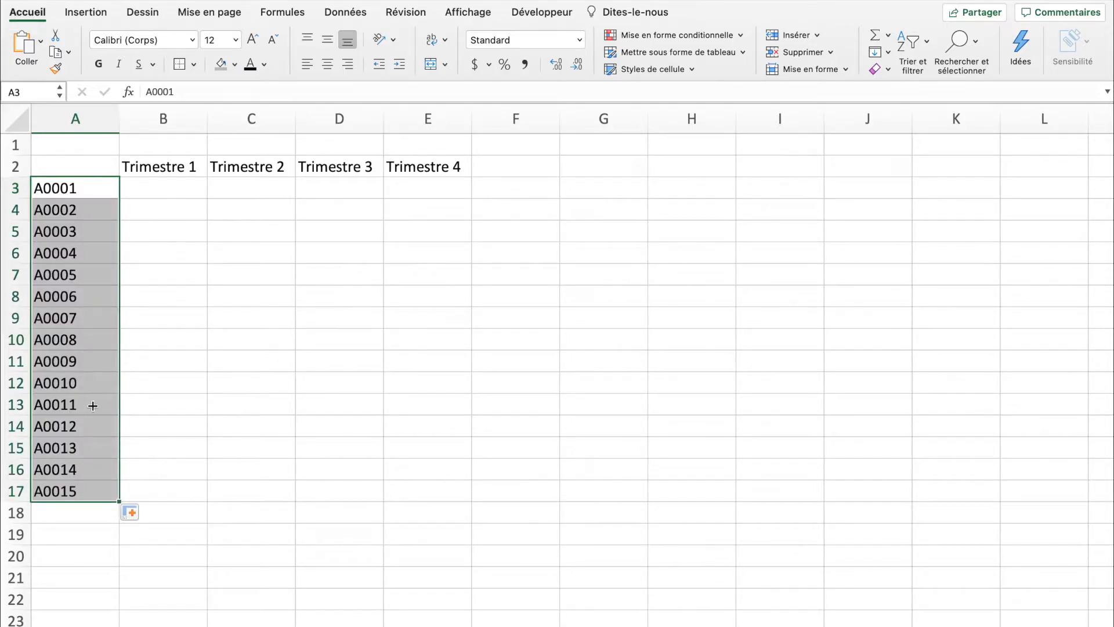
# Check the non-empty cell counts for the student codes in A3:A17 and the quarter headings in B2:E2.
pyautogui.click(82, 190)
pyautogui.moveTo(81, 192); pyautogui.dragTo(82, 500)
pyautogui.moveTo(82, 461); pyautogui.dragTo(81, 460)
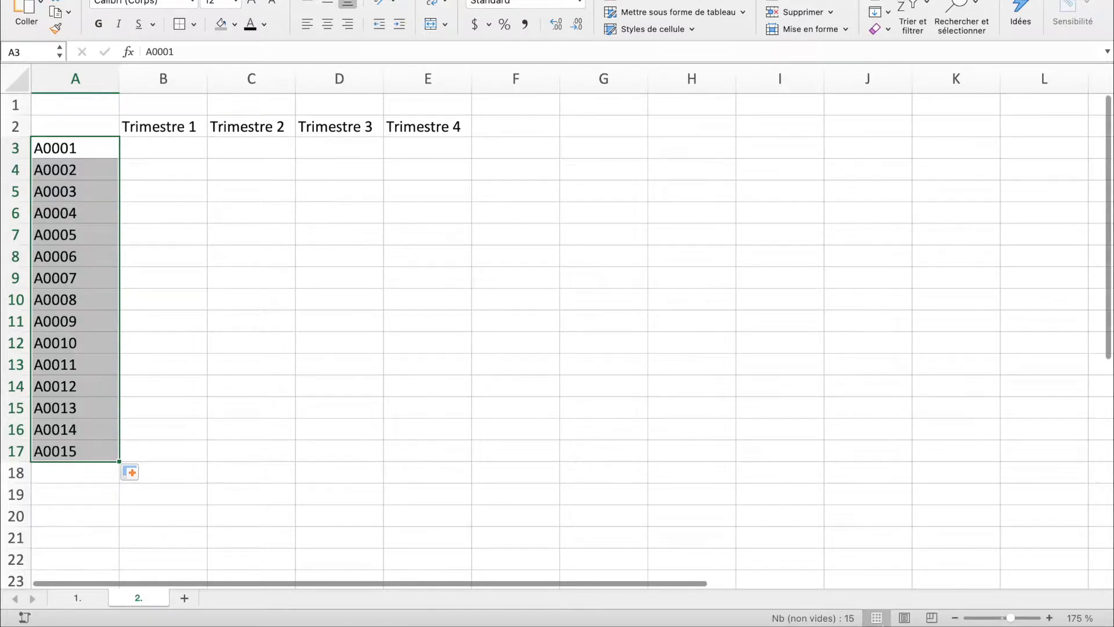
pyautogui.moveTo(170, 126); pyautogui.dragTo(434, 128)
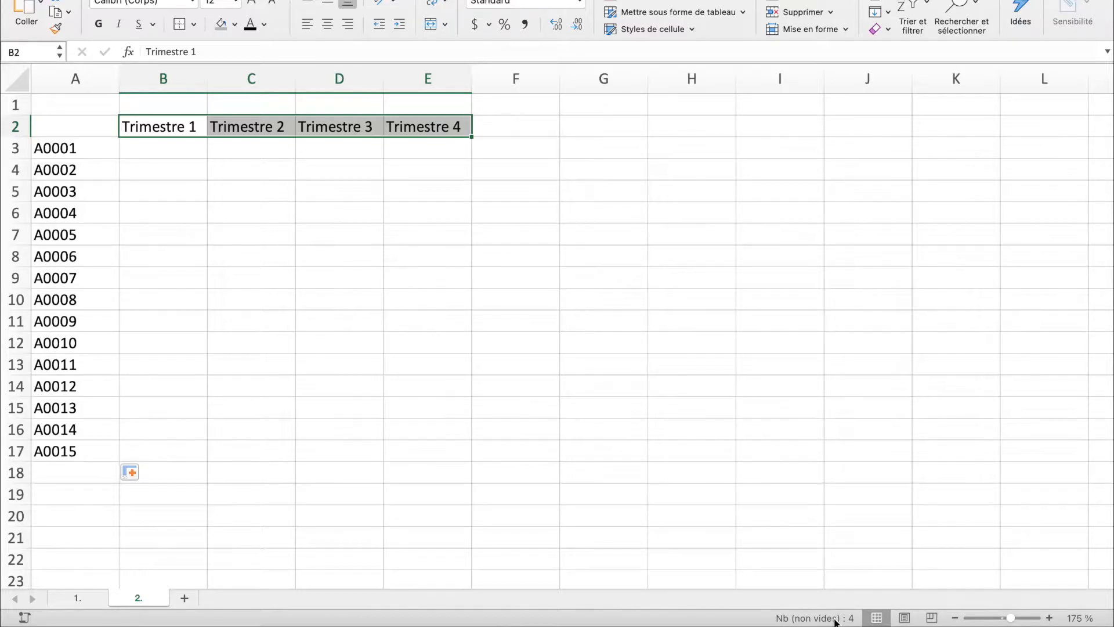
pyautogui.click(217, 148)
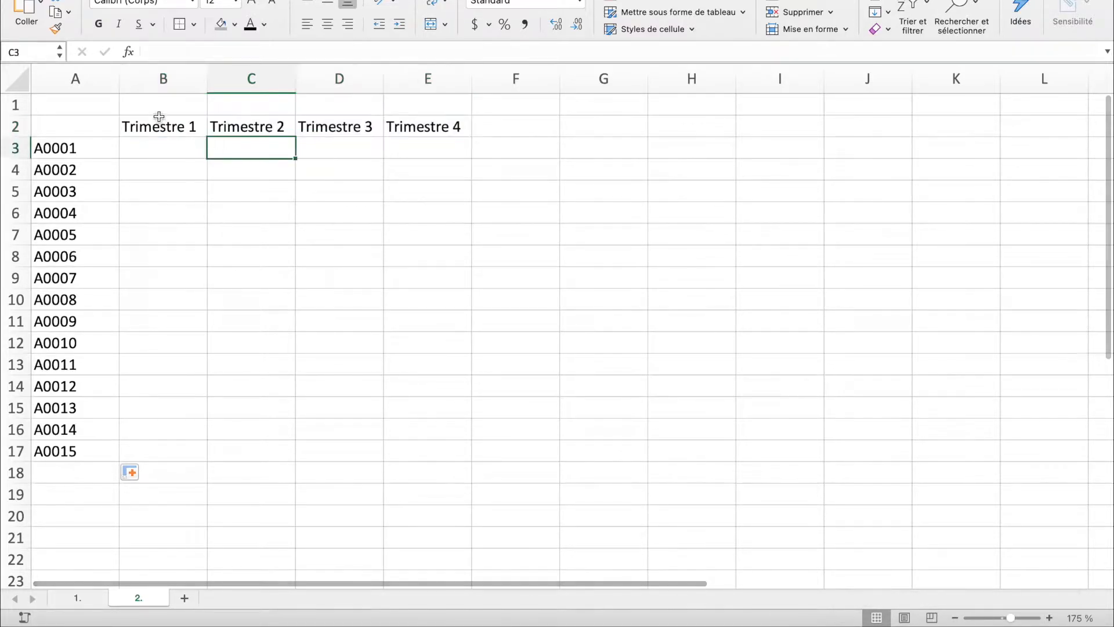
# Merge and centre cells B1:E1 above the quarter headings.
pyautogui.moveTo(155, 140); pyautogui.dragTo(417, 152)
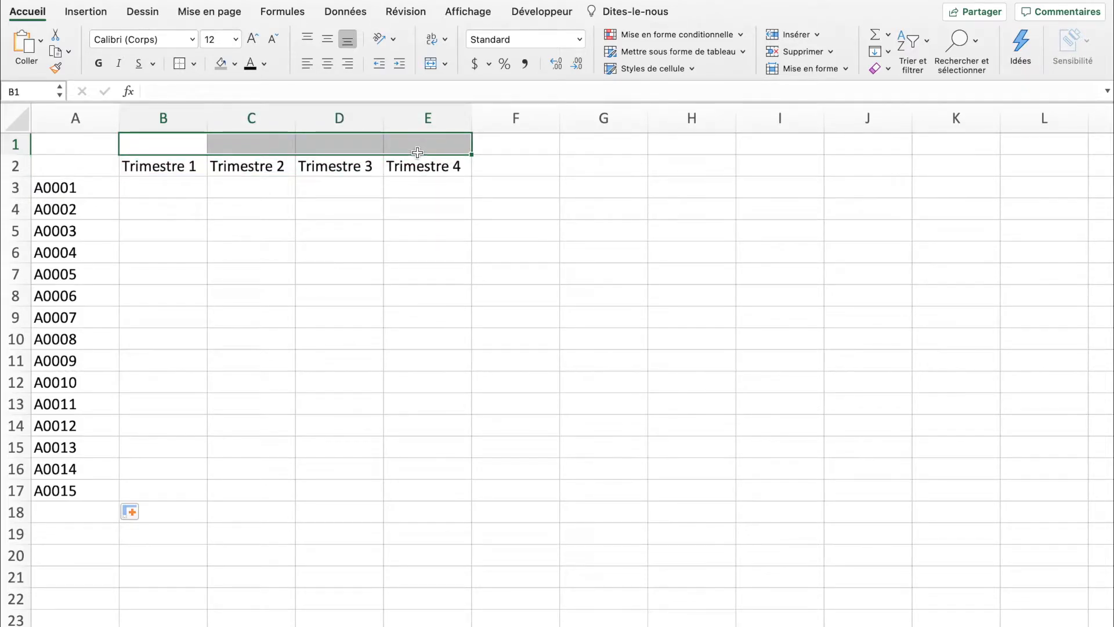
pyautogui.click(430, 65)
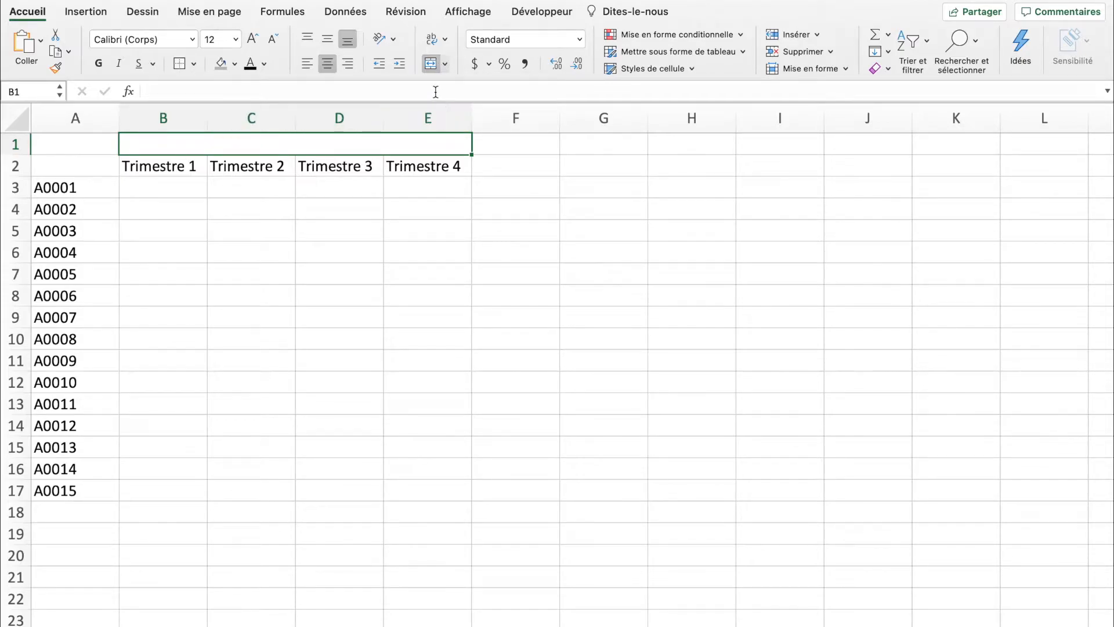
# Try left, right and centre alignment on the sample text "ijcbas" in merged B1:E1, toggle the merge, and clear the text.
pyautogui.click(305, 64)
pyautogui.write('ijcbas')
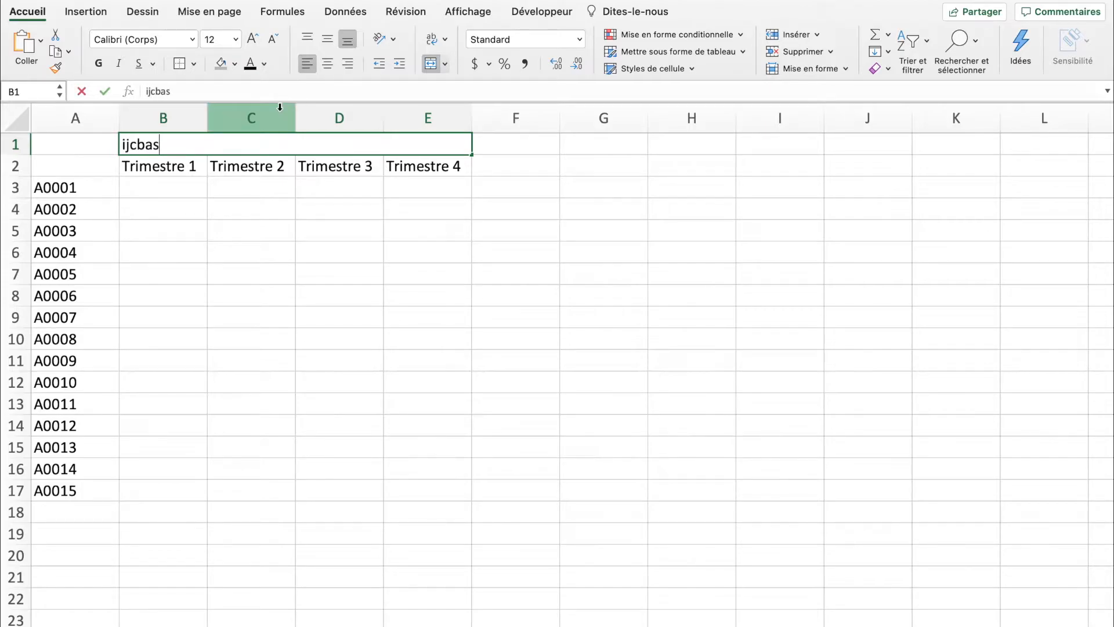
pyautogui.click(373, 261)
pyautogui.click(253, 144)
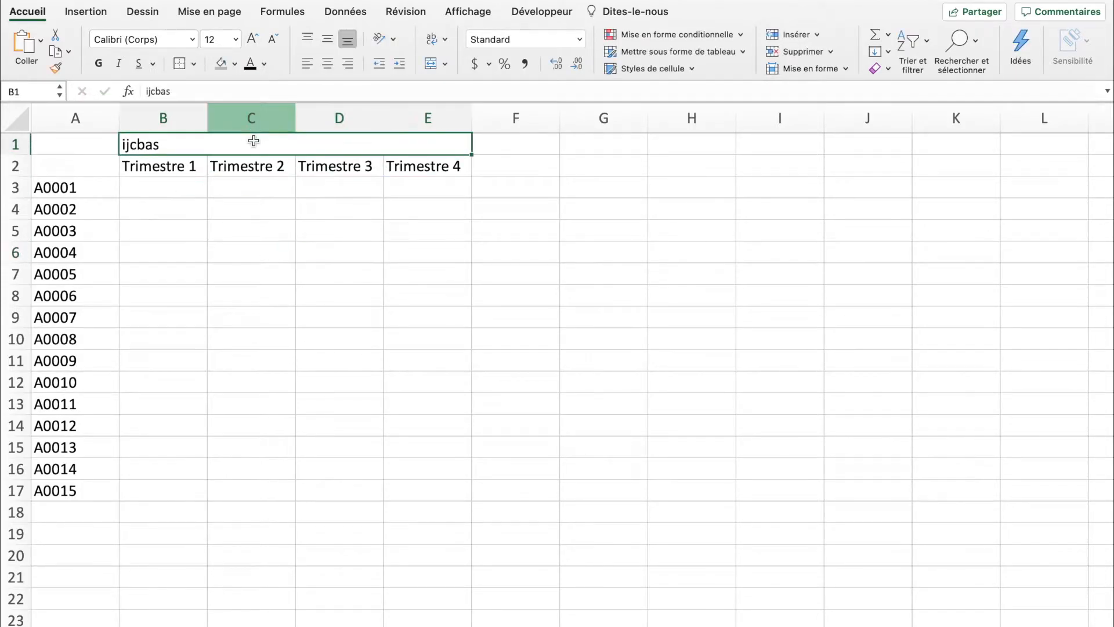
pyautogui.click(347, 64)
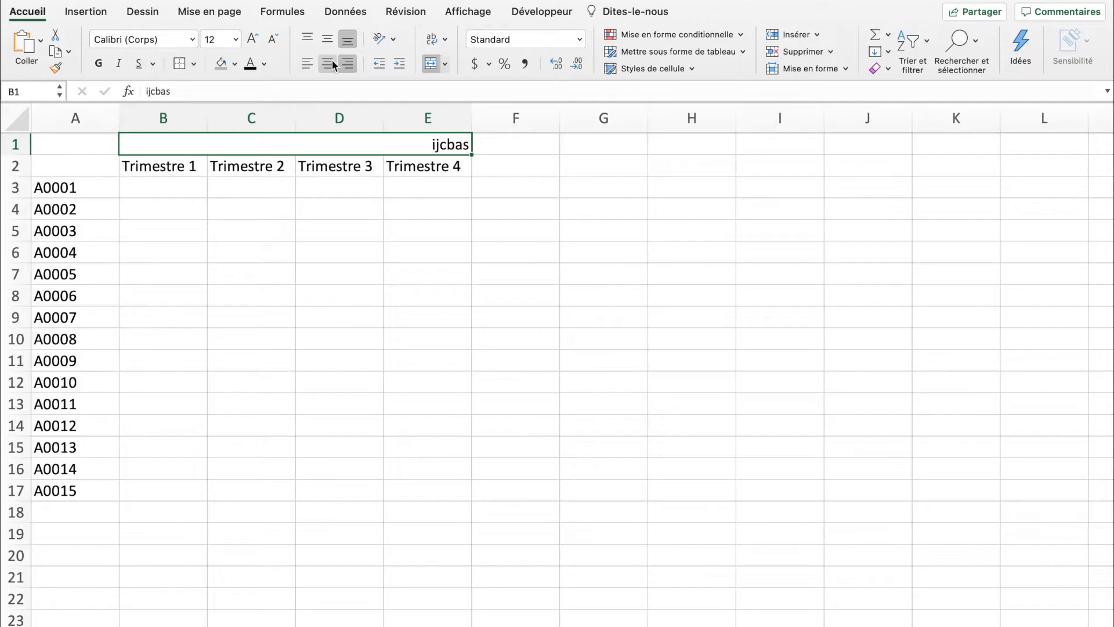
pyautogui.click(333, 62)
pyautogui.click(433, 64)
pyautogui.click(433, 64)
pyautogui.press('Delete')
# Enter the heading "Dépenses" in the merged cell B1:E1.
pyautogui.write('Dépenses')
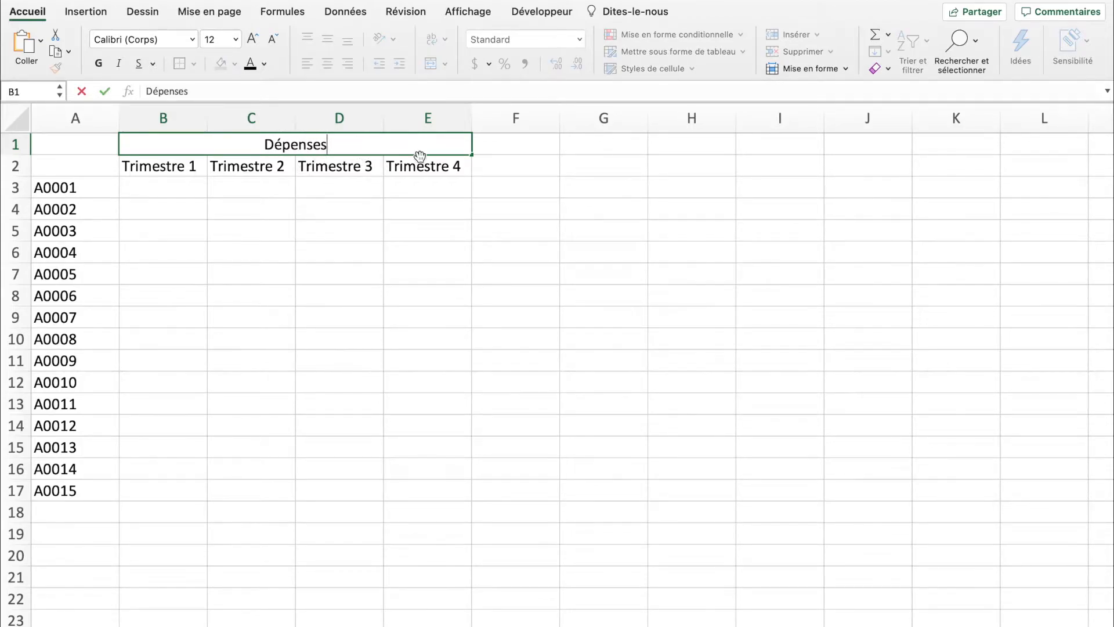
pyautogui.press('Return')
pyautogui.click(510, 143)
pyautogui.click(452, 143)
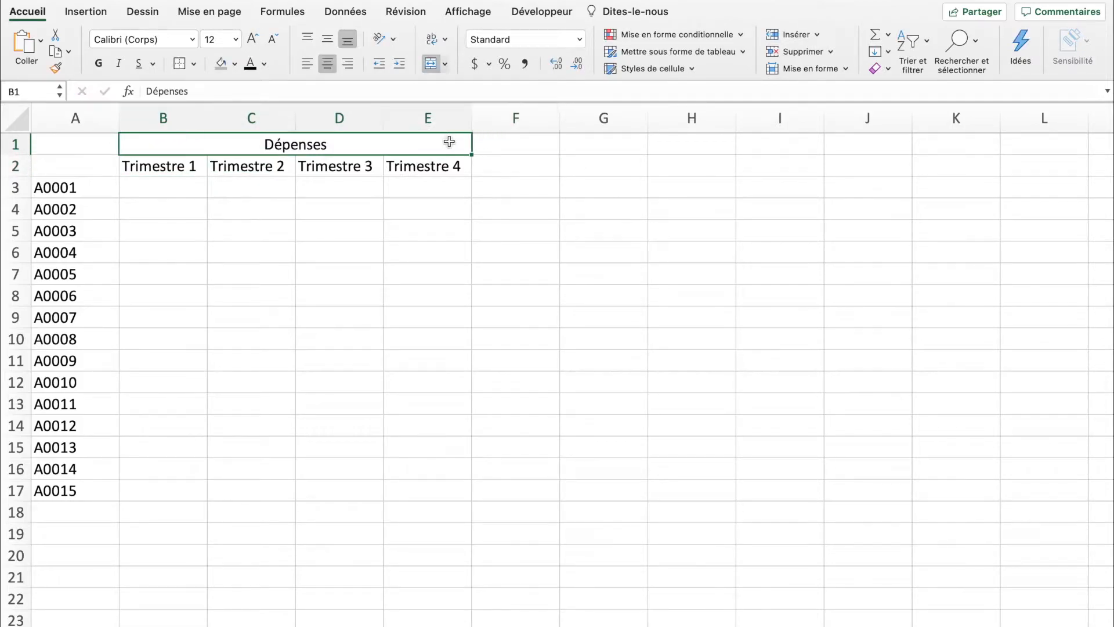
# Underline the "Dépenses" heading in the merged cell B1:E1.
pyautogui.click(404, 116)
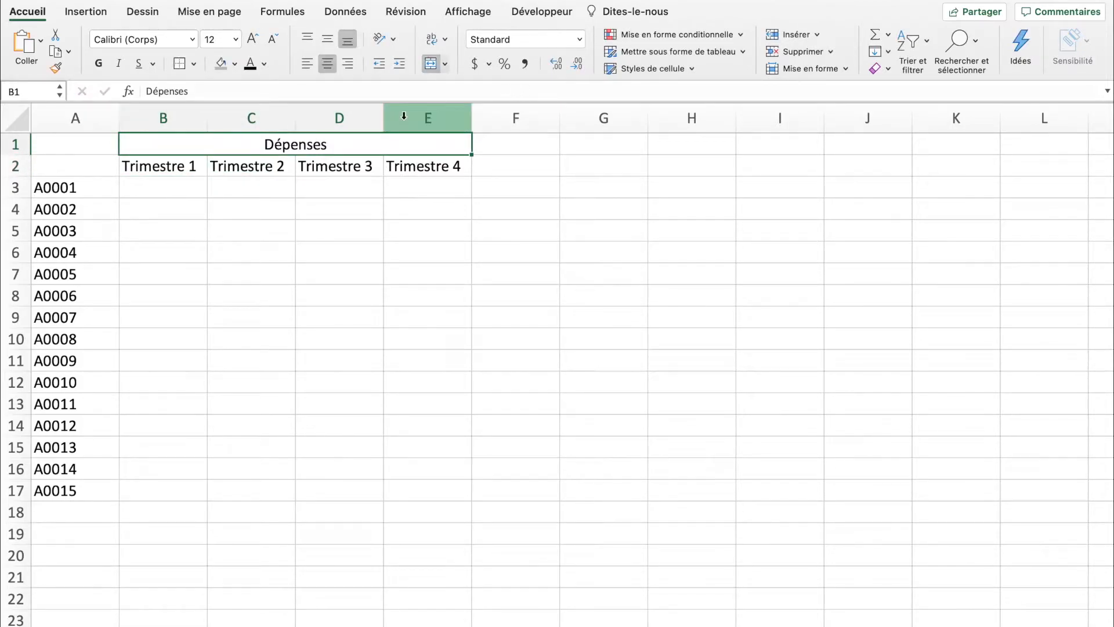
pyautogui.click(139, 68)
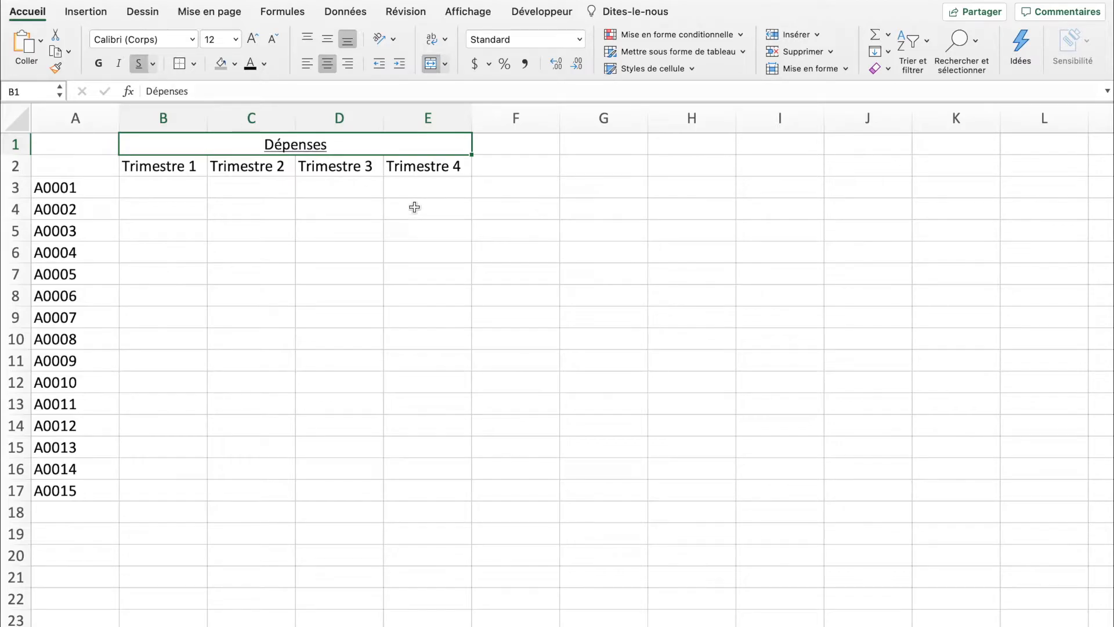
pyautogui.click(427, 144)
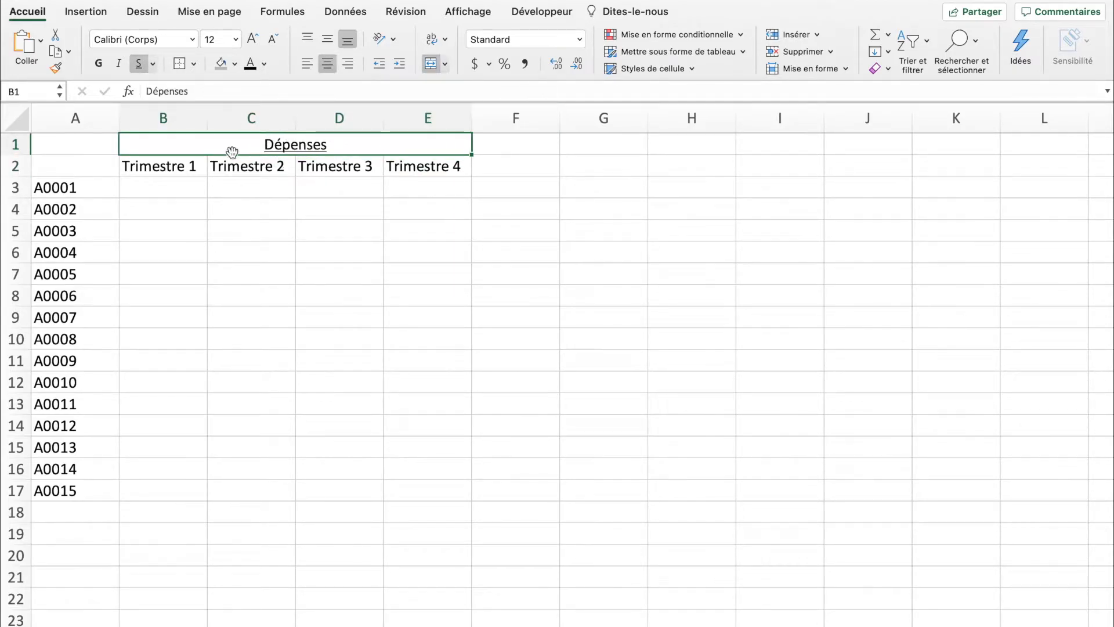
# Apply the comma number style to the "Dépenses" heading and reapply its underline across the merged cell.
pyautogui.click(526, 65)
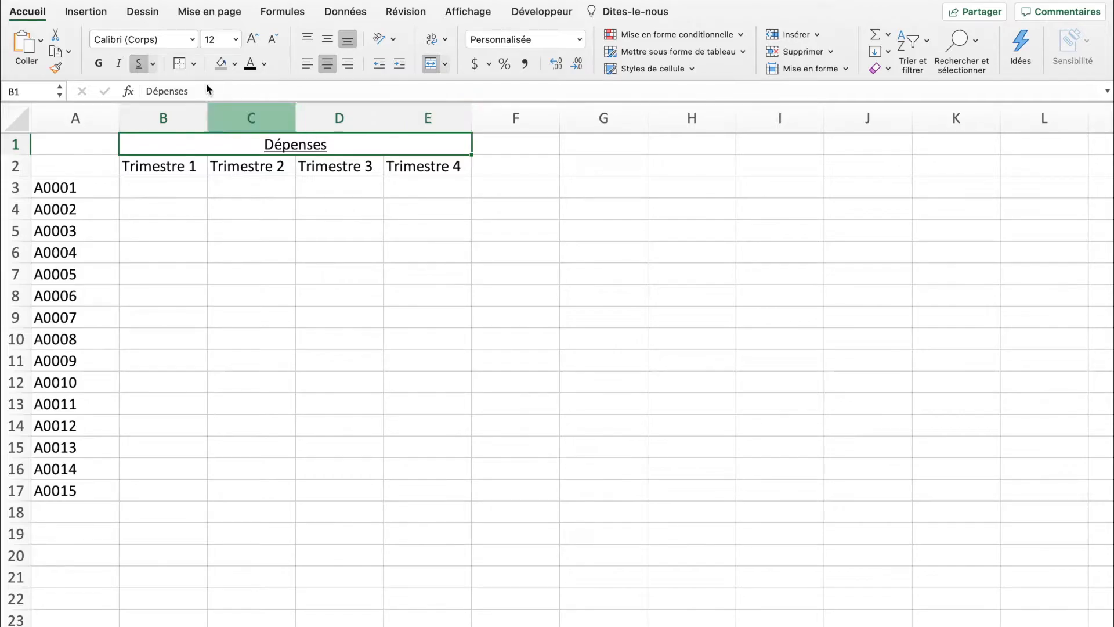
pyautogui.click(137, 64)
pyautogui.click(137, 64)
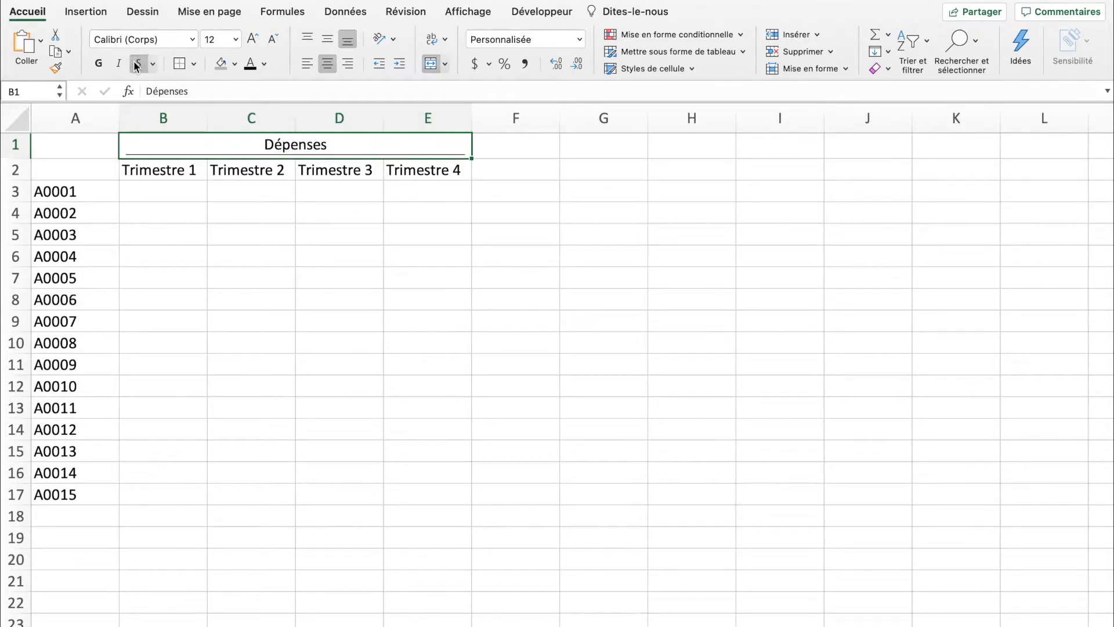
pyautogui.click(368, 219)
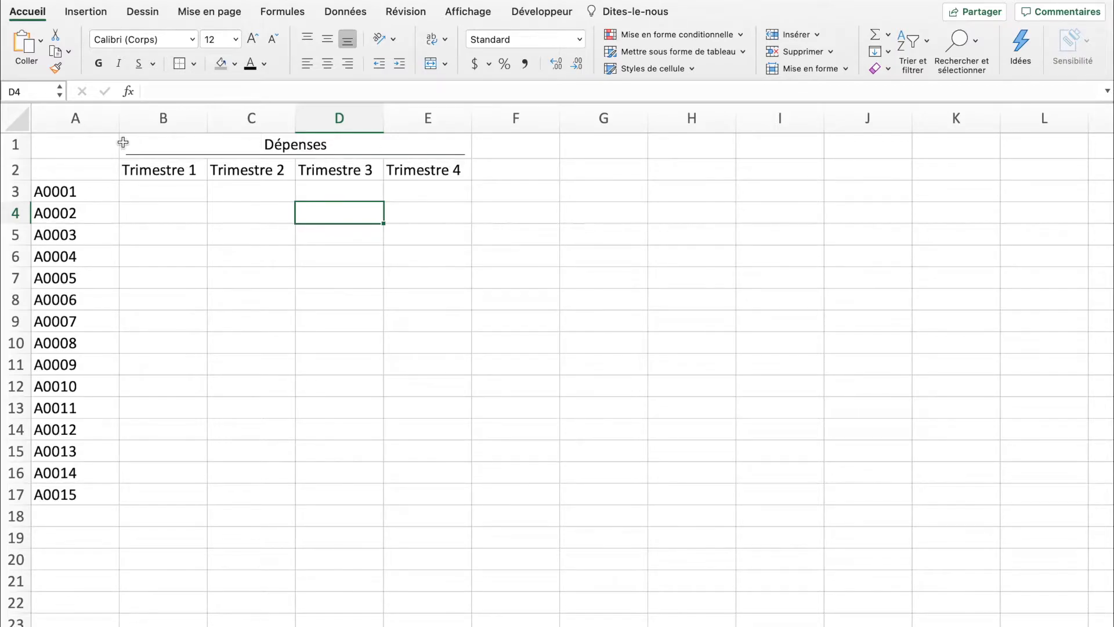
pyautogui.moveTo(250, 147); pyautogui.dragTo(180, 167)
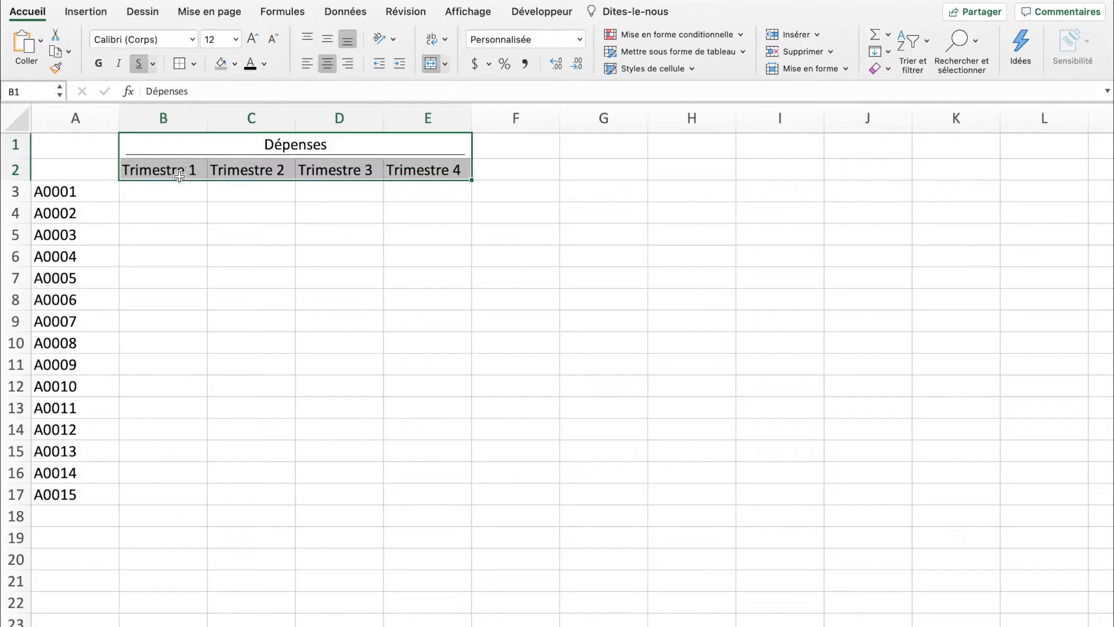
# Enter the heading "Étudiants" in cell A2 above the student codes.
pyautogui.click(75, 167)
pyautogui.write('É')
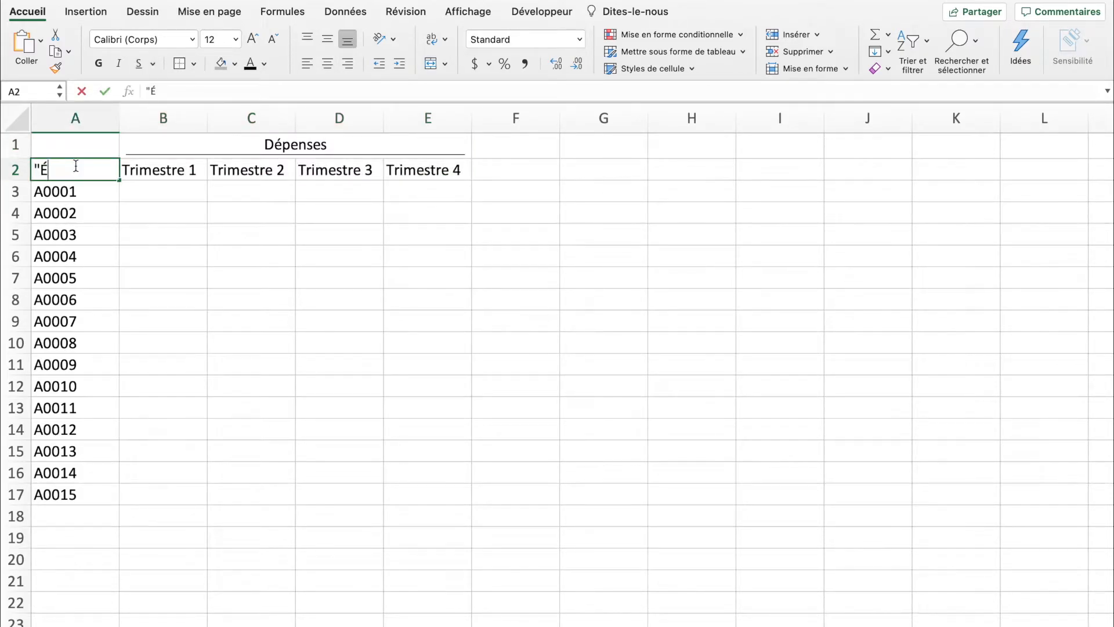
pyautogui.write('tudiants')
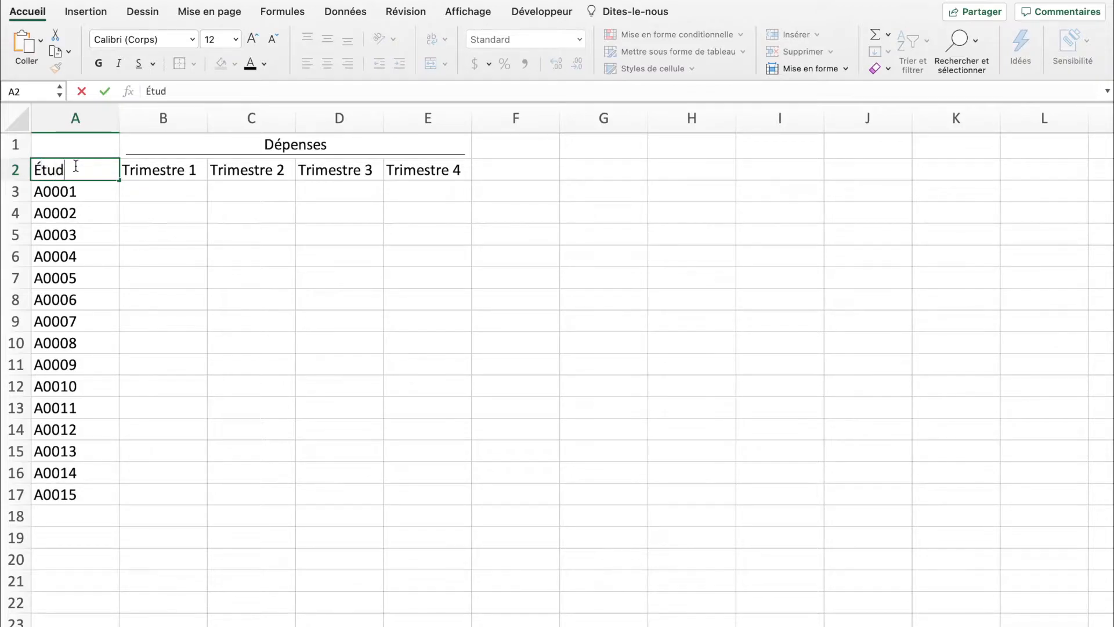
pyautogui.click(226, 256)
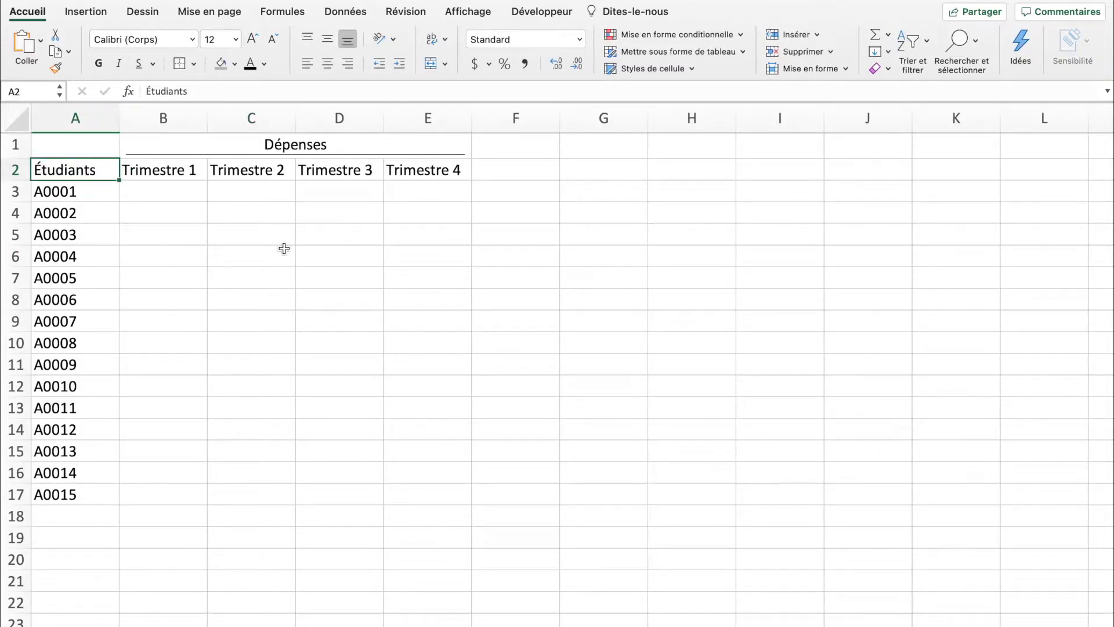
pyautogui.click(284, 248)
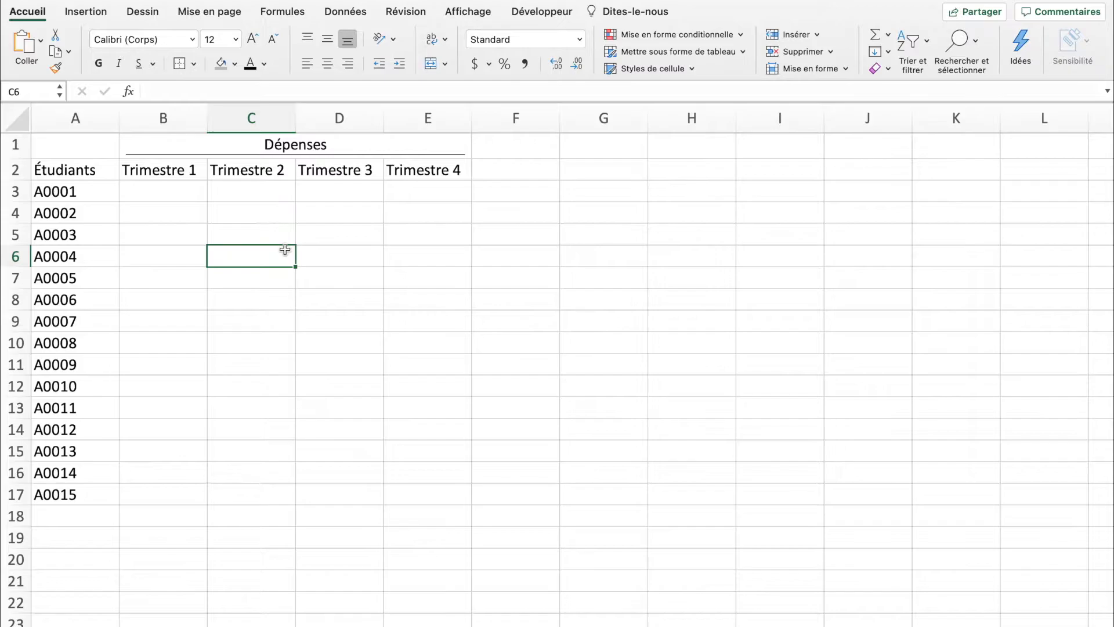
pyautogui.click(170, 194)
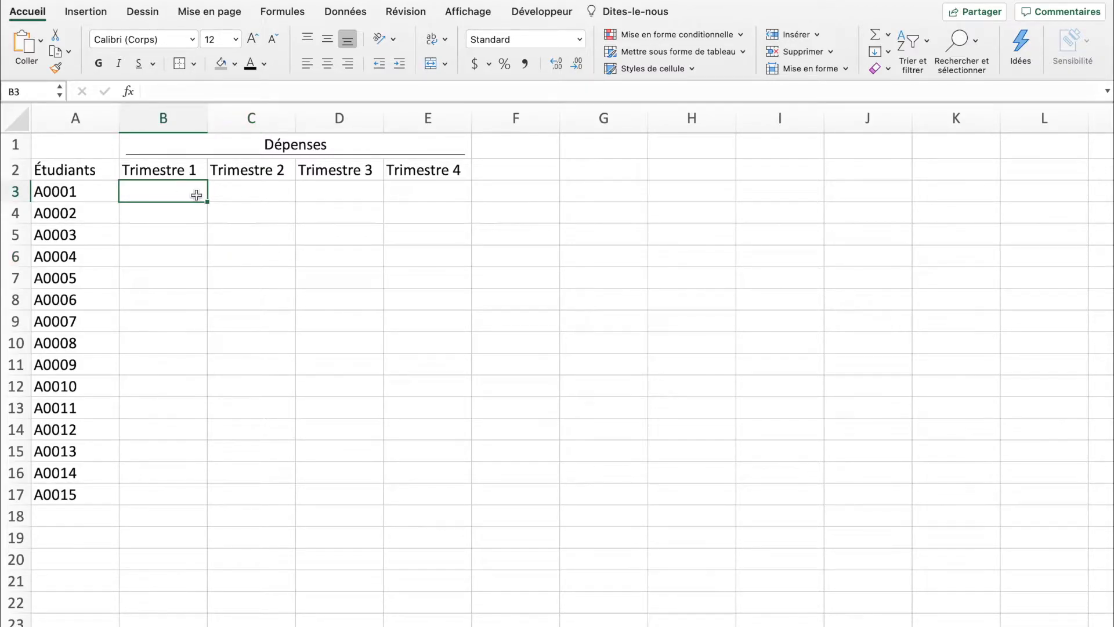
# Apply an outside border around the whole table, A1:E17.
pyautogui.moveTo(92, 146); pyautogui.dragTo(373, 487)
pyautogui.click(194, 66)
pyautogui.click(194, 66)
pyautogui.click(194, 65)
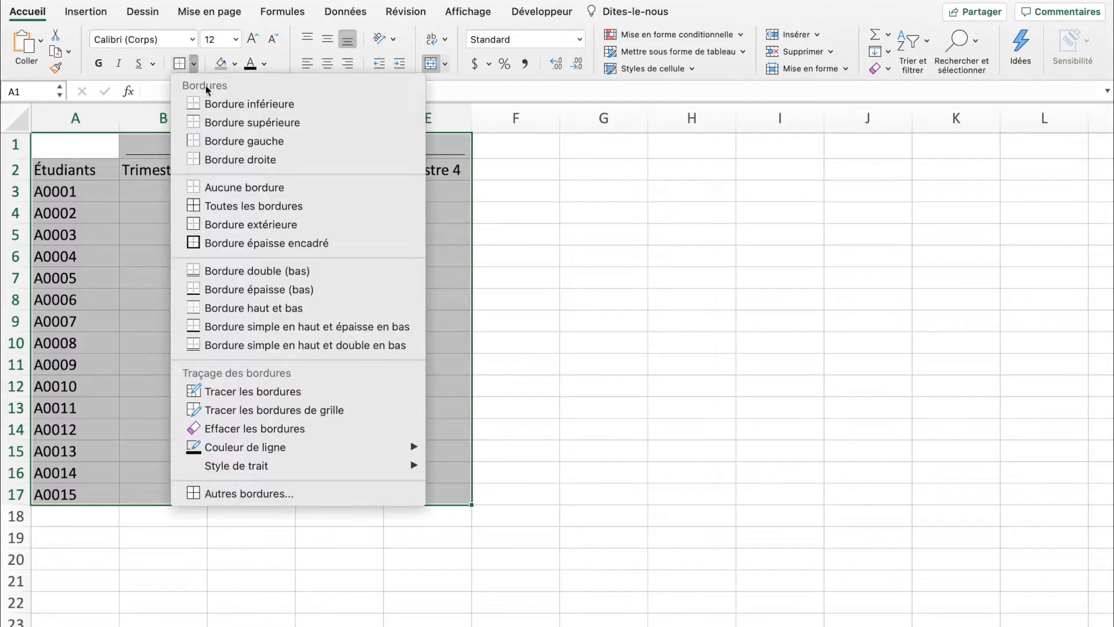
pyautogui.click(341, 235)
pyautogui.click(662, 253)
pyautogui.scroll(1, 144, 232)
pyautogui.scroll(-1, 143, 233)
pyautogui.hscroll(1, 144, 232)
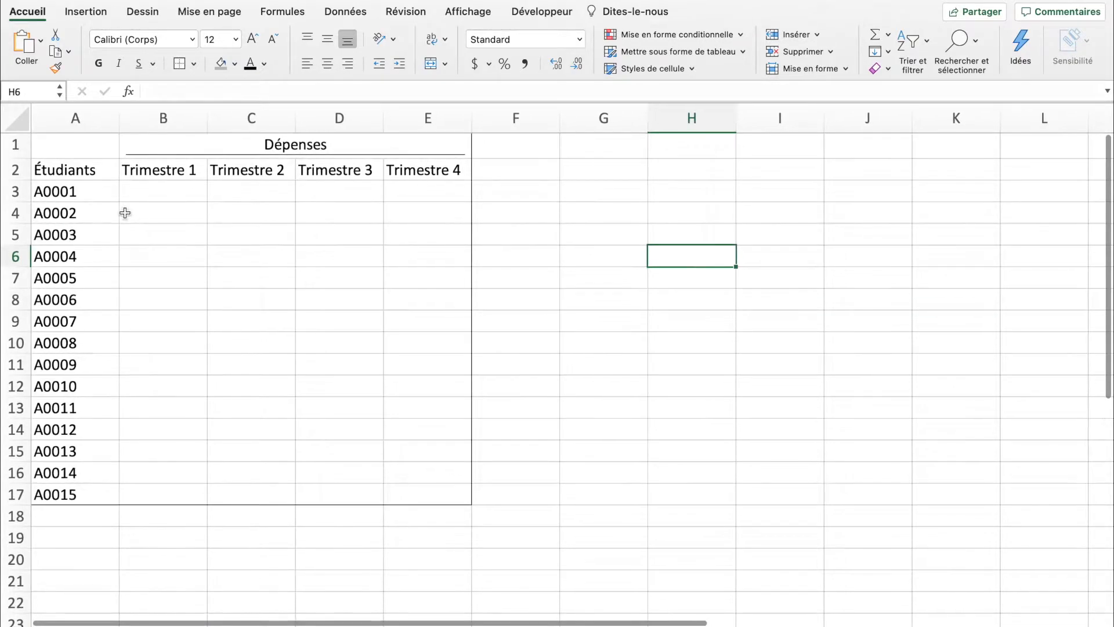
pyautogui.click(90, 193)
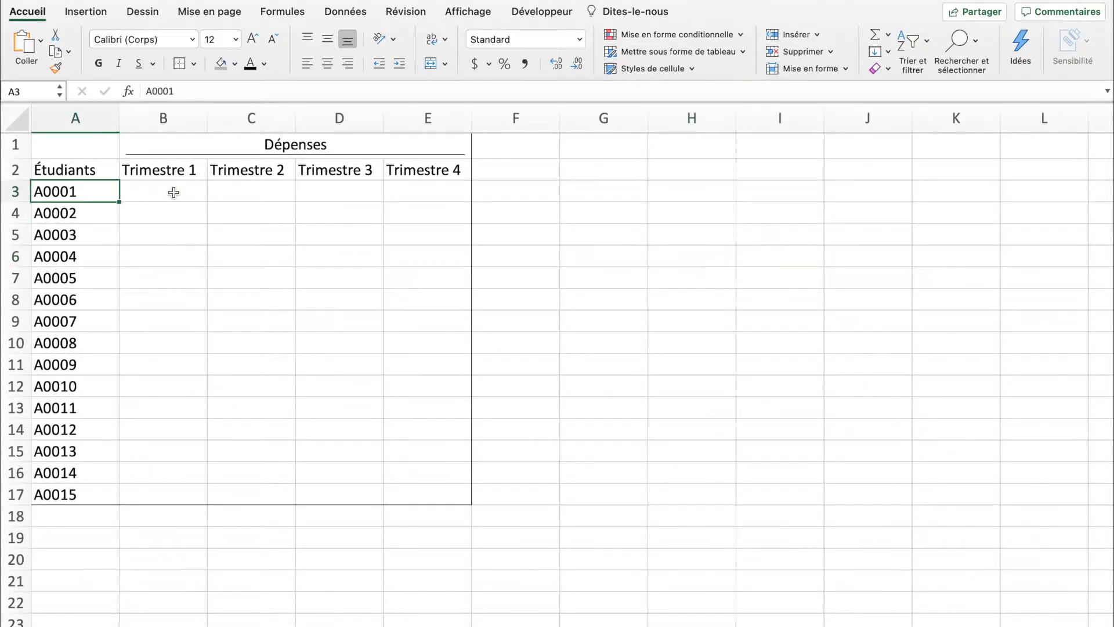
pyautogui.click(174, 193)
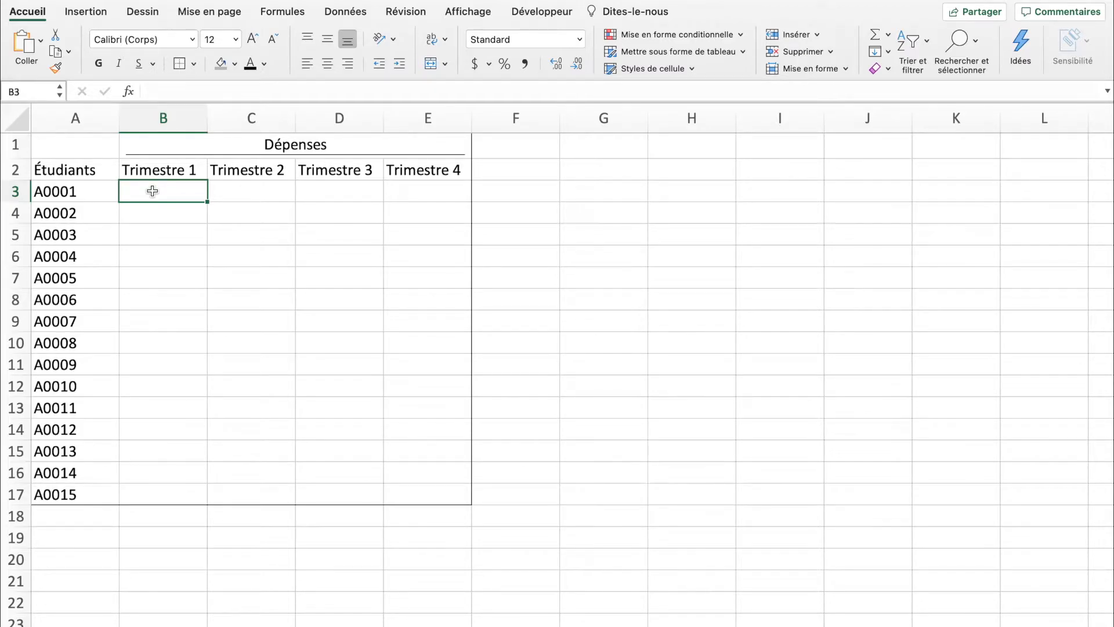
pyautogui.write('=')
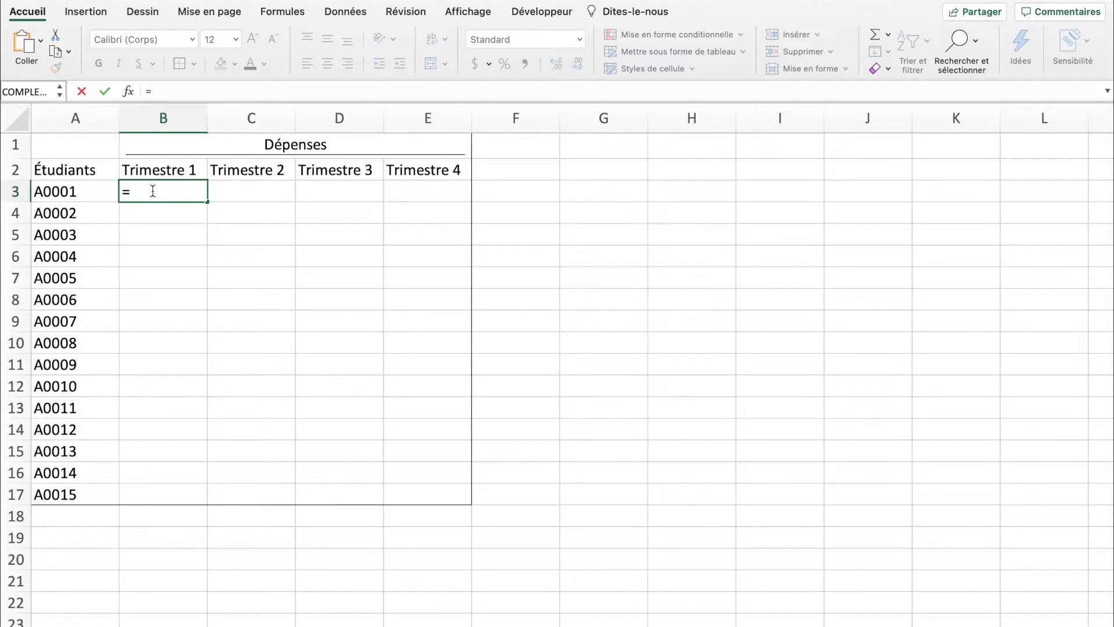
pyautogui.write('t')
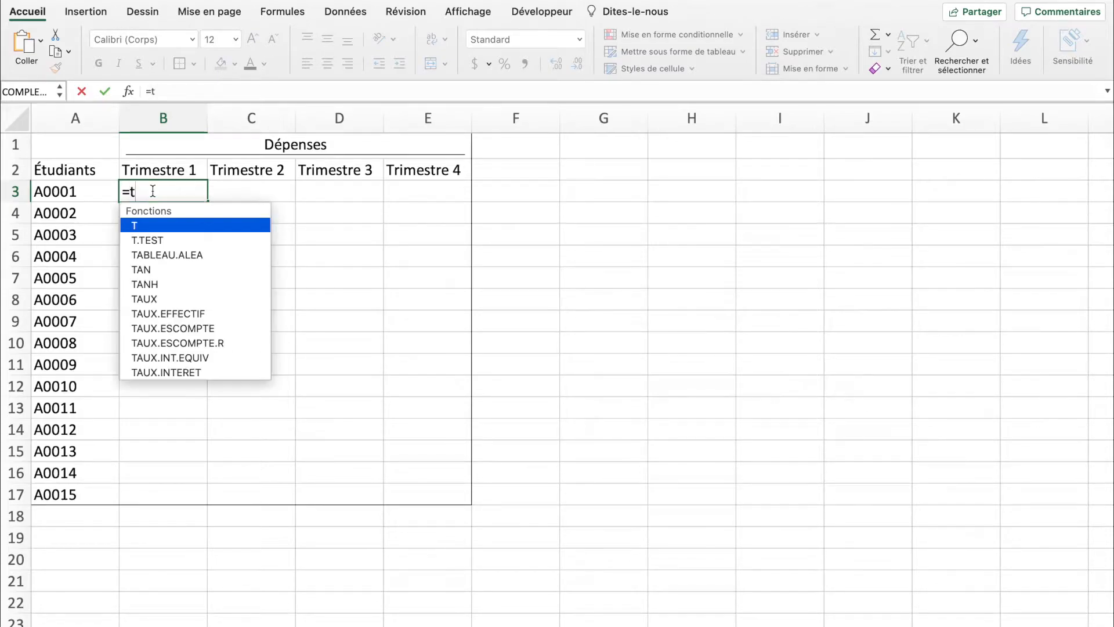
pyautogui.write('ableau.alea')
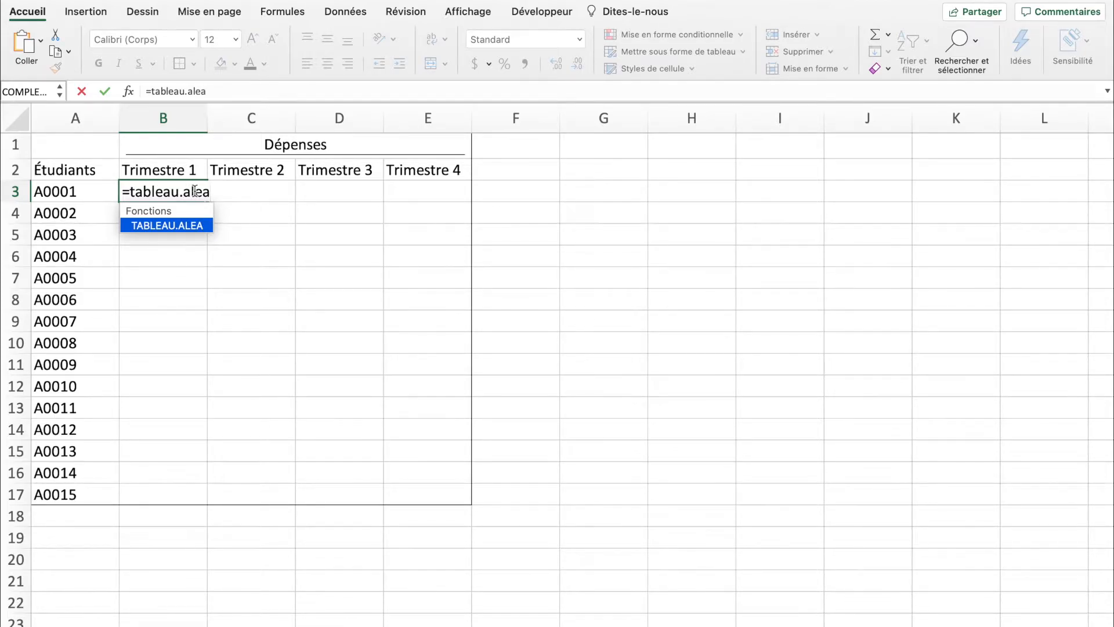
pyautogui.doubleClick(195, 191)
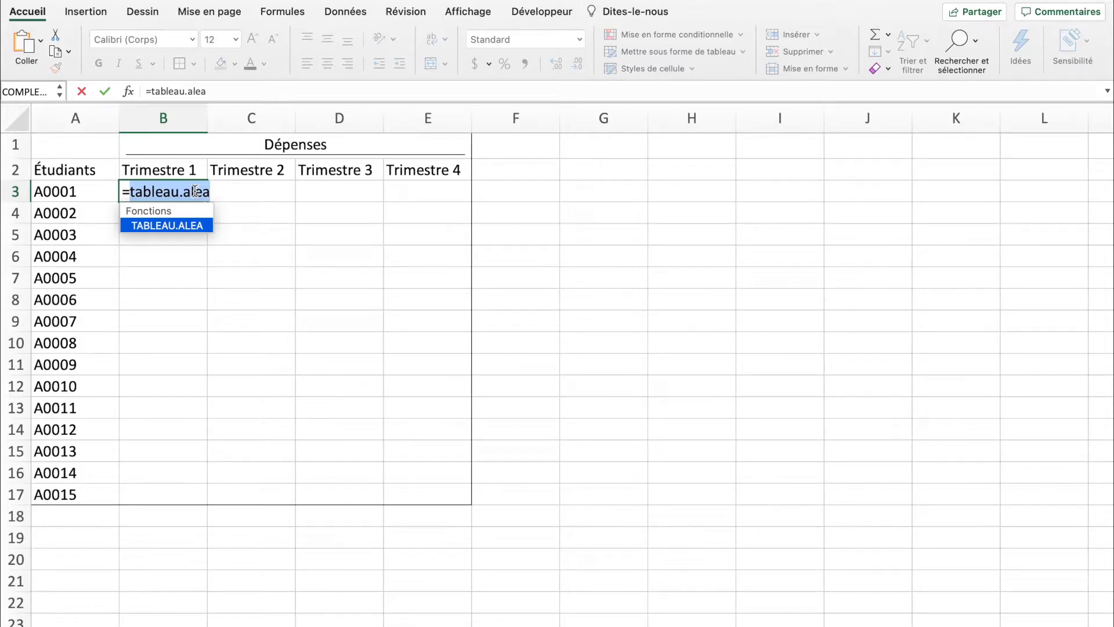
pyautogui.press('BackSpace')
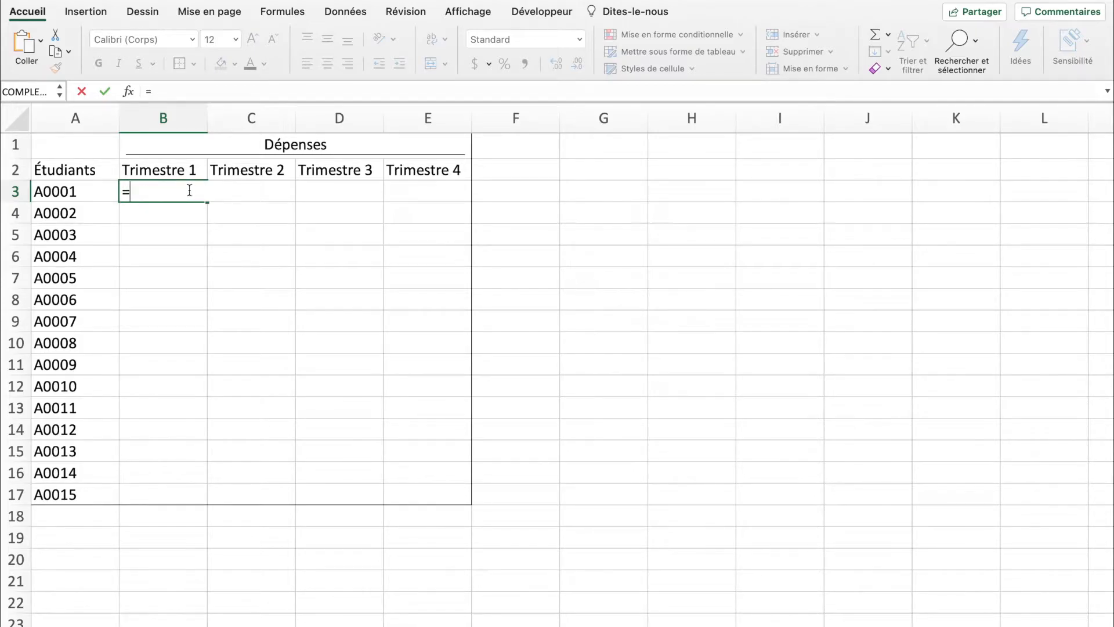
# Try the formula =ALEA.ENTRE.BORNES(100;2000) in B3, fill it down to B14, and clear the filled cells.
pyautogui.write('alea')
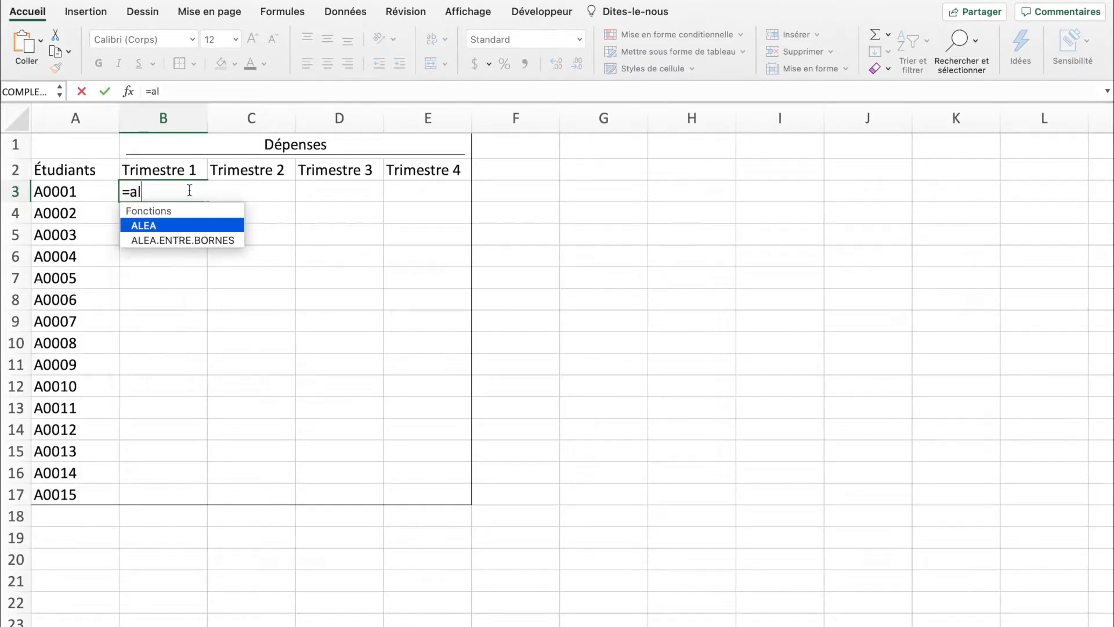
pyautogui.click(183, 238)
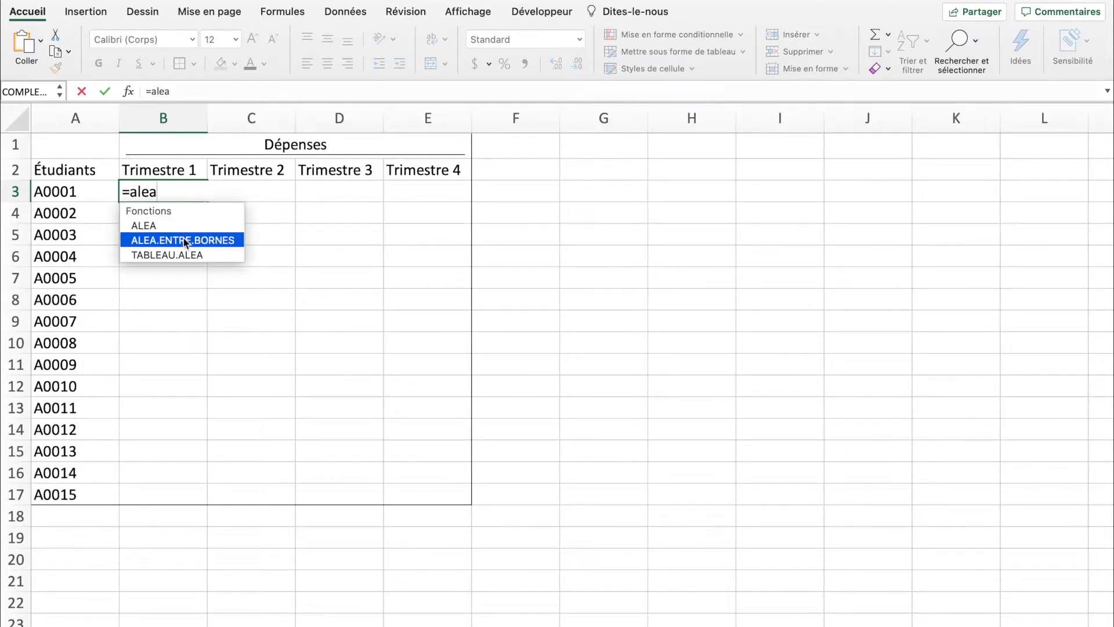
pyautogui.doubleClick(183, 238)
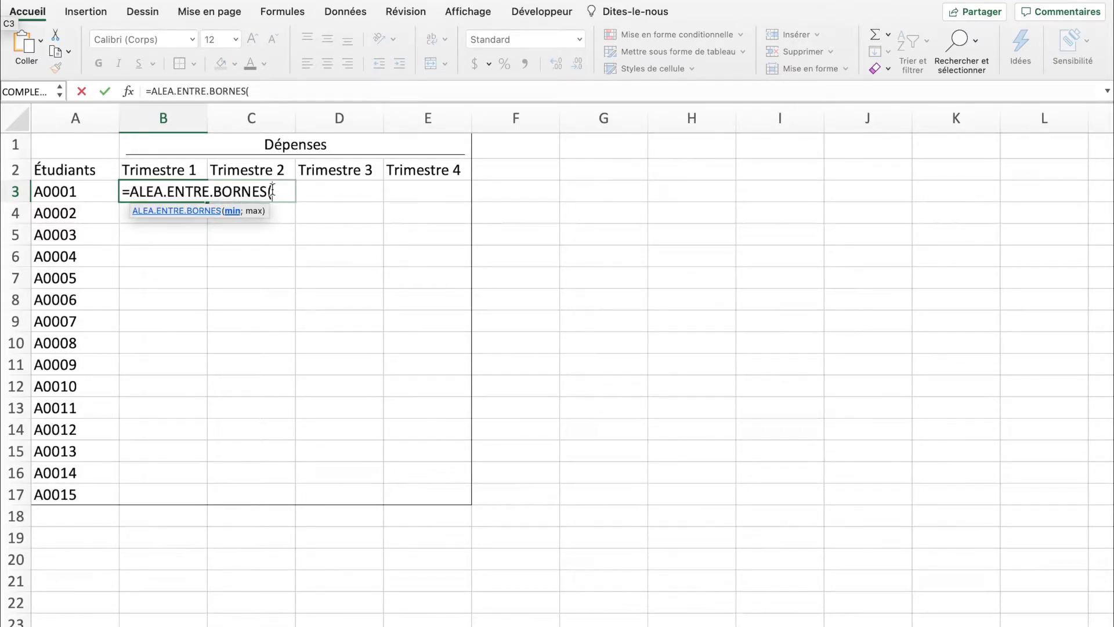
pyautogui.write('10')
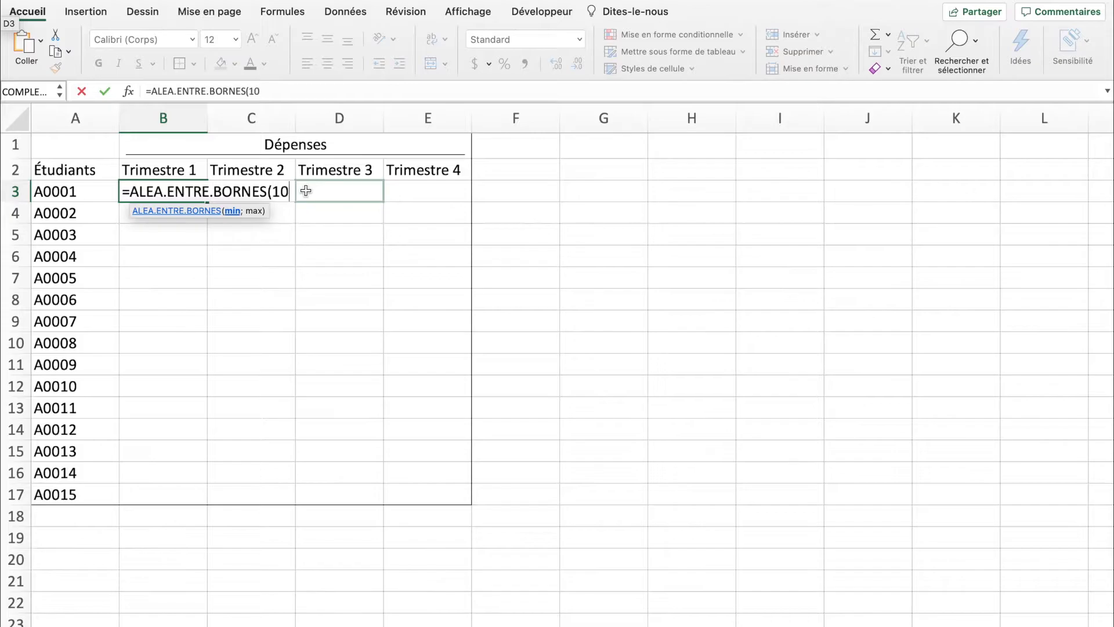
pyautogui.write('0;2000)')
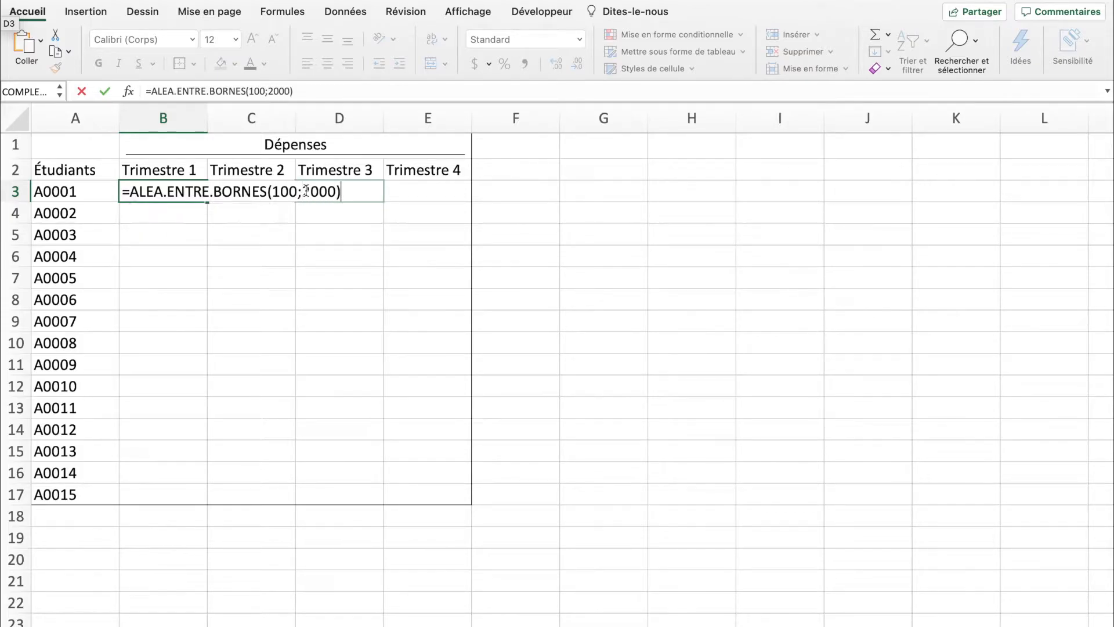
pyautogui.press('Return')
pyautogui.click(198, 191)
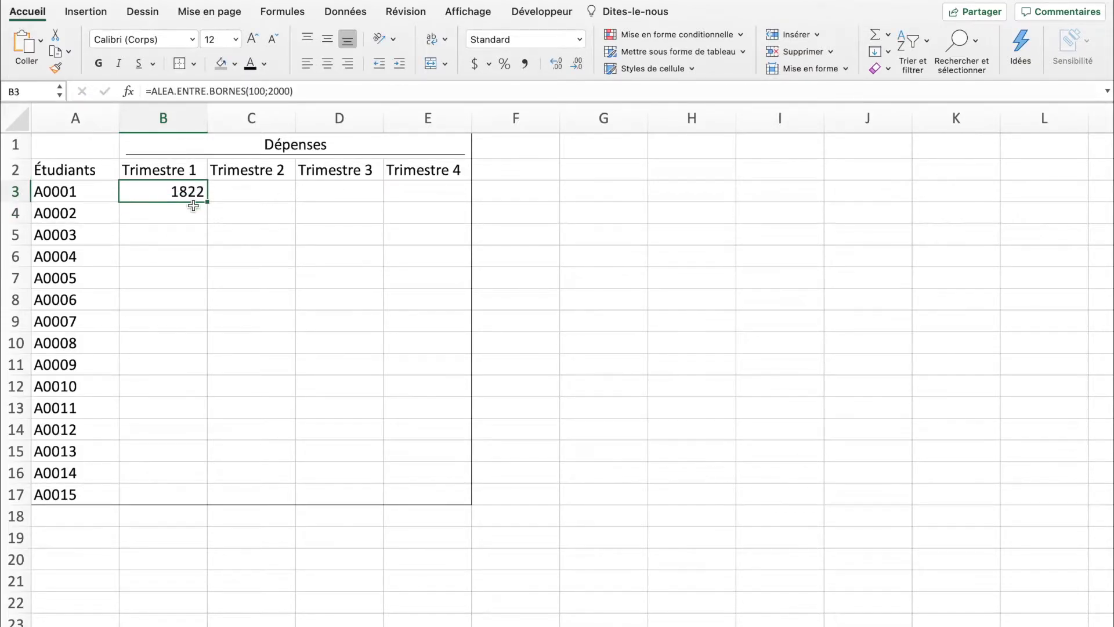
pyautogui.moveTo(209, 203); pyautogui.dragTo(186, 431)
pyautogui.press('Delete')
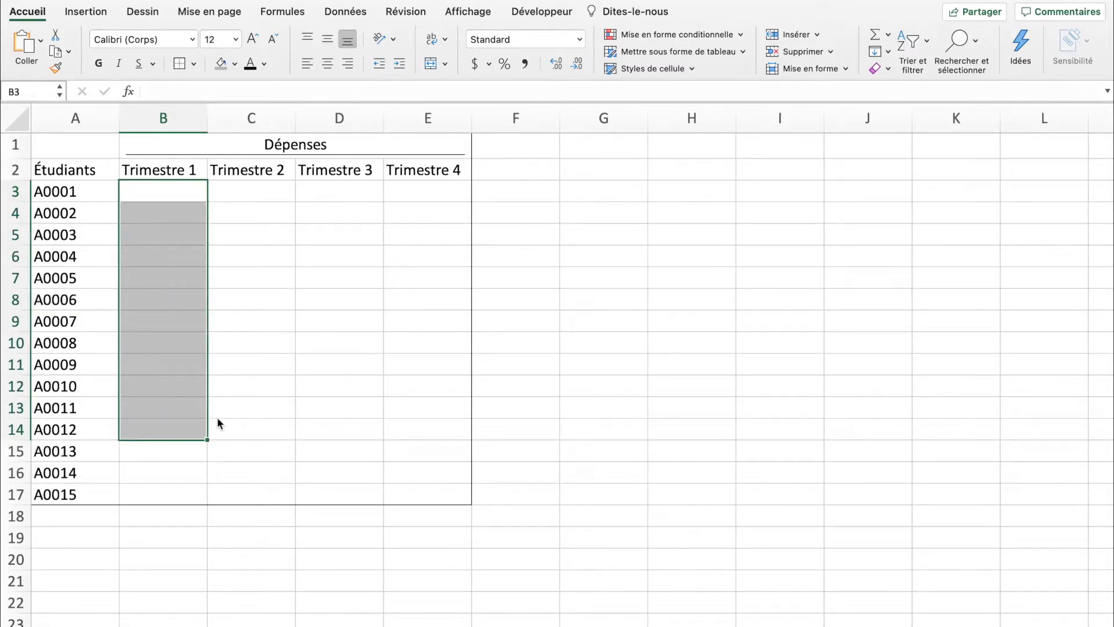
# Enter the formula =TABLEAU.ALEA(15) in B3 to generate a random value for each of the 15 students.
pyautogui.click(165, 193)
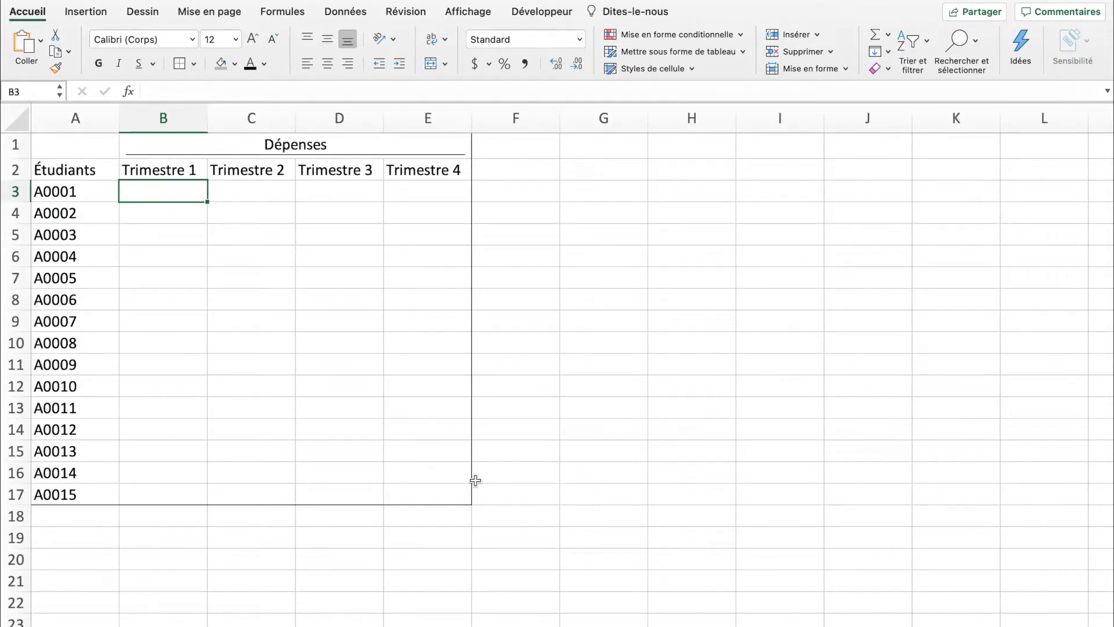
pyautogui.write('=tabl')
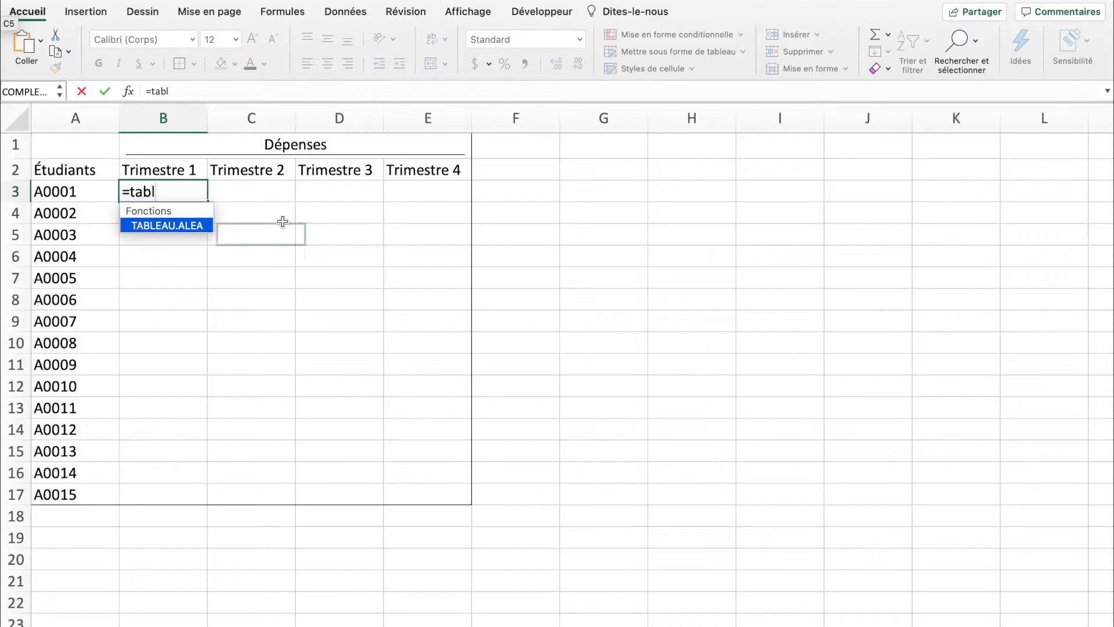
pyautogui.press('Tab')
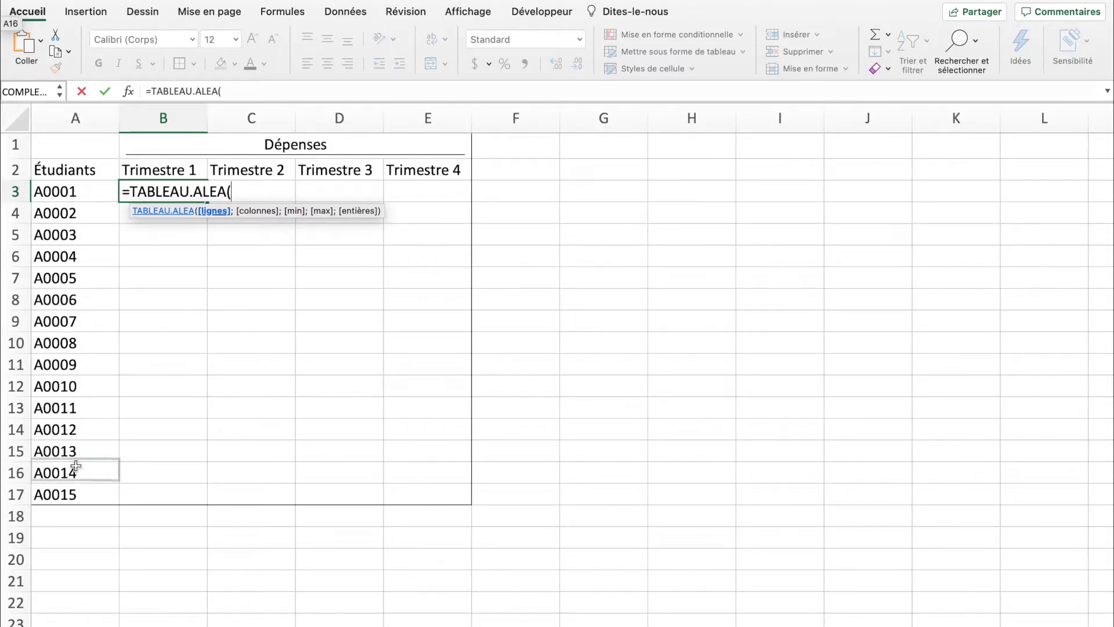
pyautogui.write('15')
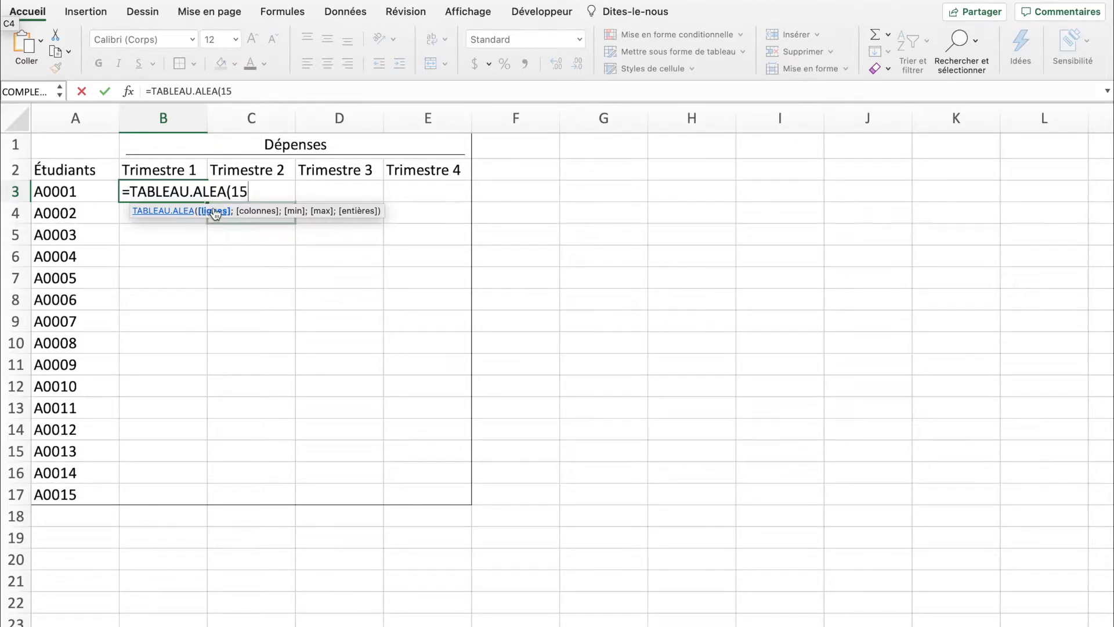
pyautogui.write(')')
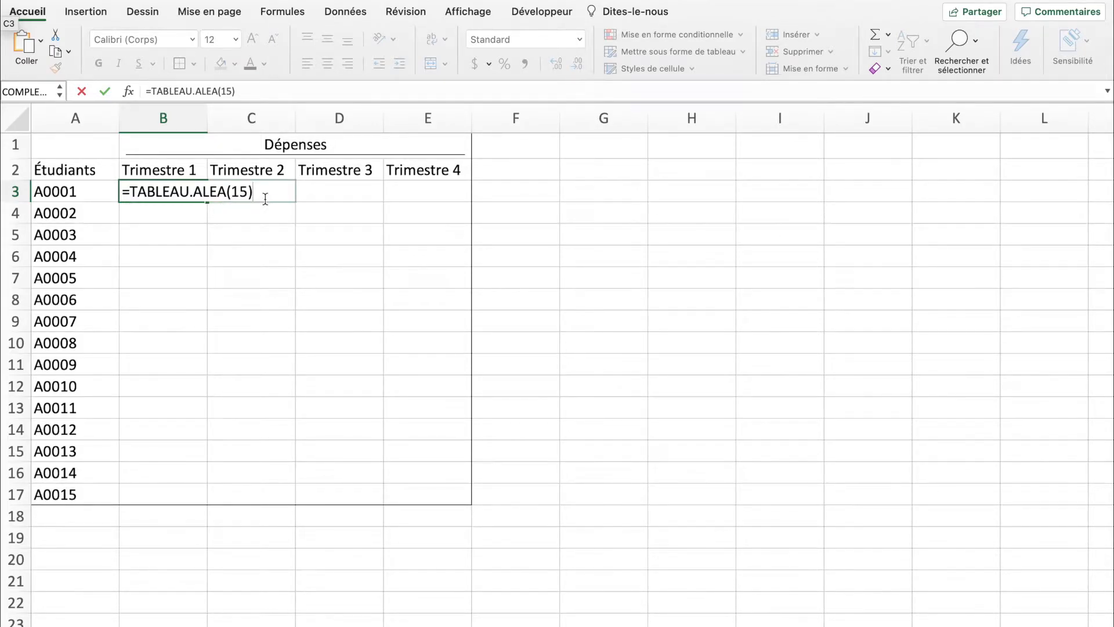
pyautogui.press('BackSpace')
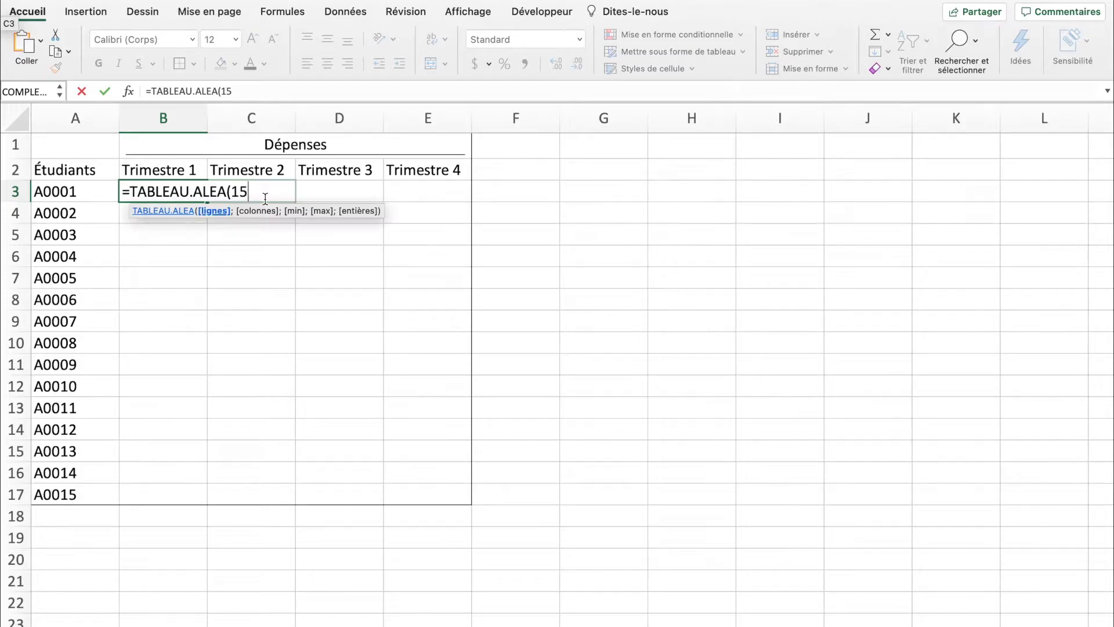
pyautogui.write(';')
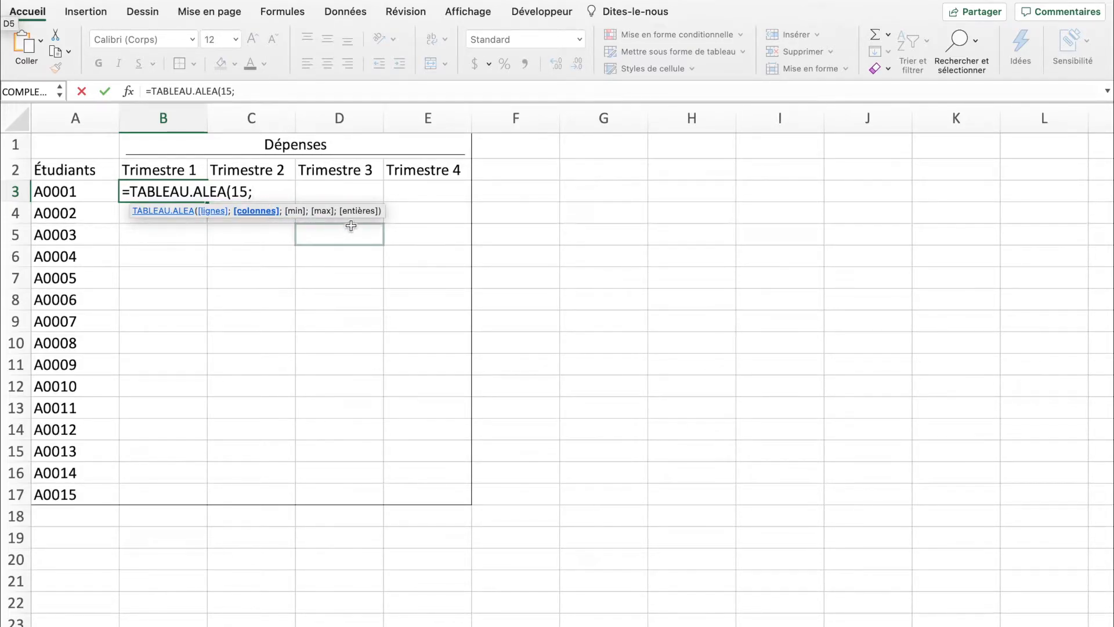
pyautogui.press('BackSpace')
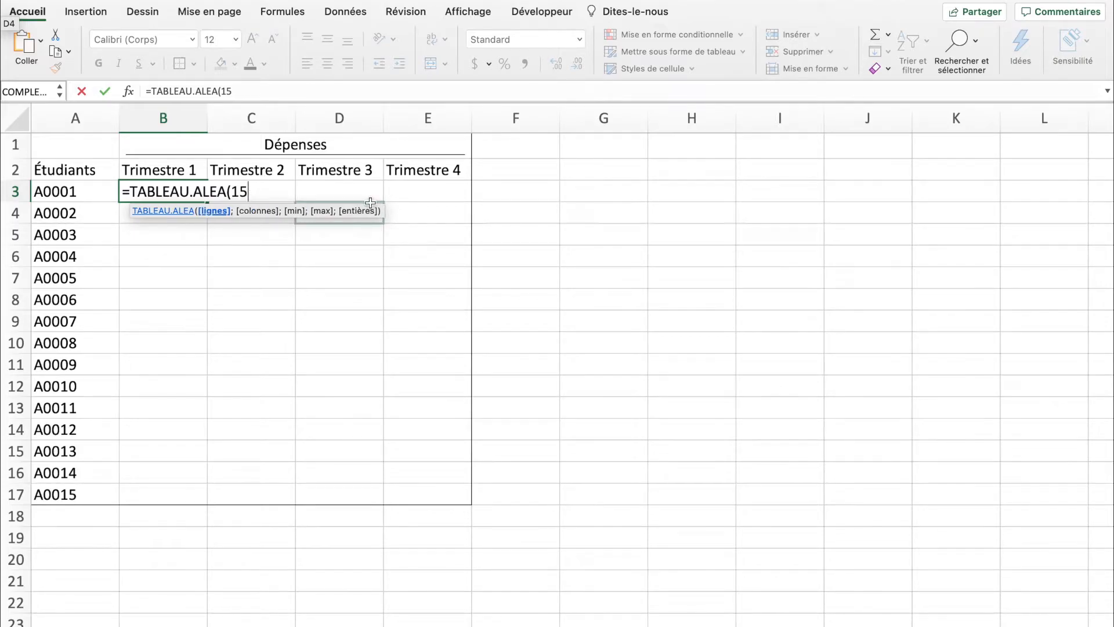
pyautogui.write(')')
pyautogui.press('Return')
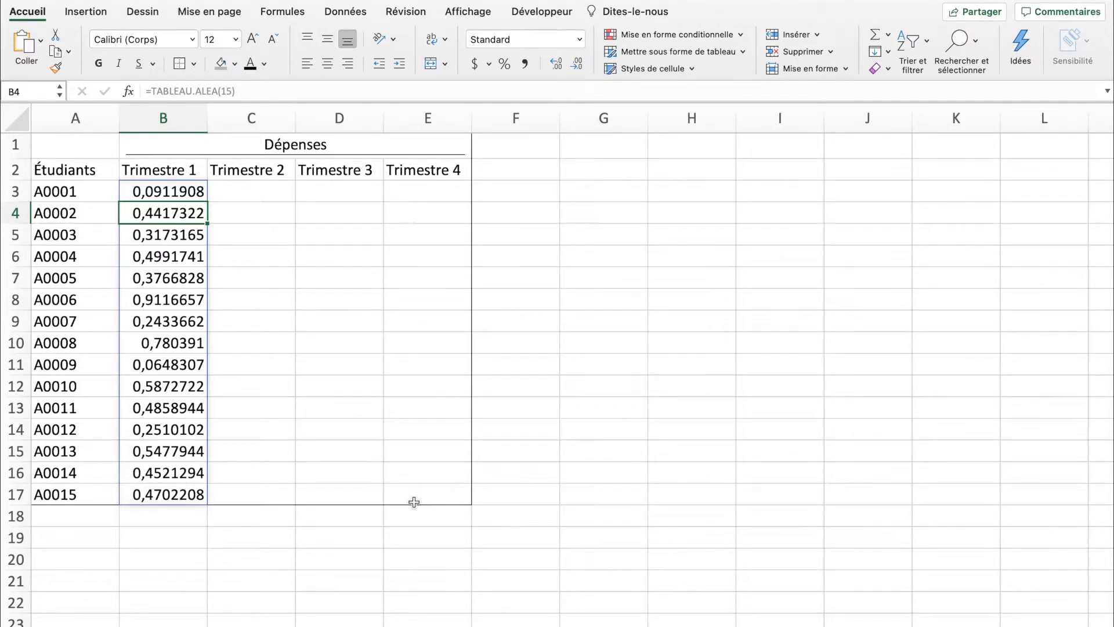
# Extend the TABLEAU.ALEA formula in B3 with 4 columns, a minimum of 100 and a maximum of 2000.
pyautogui.click(169, 197)
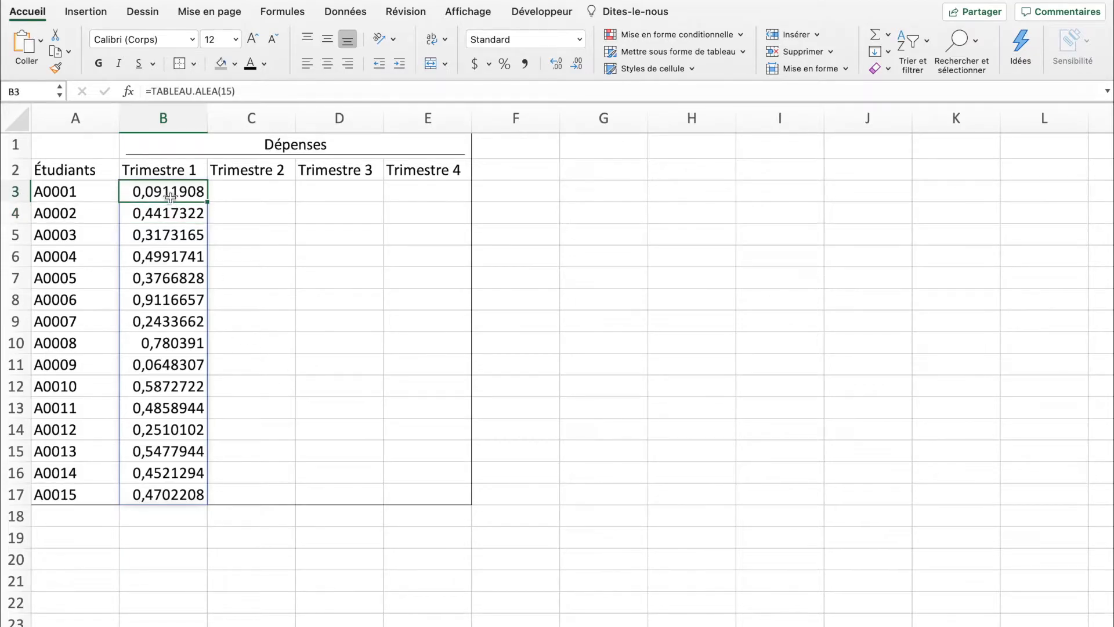
pyautogui.click(233, 91)
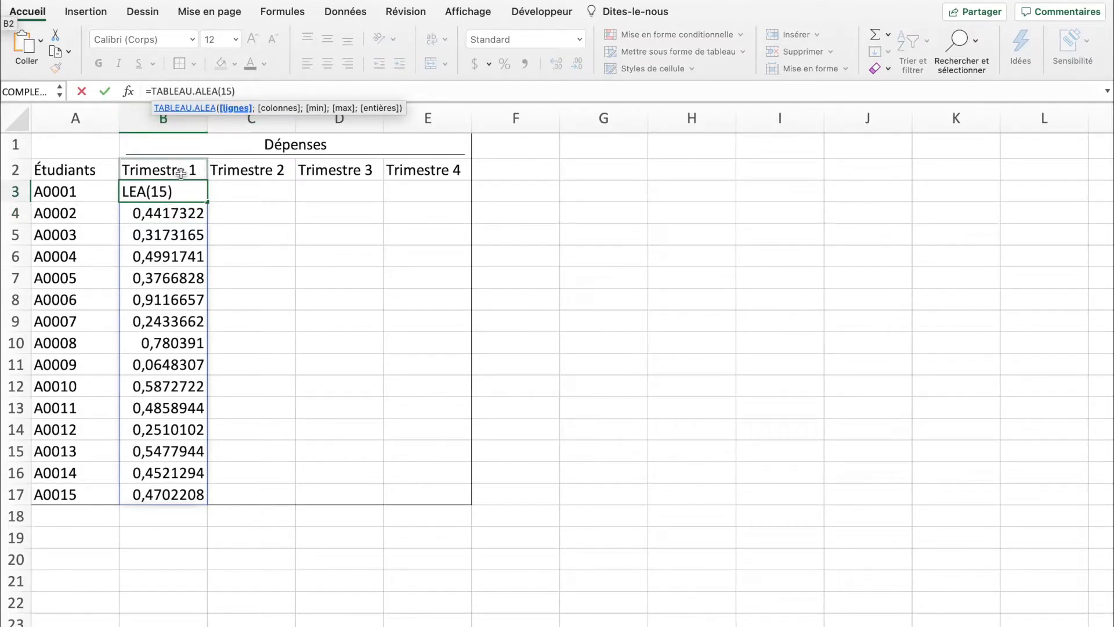
pyautogui.press('Return')
pyautogui.doubleClick(174, 189)
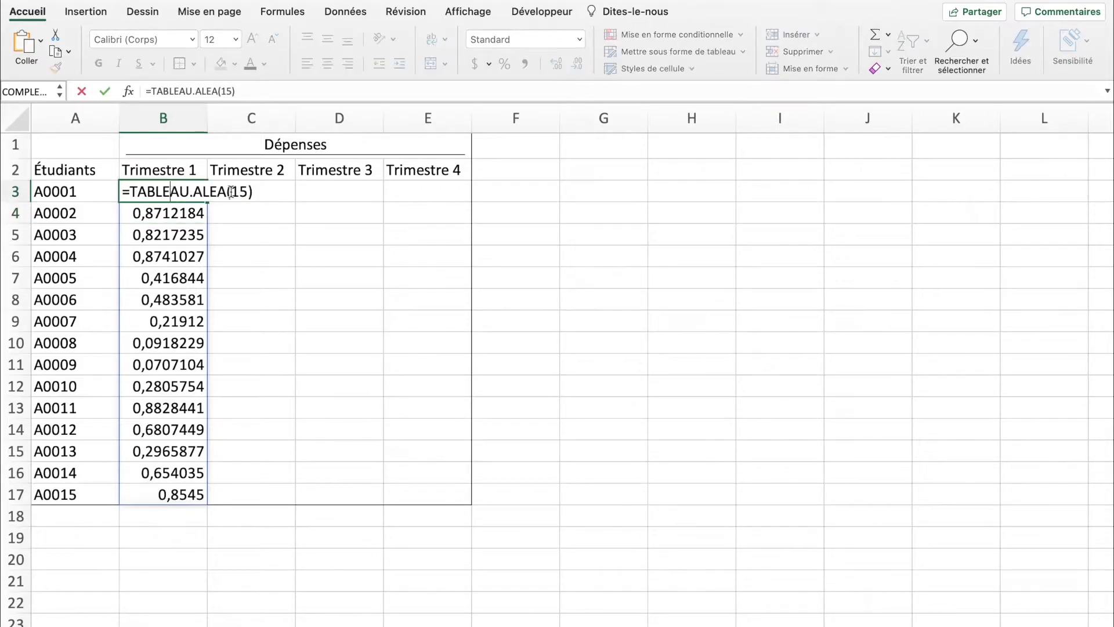
pyautogui.press('BackSpace')
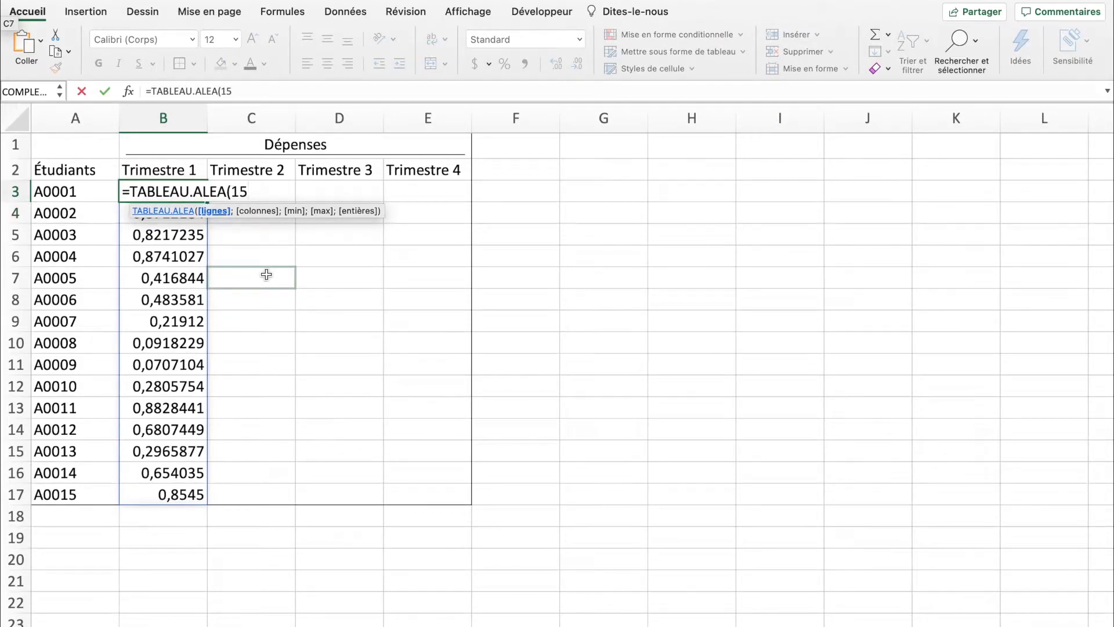
pyautogui.write(';')
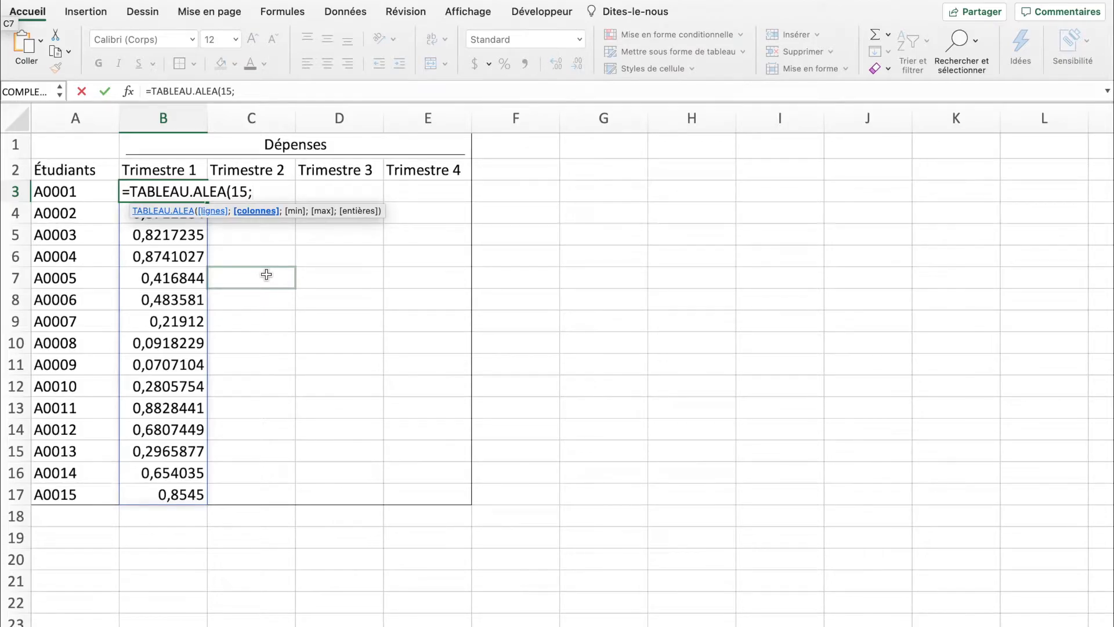
pyautogui.write('4;1')
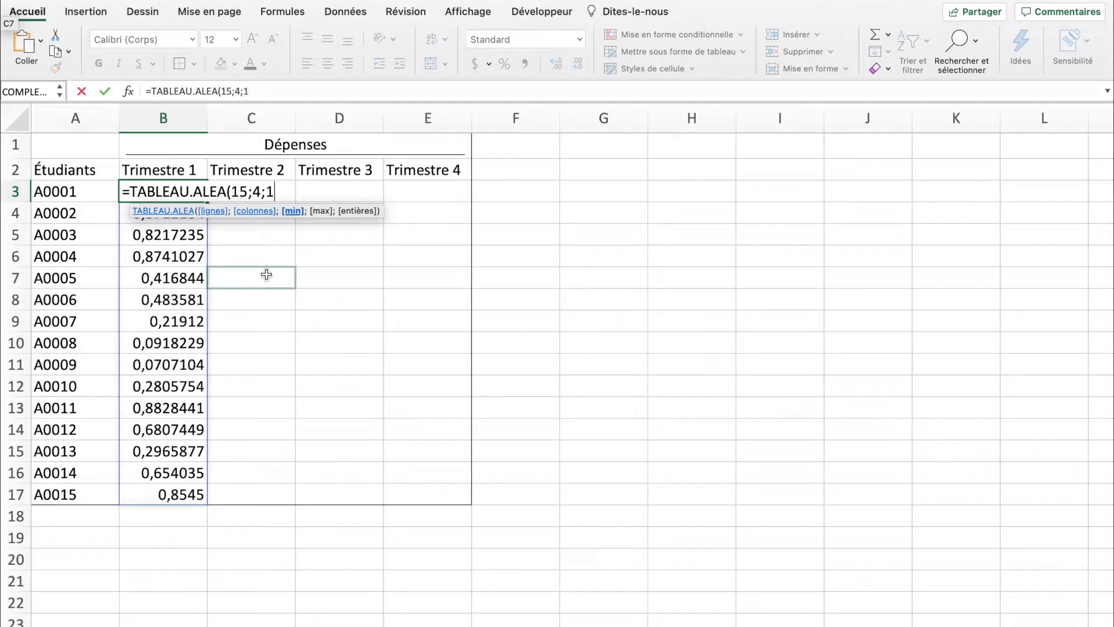
pyautogui.write('00;2000')
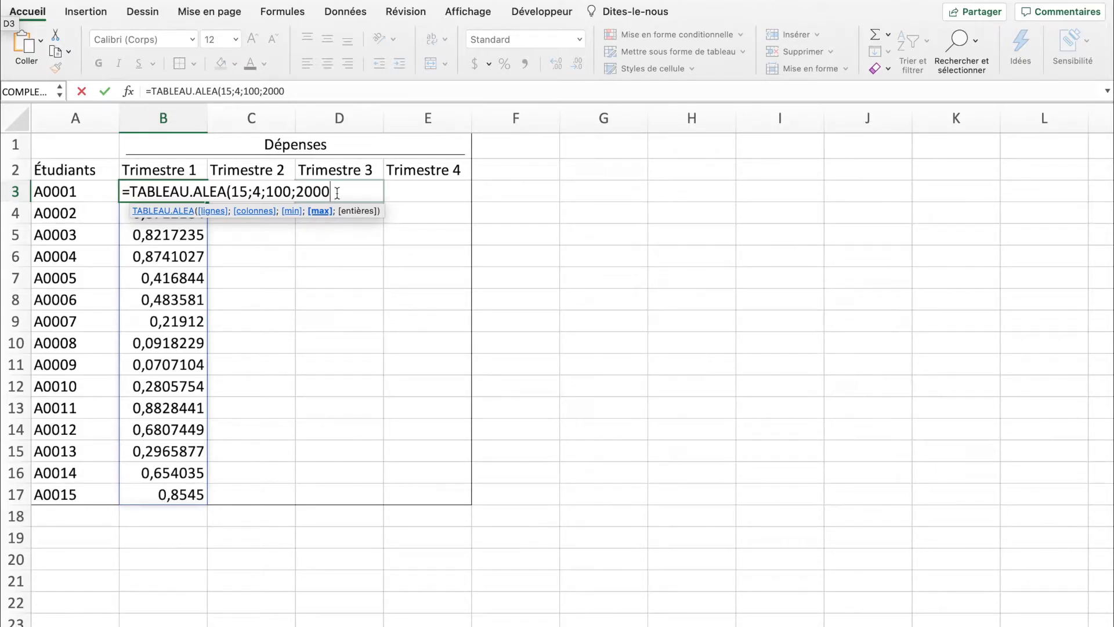
# Complete the B3 formula with the whole-number option VRAI and confirm it as =TABLEAU.ALEA(15;4;100;2000;VRAI).
pyautogui.write(';')
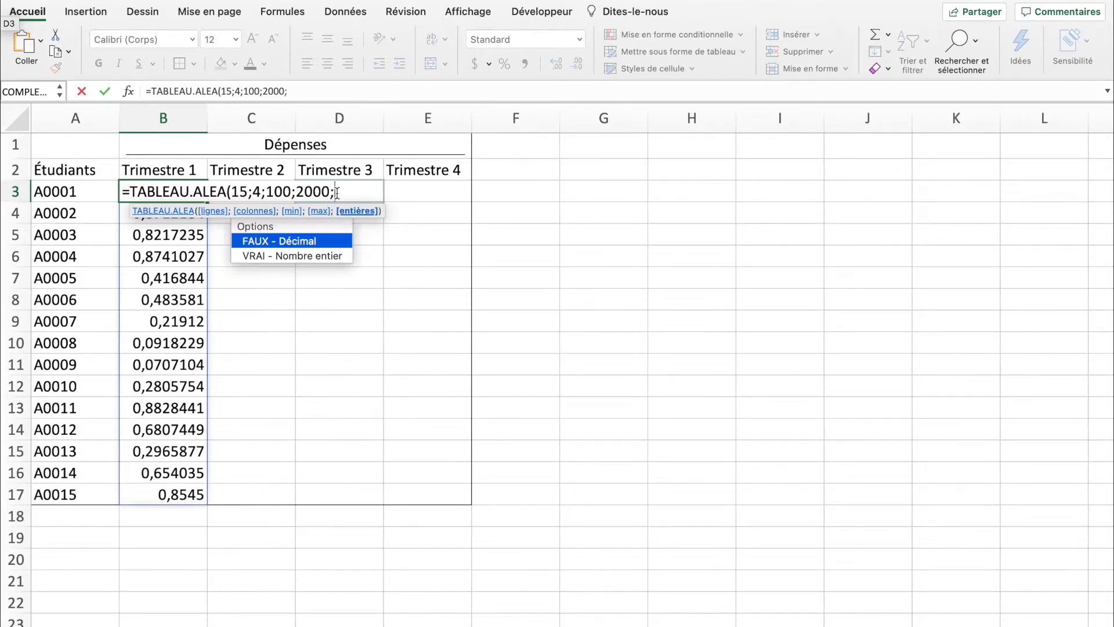
pyautogui.doubleClick(289, 256)
pyautogui.write(')')
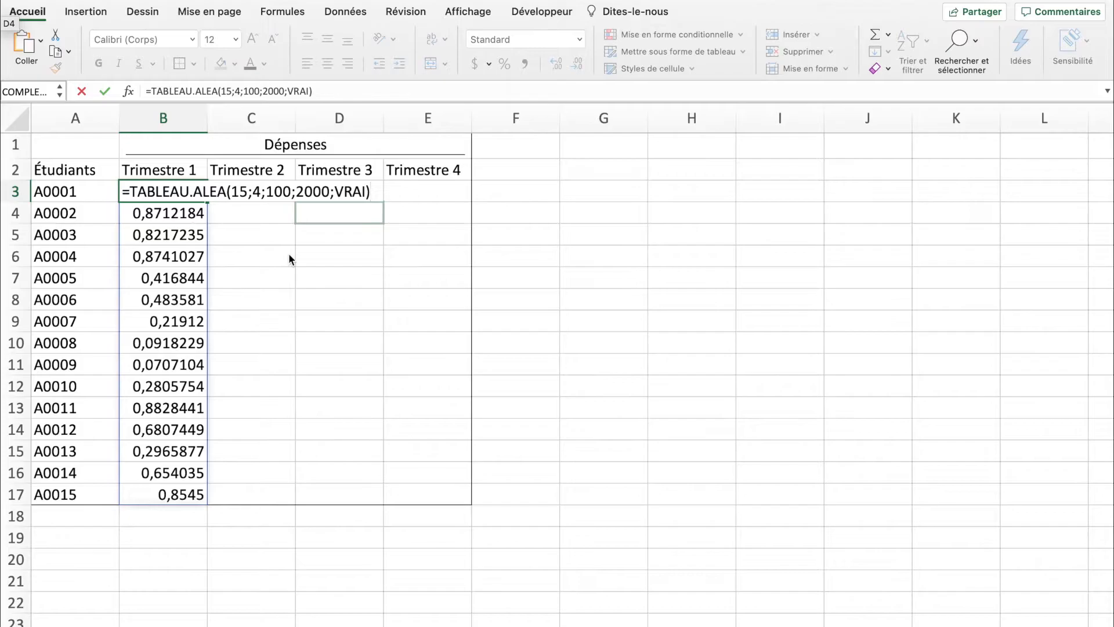
pyautogui.doubleClick(352, 191)
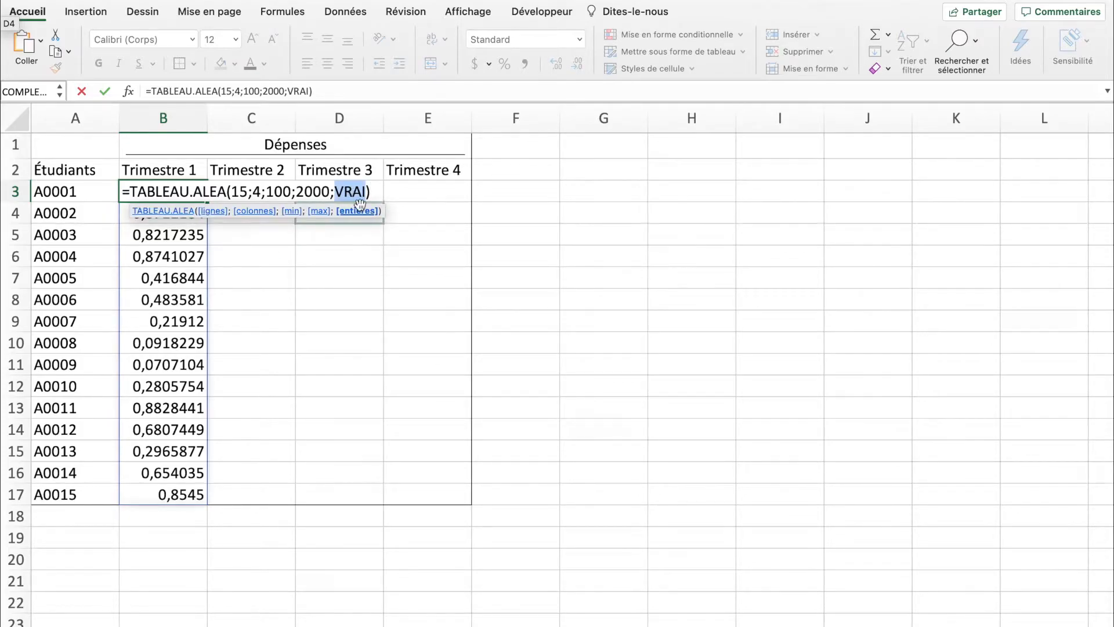
pyautogui.press('BackSpace')
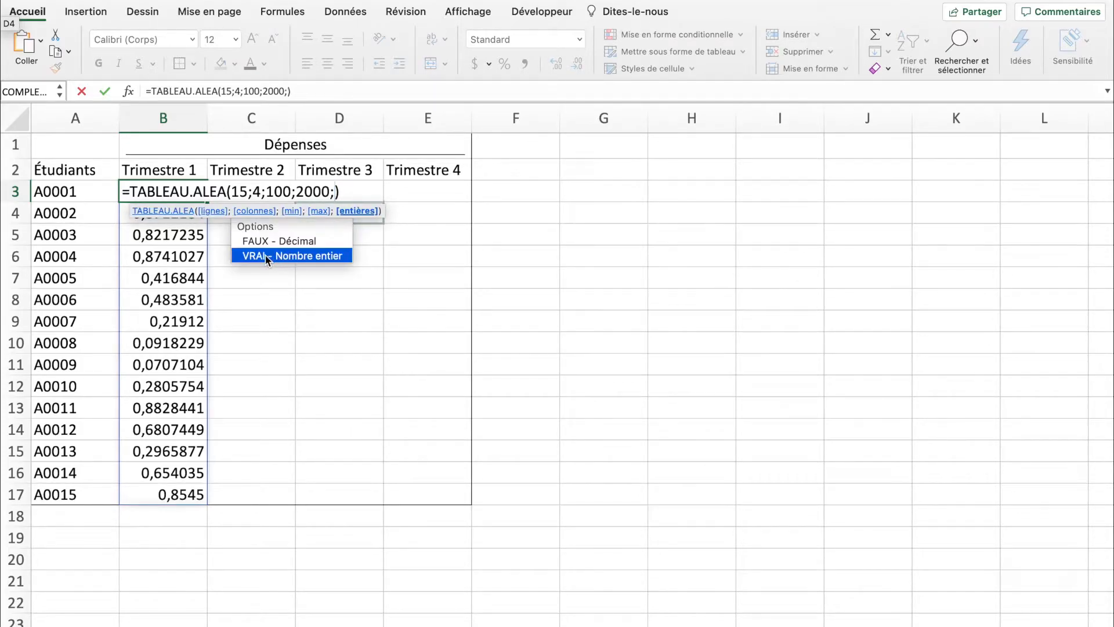
pyautogui.doubleClick(282, 255)
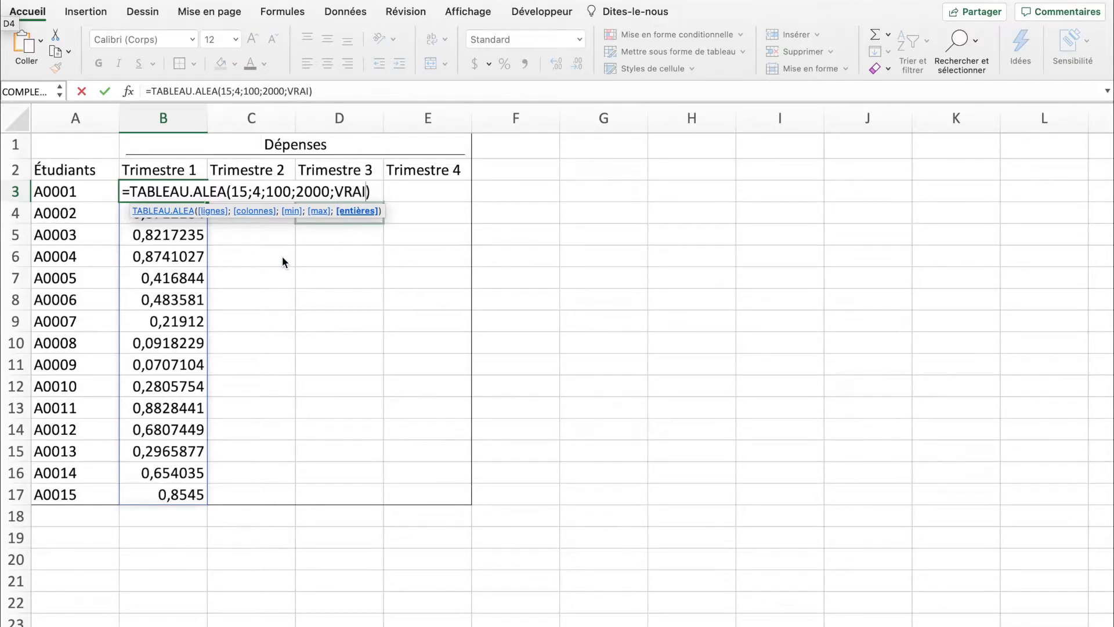
pyautogui.press('Return')
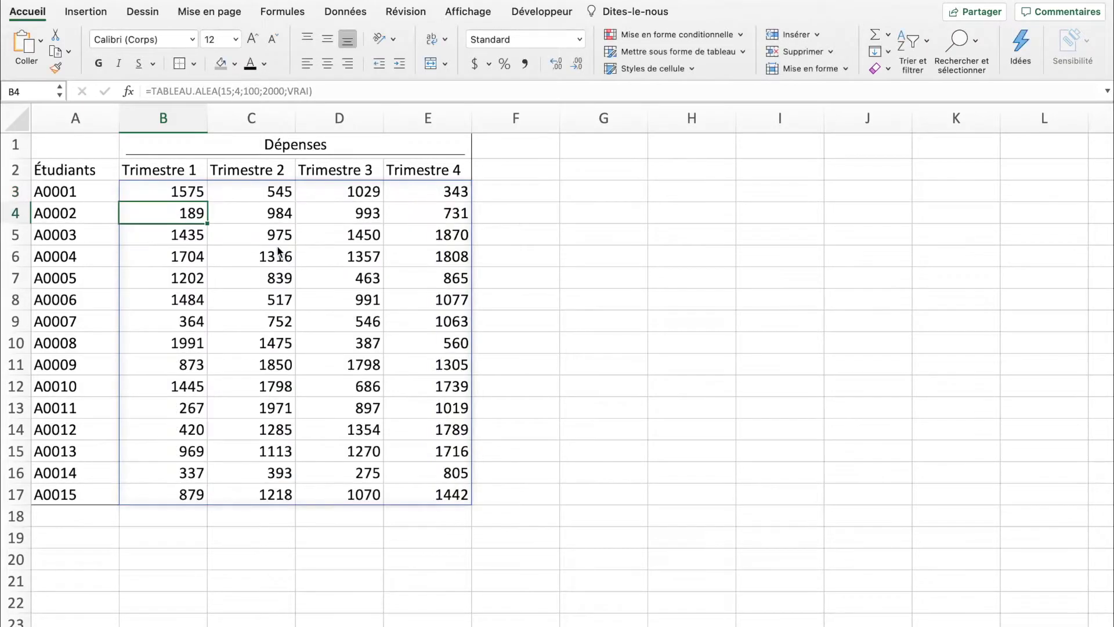
# Compare the formula shown for B3 with the one shown for other cells across the random array B3:E17.
pyautogui.click(223, 193)
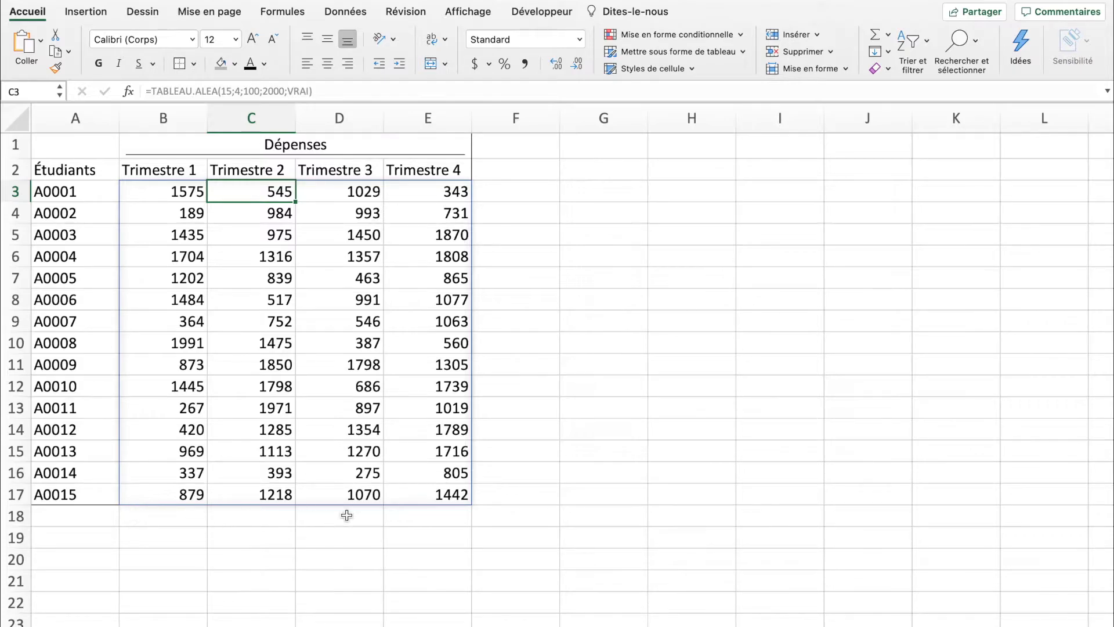
pyautogui.click(364, 193)
pyautogui.click(294, 225)
pyautogui.click(174, 213)
pyautogui.click(186, 192)
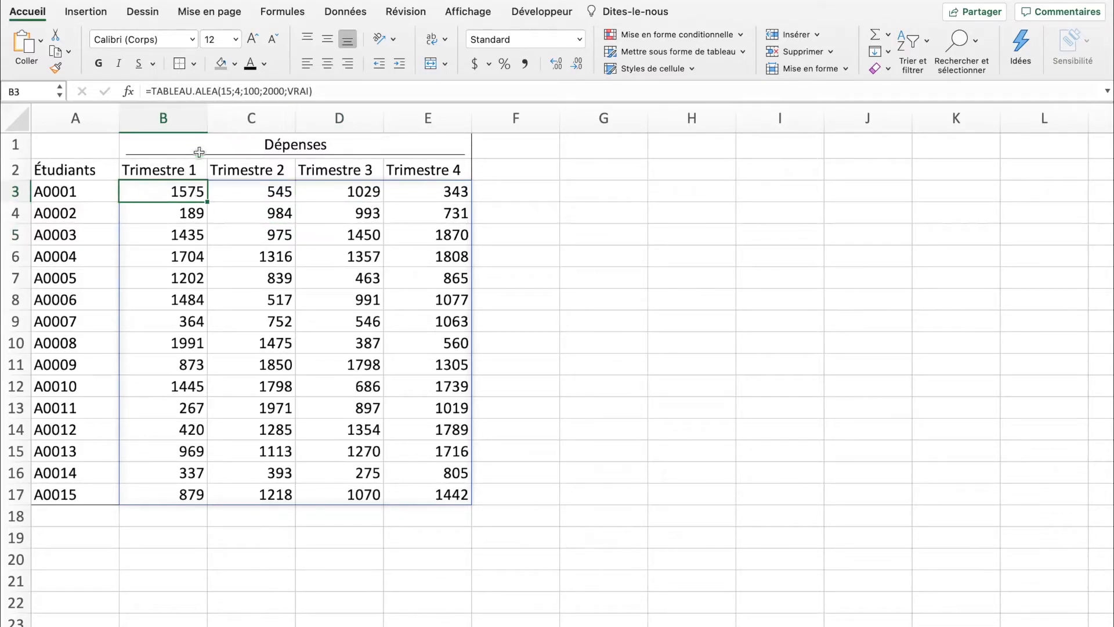
pyautogui.press('Right')
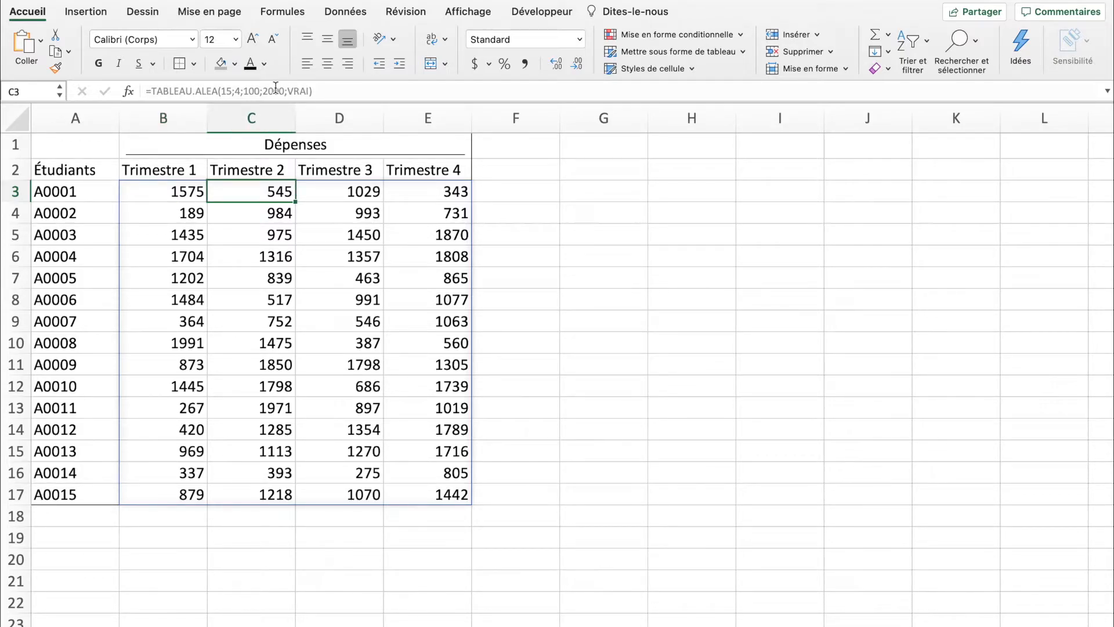
pyautogui.press('Down')
pyautogui.press('Down')
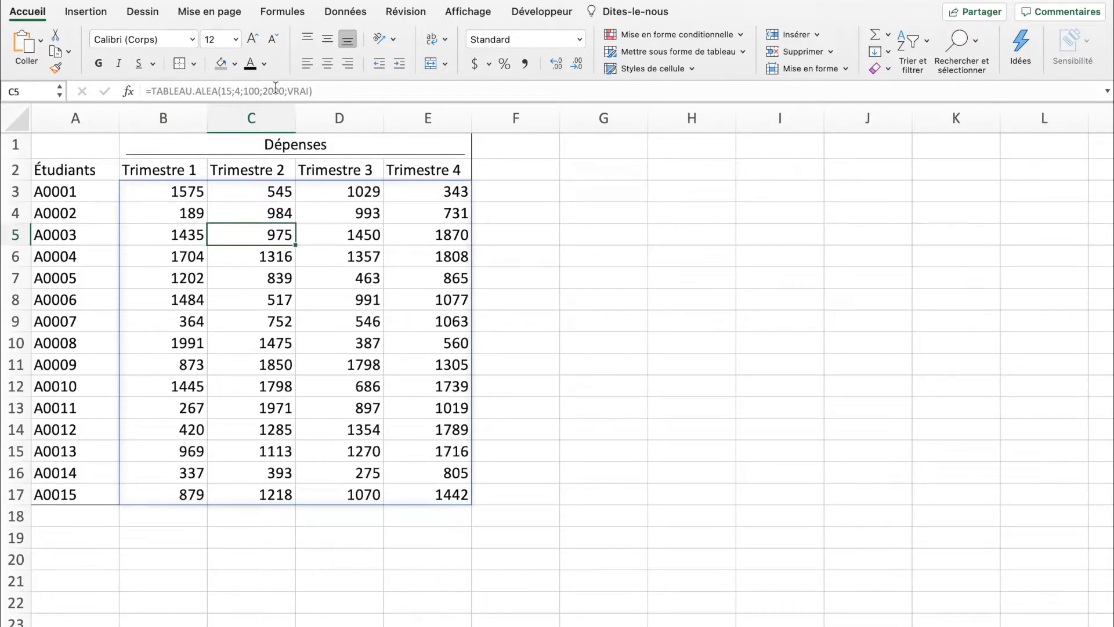
pyautogui.moveTo(279, 191); pyautogui.dragTo(448, 496)
pyautogui.moveTo(186, 212); pyautogui.dragTo(171, 491)
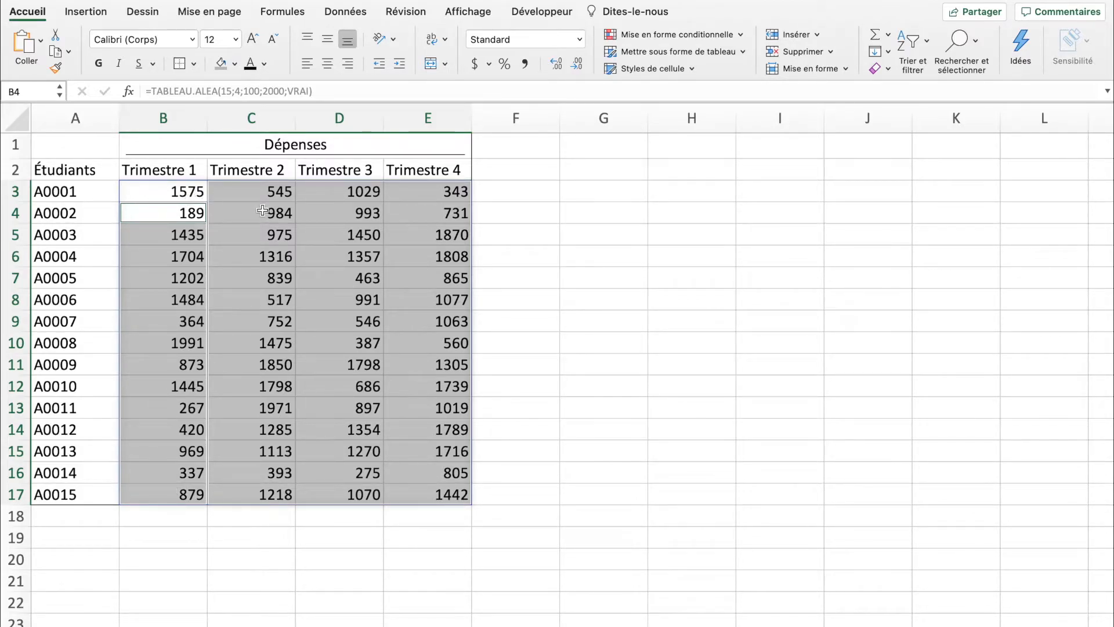
pyautogui.click(191, 190)
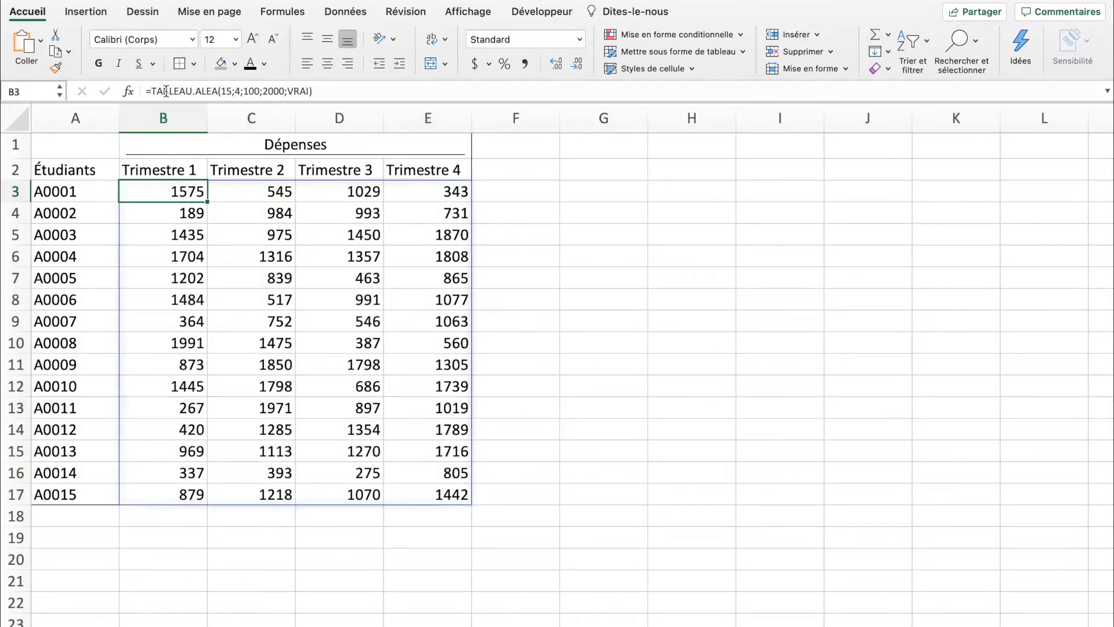
# Try overwriting C7 inside the random array with 100, and widen column B to read the content of B3.
pyautogui.click(272, 281)
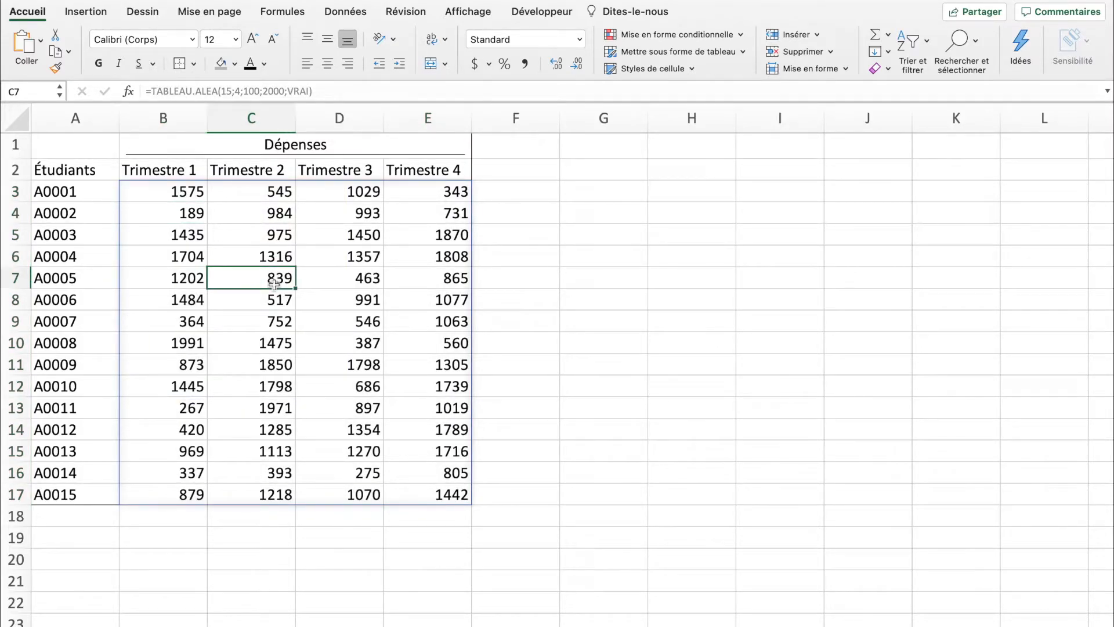
pyautogui.write('100')
pyautogui.press('Return')
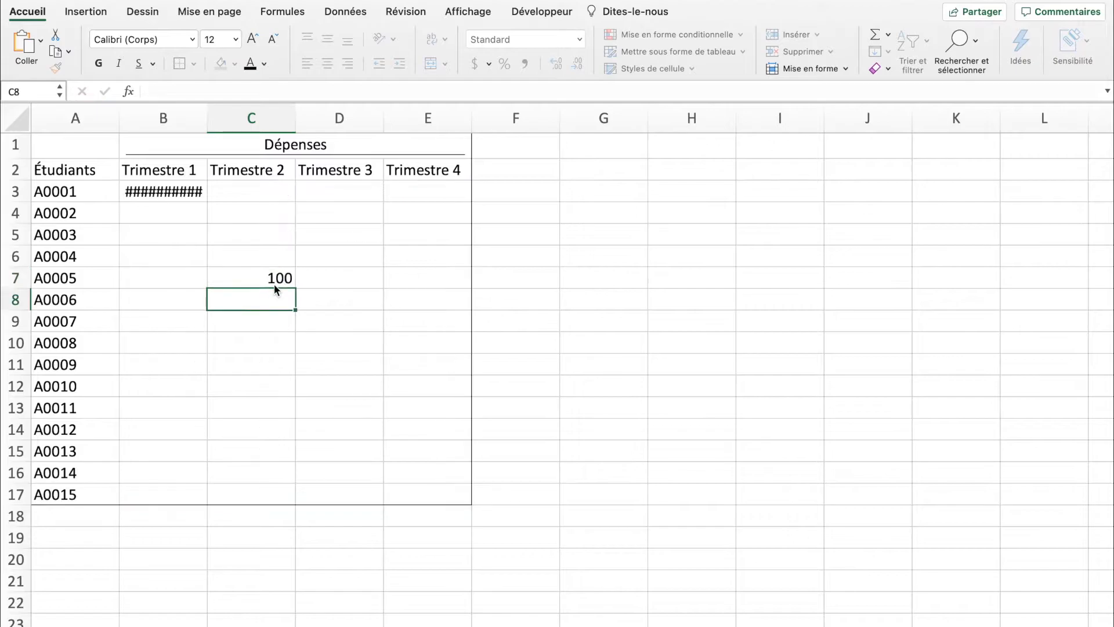
pyautogui.moveTo(210, 113); pyautogui.dragTo(241, 115)
pyautogui.click(222, 194)
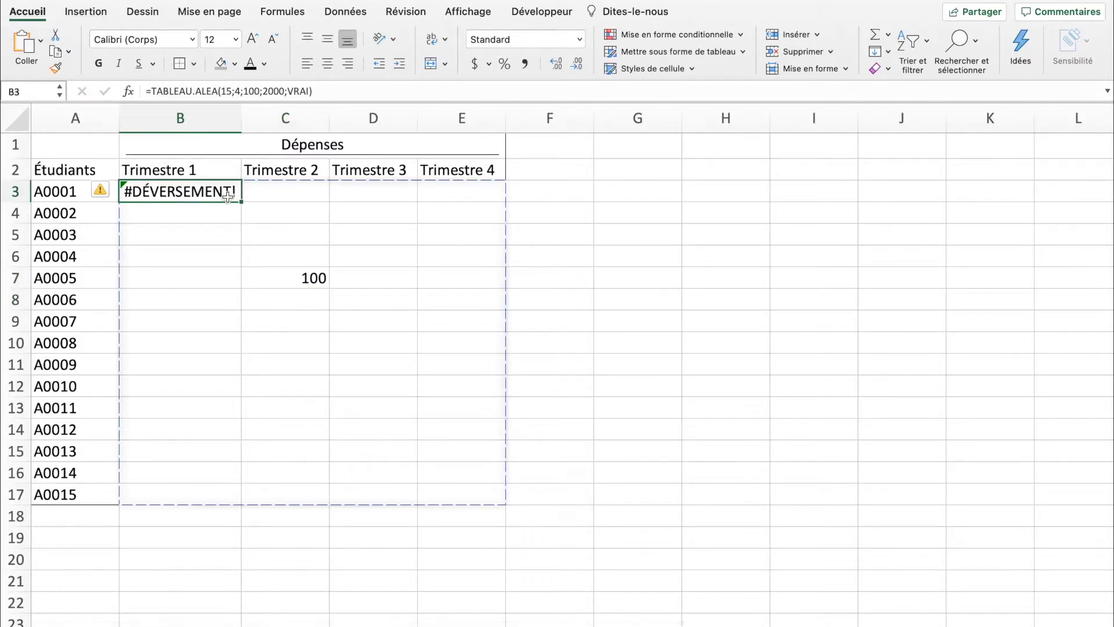
# Try the text "aaa" in C7, and undo both C7 test entries and the widening of column B.
pyautogui.click(316, 278)
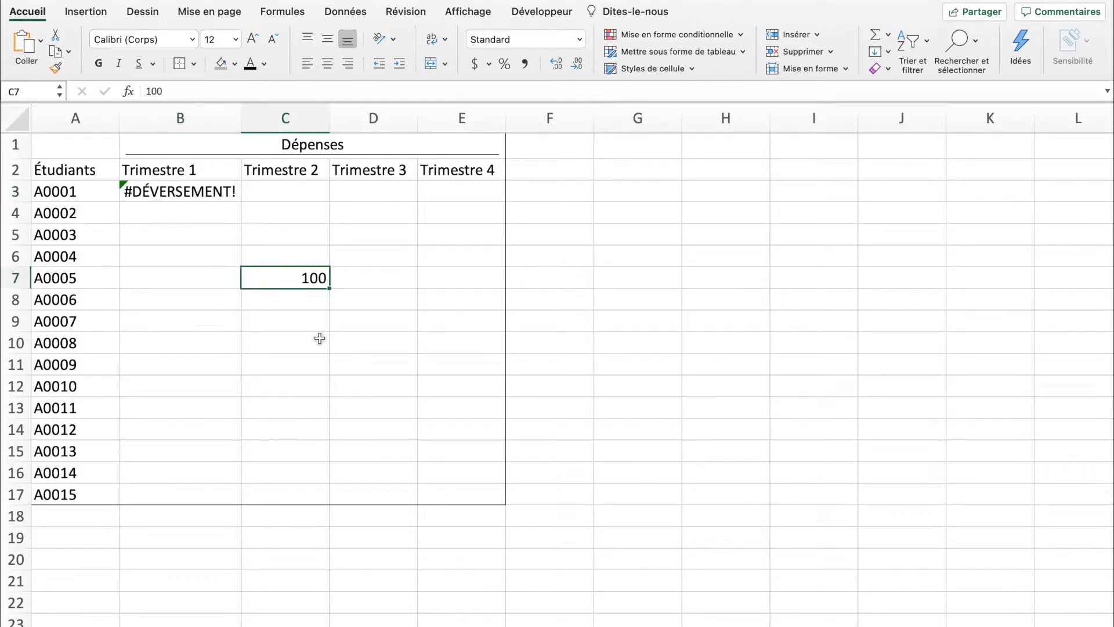
pyautogui.write('aaa')
pyautogui.press('Return')
pyautogui.press('super+z')
pyautogui.press('super+z')
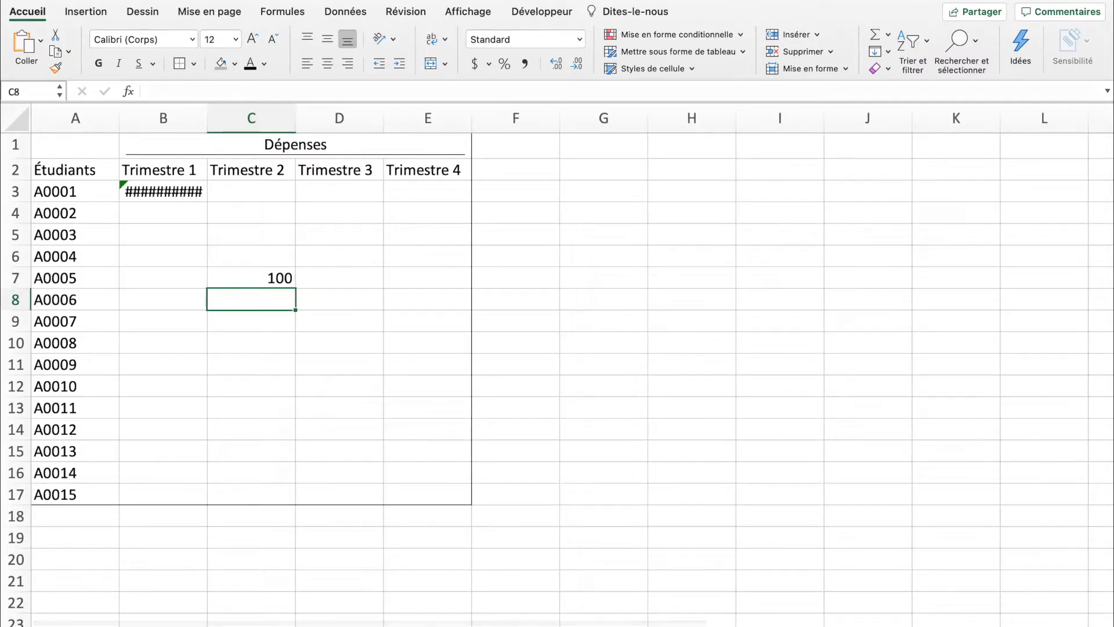
pyautogui.press('super+z')
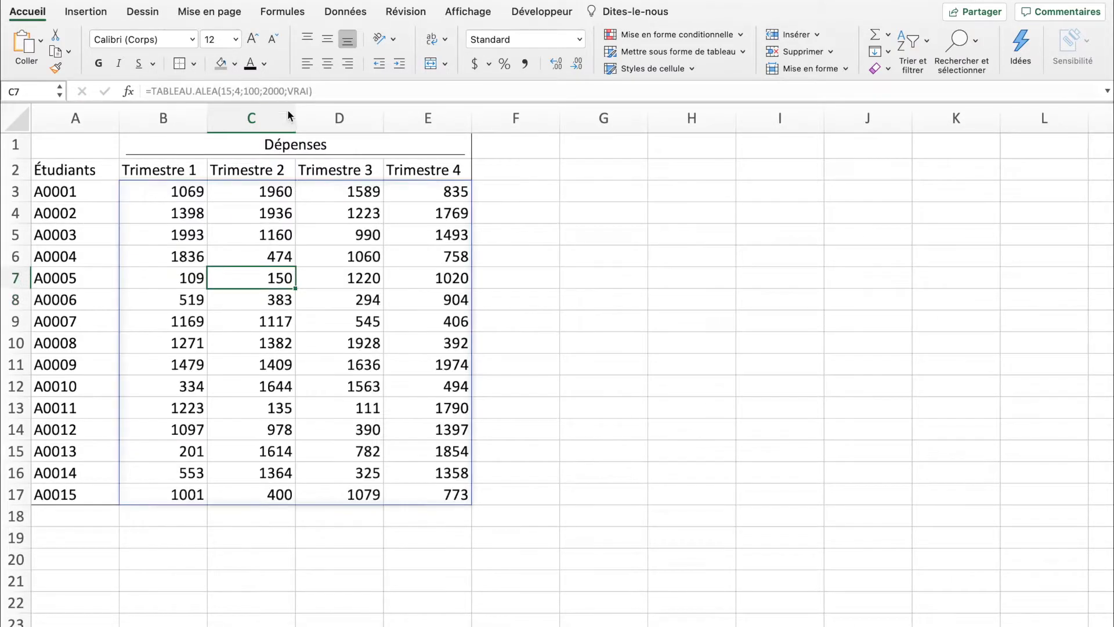
pyautogui.moveTo(273, 192); pyautogui.dragTo(441, 485)
pyautogui.click(191, 188)
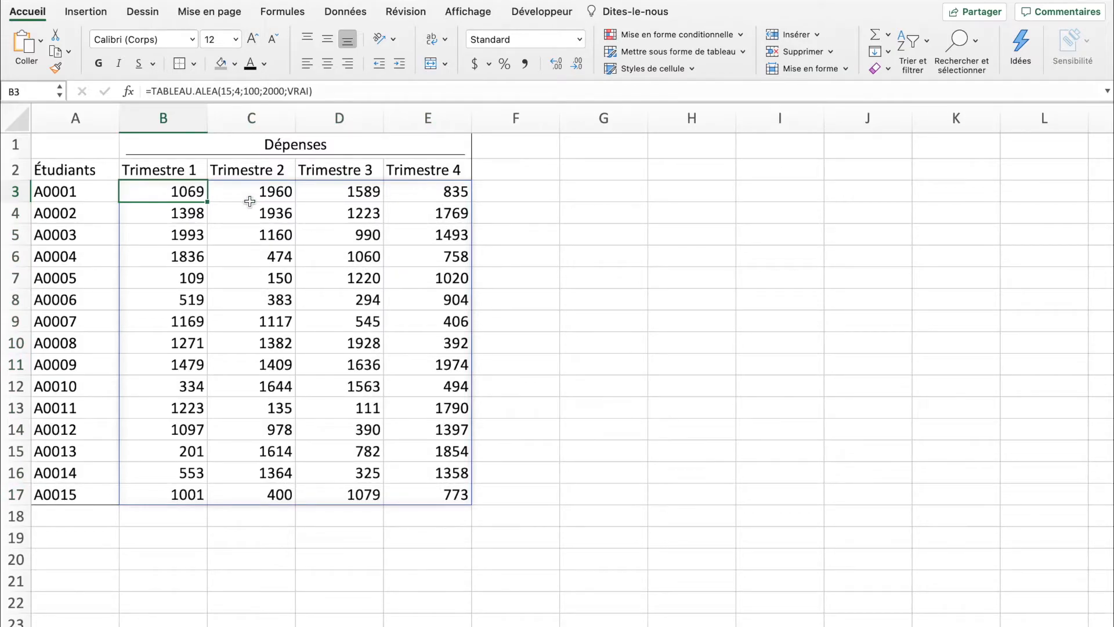
# Wrap the TABLEAU.ALEA formula in B3 inside the rounding function ARRONDI.AU.MULTIPLE, using it as the number argument.
pyautogui.click(316, 199)
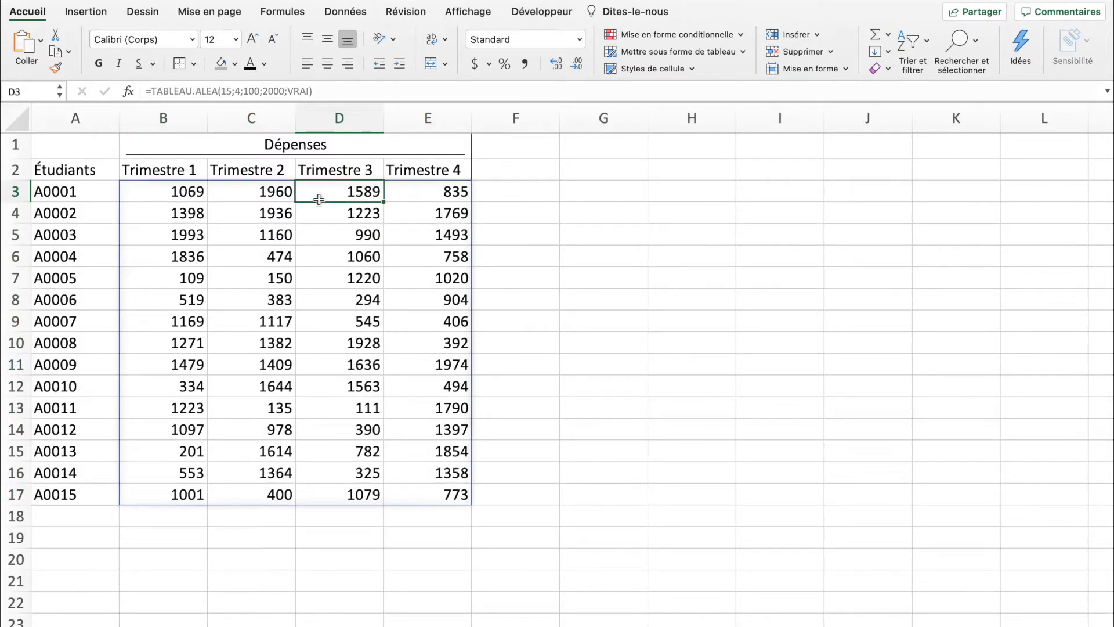
pyautogui.click(213, 203)
pyautogui.click(197, 195)
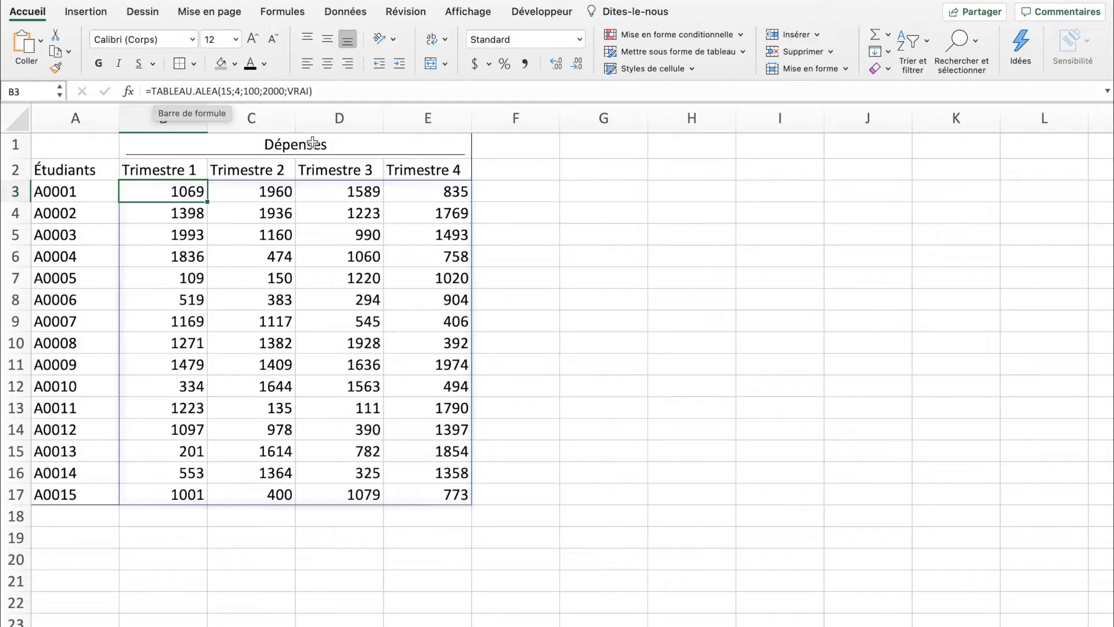
pyautogui.doubleClick(164, 191)
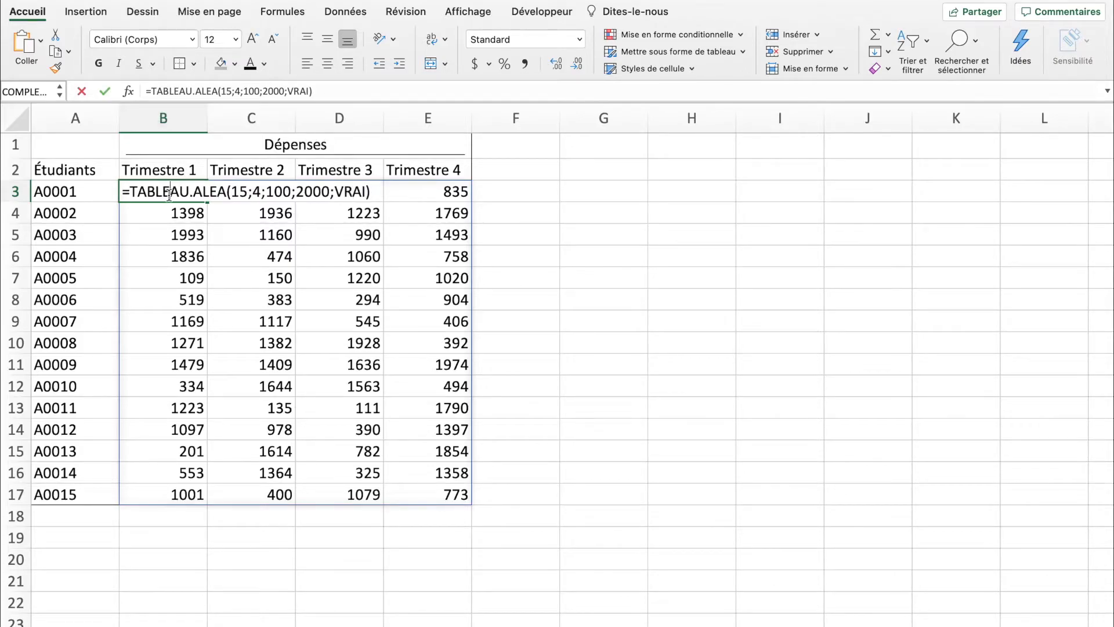
pyautogui.click(131, 191)
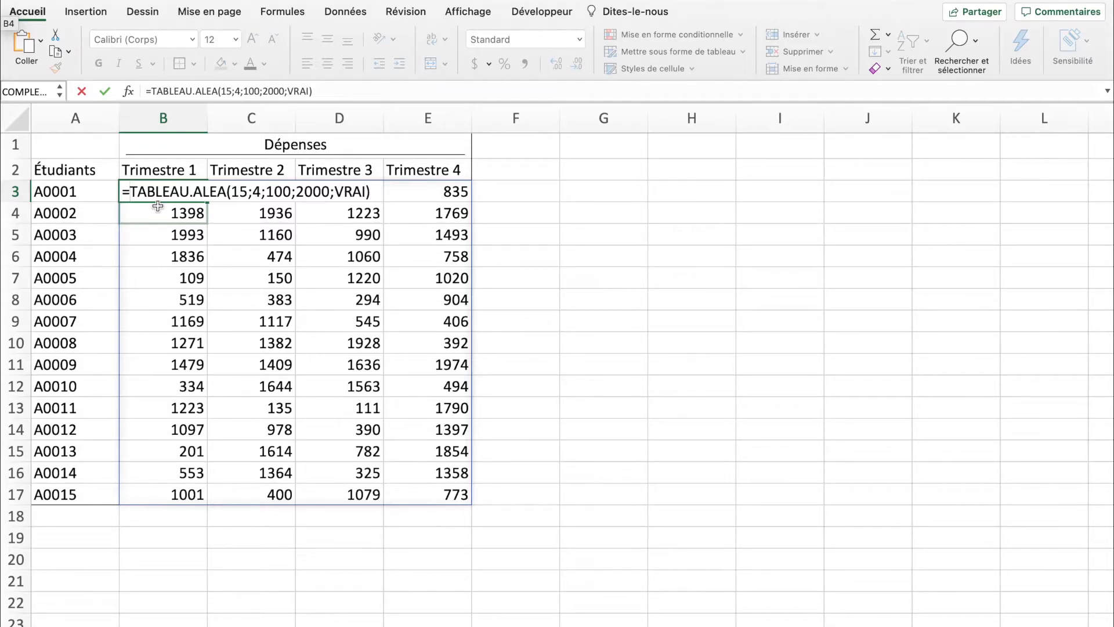
pyautogui.write('(')
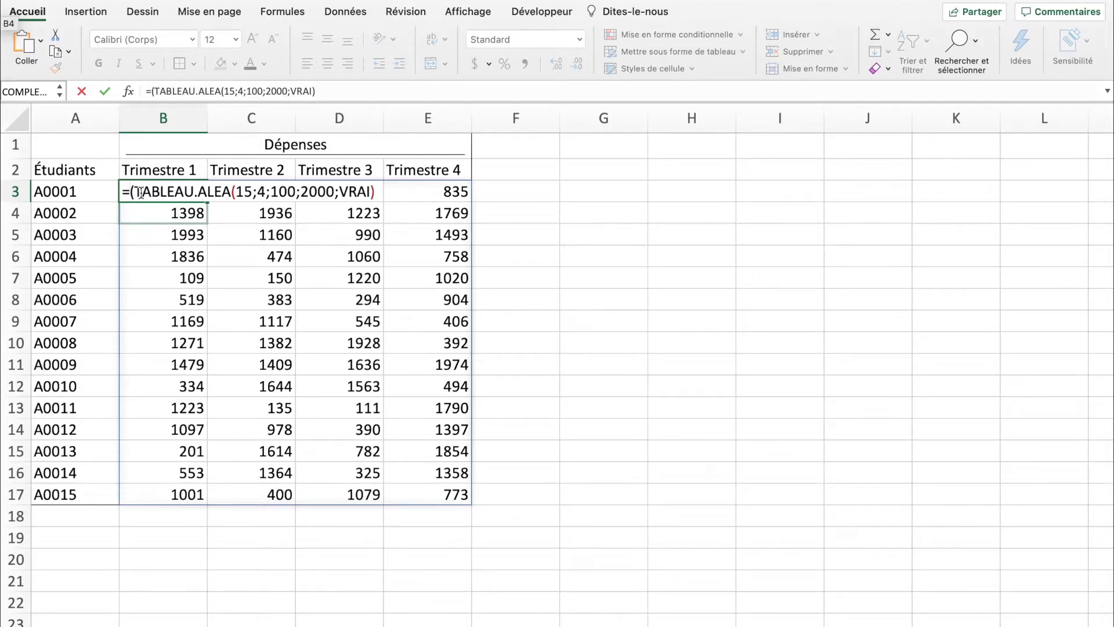
pyautogui.write('ARRONDI.')
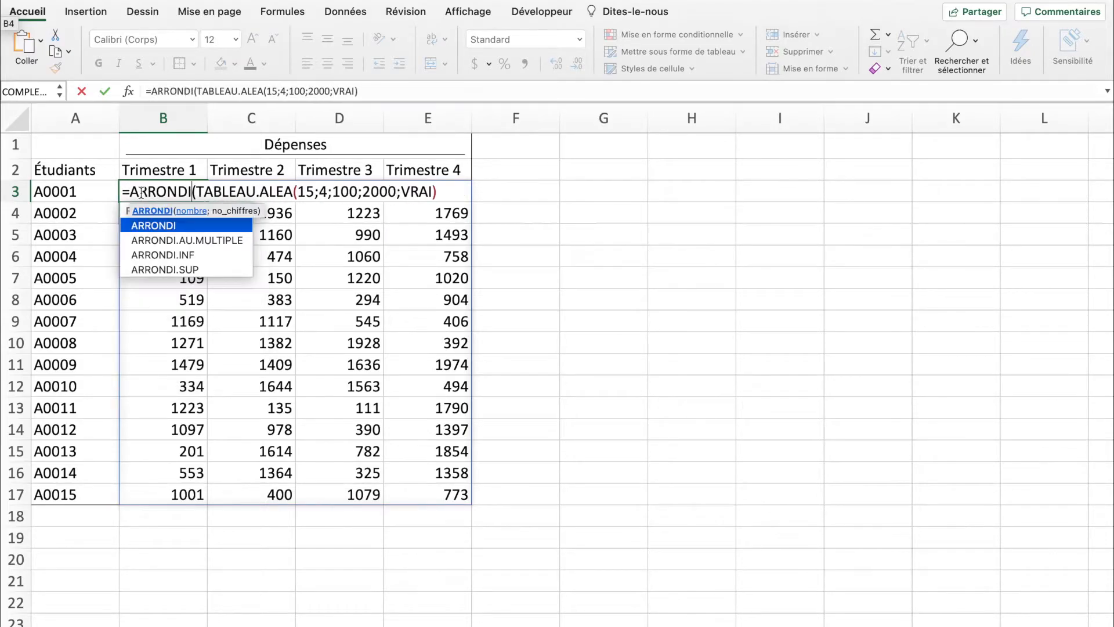
pyautogui.write('AU.M')
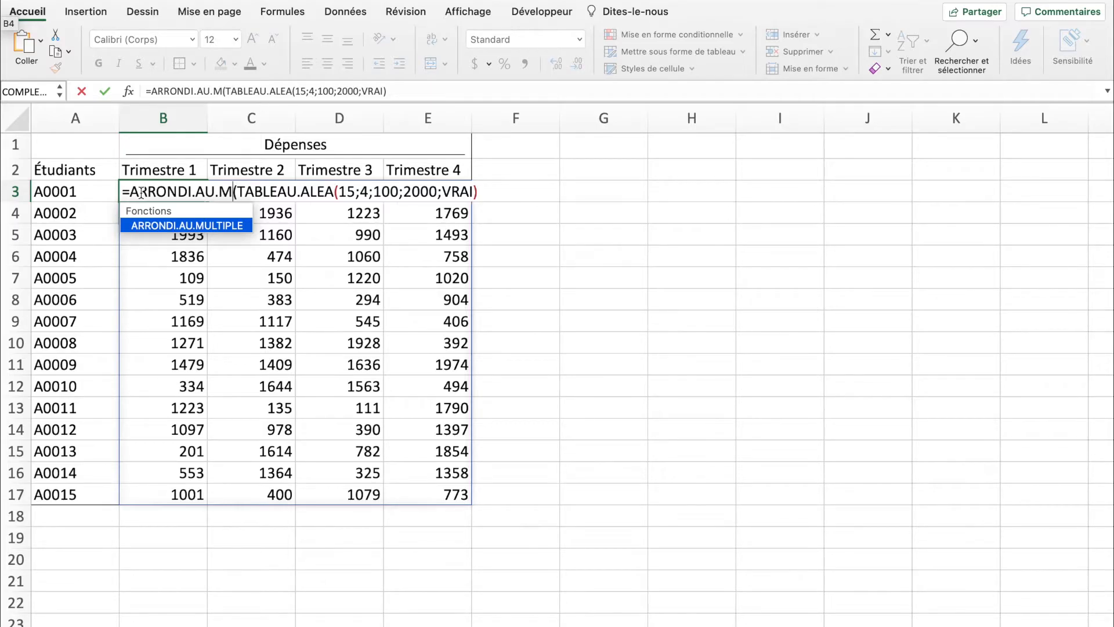
pyautogui.write('ULTIPLE')
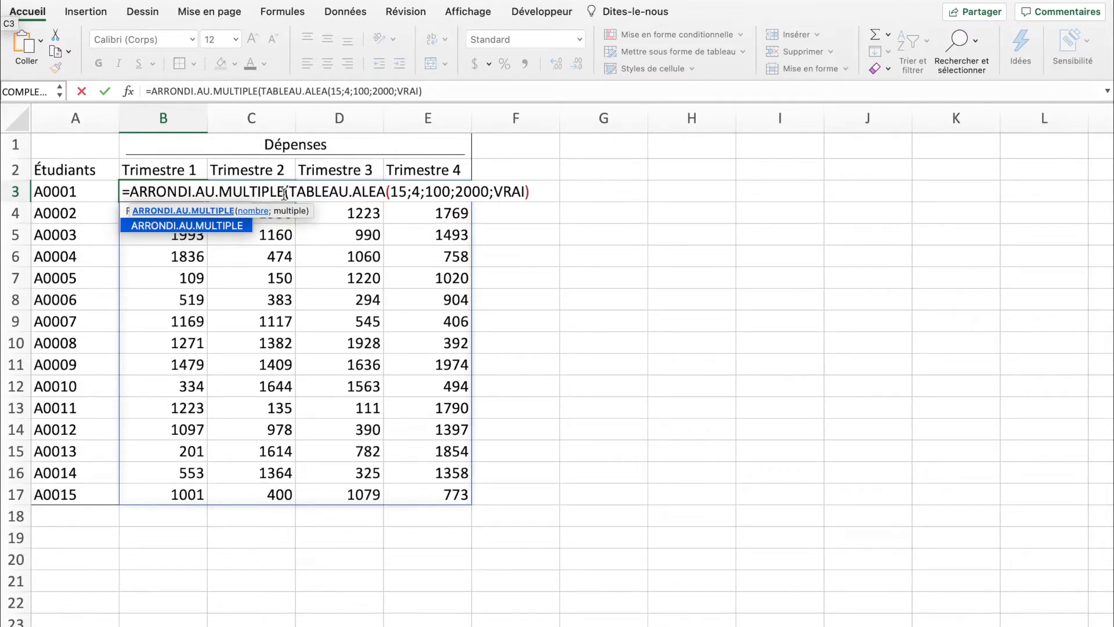
pyautogui.moveTo(285, 192); pyautogui.dragTo(525, 192)
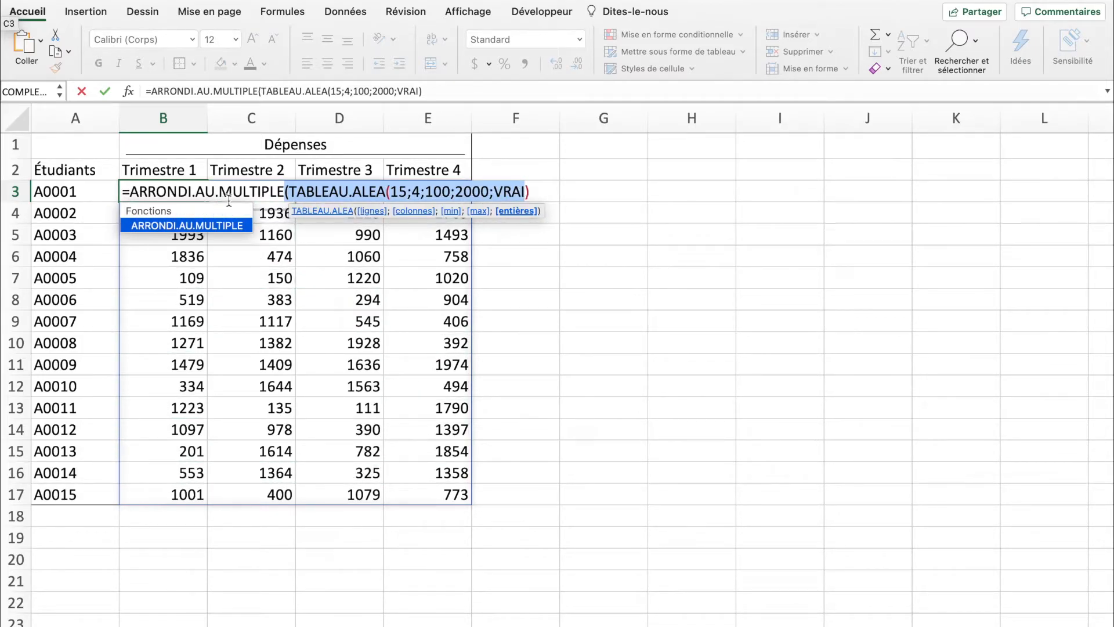
pyautogui.click(537, 191)
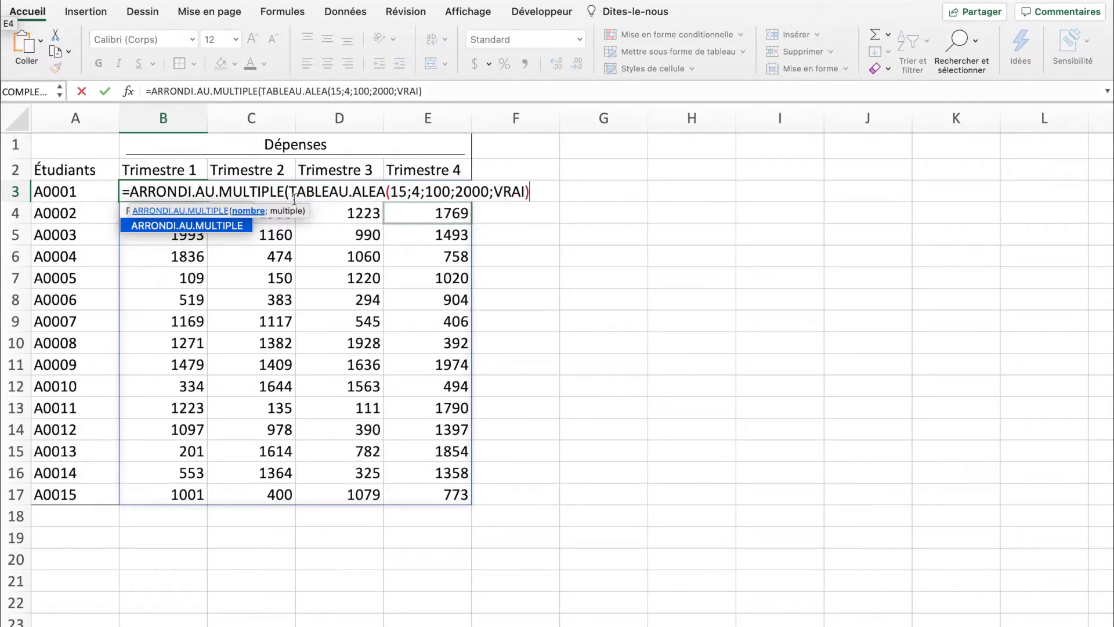
pyautogui.write('+199')
pyautogui.press('BackSpace')
pyautogui.press('BackSpace')
pyautogui.write('00')
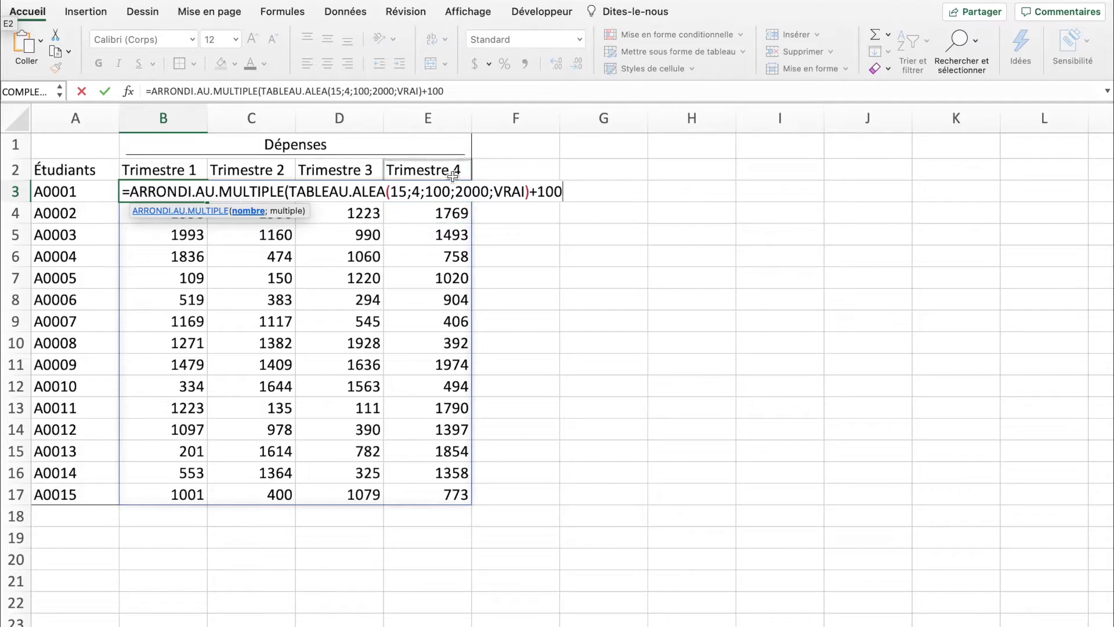
pyautogui.press('BackSpace')
pyautogui.press('BackSpace')
pyautogui.press('BackSpace')
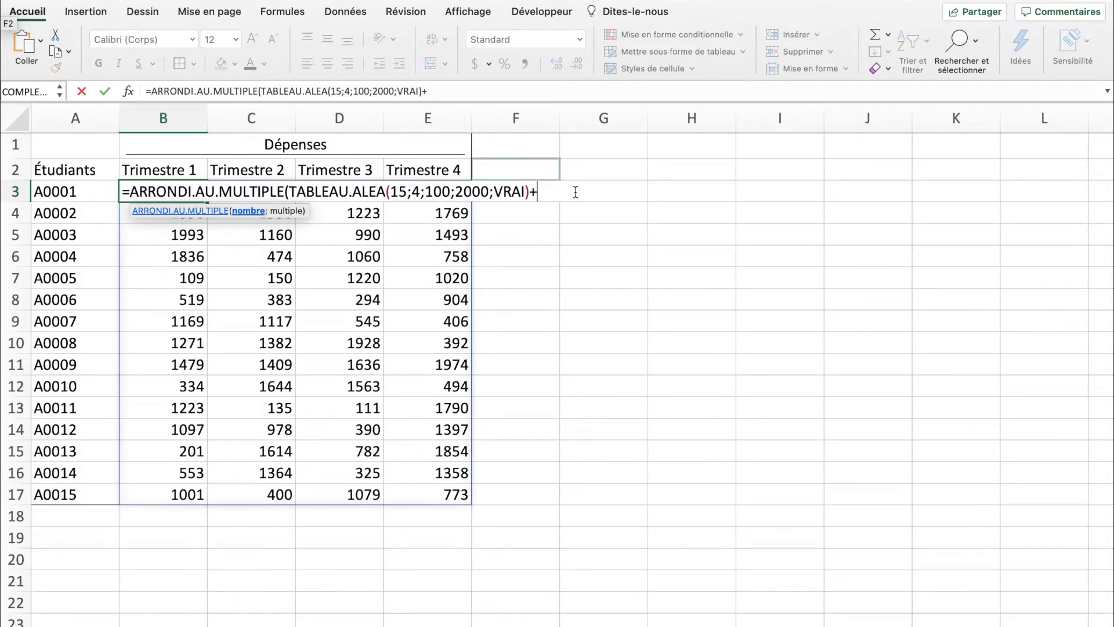
# Add 100 as the rounding multiple and confirm B3 as =ARRONDI.AU.MULTIPLE(TABLEAU.ALEA(15;4;100;2000;VRAI);100).
pyautogui.write(';100')
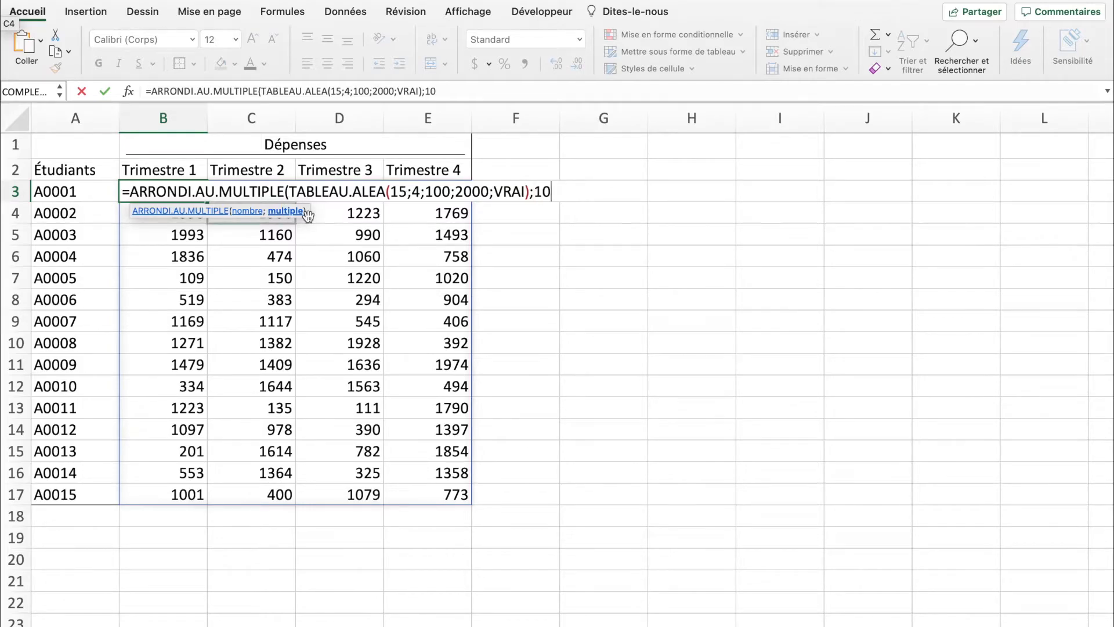
pyautogui.write(')')
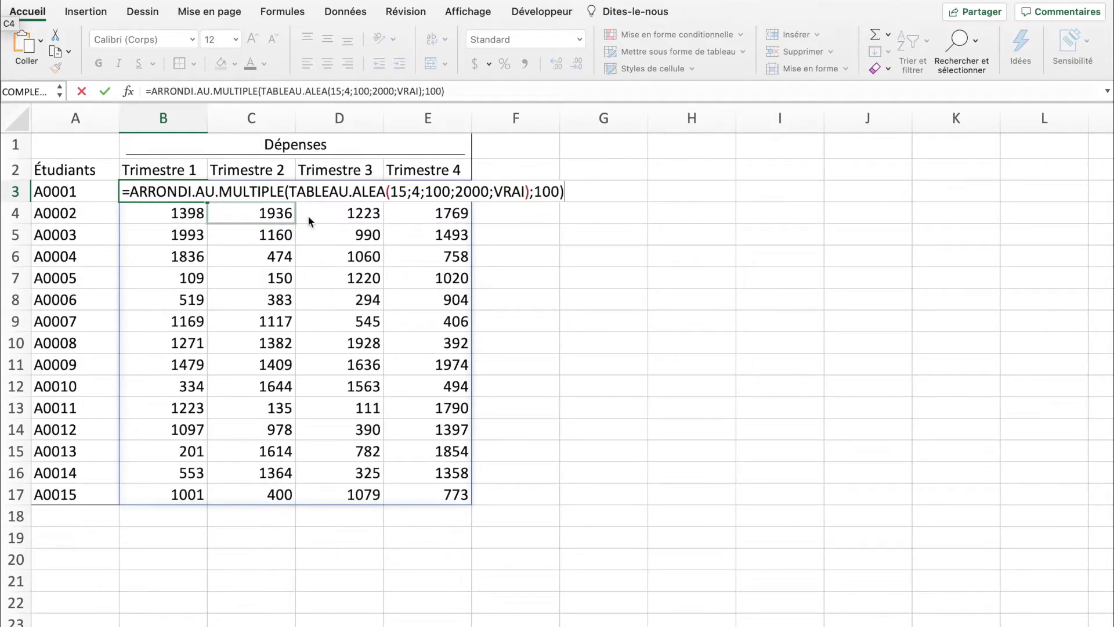
pyautogui.press('Return')
# Format the amounts in B3:E17 as dollar currency with no decimal places.
pyautogui.moveTo(187, 192); pyautogui.dragTo(430, 488)
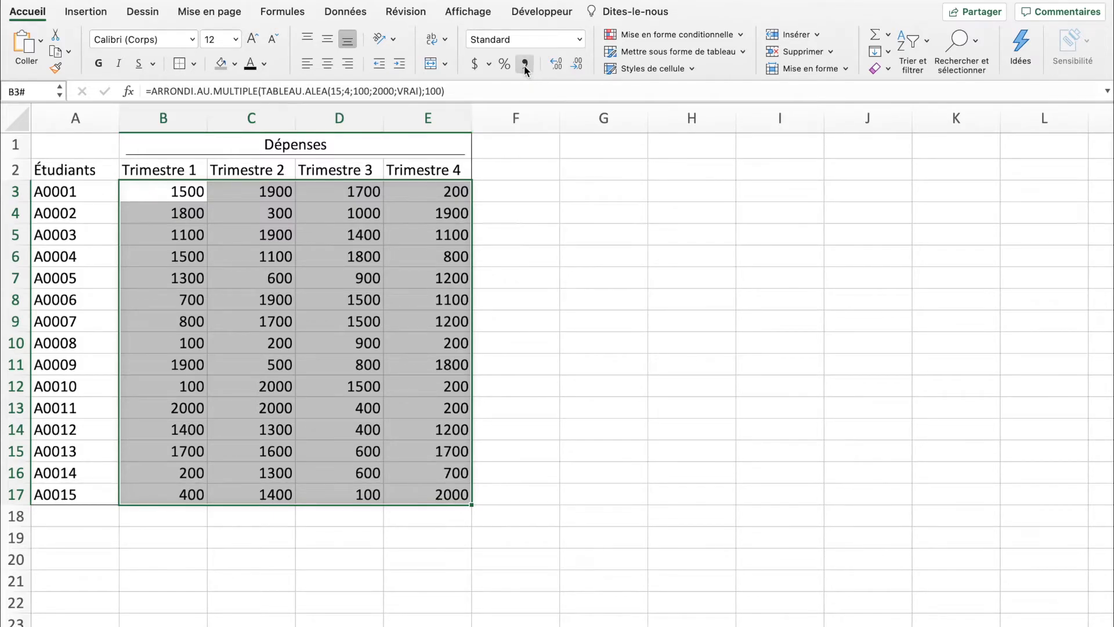
pyautogui.click(473, 64)
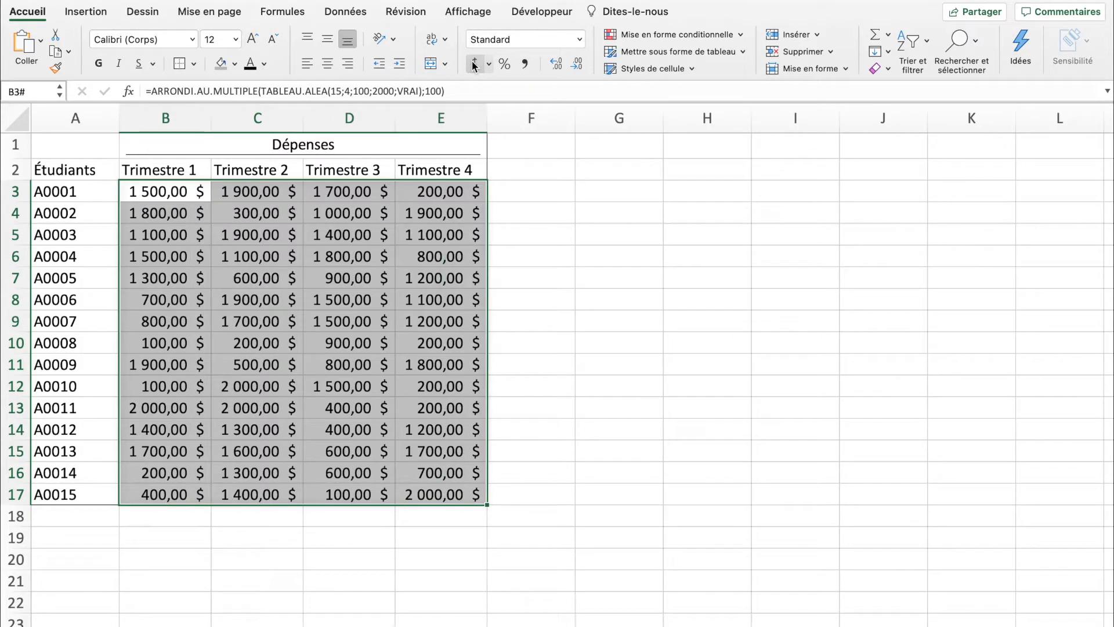
pyautogui.click(580, 64)
pyautogui.click(579, 64)
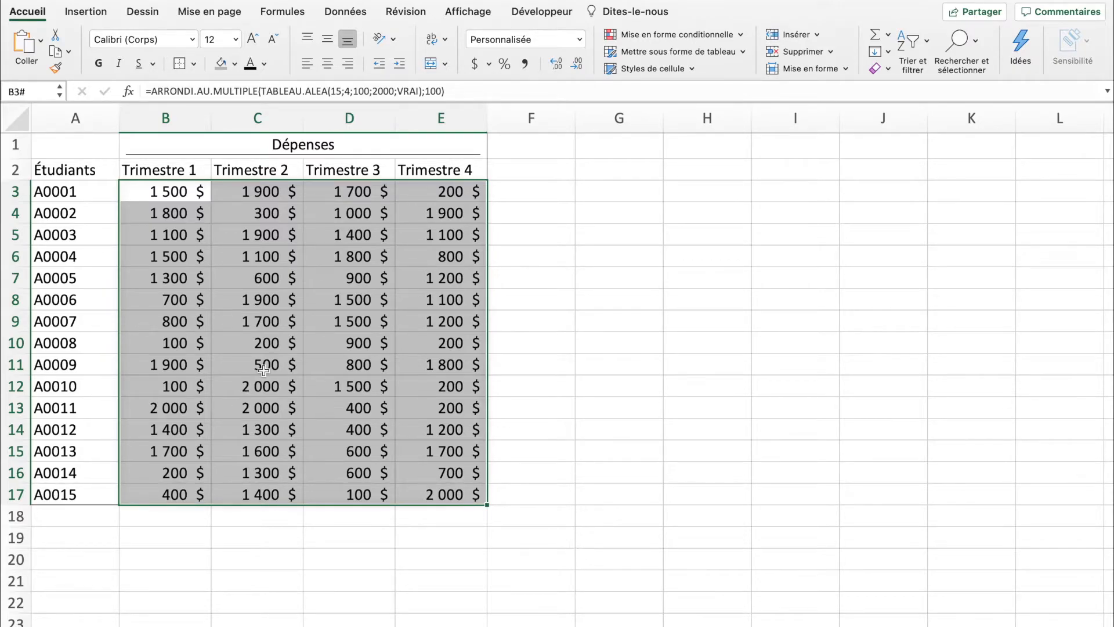
pyautogui.click(182, 238)
pyautogui.click(676, 253)
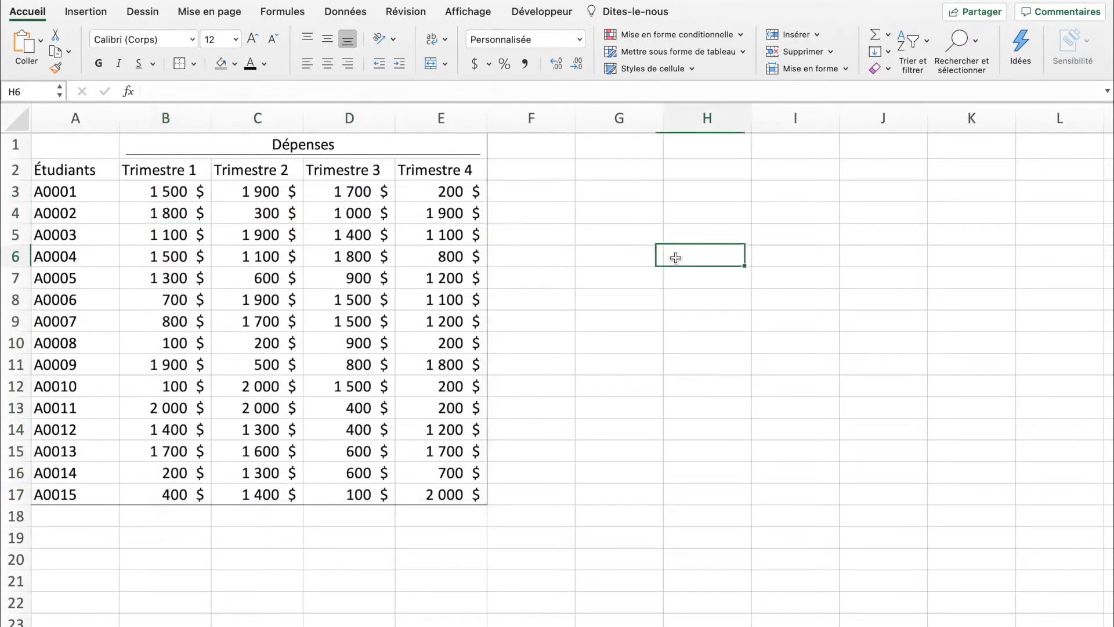
# Fill the table's heading rows A1:E2 with grey.
pyautogui.moveTo(454, 169); pyautogui.dragTo(77, 150)
pyautogui.click(220, 65)
pyautogui.click(581, 299)
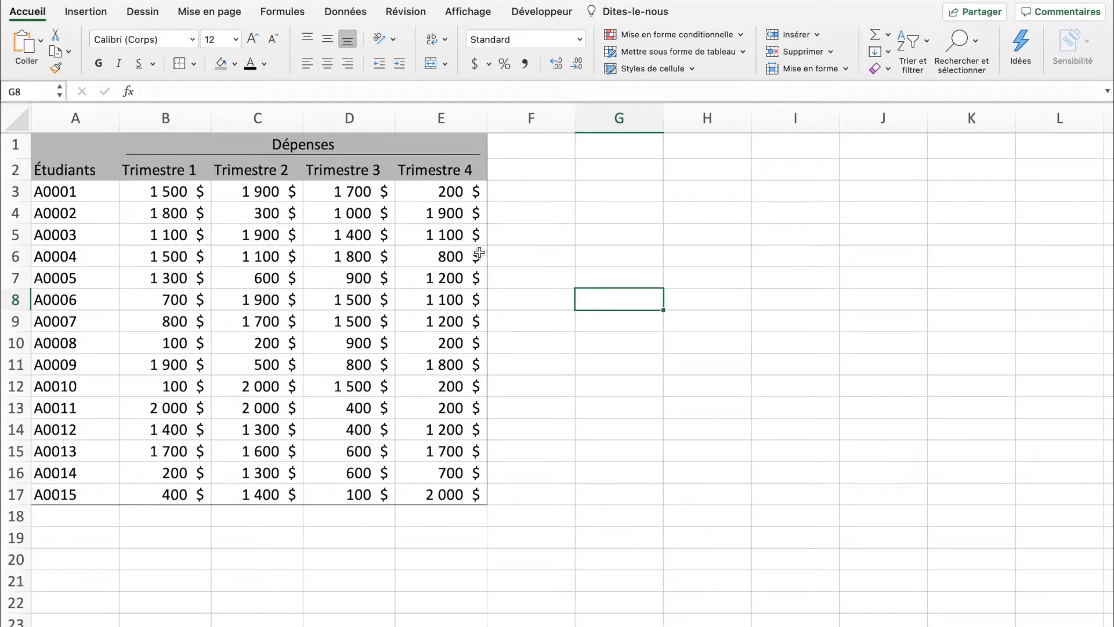
# Enter the headings Total, Moyenne, Max and Min across G2:J2.
pyautogui.click(617, 164)
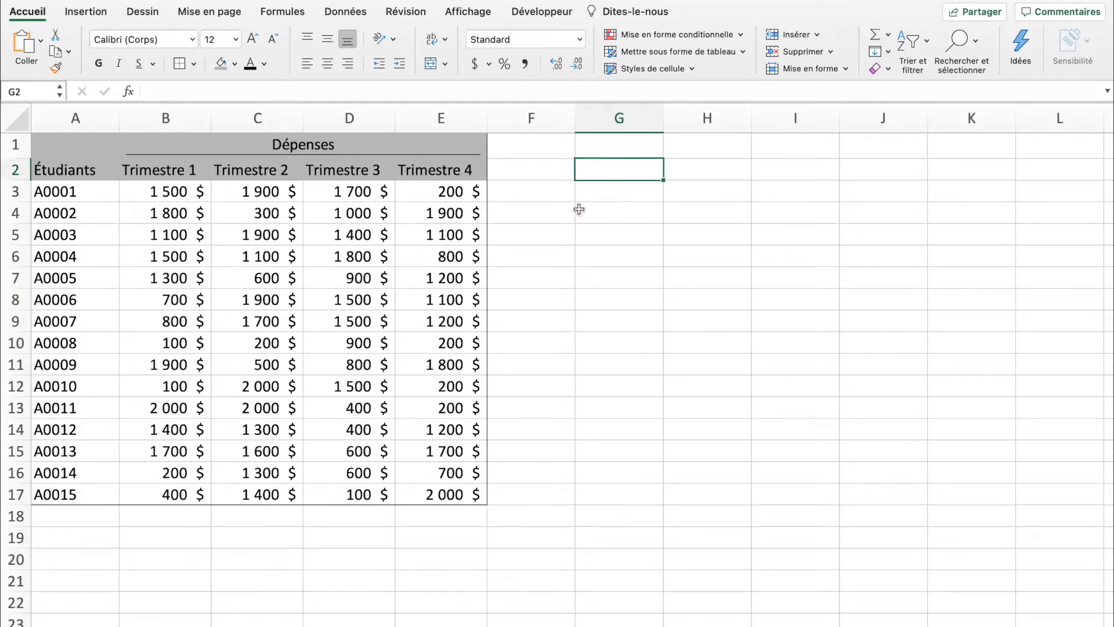
pyautogui.write('Totsal')
pyautogui.press('BackSpace')
pyautogui.press('BackSpace')
pyautogui.press('BackSpace')
pyautogui.write('al')
pyautogui.press('Tab')
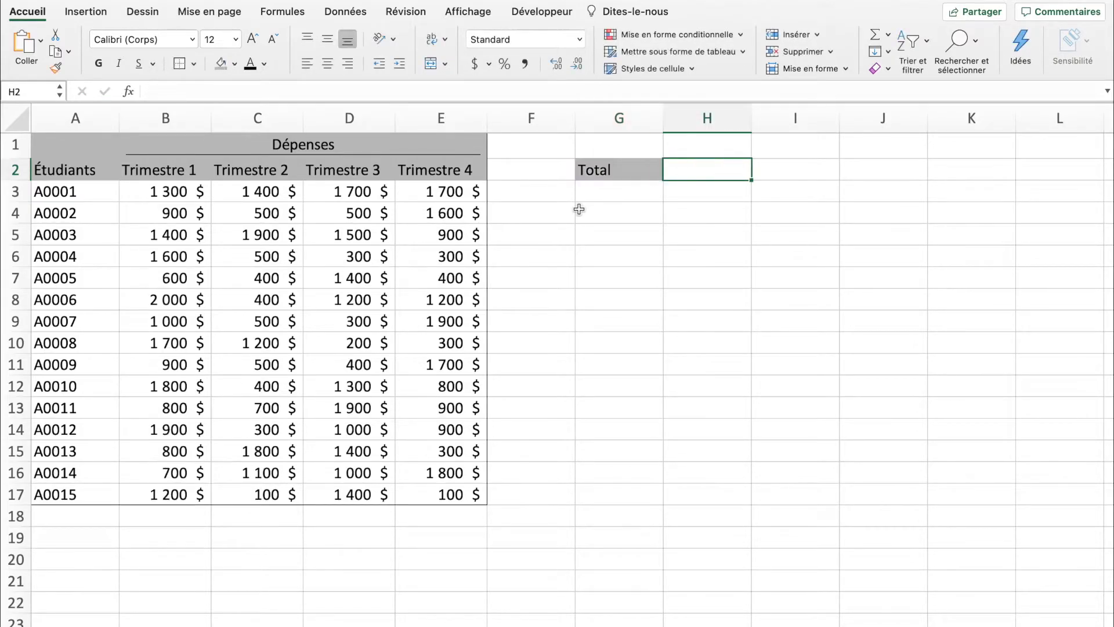
pyautogui.write('Moyenne')
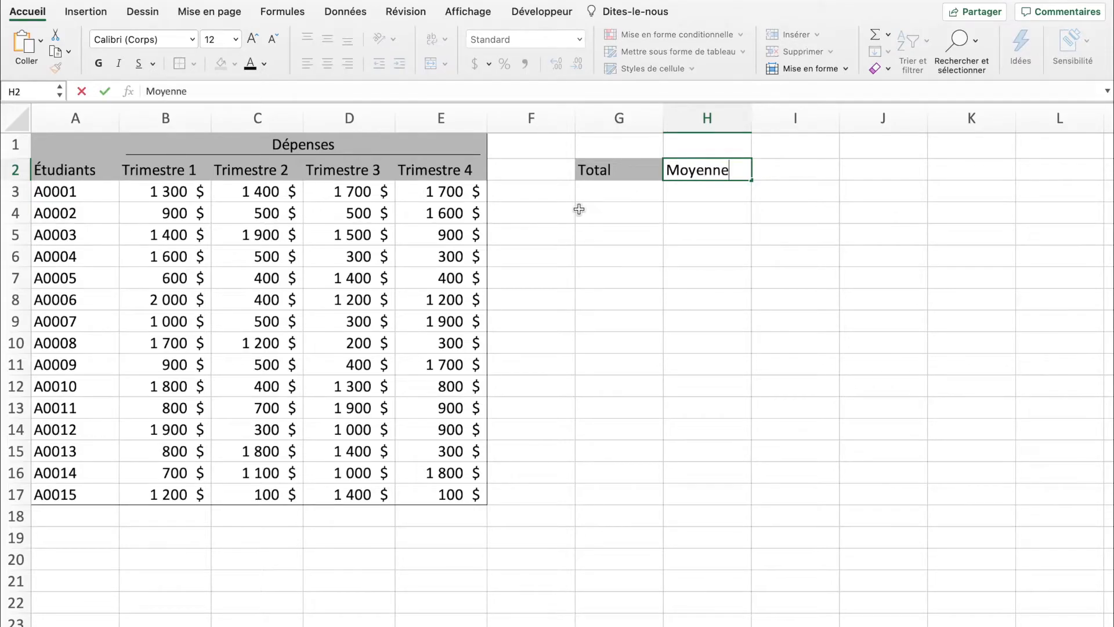
pyautogui.press('Tab')
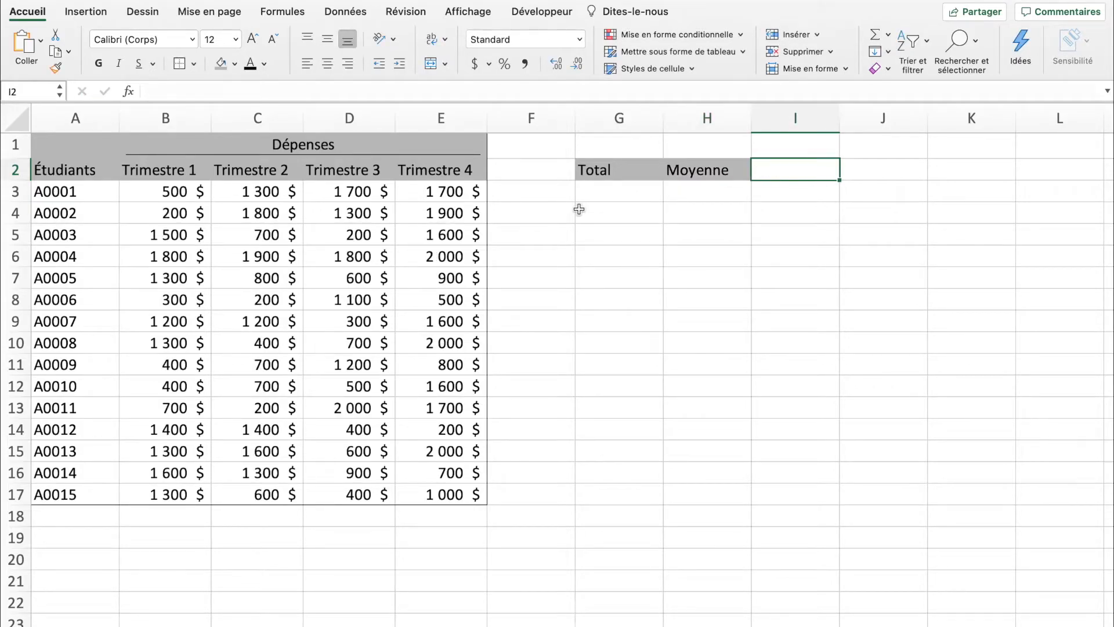
pyautogui.write('Ma')
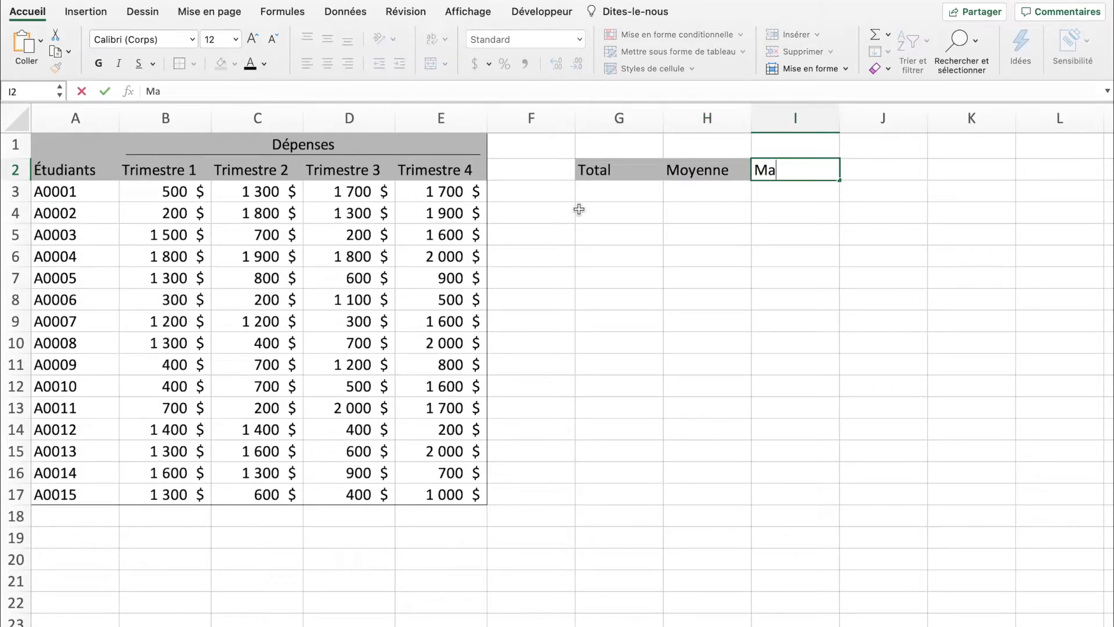
pyautogui.write('cx')
pyautogui.press('Tab')
pyautogui.write('Min')
pyautogui.press('Return')
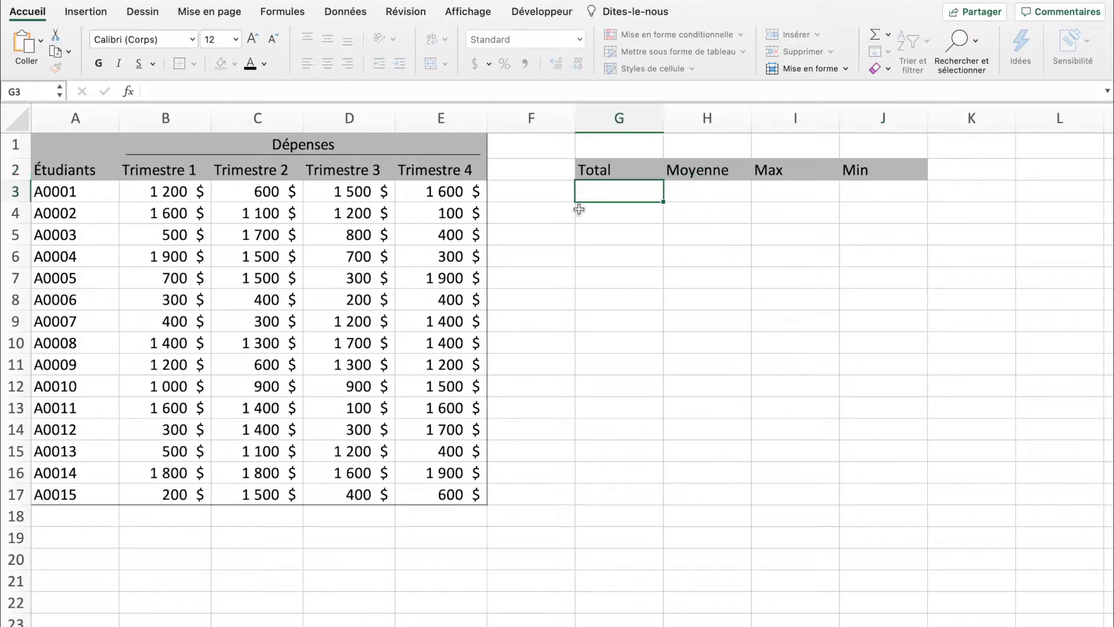
# Enter the row labels Total, Moyenne, Max, Min and Qté. down A19:A23, below the student table.
pyautogui.click(84, 520)
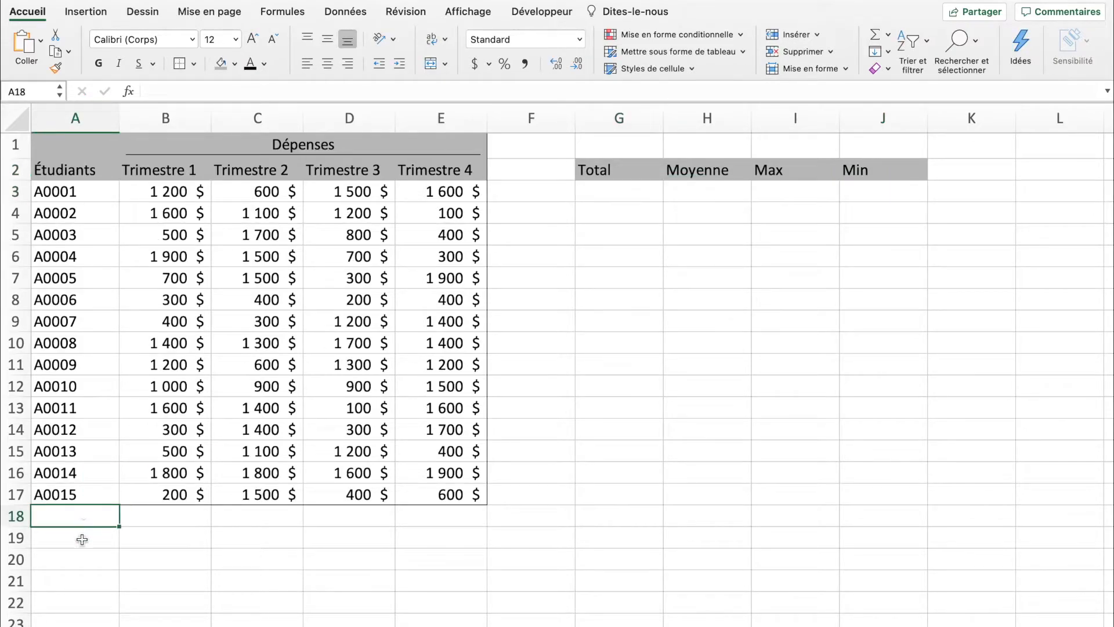
pyautogui.click(81, 539)
pyautogui.scroll(-1, 81, 539)
pyautogui.scroll(1, 81, 540)
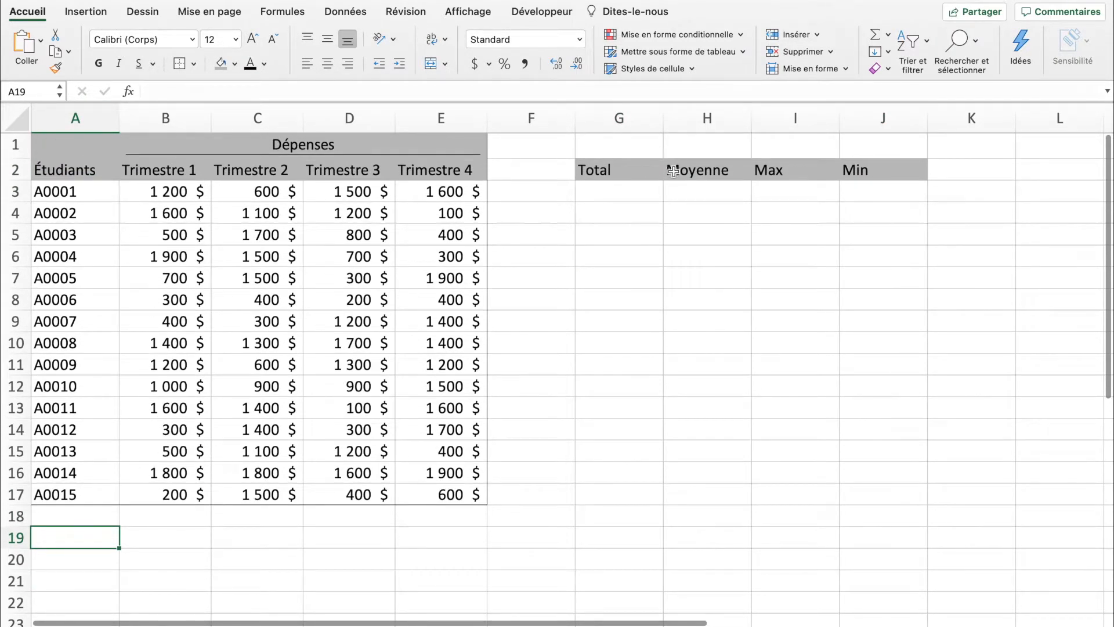
pyautogui.moveTo(622, 191); pyautogui.dragTo(888, 189)
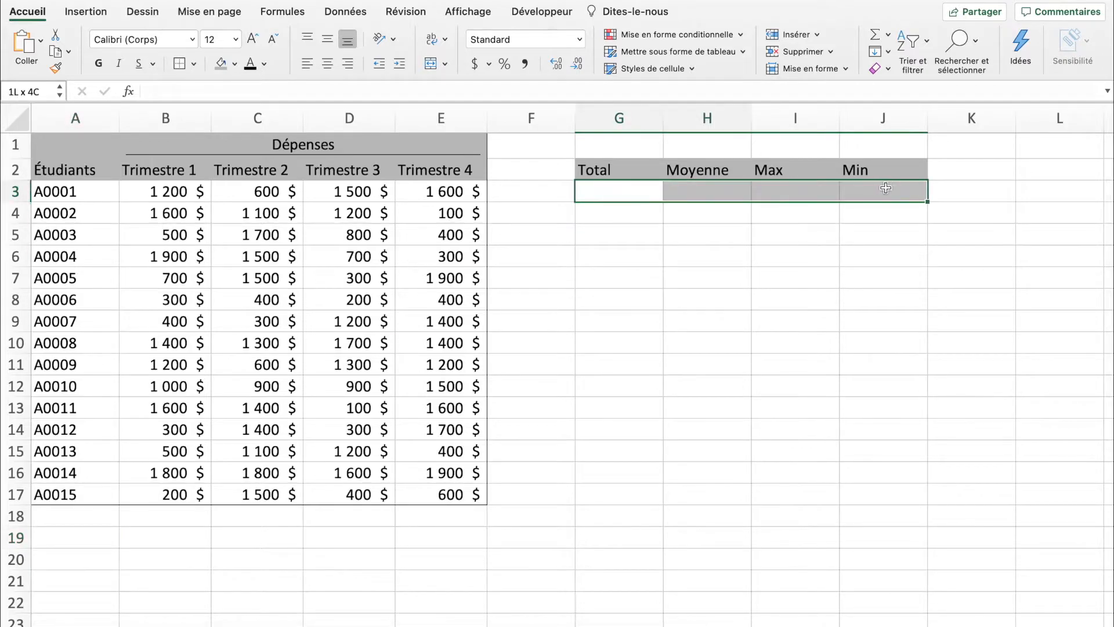
pyautogui.click(76, 538)
pyautogui.write('Total')
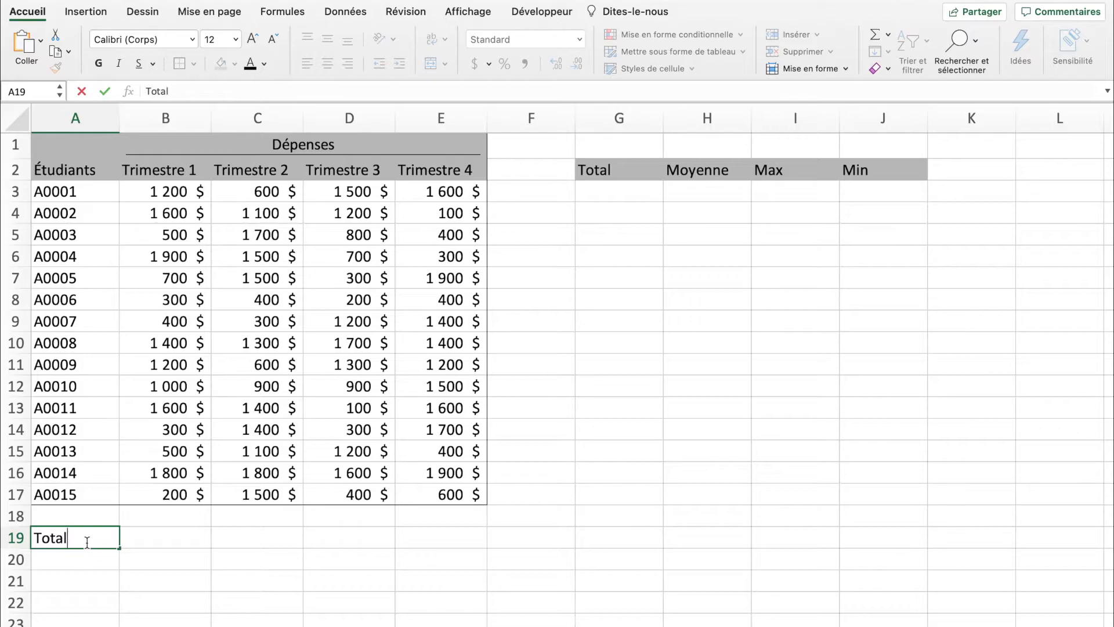
pyautogui.press('Return')
pyautogui.write('Moyenne')
pyautogui.press('Return')
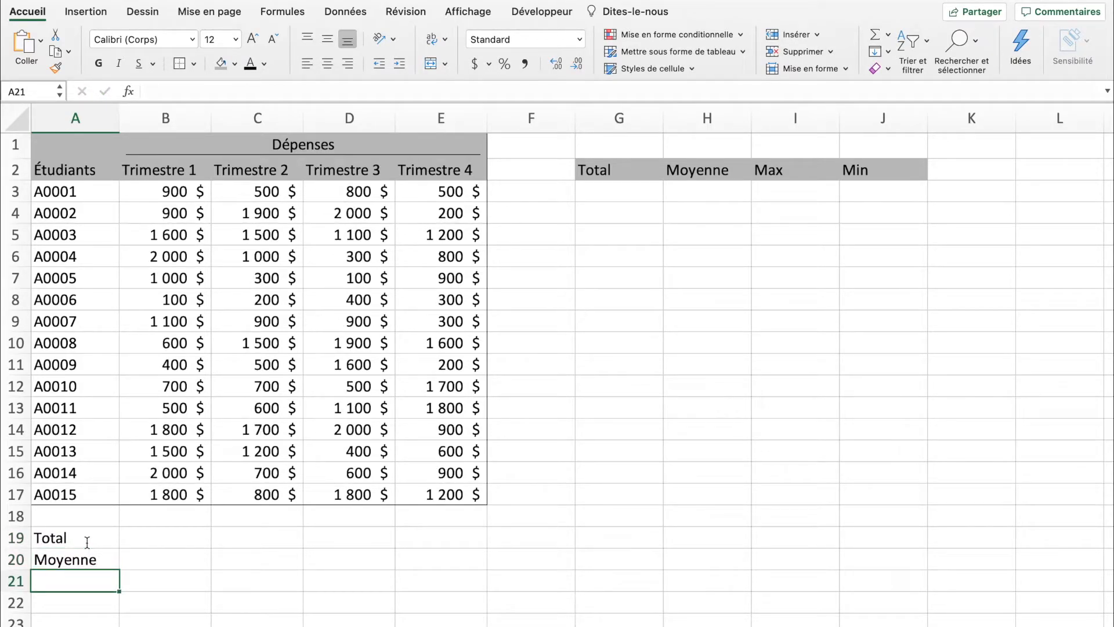
pyautogui.write('Max')
pyautogui.press('Return')
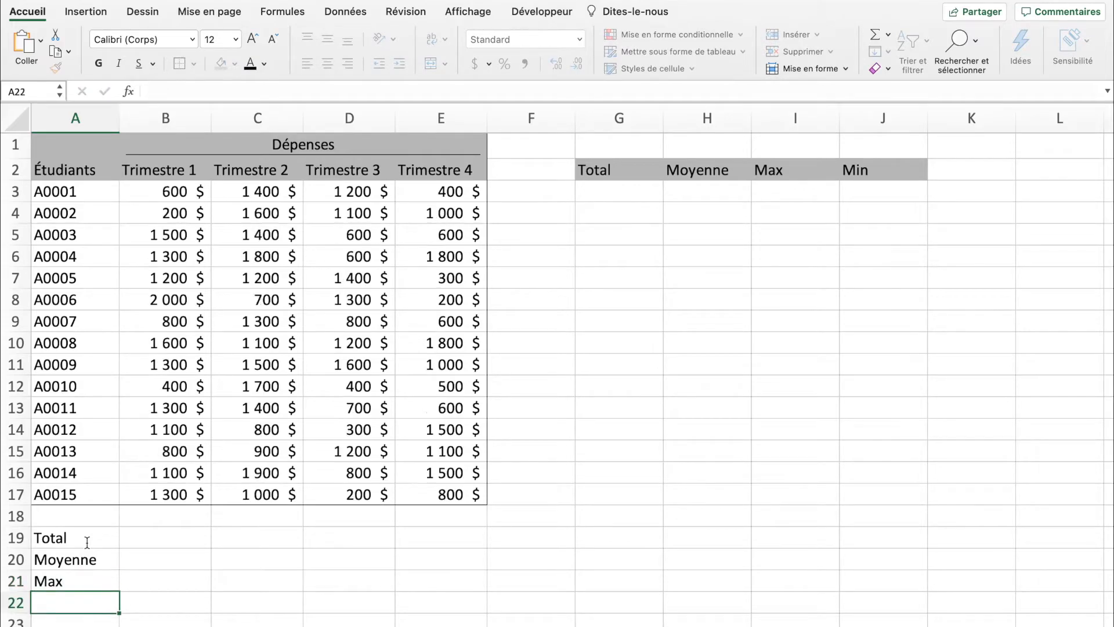
pyautogui.write('Min')
pyautogui.press('Return')
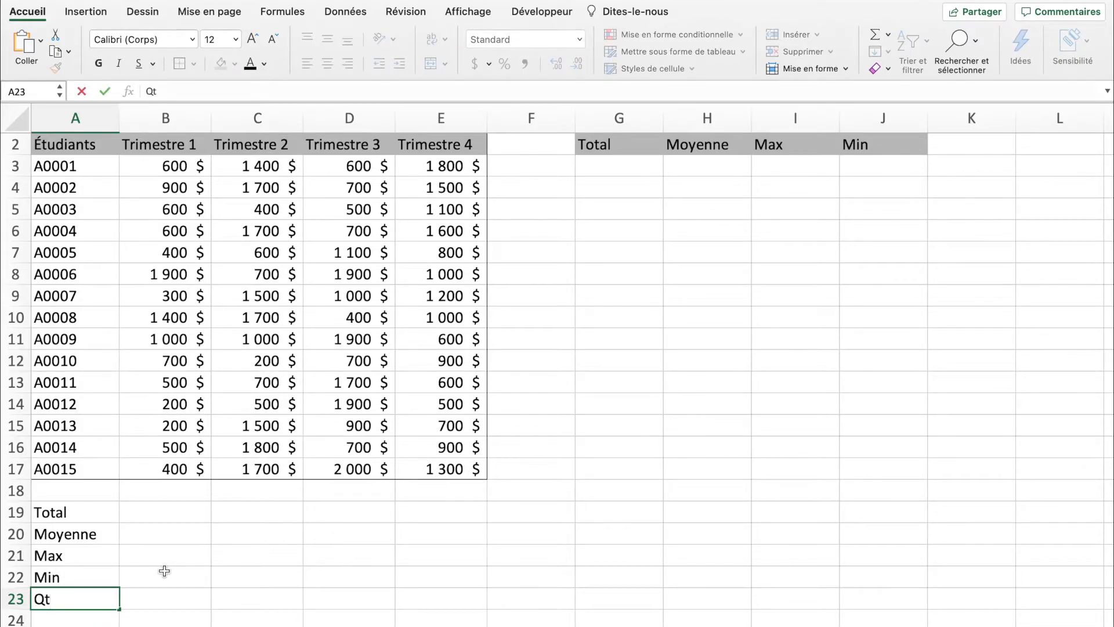
pyautogui.click(159, 515)
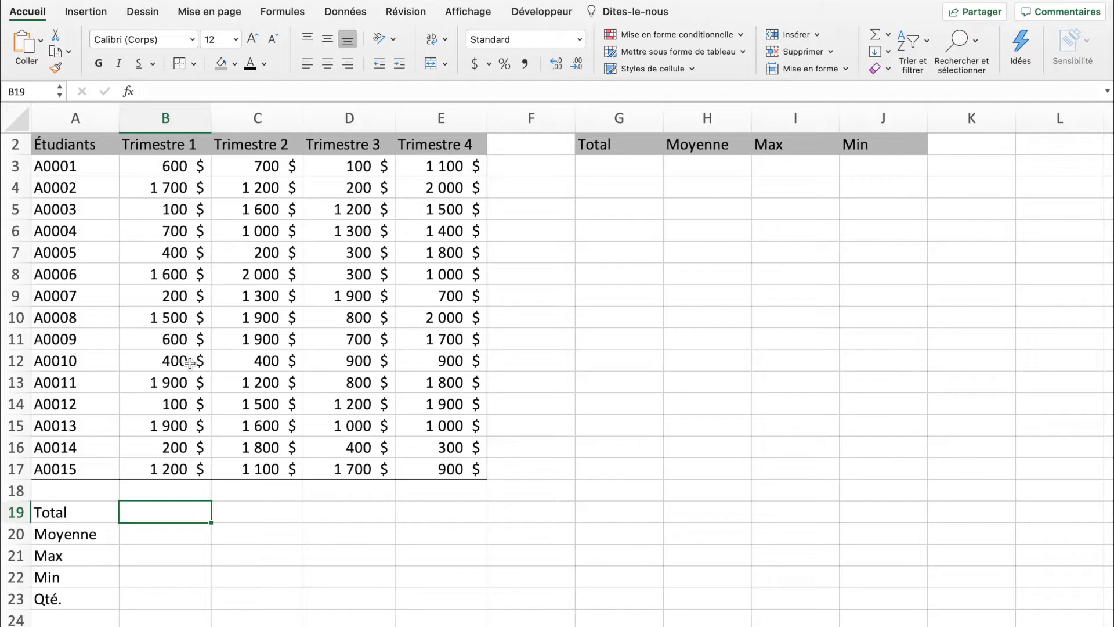
# Enter the test letter "a" in B19 to trigger a recalculation of the random amounts, and clear the cell.
pyautogui.write('a')
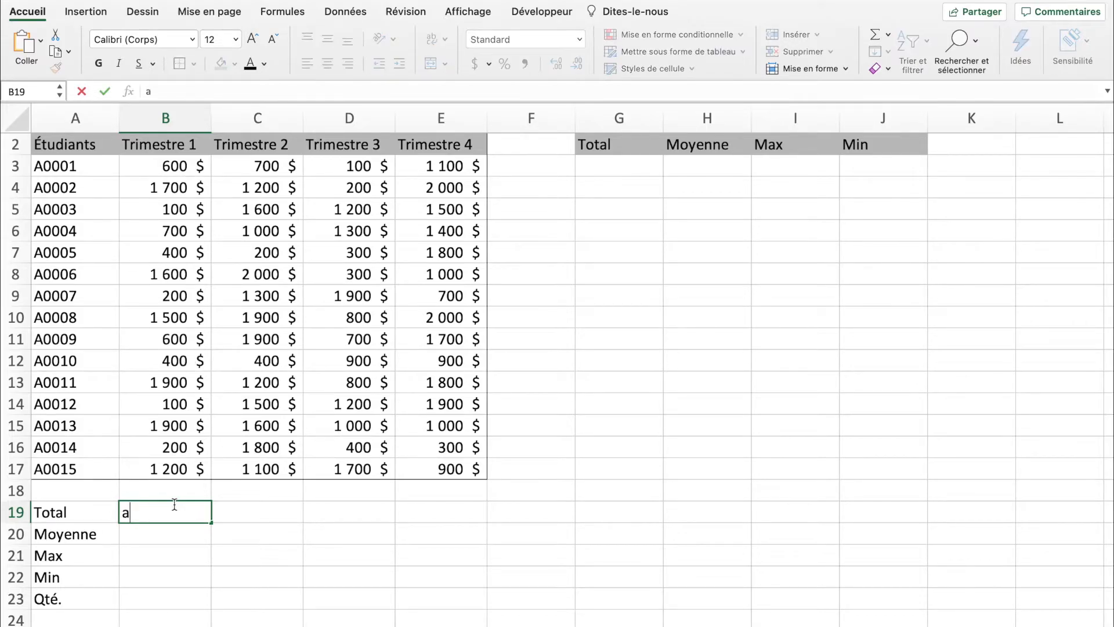
pyautogui.press('Return')
pyautogui.click(174, 505)
pyautogui.press('Delete')
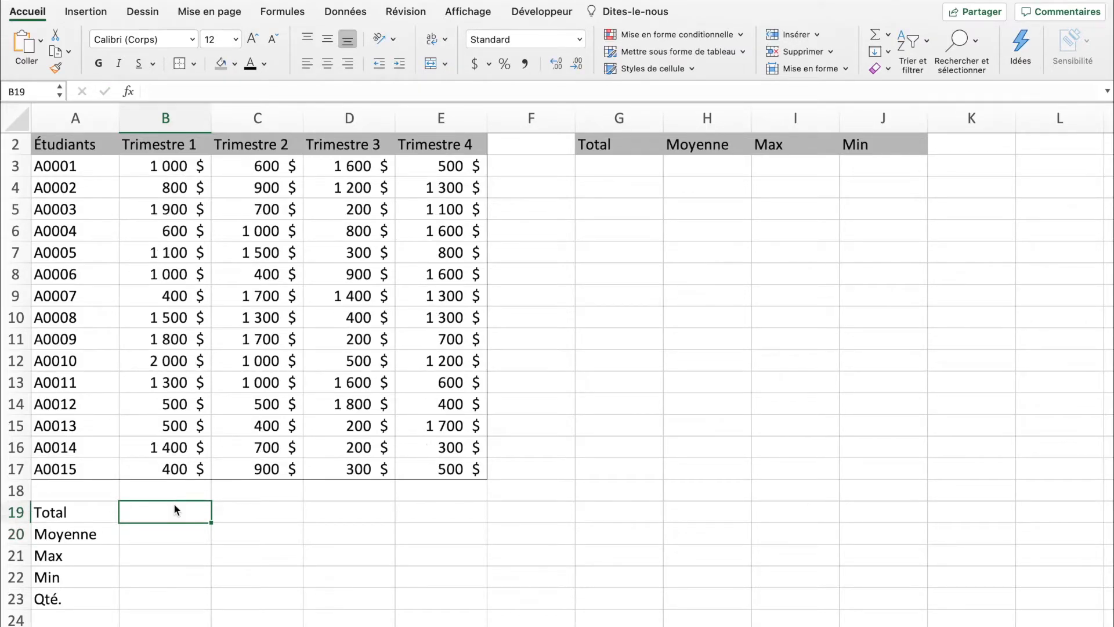
# Select the Trimestre 1 and Trimestre 2 amounts in turn to examine their average, count and sum.
pyautogui.moveTo(171, 187); pyautogui.dragTo(430, 408)
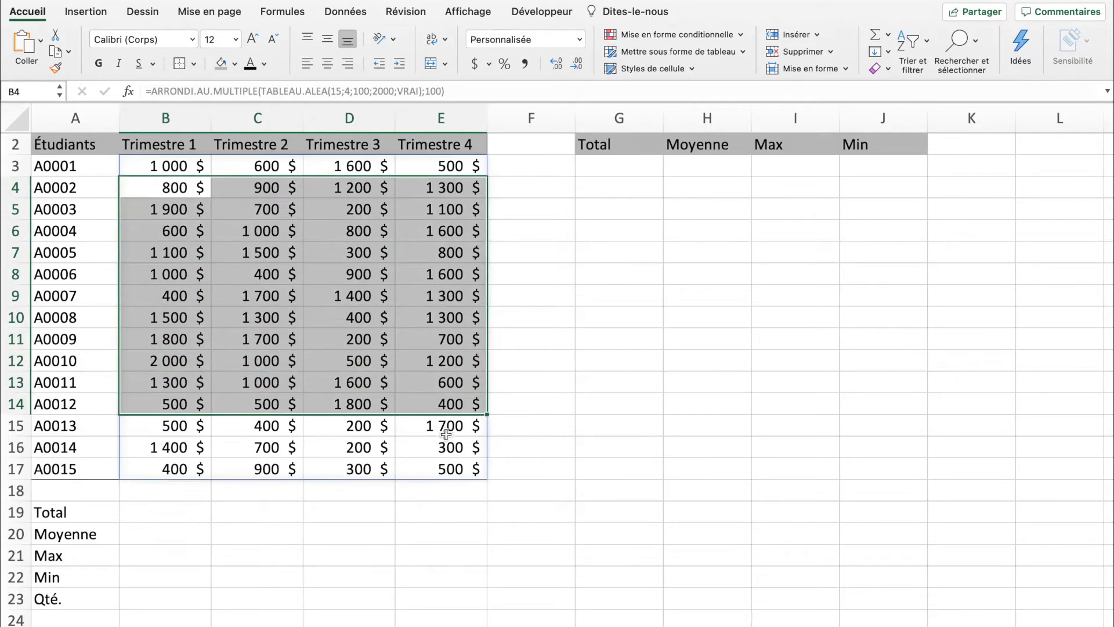
pyautogui.click(429, 448)
pyautogui.moveTo(146, 508); pyautogui.dragTo(453, 503)
pyautogui.moveTo(207, 156); pyautogui.dragTo(174, 467)
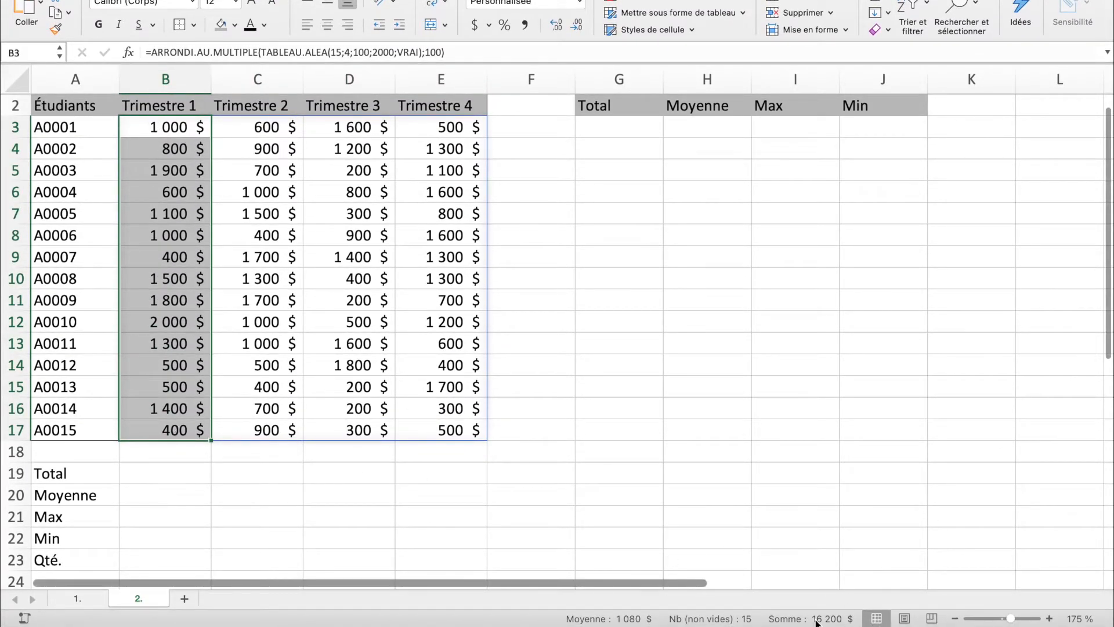
pyautogui.moveTo(260, 134); pyautogui.dragTo(287, 426)
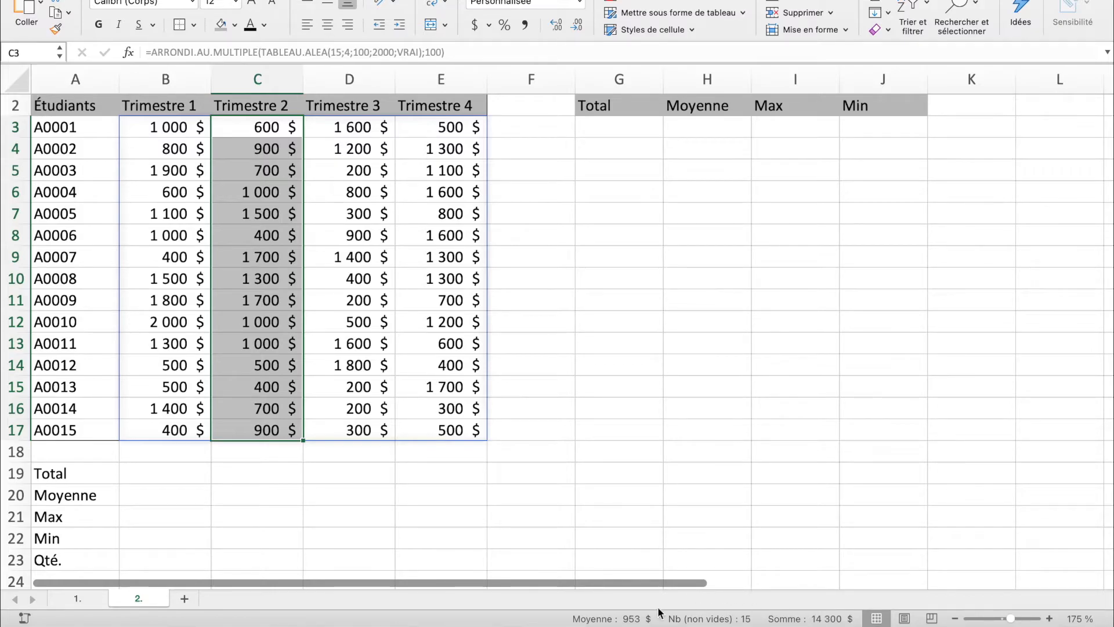
pyautogui.click(415, 543)
pyautogui.moveTo(280, 122); pyautogui.dragTo(294, 430)
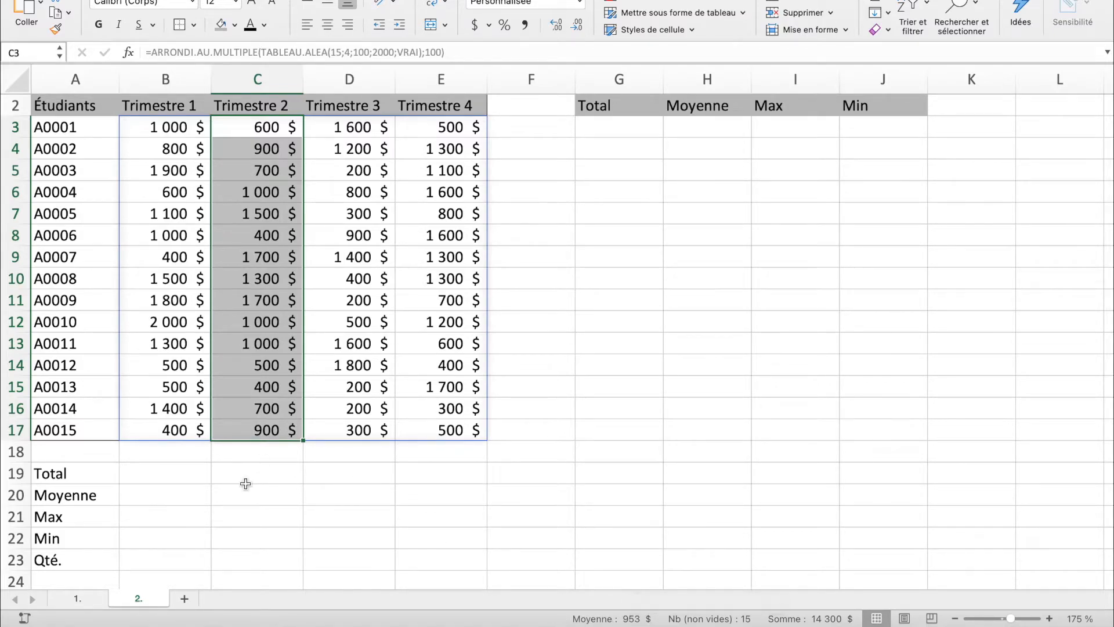
pyautogui.click(148, 473)
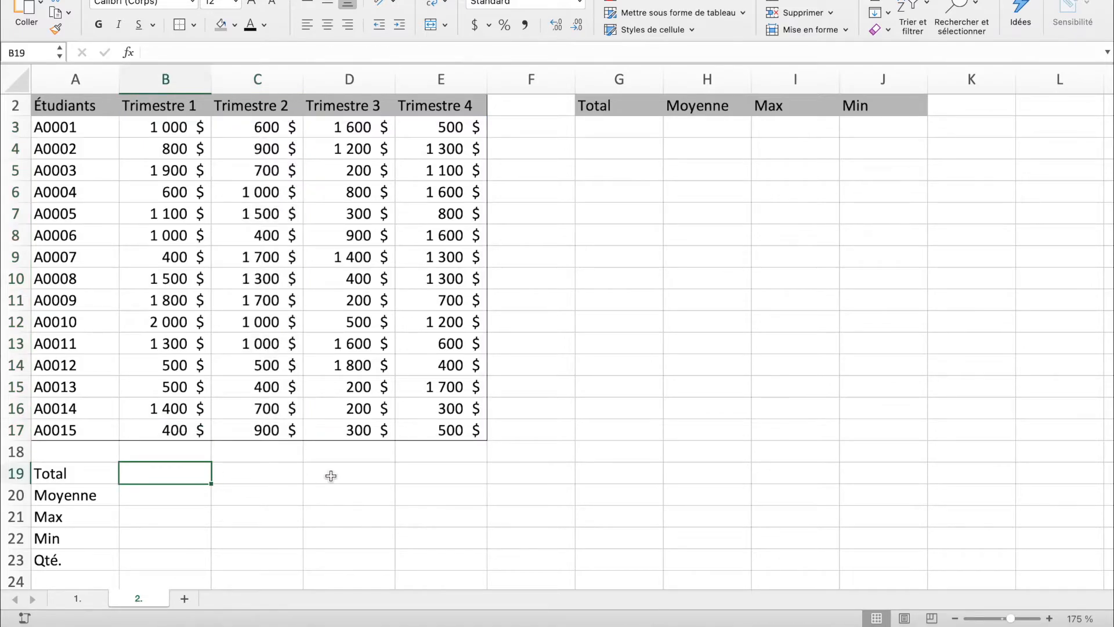
# Fill the summary row labels in A19:A23 with grey and make them bold.
pyautogui.moveTo(110, 473); pyautogui.dragTo(72, 558)
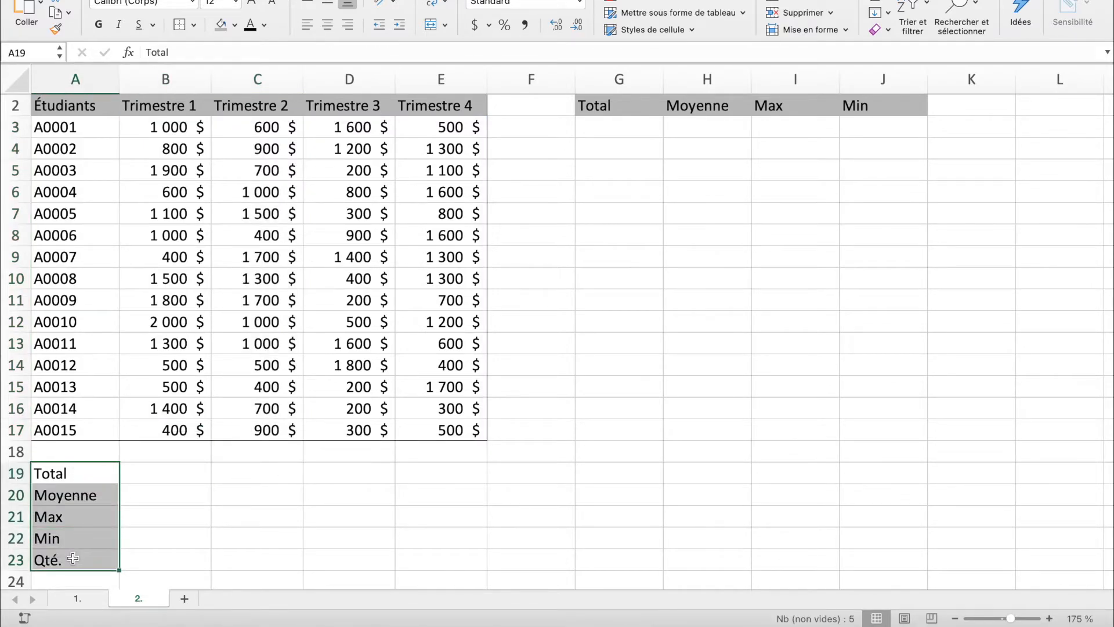
pyautogui.click(225, 29)
pyautogui.press('super+b')
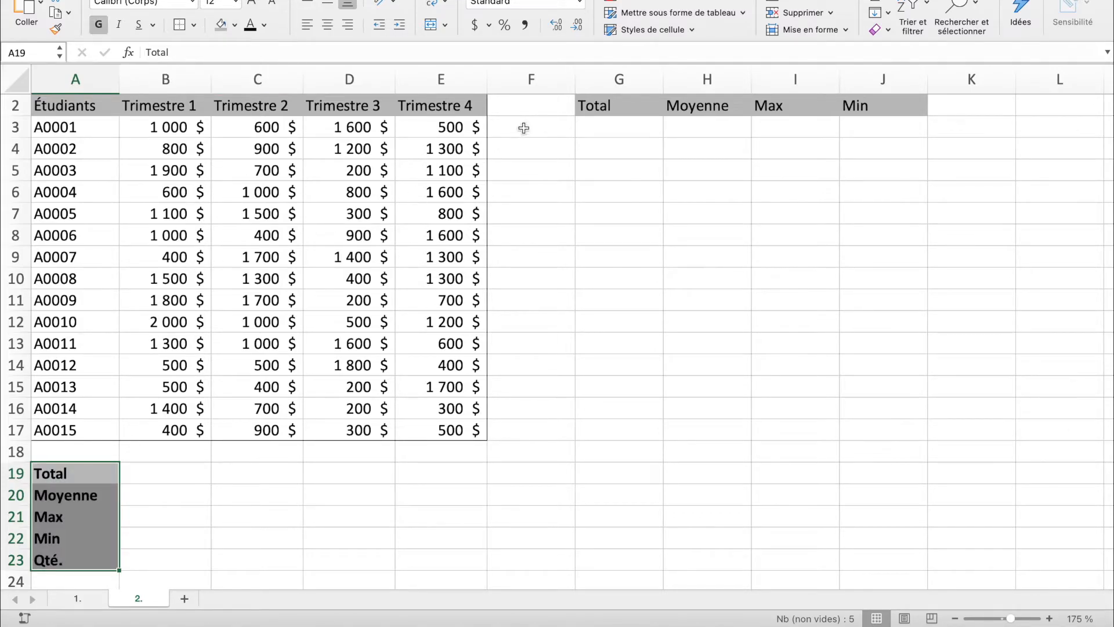
# Make the summary headings in G2:J2 and the student table's headings in A1:E2 bold.
pyautogui.moveTo(597, 105); pyautogui.dragTo(849, 106)
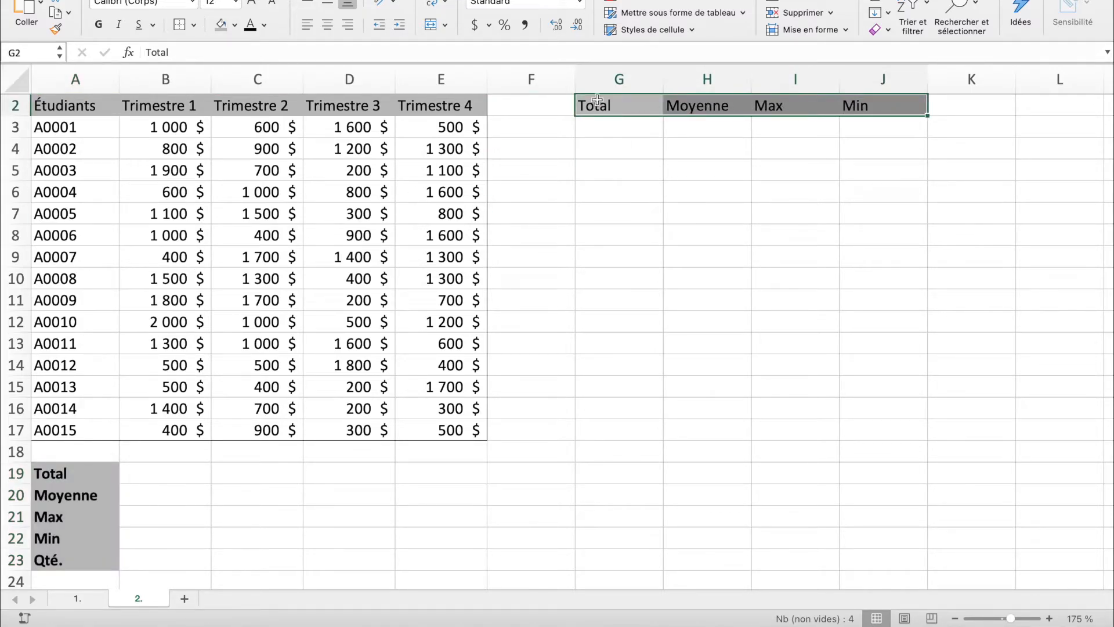
pyautogui.press('super+b')
pyautogui.scroll(1, 411, 286)
pyautogui.moveTo(437, 131); pyautogui.dragTo(93, 106)
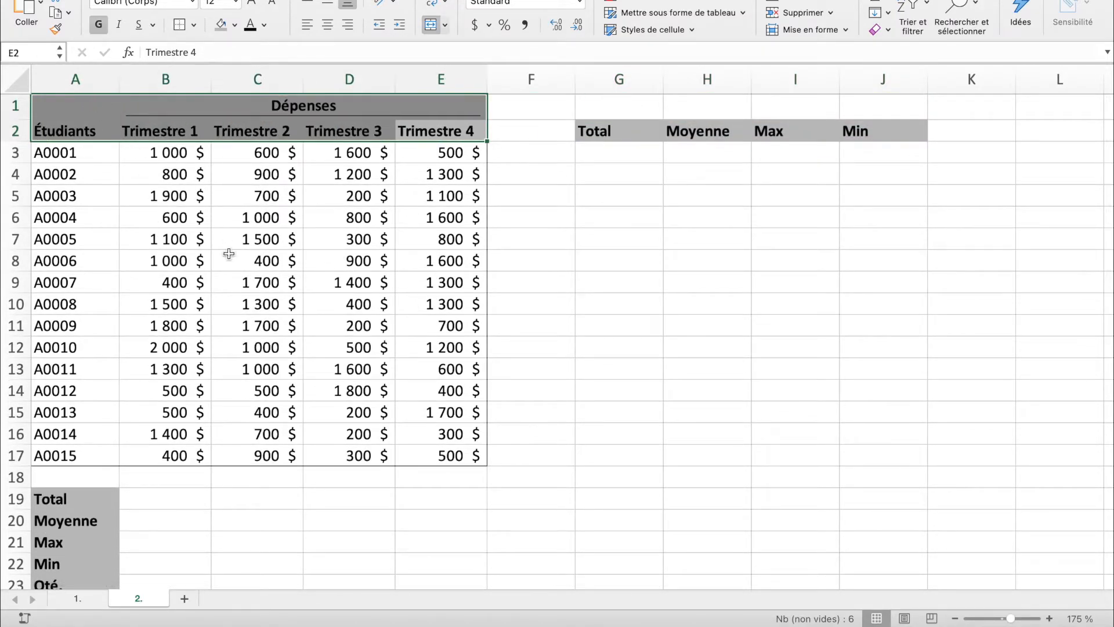
# Enter =SOMME(B3:B17) in B19 to total Trimestre 1, and check it against the selected amounts' sum.
pyautogui.scroll(-2, 229, 253)
pyautogui.click(186, 465)
pyautogui.scroll(1, 186, 463)
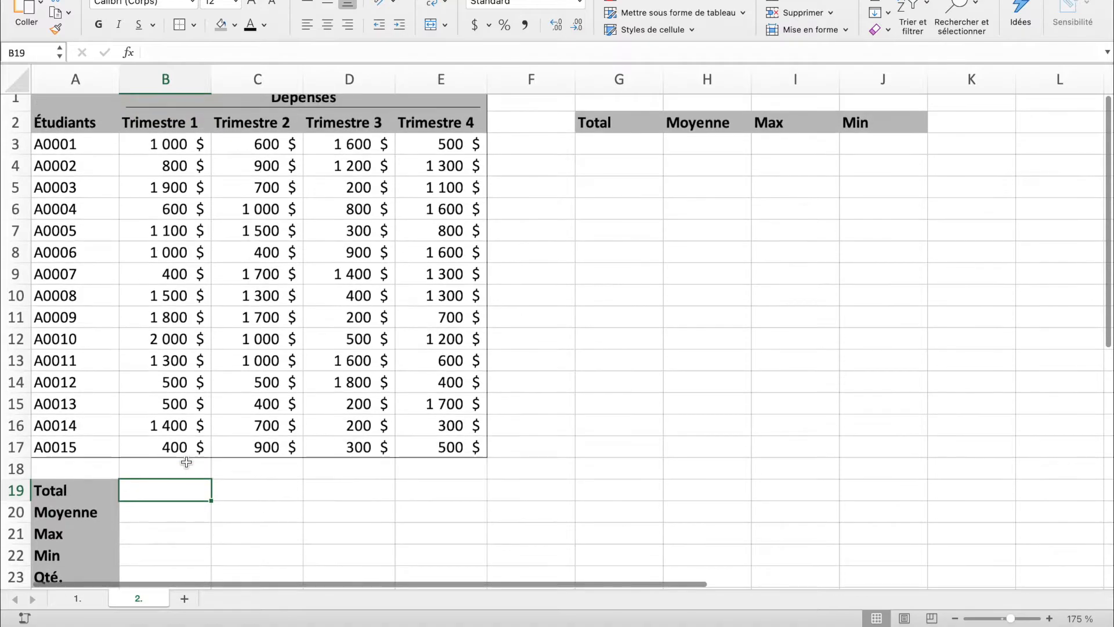
pyautogui.scroll(-1, 186, 462)
pyautogui.write('=')
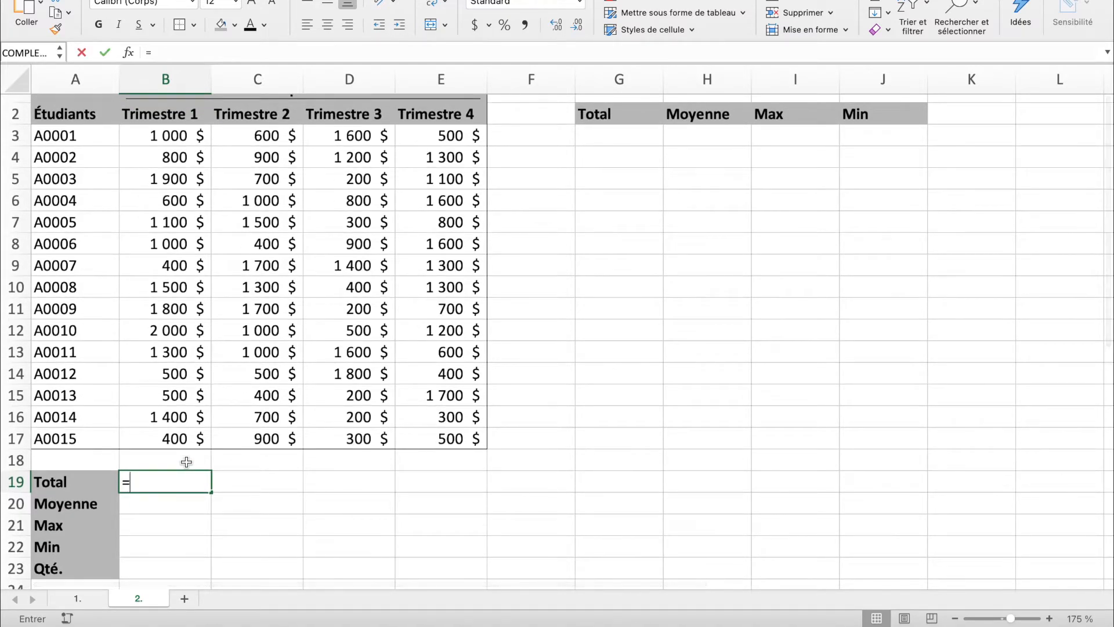
pyautogui.write('somme(')
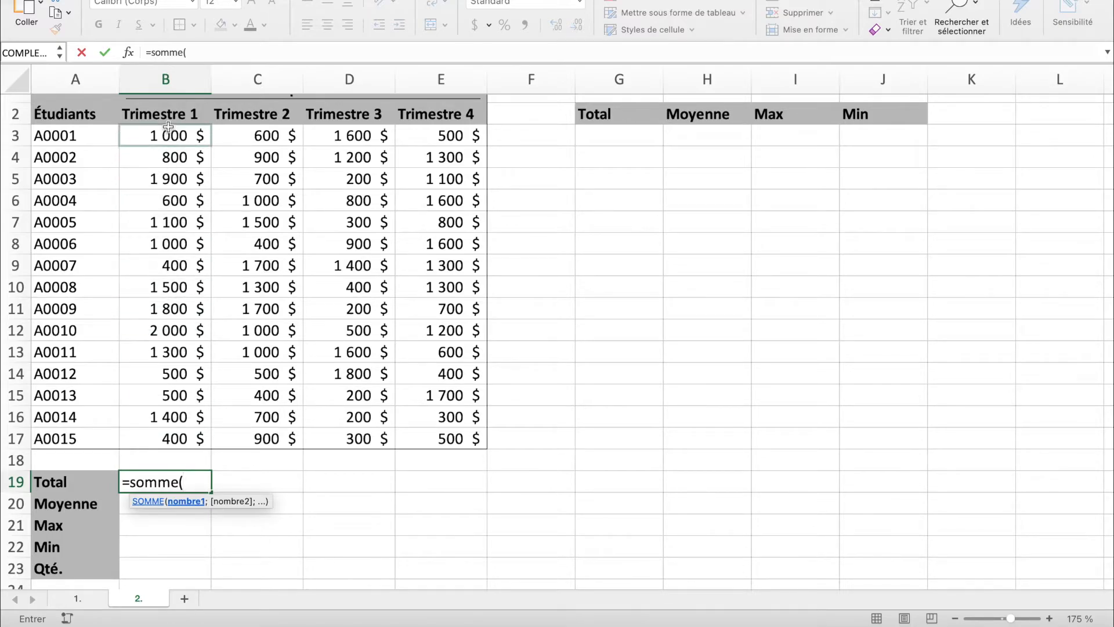
pyautogui.moveTo(169, 130); pyautogui.dragTo(171, 436)
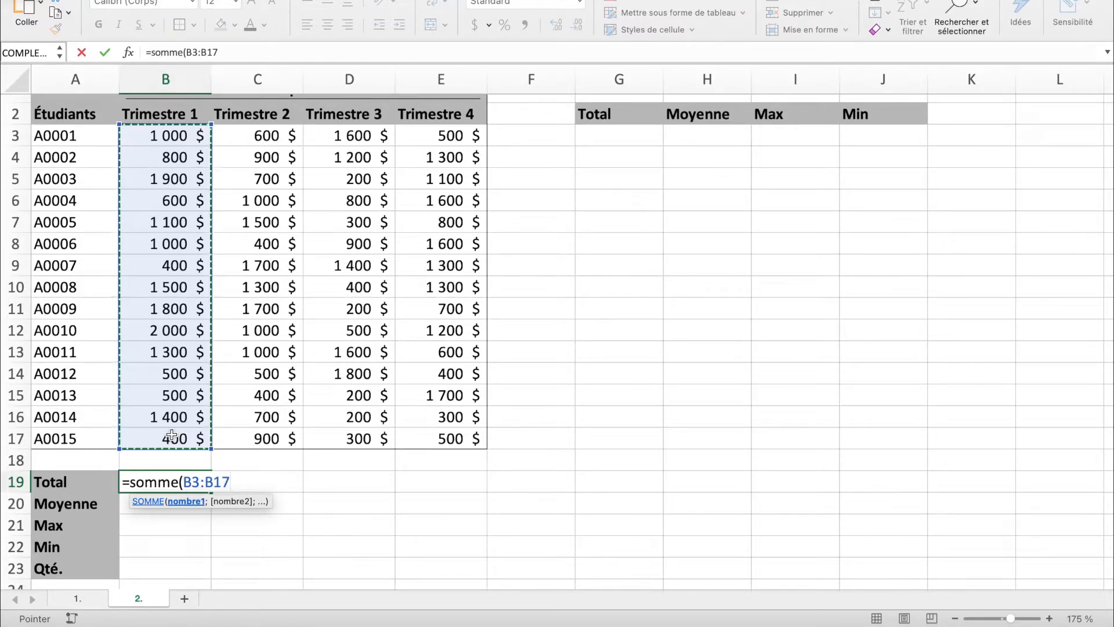
pyautogui.write(')')
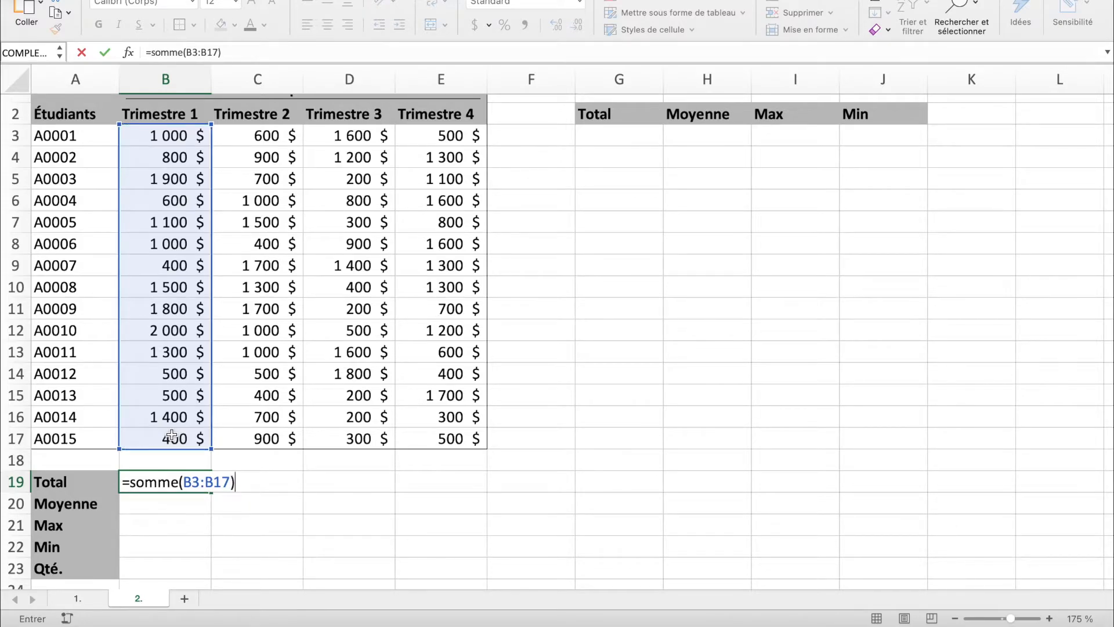
pyautogui.press('Return')
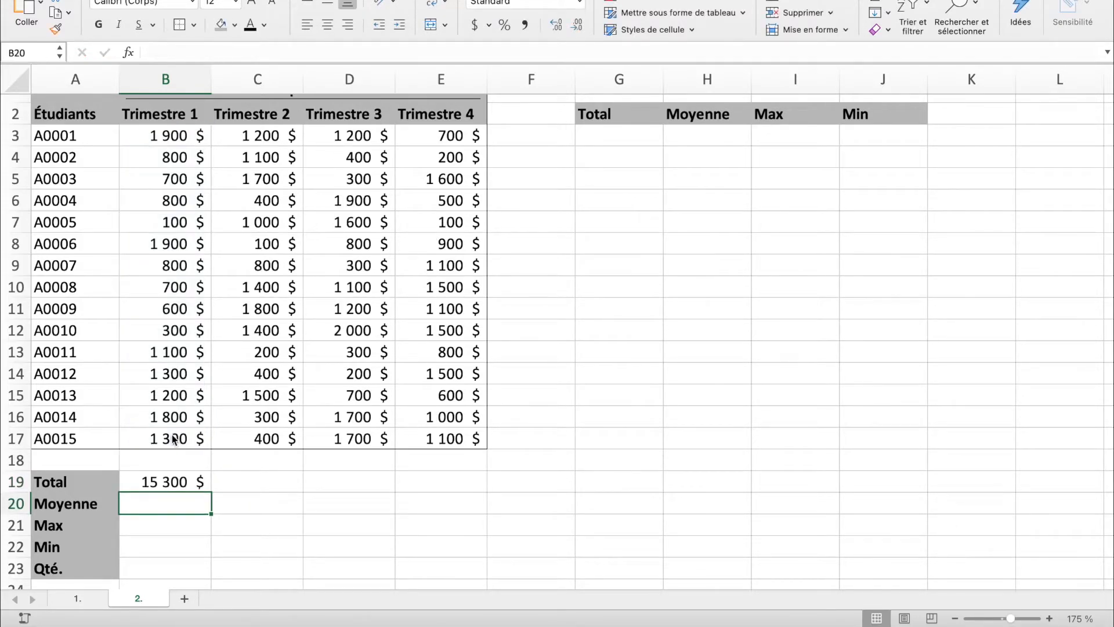
pyautogui.click(166, 488)
pyautogui.moveTo(196, 439); pyautogui.dragTo(192, 145)
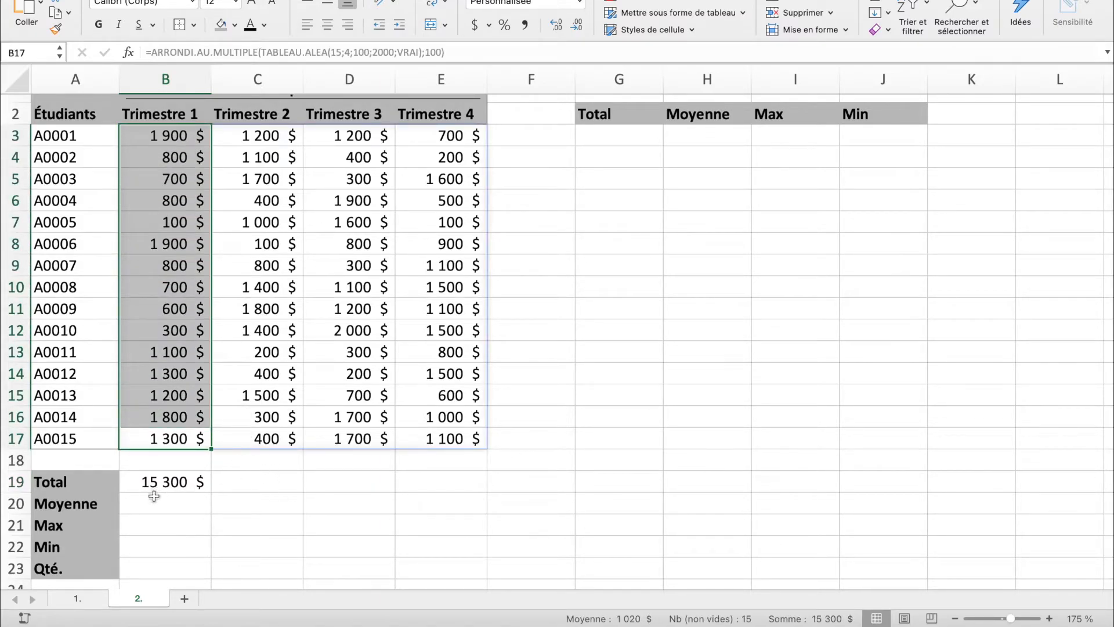
# Enter =MOYENNE(B3:B17) in B20 to average the Trimestre 1 amounts.
pyautogui.click(137, 503)
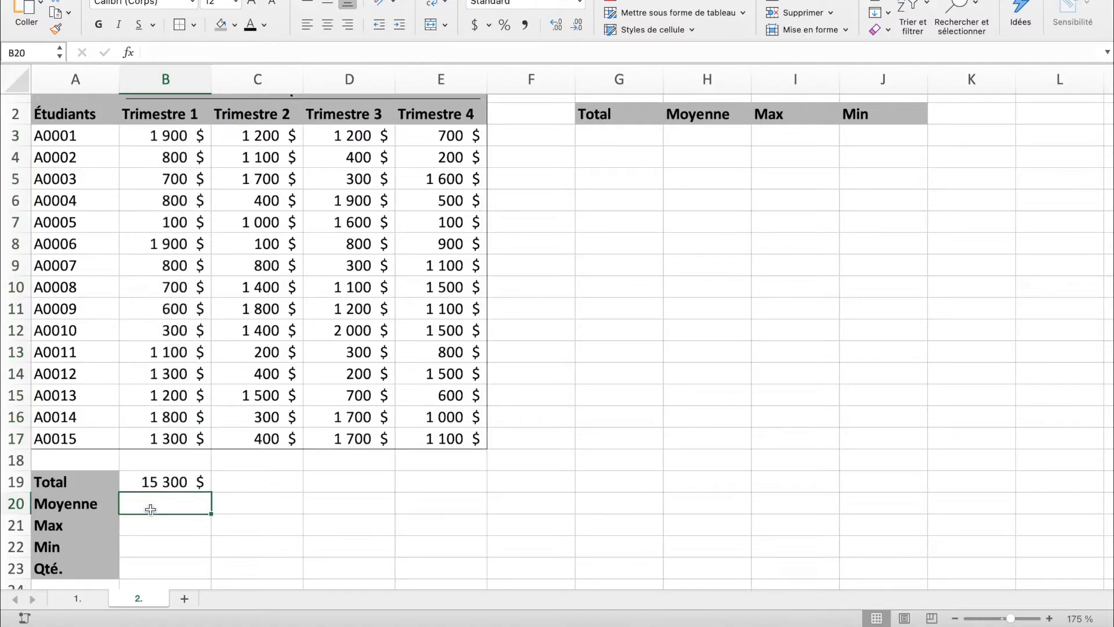
pyautogui.write('=')
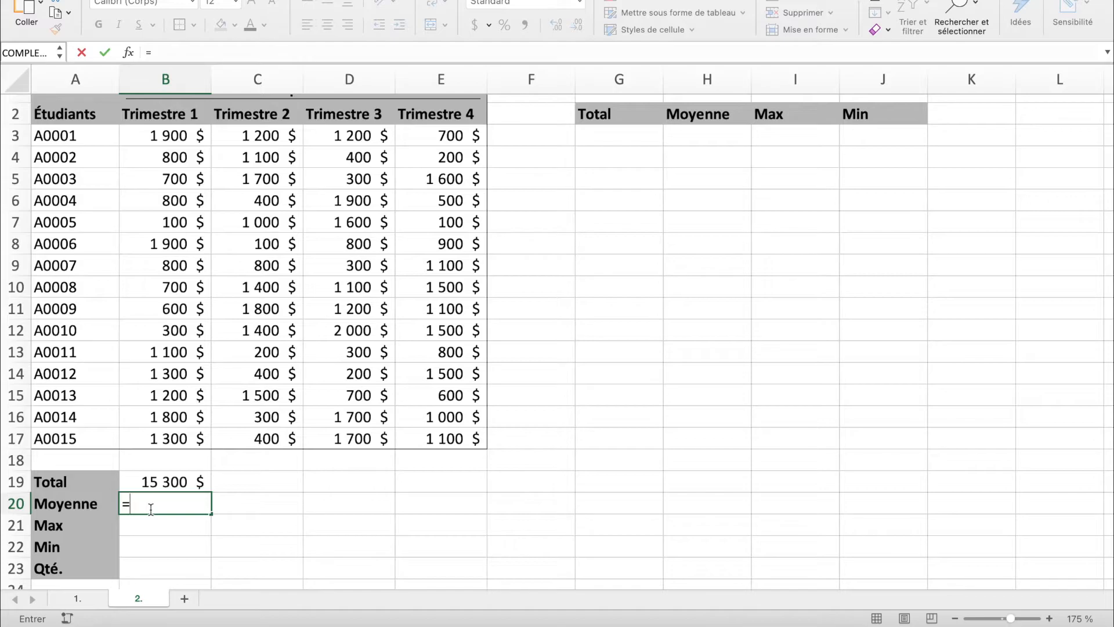
pyautogui.write('moye')
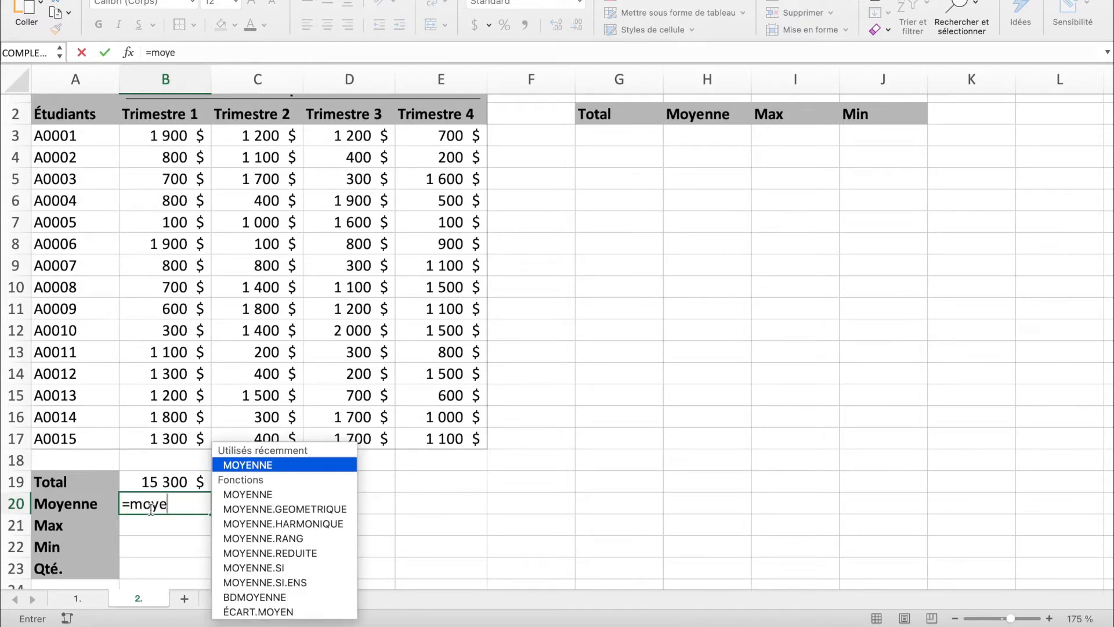
pyautogui.write('nne(')
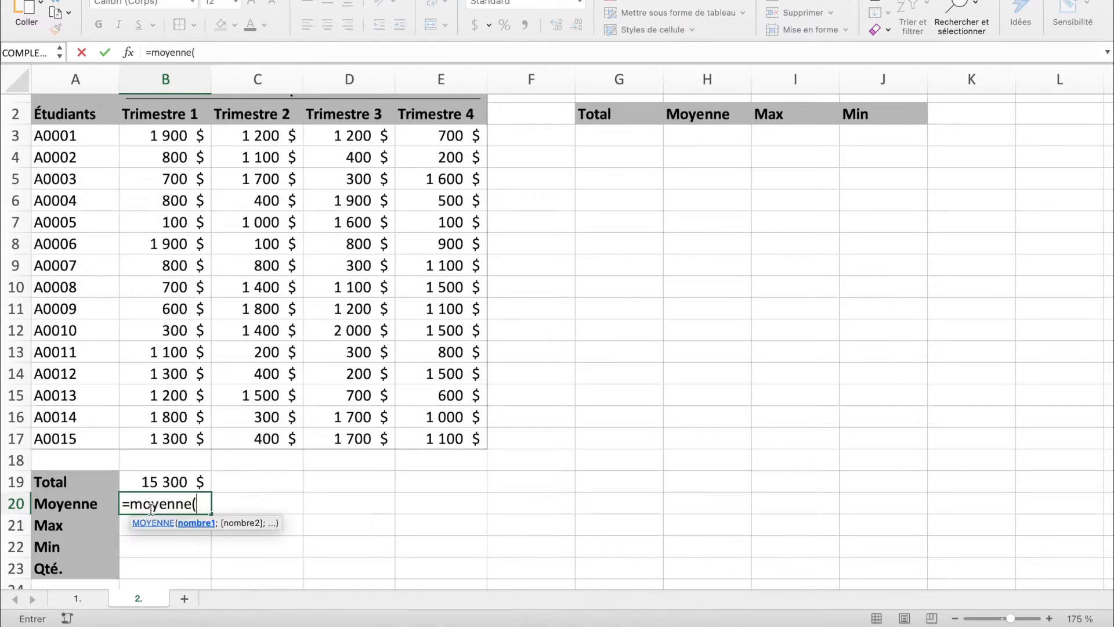
pyautogui.moveTo(184, 136); pyautogui.dragTo(191, 437)
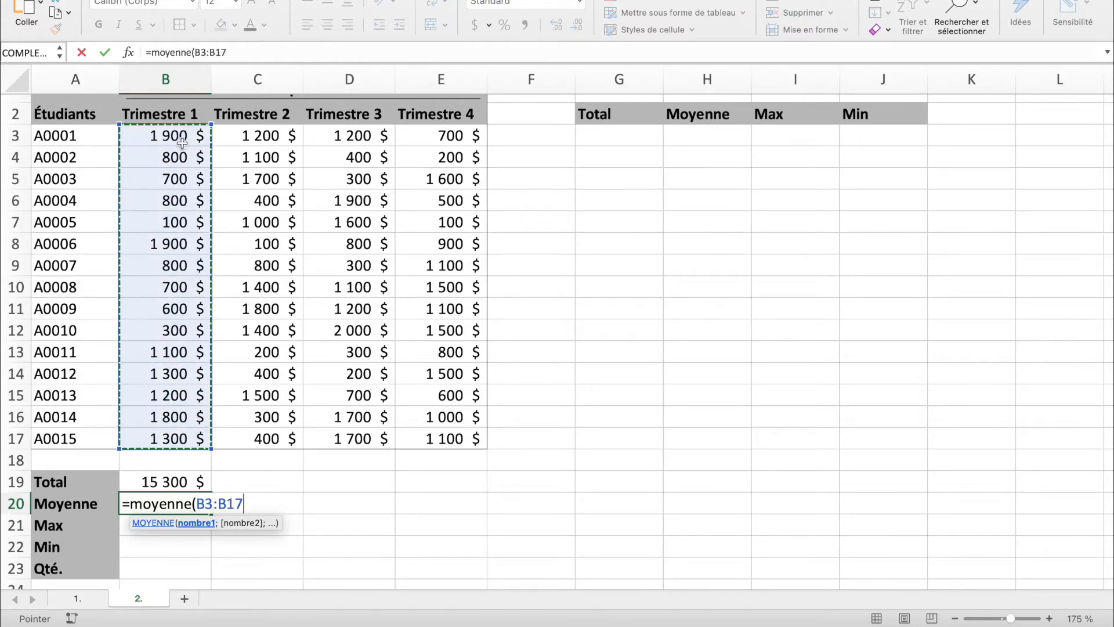
pyautogui.write(')')
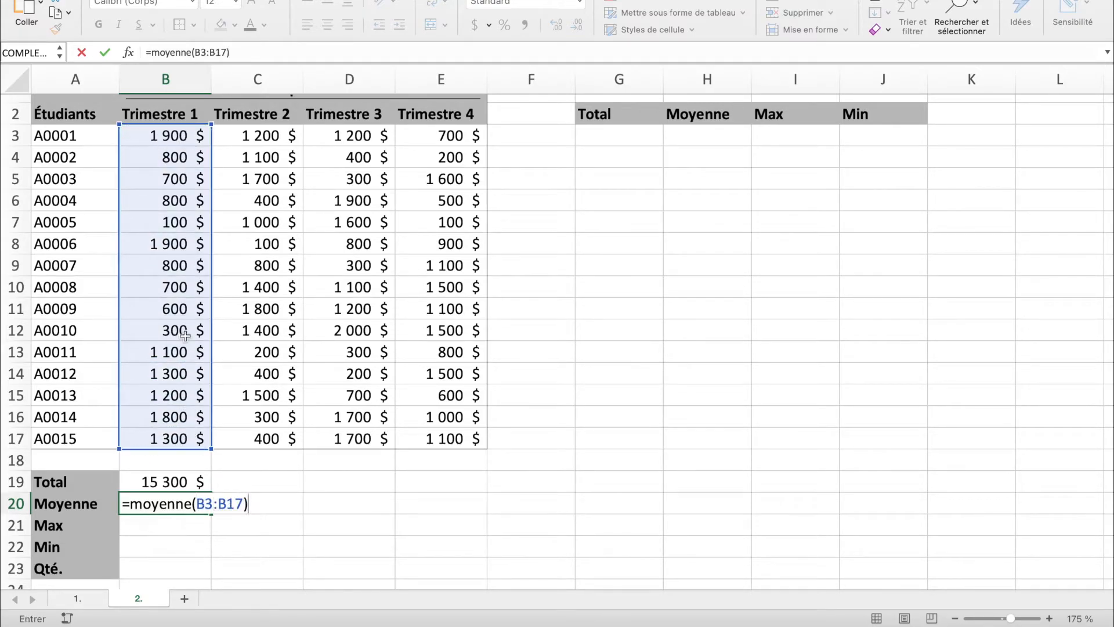
pyautogui.press('Return')
# Enter =MAX(B3:B17) in B21 to return the highest Trimestre 1 amount.
pyautogui.scroll(2, 175, 261)
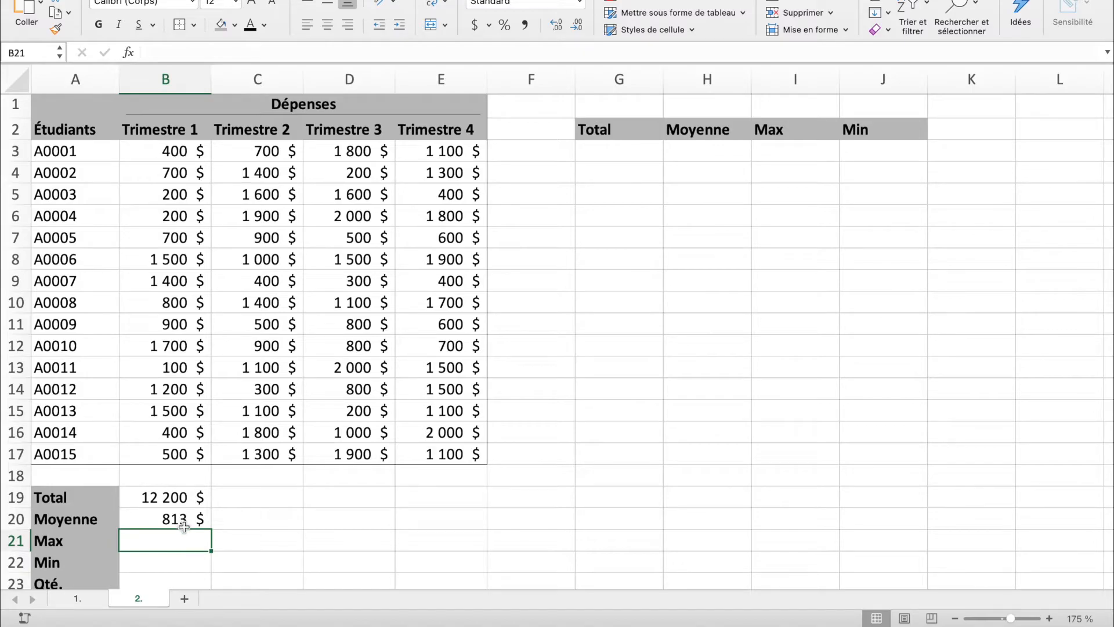
pyautogui.write('=')
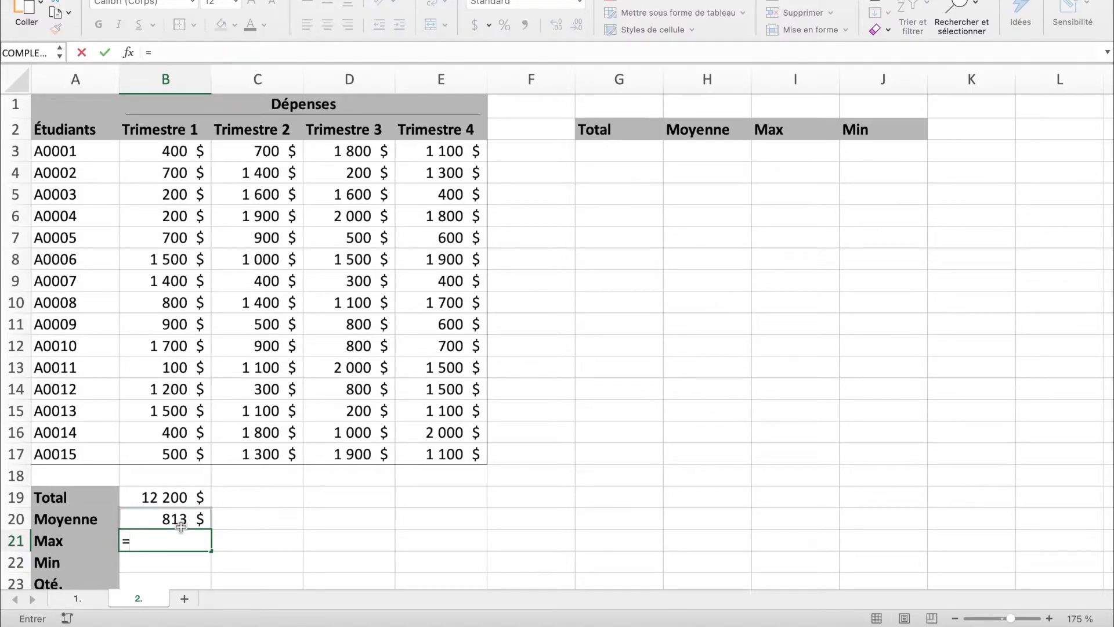
pyautogui.write('max')
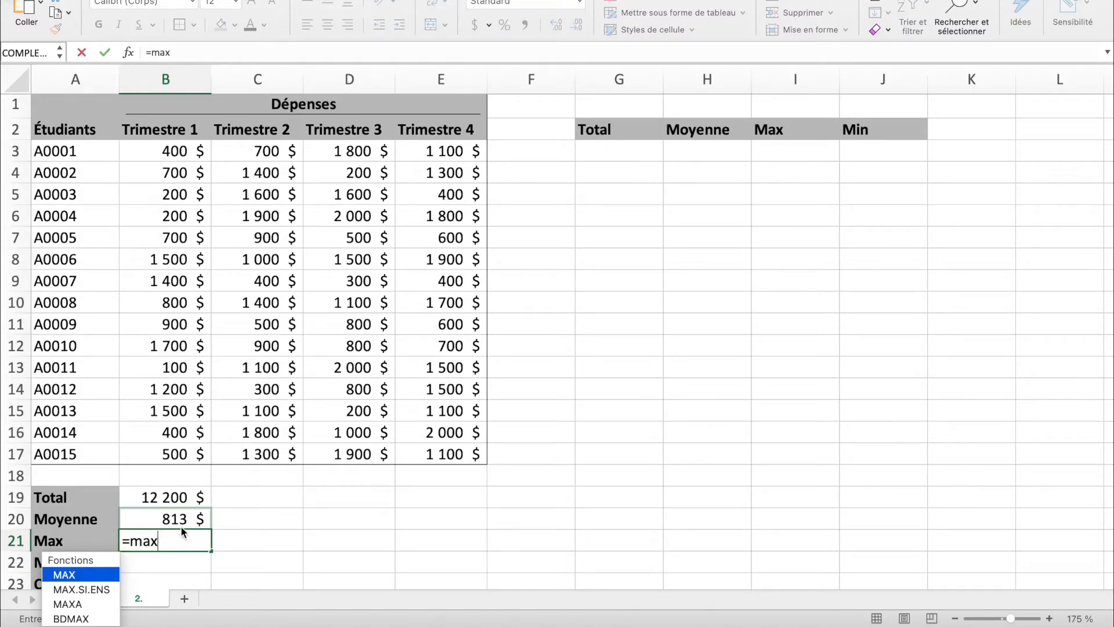
pyautogui.write('(')
pyautogui.moveTo(160, 150); pyautogui.dragTo(166, 466)
pyautogui.write(')')
pyautogui.press('Return')
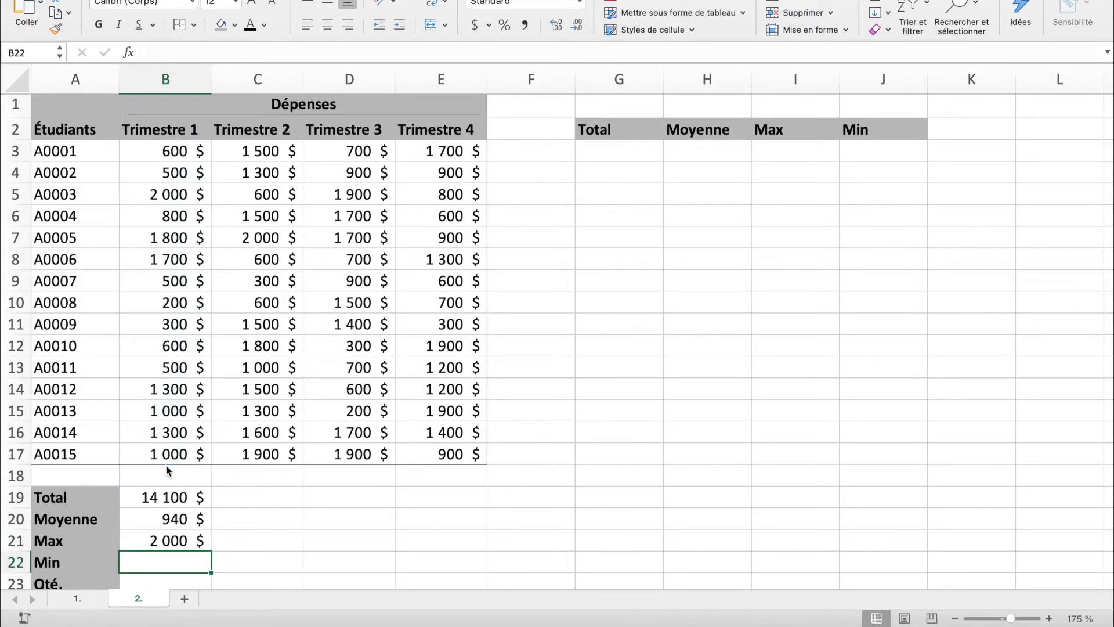
# Enter =MIN(B3:B17) in B22 to return the lowest Trimestre 1 amount.
pyautogui.write('=min(')
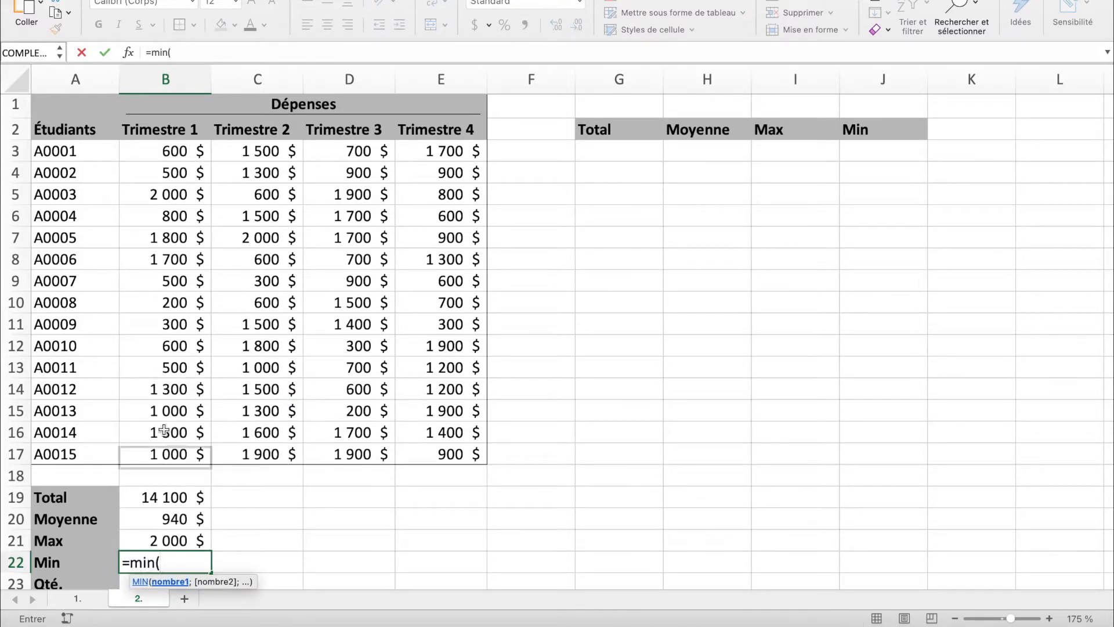
pyautogui.moveTo(165, 152); pyautogui.dragTo(179, 448)
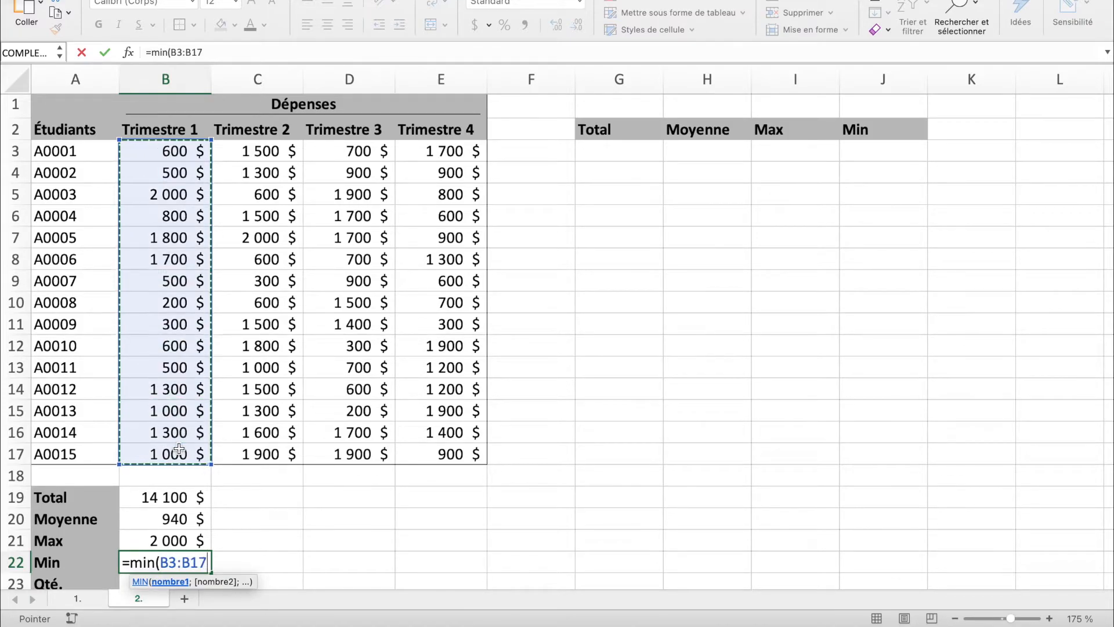
pyautogui.press('Return')
# Enter =NB(B3:B17) in B23 to count the Trimestre 1 amounts.
pyautogui.write('=')
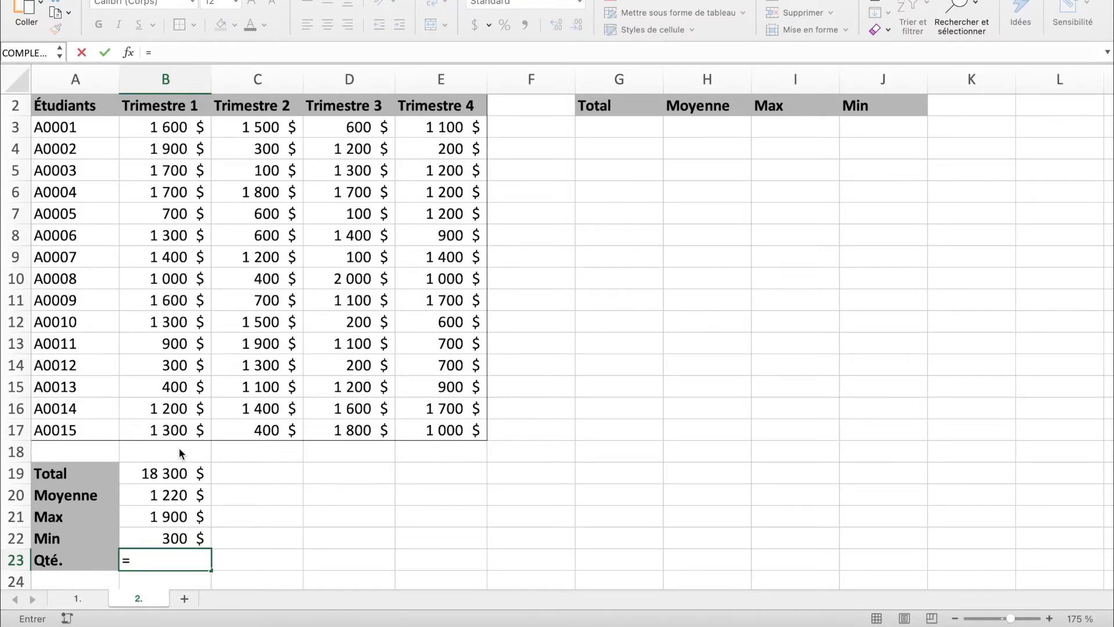
pyautogui.write('nb(')
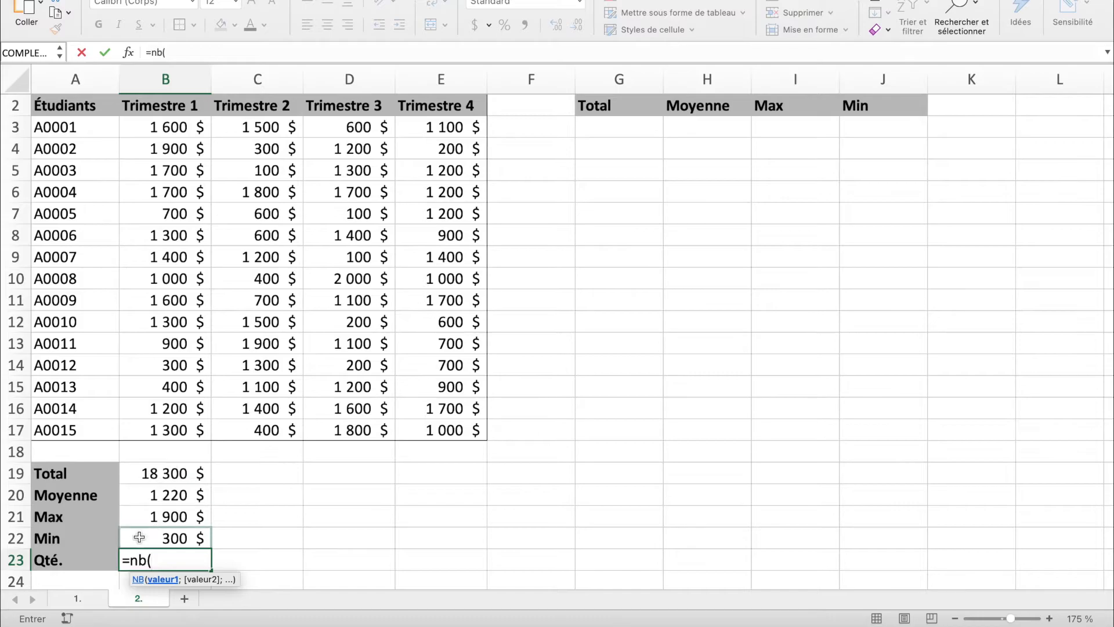
pyautogui.moveTo(166, 132); pyautogui.dragTo(169, 430)
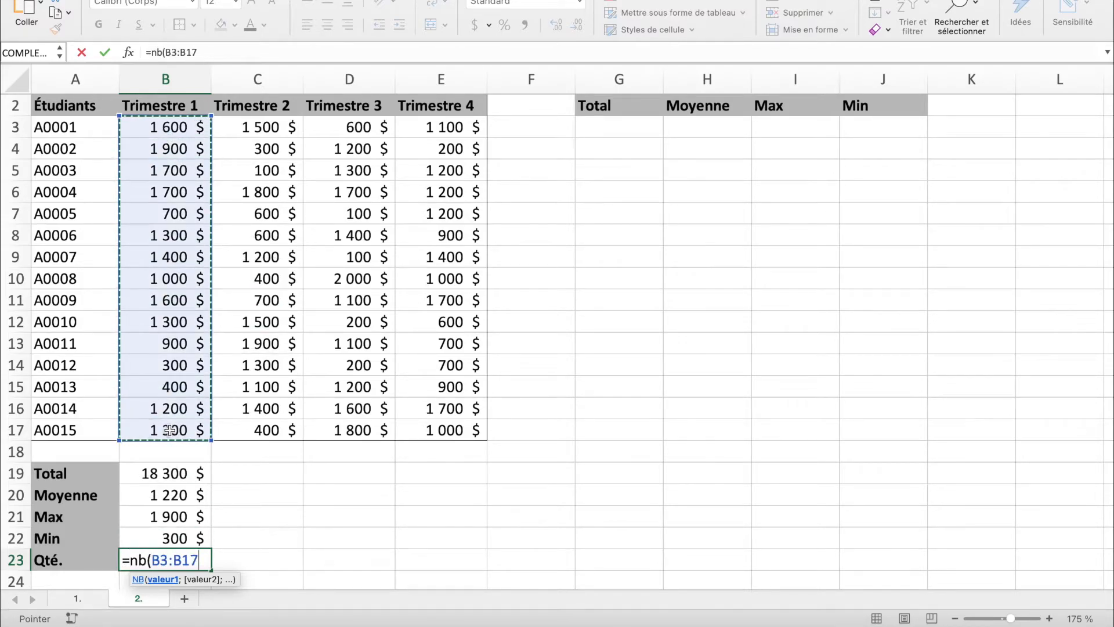
pyautogui.write(')')
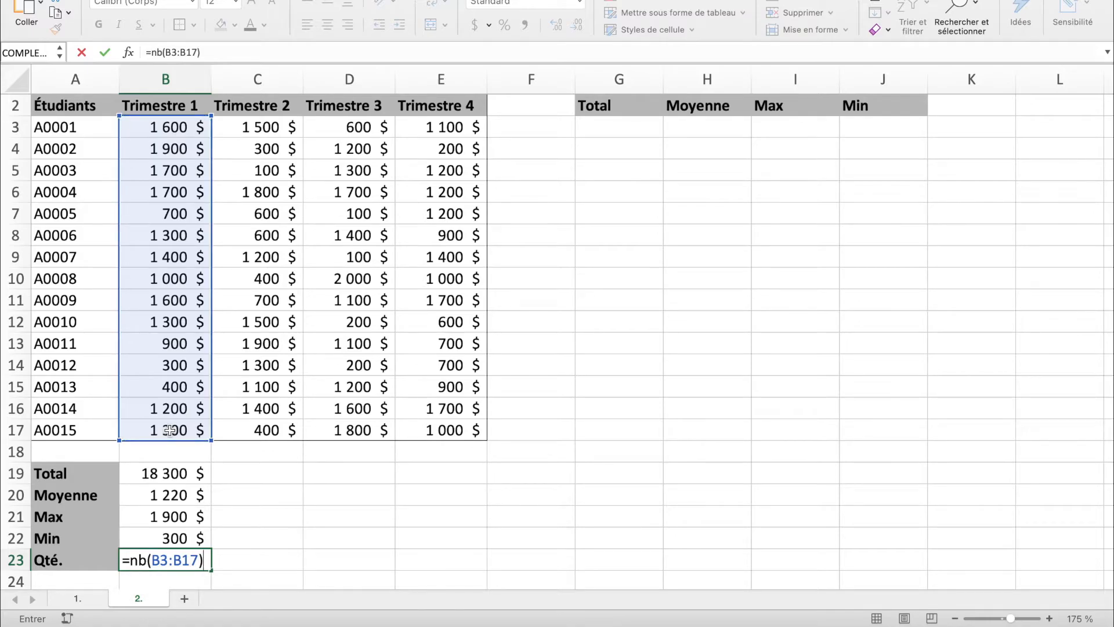
pyautogui.press('Return')
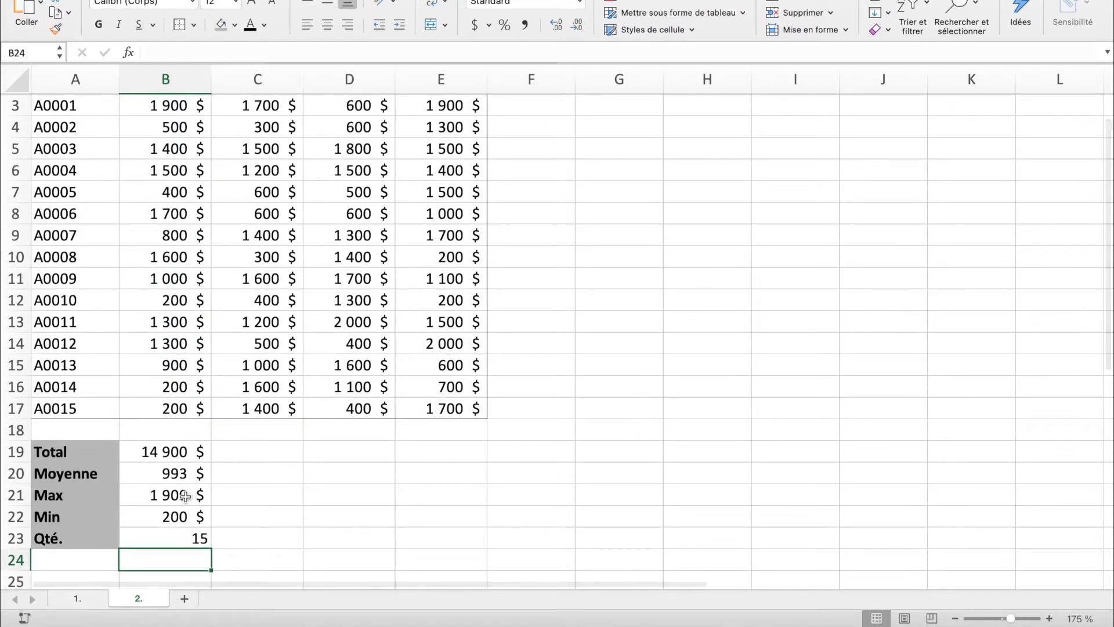
# Apply the comma number style with thousands separators and two decimals to the summary results in B19:B23.
pyautogui.moveTo(176, 452); pyautogui.dragTo(177, 531)
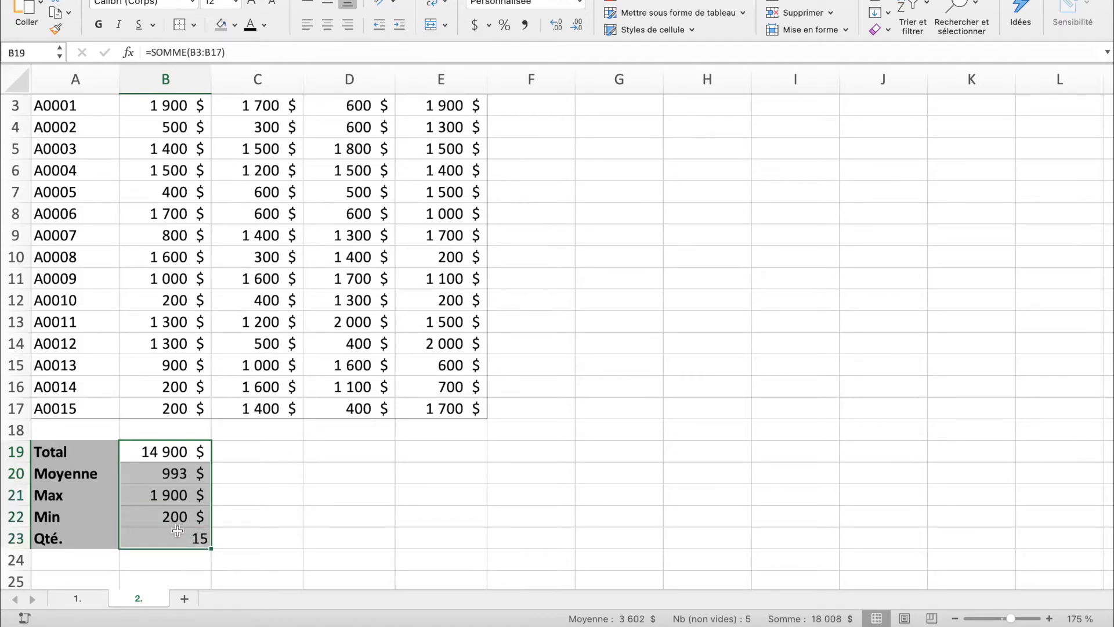
pyautogui.click(528, 27)
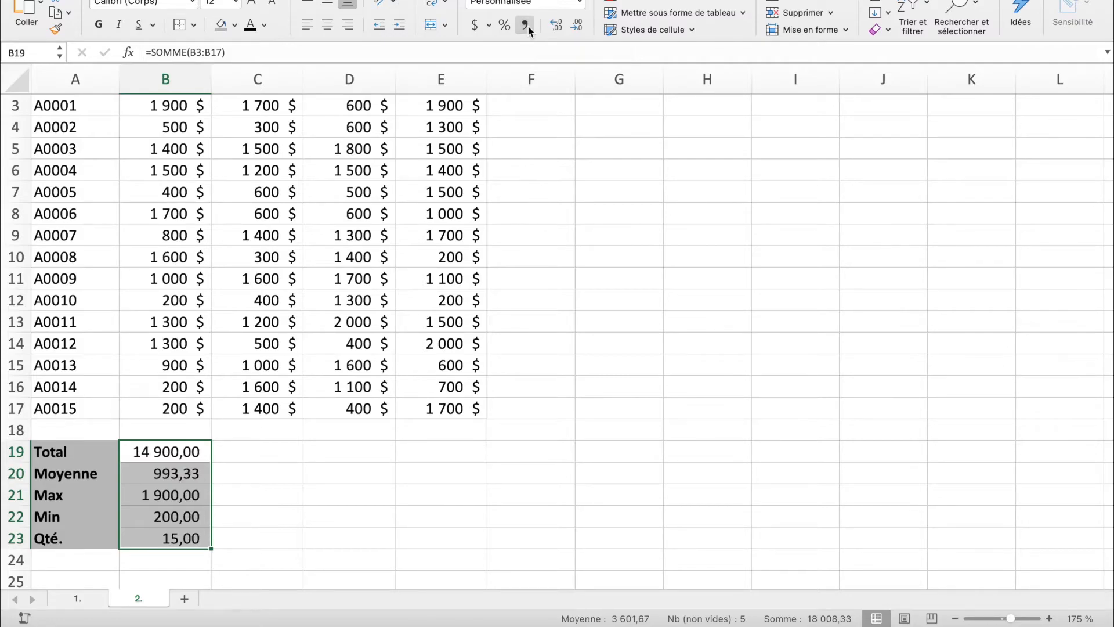
# Remove both decimal places from the Trimestre 1 summary results in B19:B23.
pyautogui.click(575, 27)
pyautogui.click(575, 27)
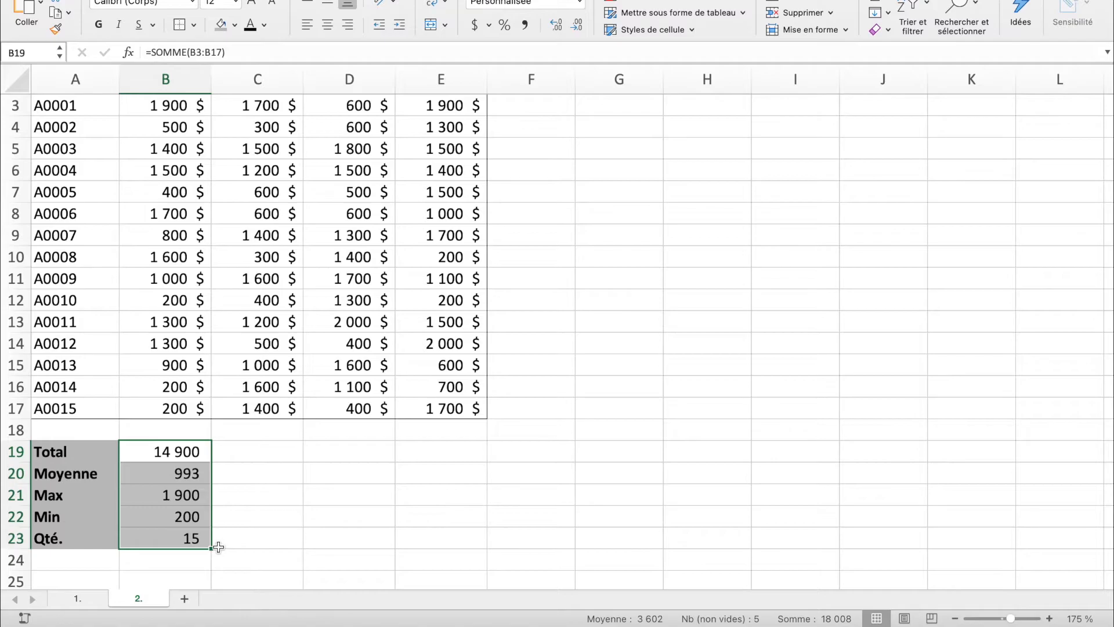
pyautogui.moveTo(212, 547)
pyautogui.mouseDown()
pyautogui.moveTo(453, 542)
pyautogui.moveTo(212, 544)
pyautogui.moveTo(209, 531)
pyautogui.mouseUp()
# Inspect the Trimestre 1 total, average, max, min and count formulas in B19:B23 one by one.
pyautogui.click(187, 455)
pyautogui.doubleClick(186, 456)
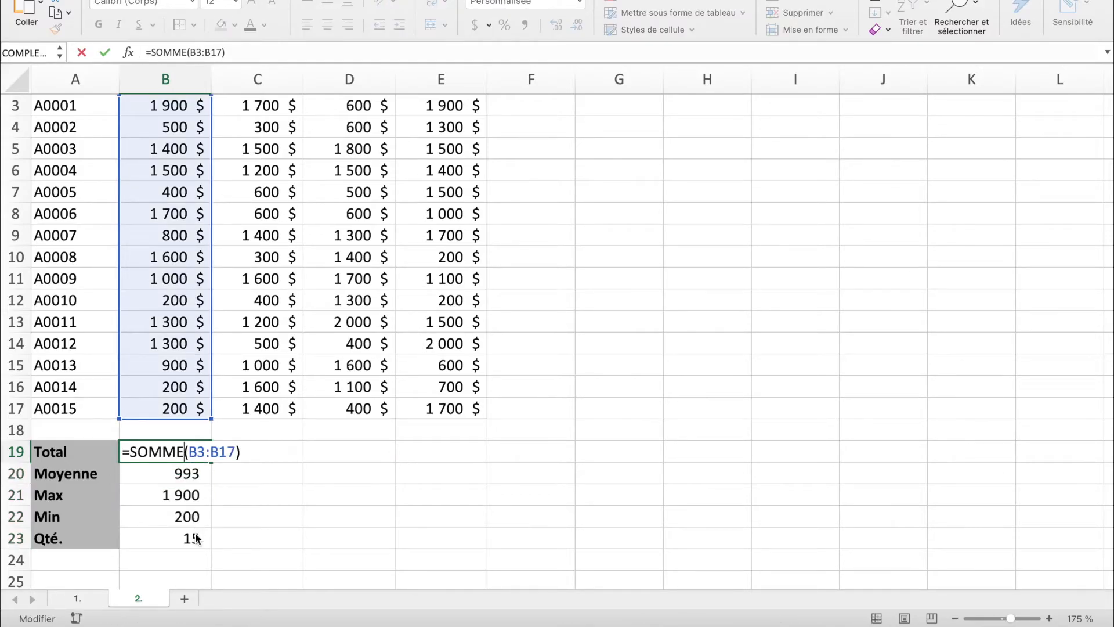
pyautogui.press('Return')
pyautogui.click(184, 451)
pyautogui.moveTo(211, 462)
pyautogui.mouseDown()
pyautogui.moveTo(293, 462)
pyautogui.moveTo(187, 451)
pyautogui.moveTo(194, 455)
pyautogui.mouseUp()
pyautogui.click(183, 477)
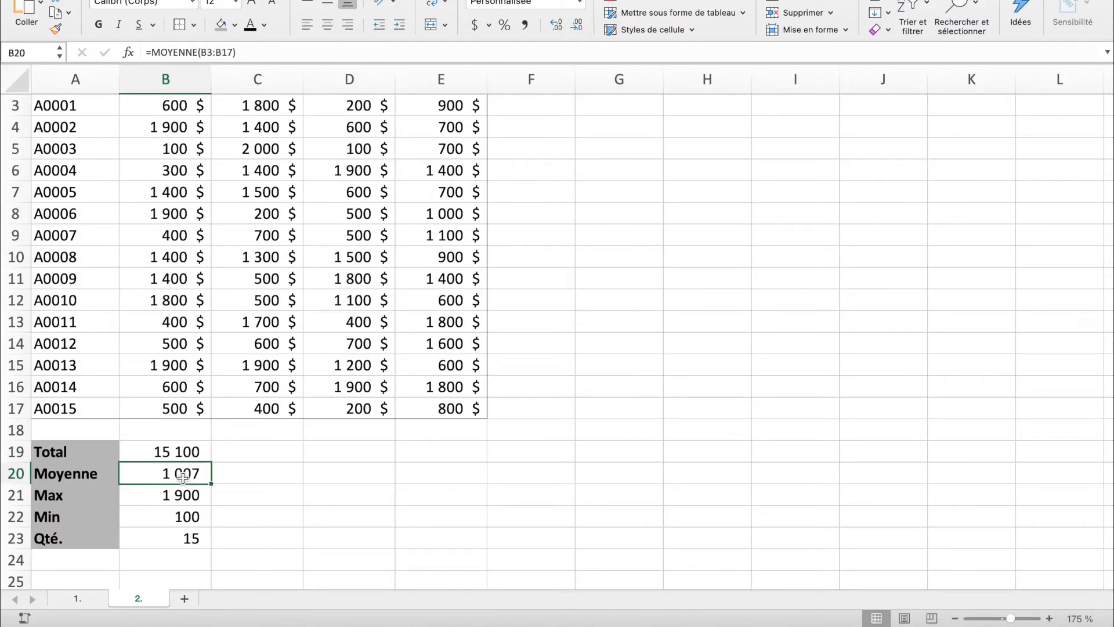
pyautogui.click(192, 500)
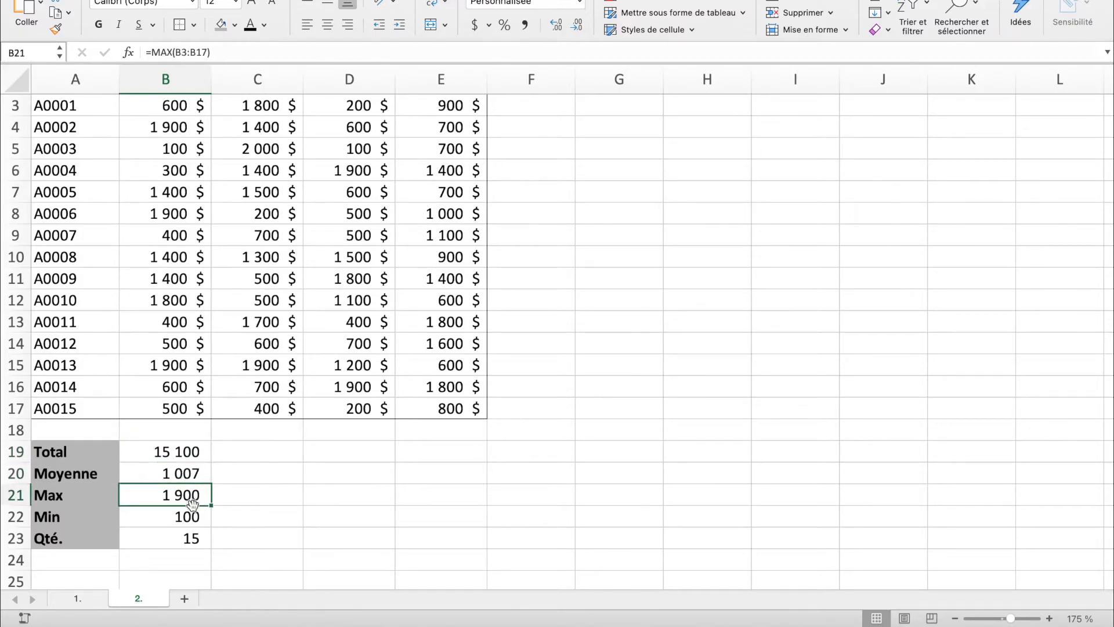
pyautogui.click(183, 518)
pyautogui.click(181, 538)
# Copy the summary formulas in B19:B23 across through column E for Trimestre 2, 3 and 4.
pyautogui.keyDown('shift'); pyautogui.click(184, 455); pyautogui.keyUp('shift')
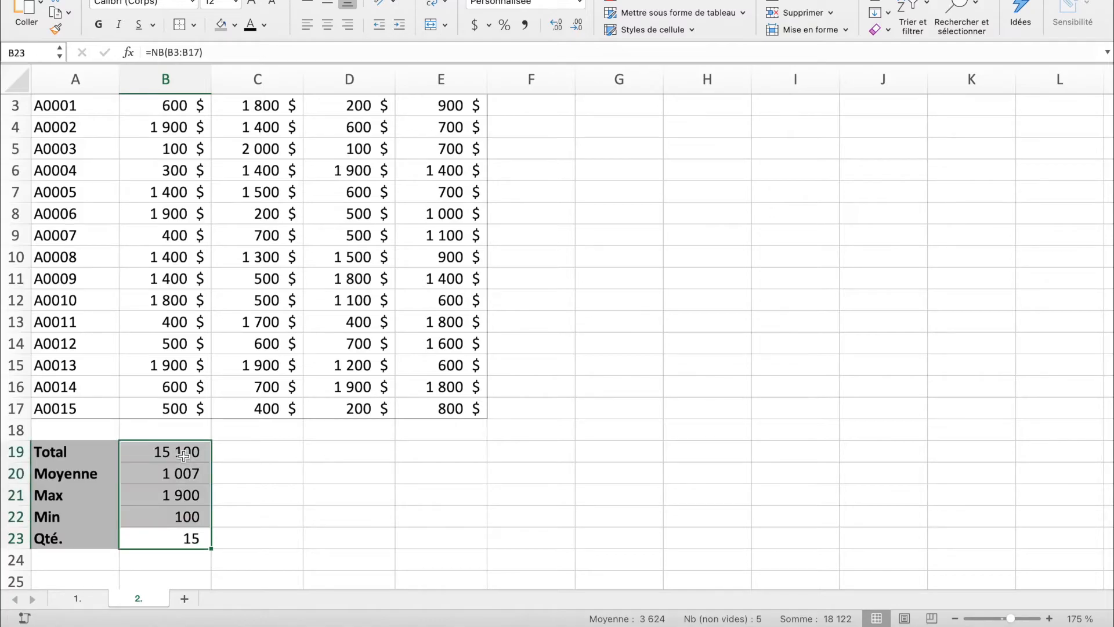
pyautogui.moveTo(212, 550); pyautogui.dragTo(455, 539)
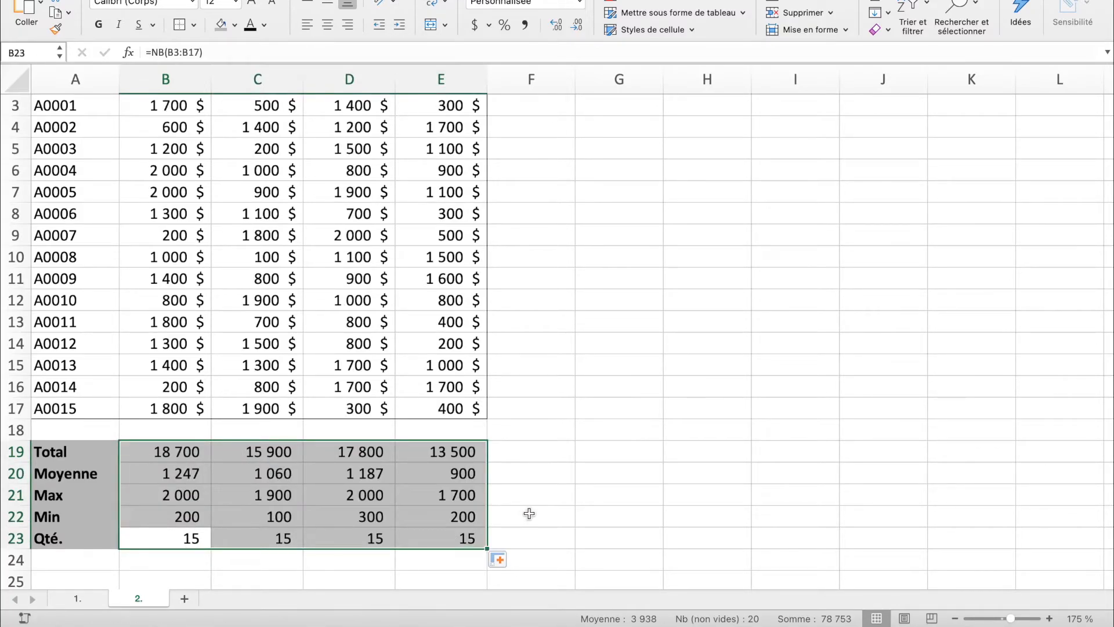
pyautogui.click(517, 475)
# Check the average, count and sum of each quarter's amounts in rows 3 to 17 against the summary rows.
pyautogui.scroll(2, 498, 476)
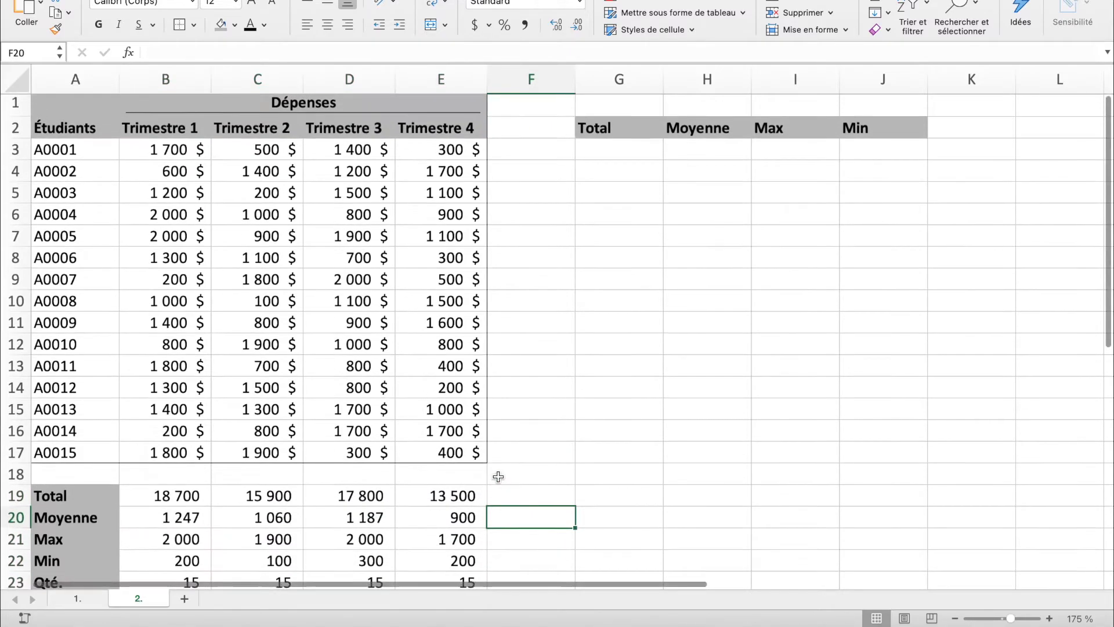
pyautogui.moveTo(453, 454); pyautogui.dragTo(458, 150)
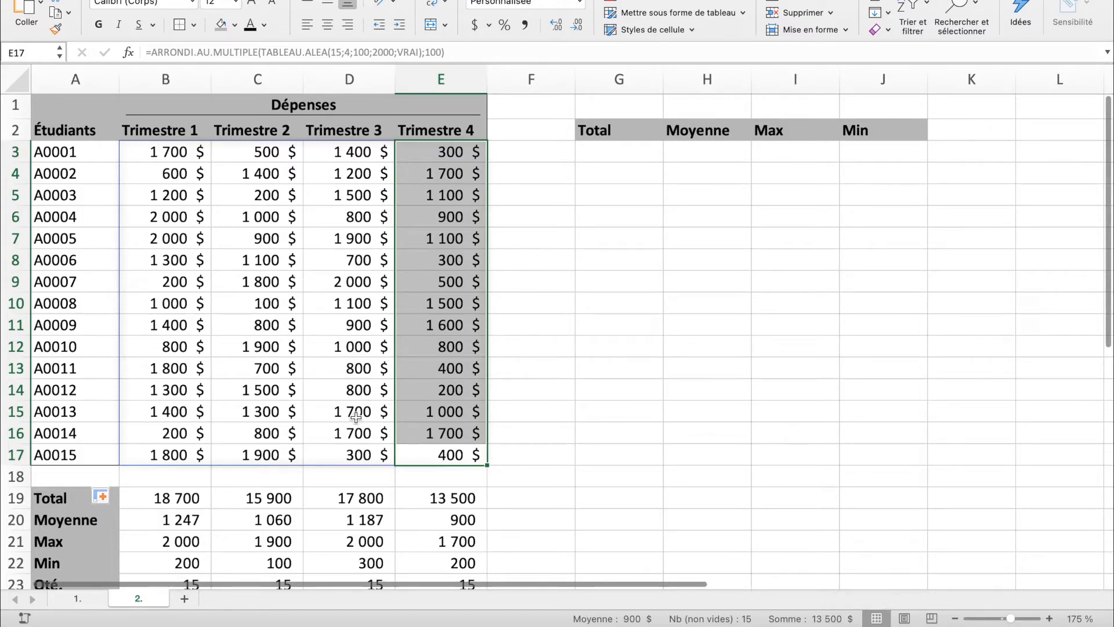
pyautogui.moveTo(350, 455); pyautogui.dragTo(349, 161)
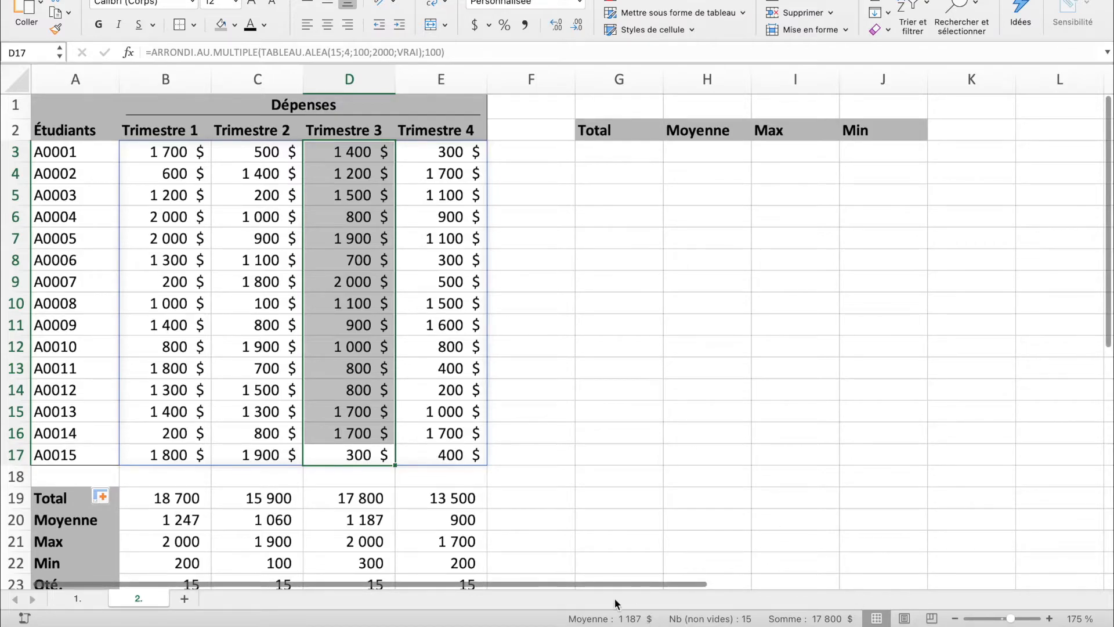
pyautogui.scroll(-1, 597, 480)
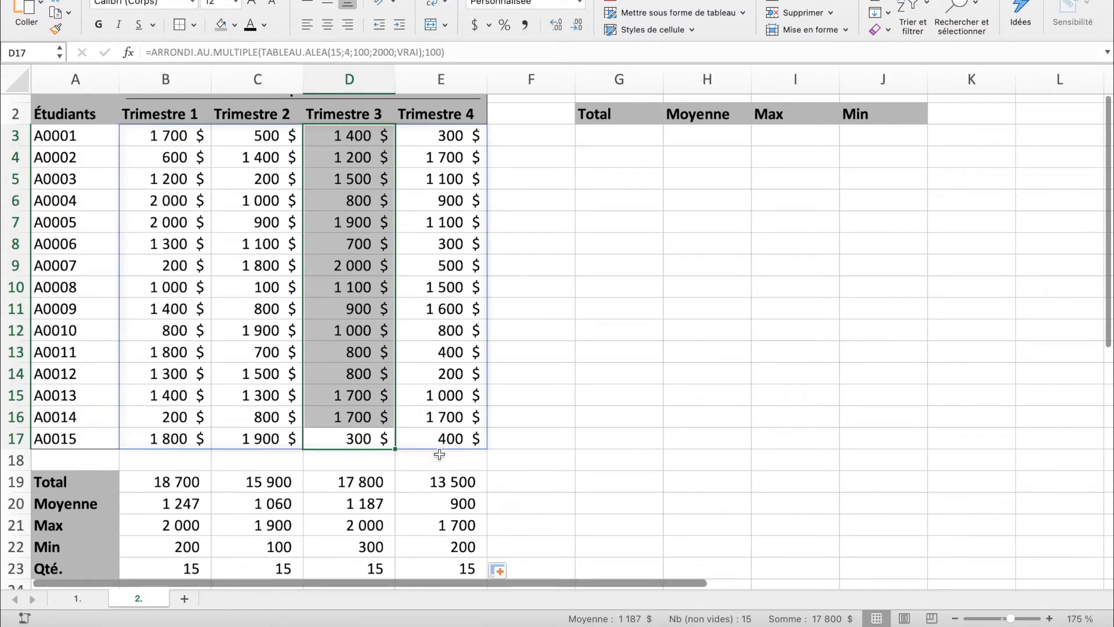
pyautogui.moveTo(271, 143); pyautogui.dragTo(275, 435)
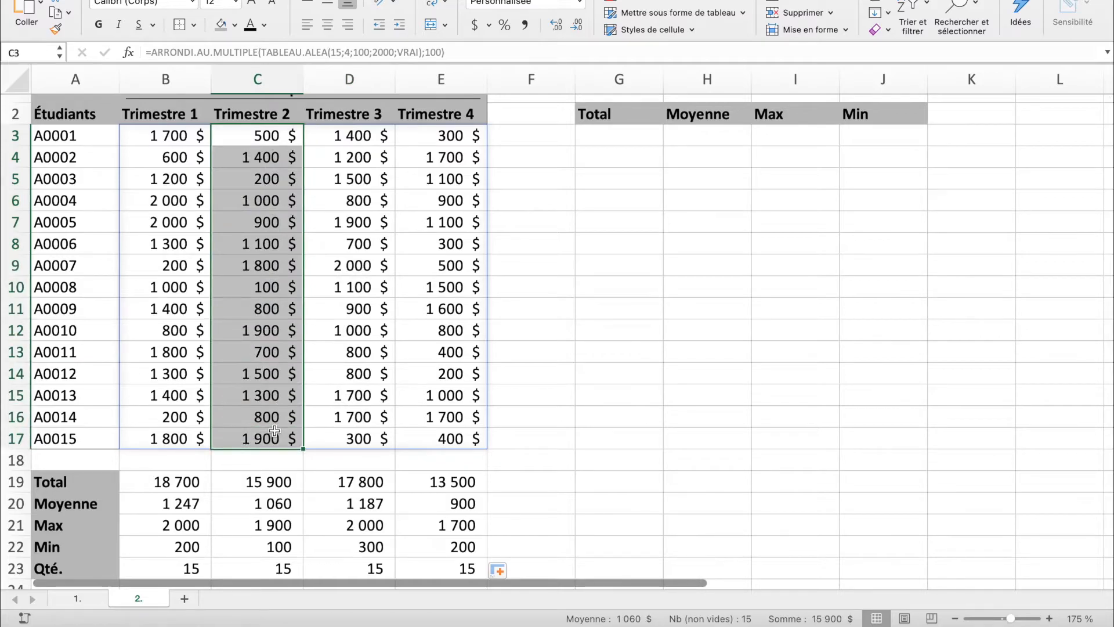
pyautogui.moveTo(157, 139); pyautogui.dragTo(196, 425)
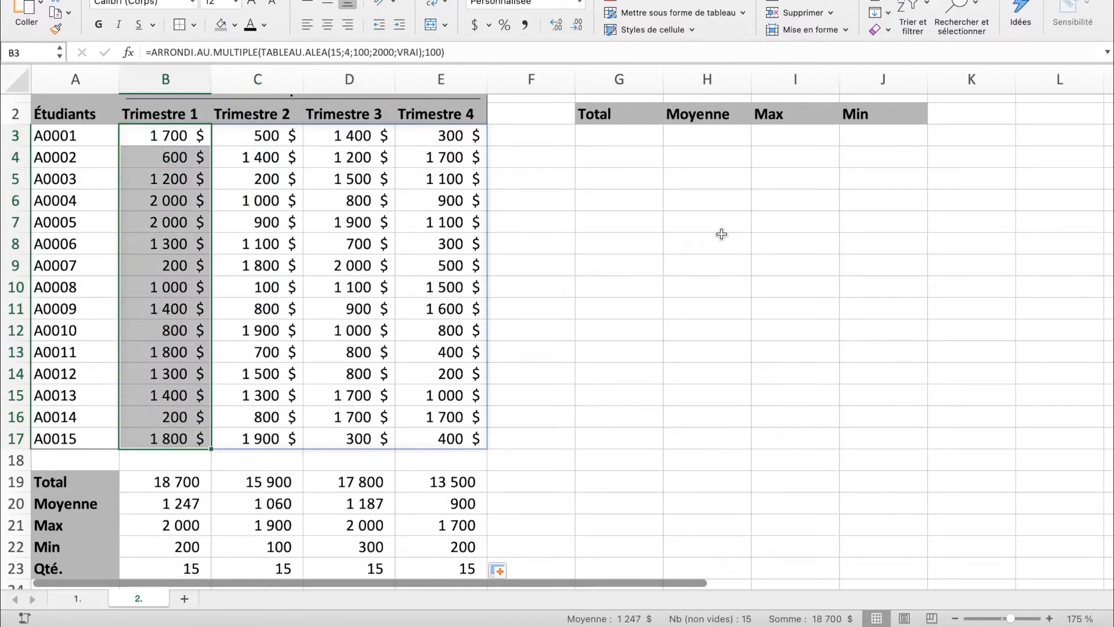
# Enter =SOMME(B3:E3) in G3 to total student A0001's expenses over the four quarters.
pyautogui.click(629, 137)
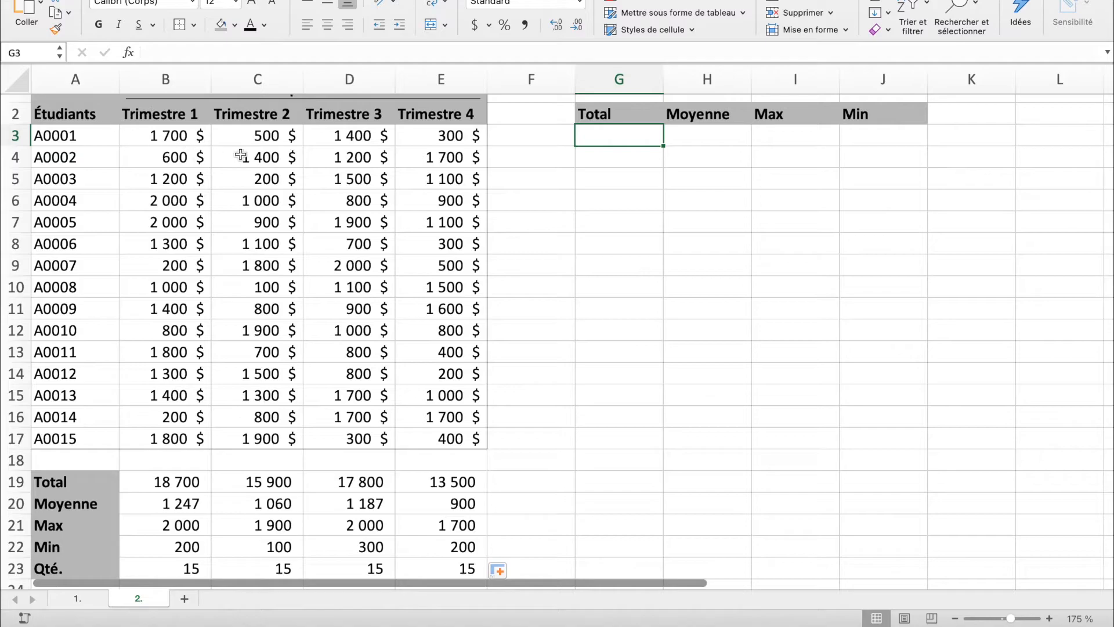
pyautogui.scroll(-1, 291, 238)
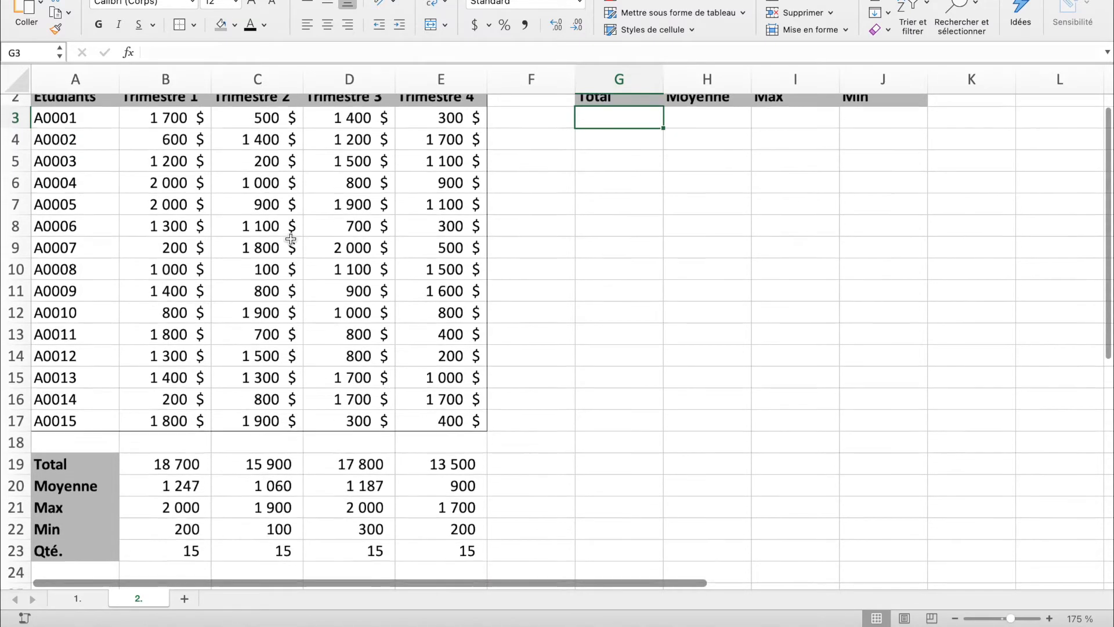
pyautogui.write('=')
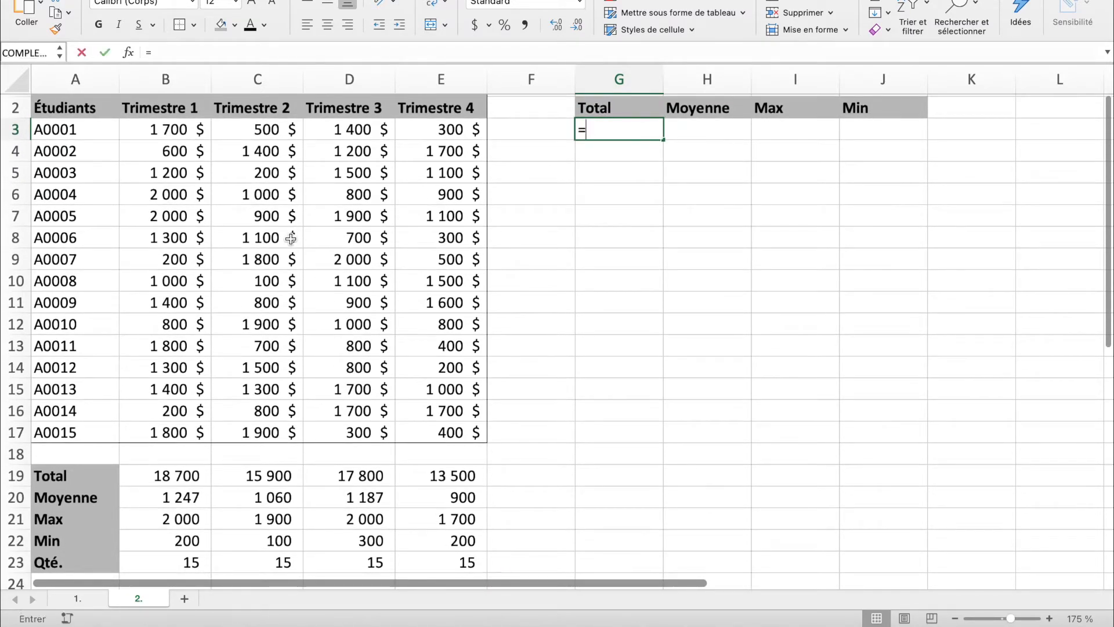
pyautogui.write('somme(')
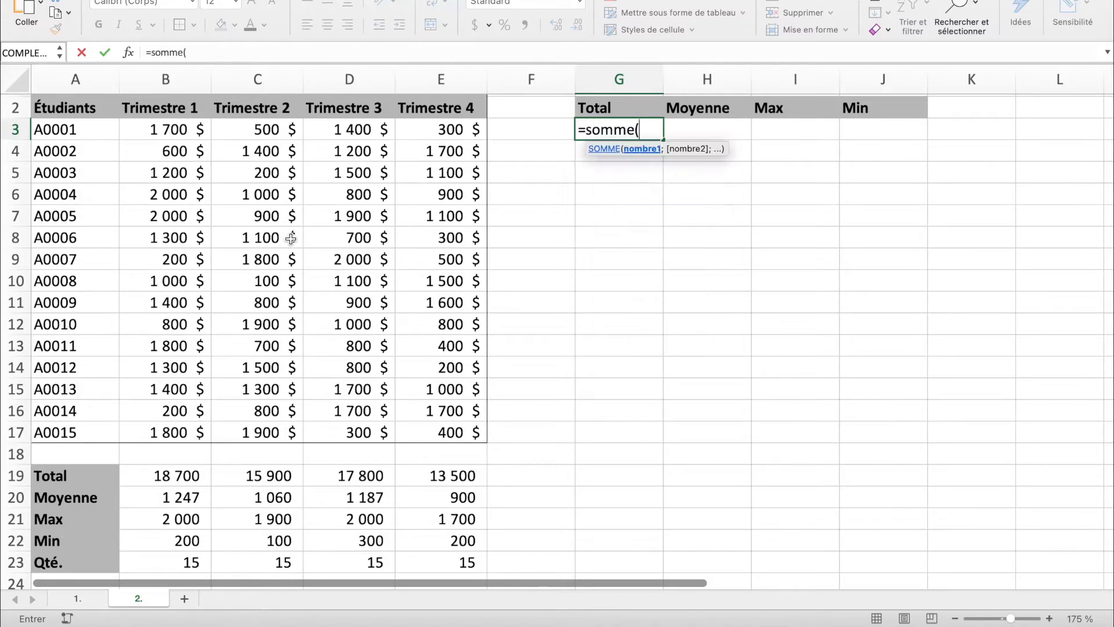
pyautogui.moveTo(169, 130); pyautogui.dragTo(429, 132)
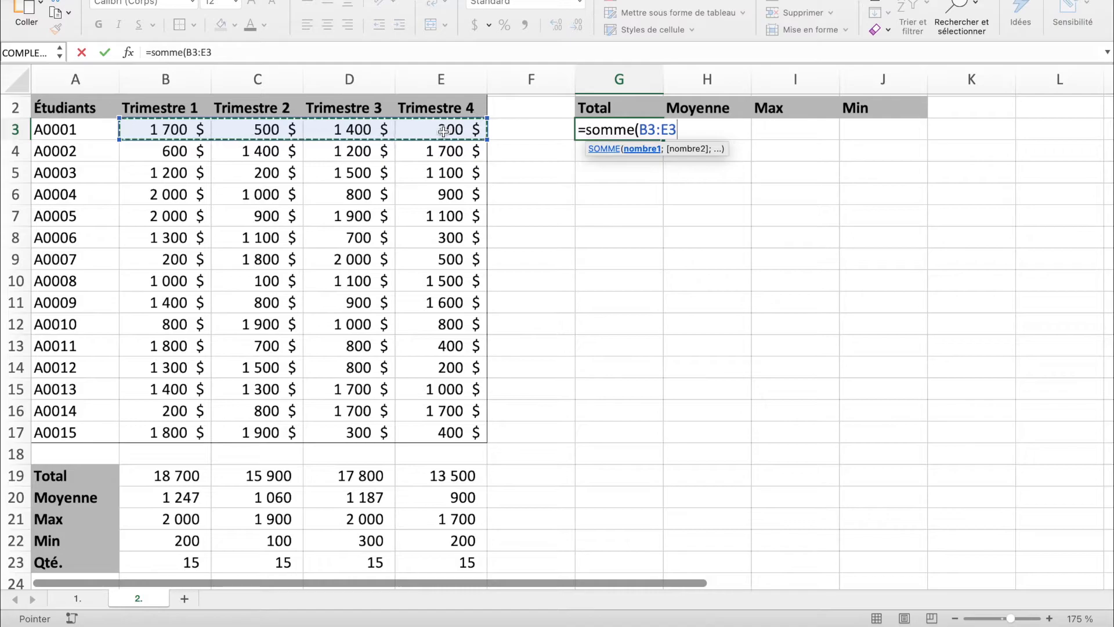
pyautogui.write(')')
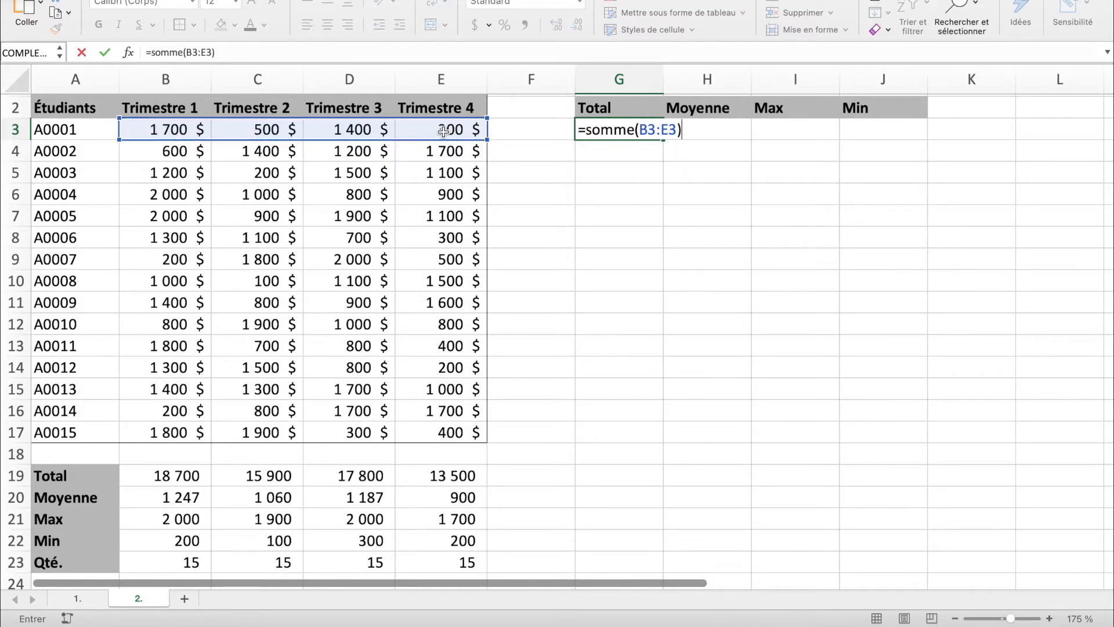
pyautogui.press('Return')
pyautogui.press('Up')
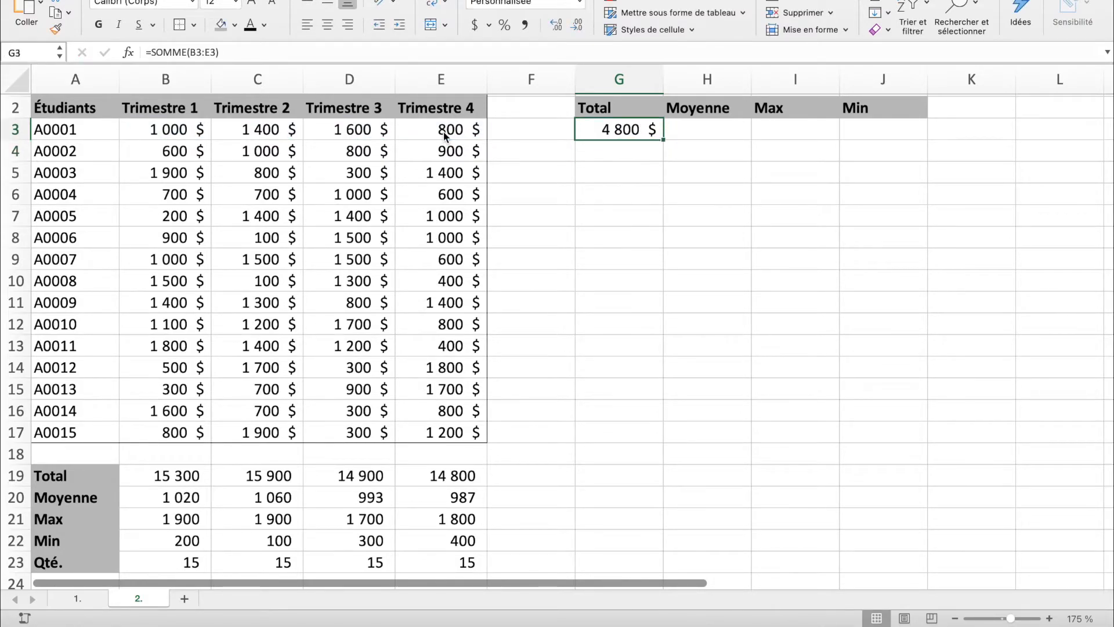
# Enter =MOYENNE(B3:E3) in H3 to average student A0001's quarterly expenses.
pyautogui.press('Right')
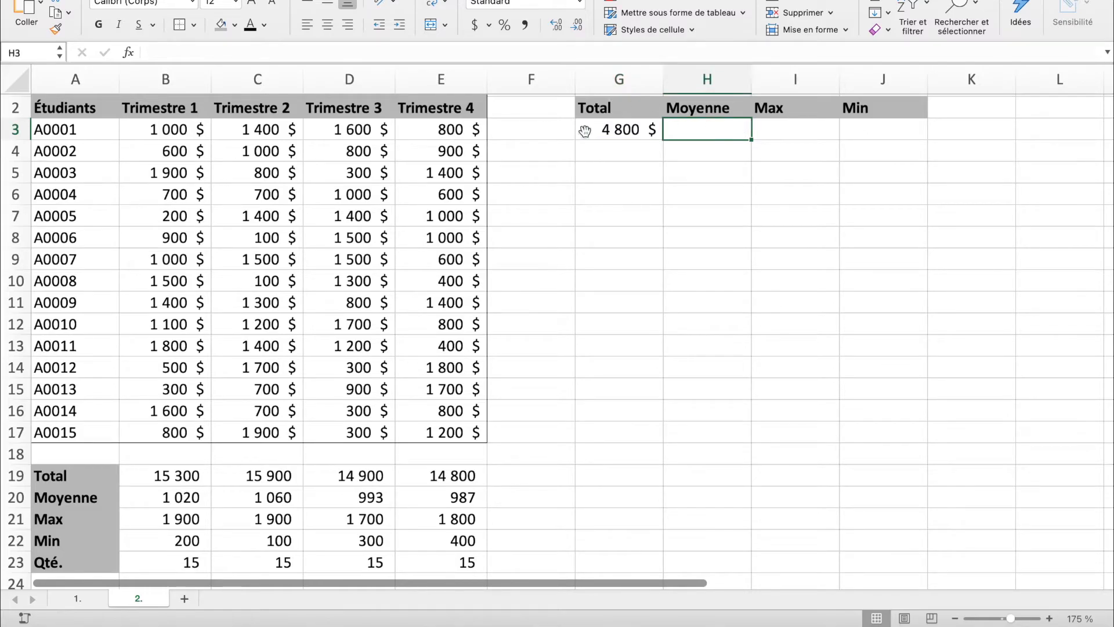
pyautogui.write('=moyenne')
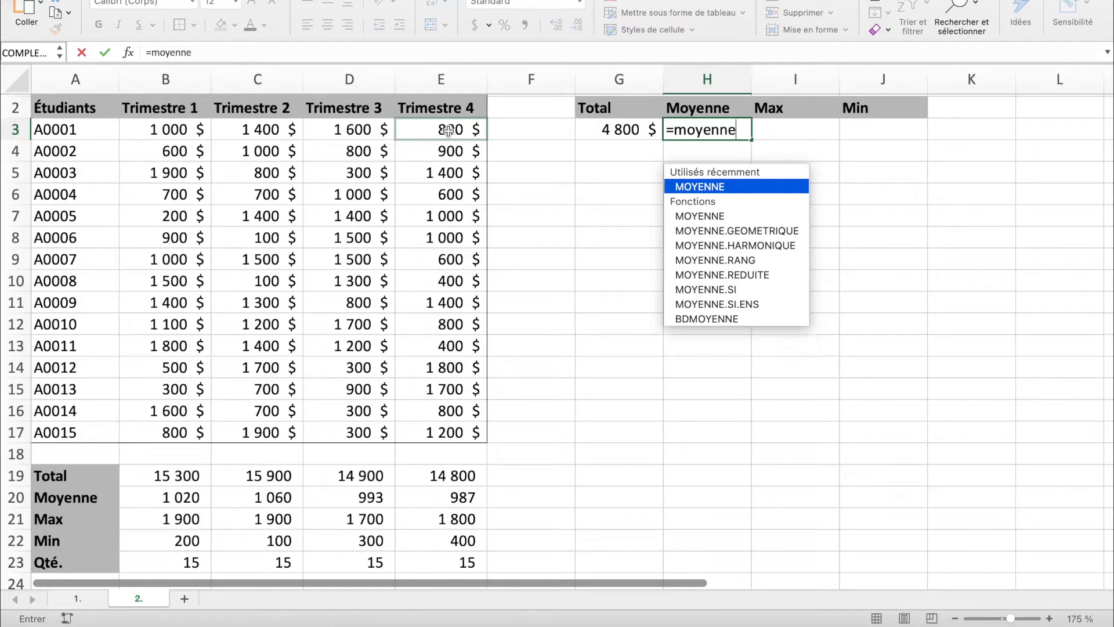
pyautogui.write('(')
pyautogui.moveTo(174, 130); pyautogui.dragTo(459, 129)
pyautogui.write(')')
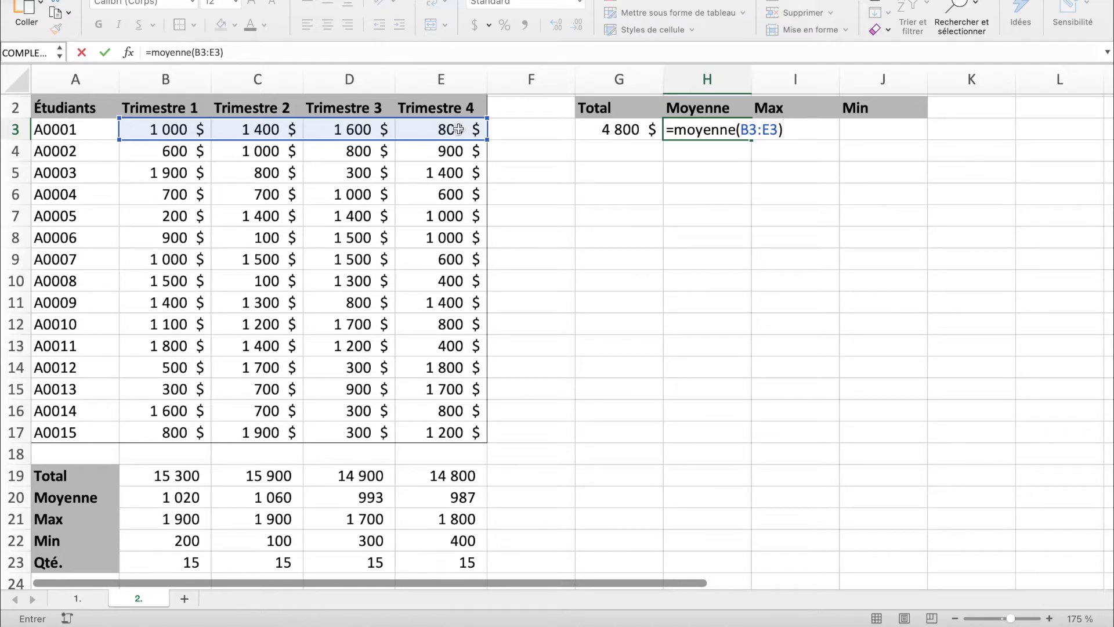
pyautogui.press('Tab')
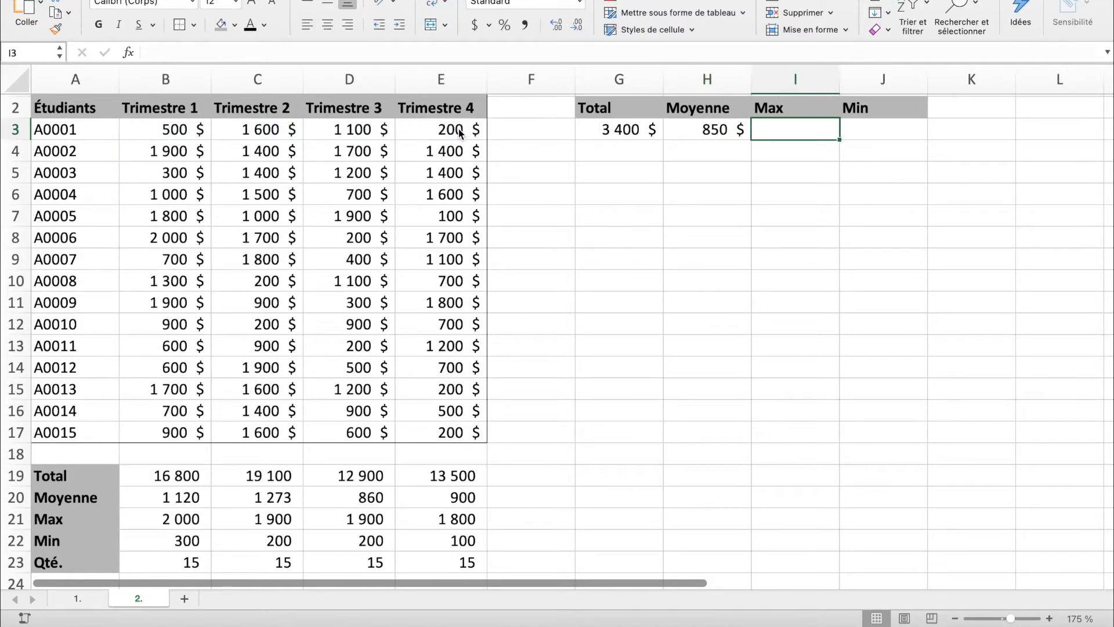
# Enter =MAX(B3:E3) in I3 to return student A0001's highest quarterly expense.
pyautogui.write('=m')
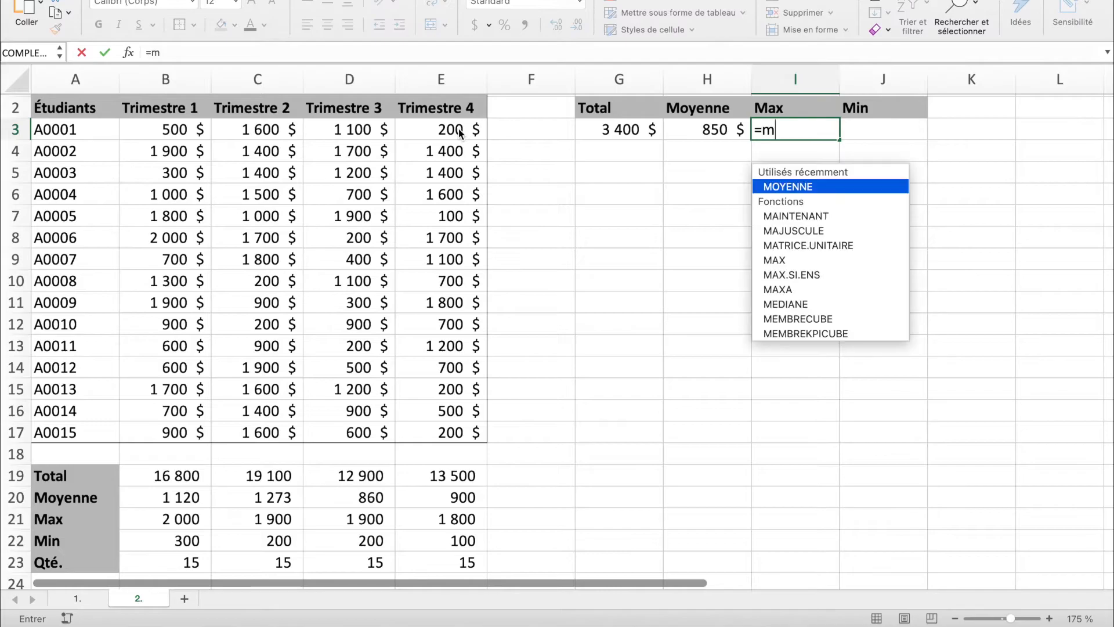
pyautogui.write('ax(')
pyautogui.moveTo(197, 129); pyautogui.dragTo(423, 129)
pyautogui.write(')')
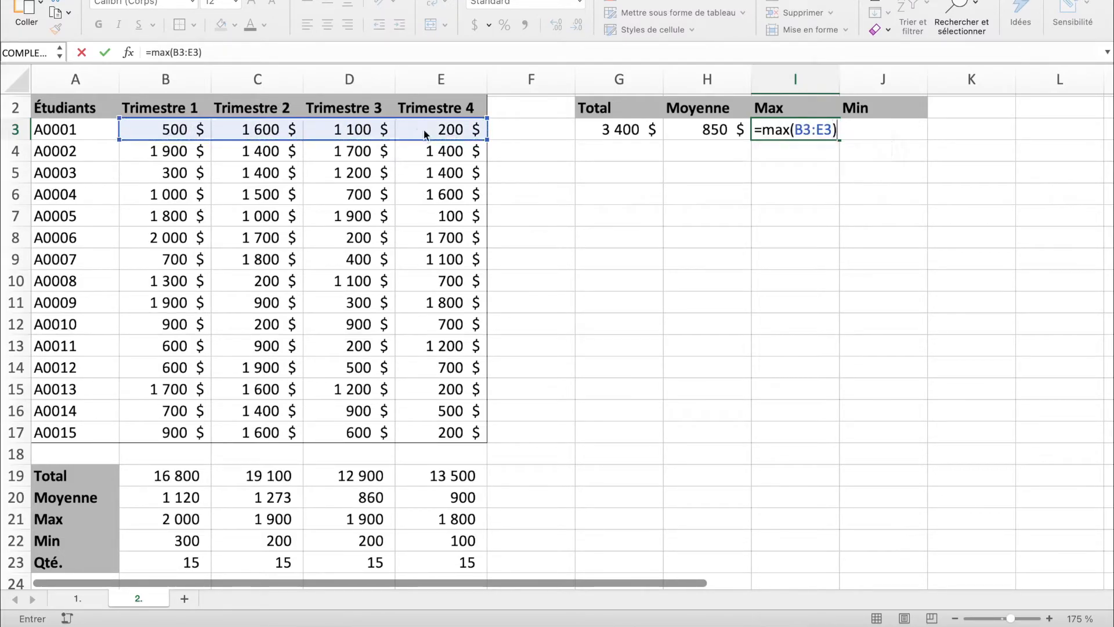
pyautogui.press('Tab')
# Begin the MIN function for student A0001 in J3.
pyautogui.write('=min(')
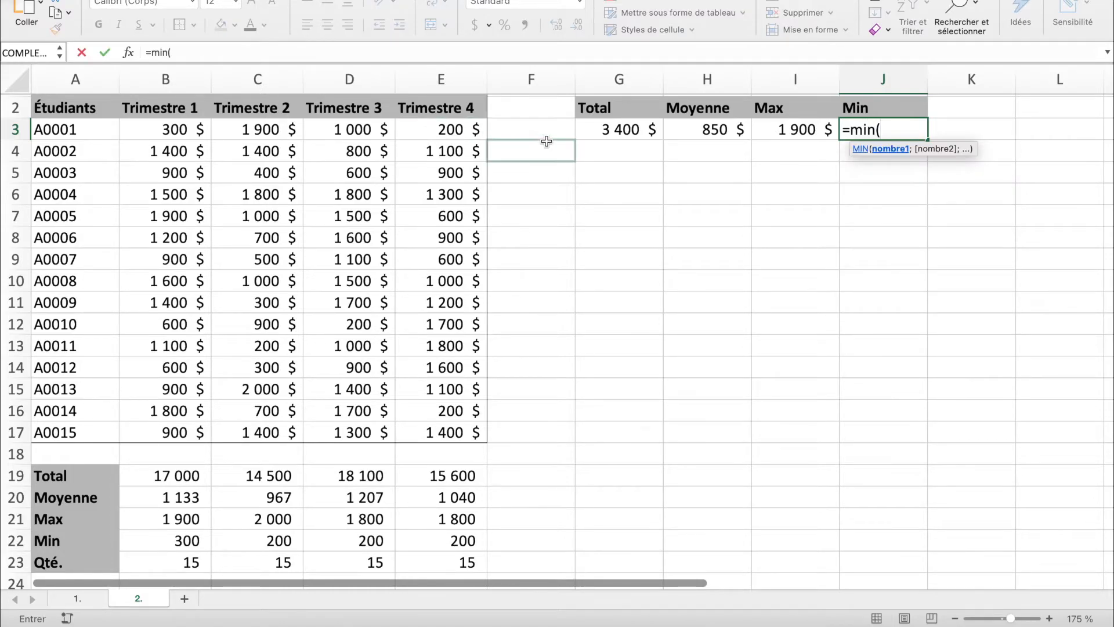
pyautogui.press('BackSpace')
pyautogui.press('BackSpace')
pyautogui.press('BackSpace')
pyautogui.press('BackSpace')
pyautogui.press('BackSpace')
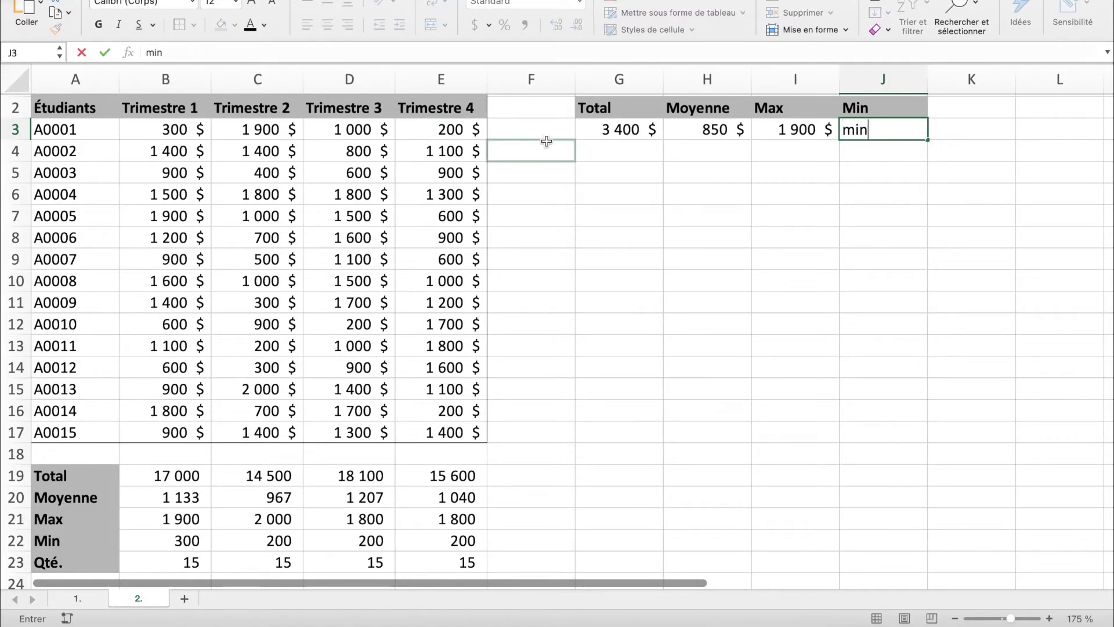
pyautogui.moveTo(192, 129); pyautogui.dragTo(421, 132)
pyautogui.write(')')
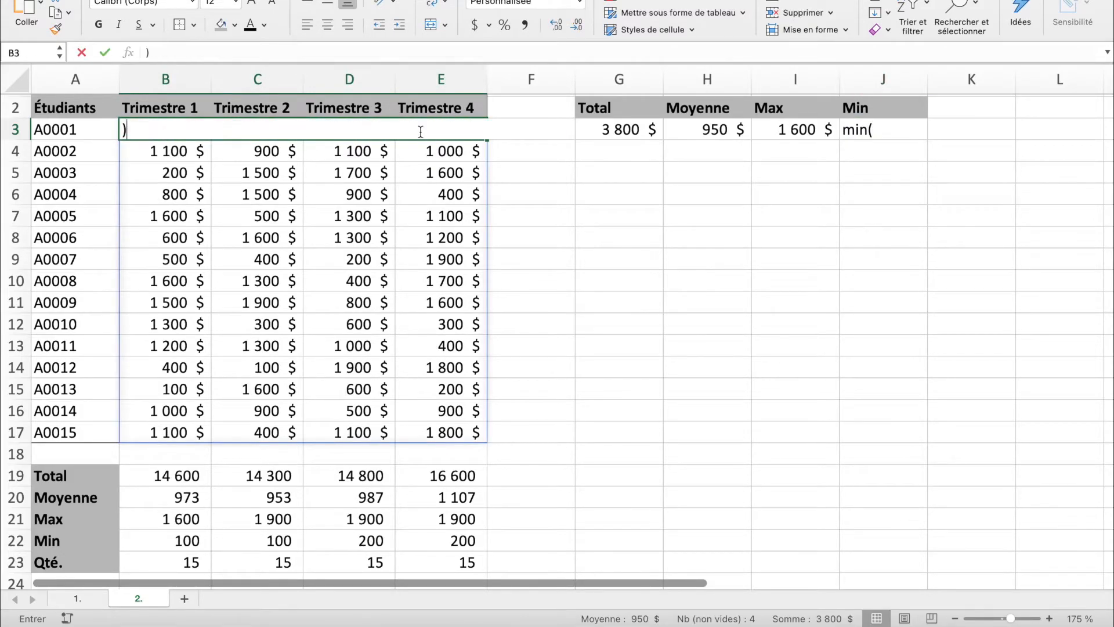
pyautogui.press('Return')
pyautogui.click(594, 284)
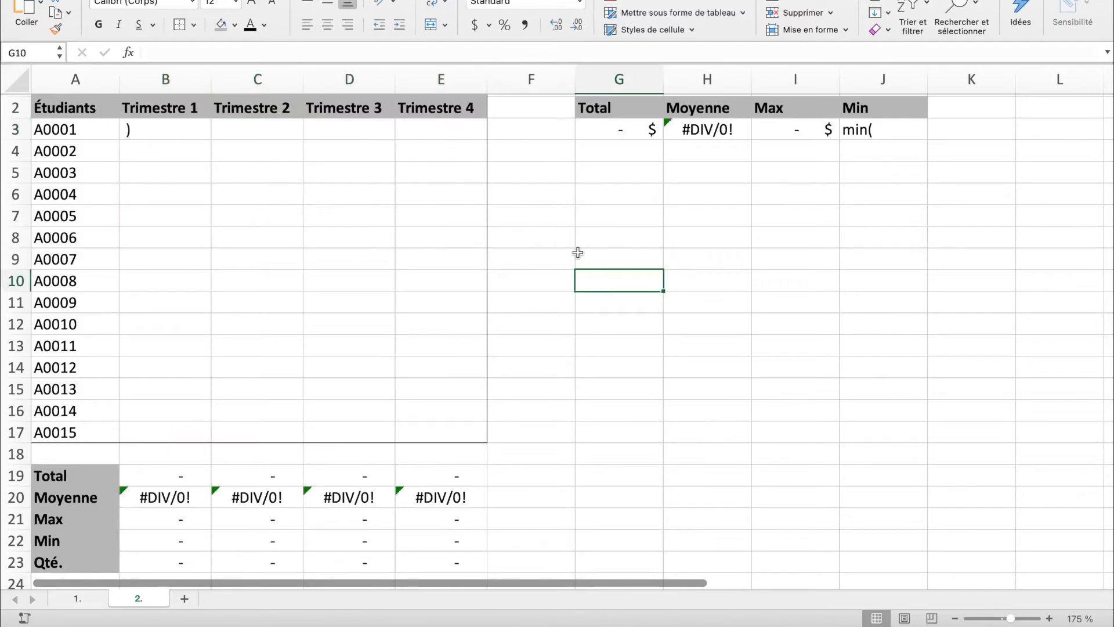
pyautogui.press('super+z')
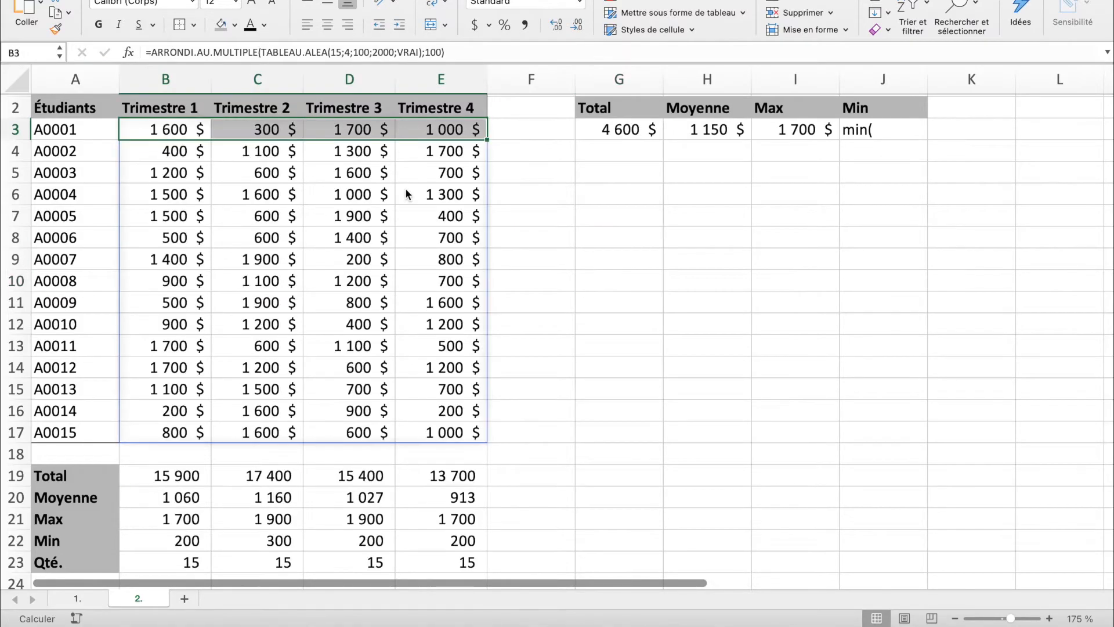
# Correct the entry in J3 to =MIN(B3:E3) to return student A0001's lowest quarterly expense.
pyautogui.doubleClick(891, 129)
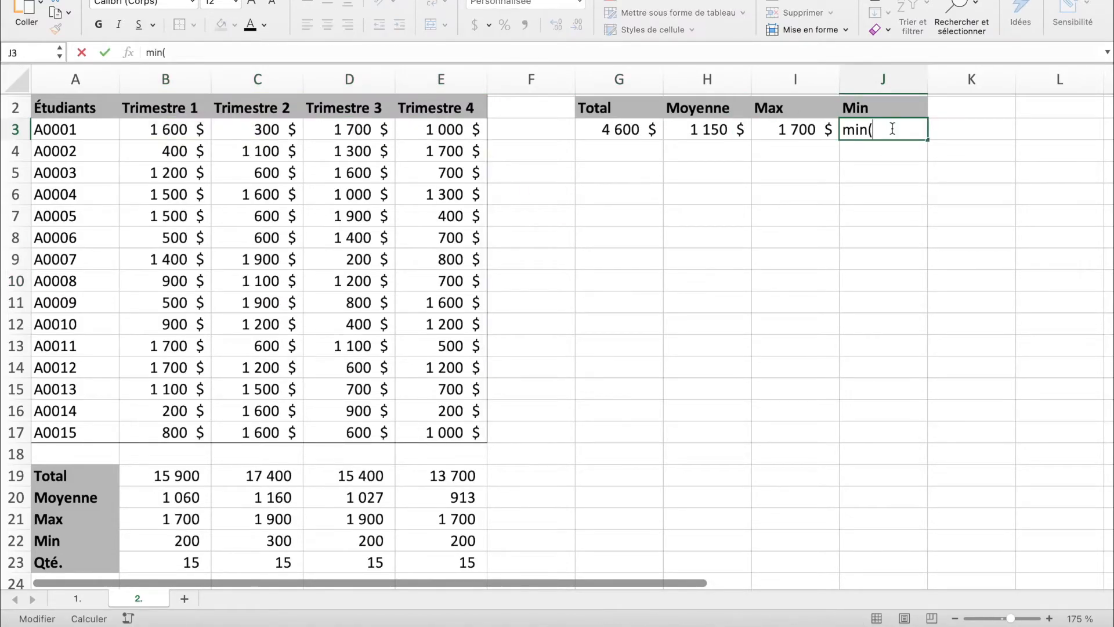
pyautogui.write('=')
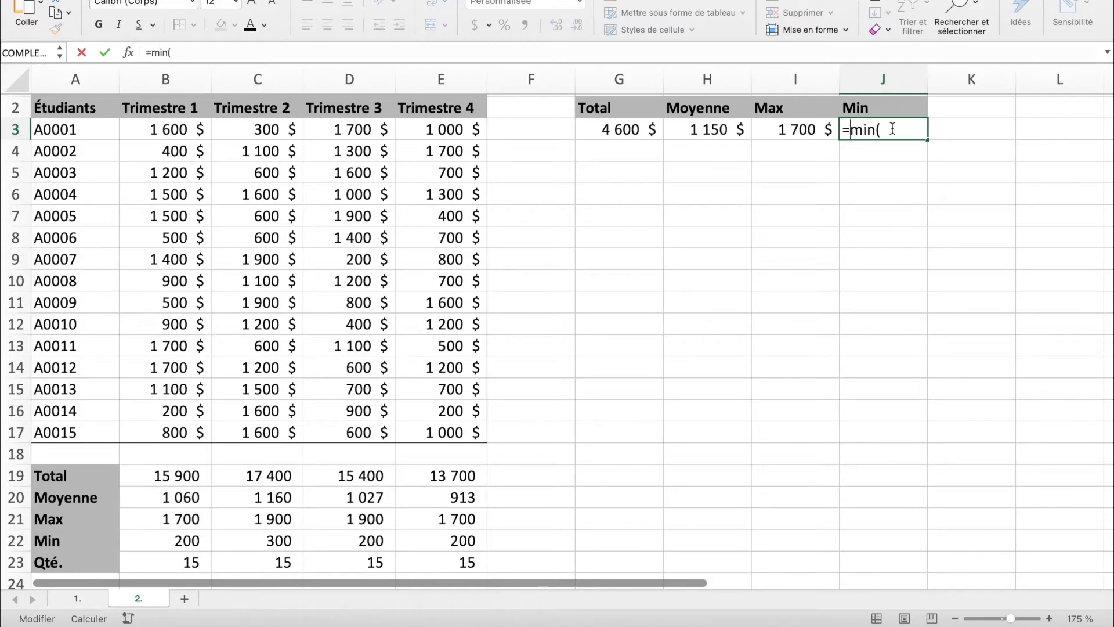
pyautogui.click(892, 129)
pyautogui.moveTo(136, 128); pyautogui.dragTo(434, 131)
pyautogui.write(')')
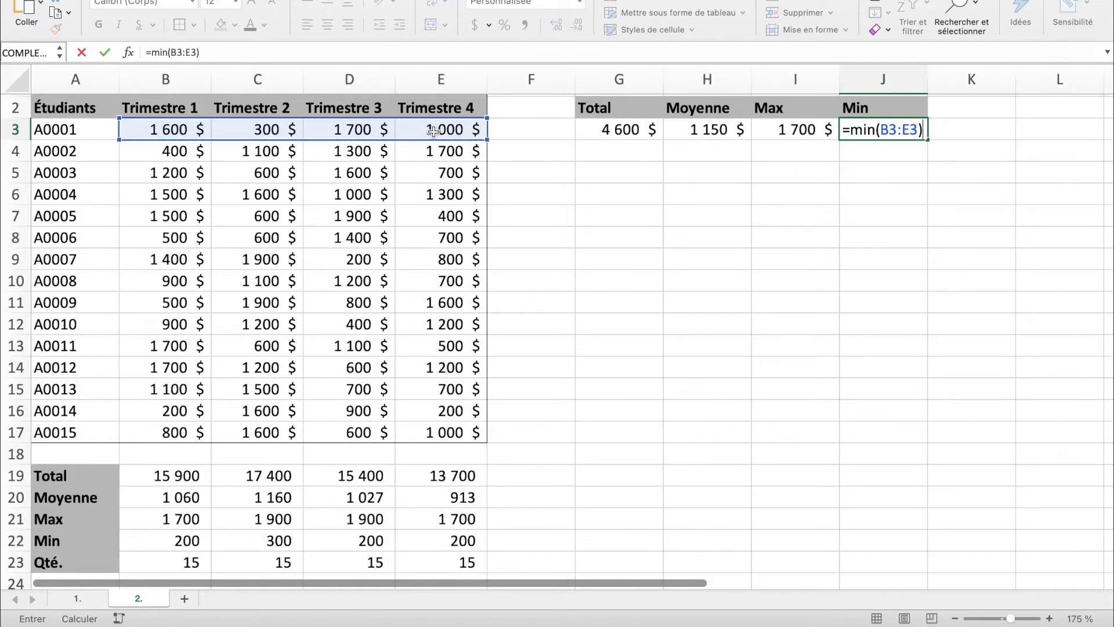
pyautogui.press('Return')
# Copy the total, average, max and min formulas in G3:J3 down to row 17 for every student.
pyautogui.click(616, 135)
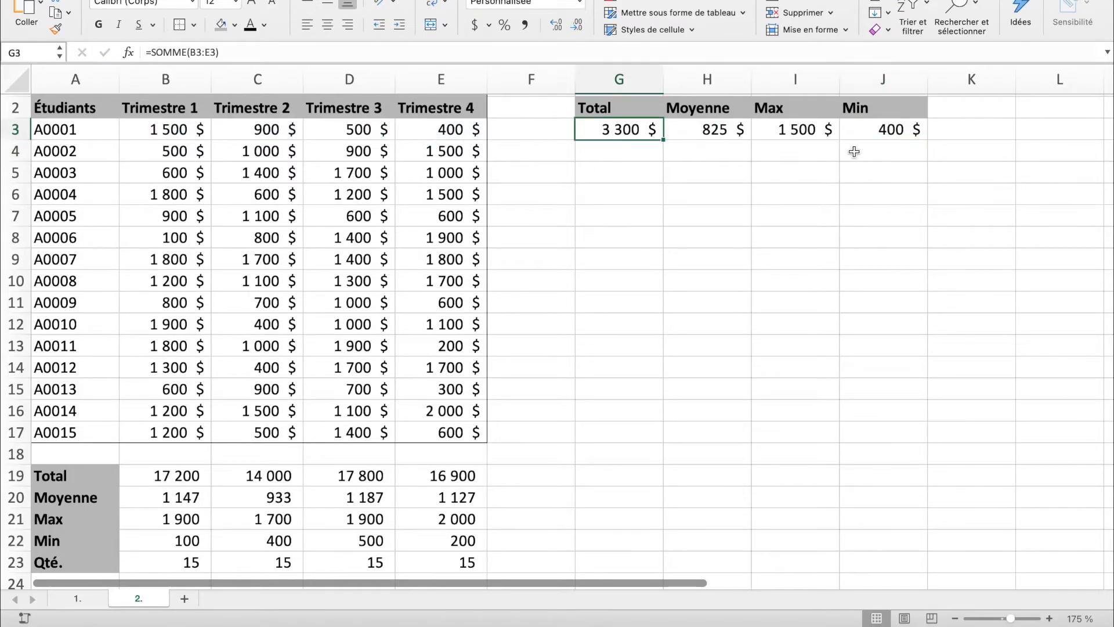
pyautogui.keyDown('shift'); pyautogui.click(876, 134); pyautogui.keyUp('shift')
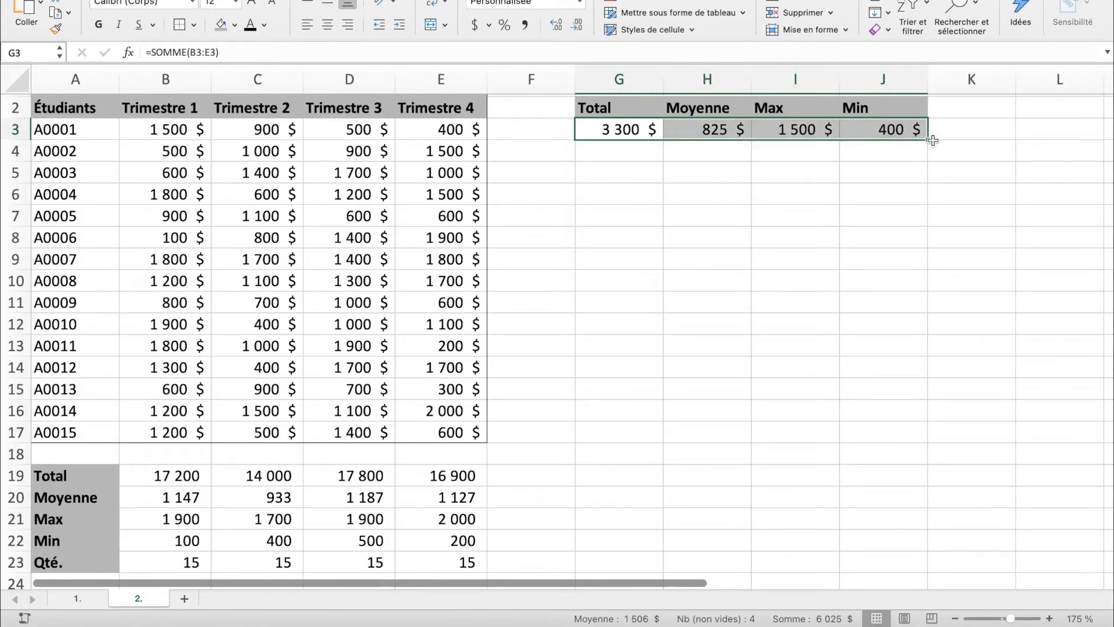
pyautogui.click(673, 150)
pyautogui.click(608, 125)
pyautogui.click(666, 159)
pyautogui.click(641, 145)
pyautogui.click(623, 134)
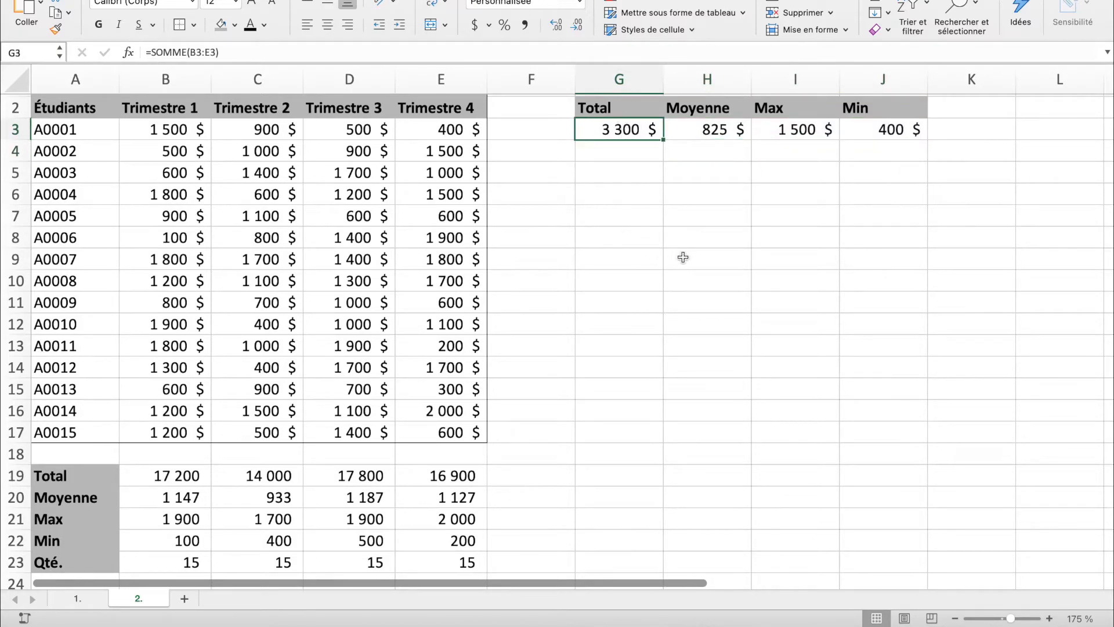
pyautogui.keyDown('shift'); pyautogui.click(892, 133); pyautogui.keyUp('shift')
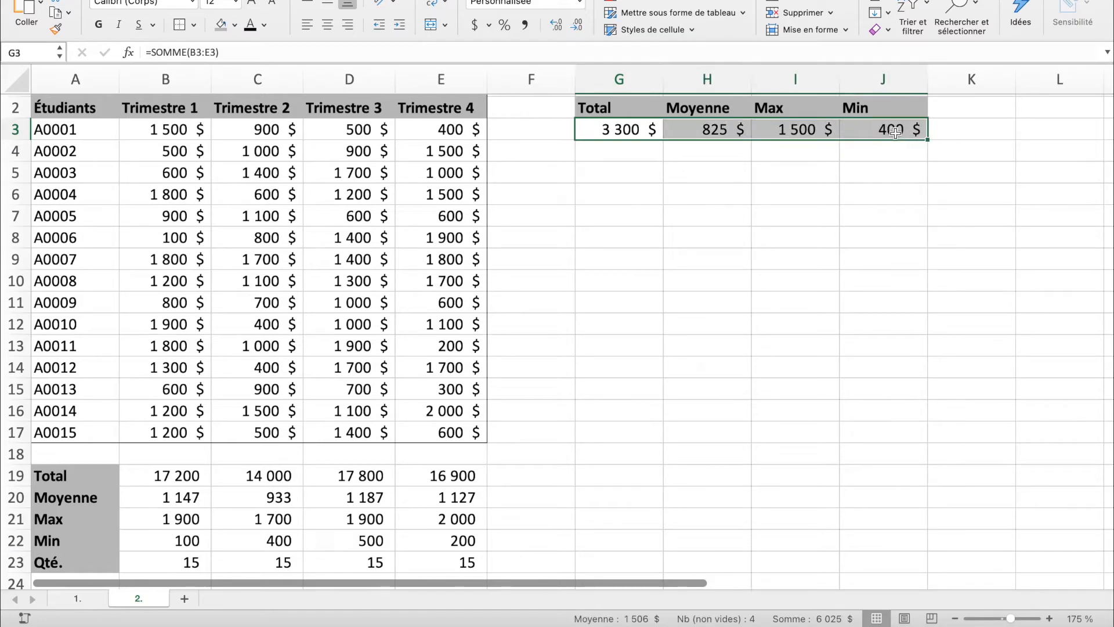
pyautogui.click(836, 178)
pyautogui.moveTo(636, 133); pyautogui.dragTo(923, 434)
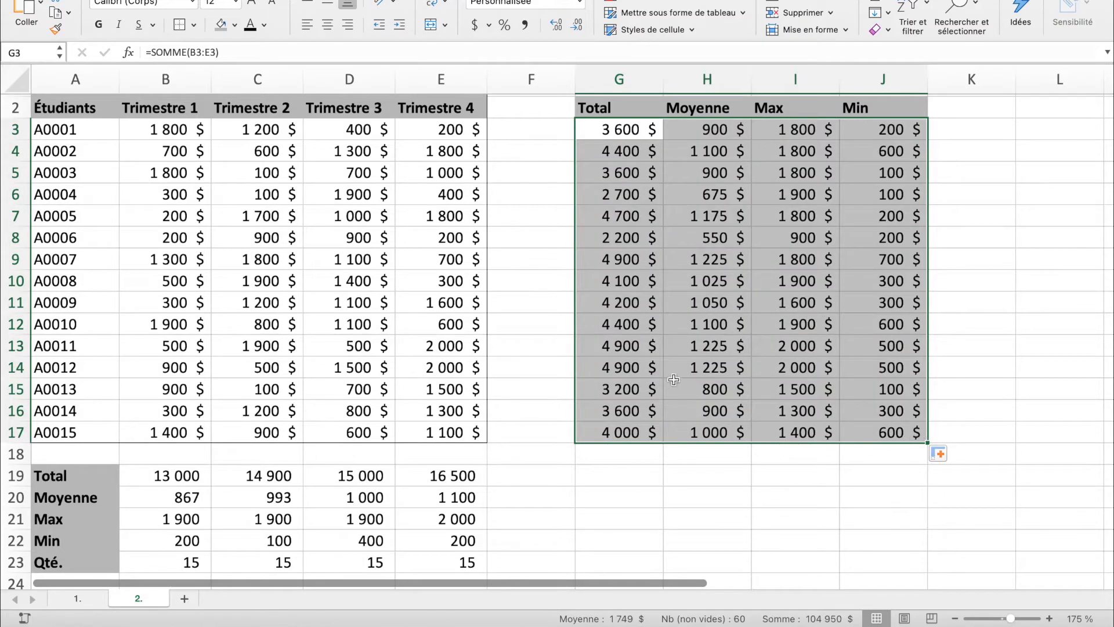
pyautogui.scroll(-1, 597, 233)
pyautogui.scroll(2, 598, 234)
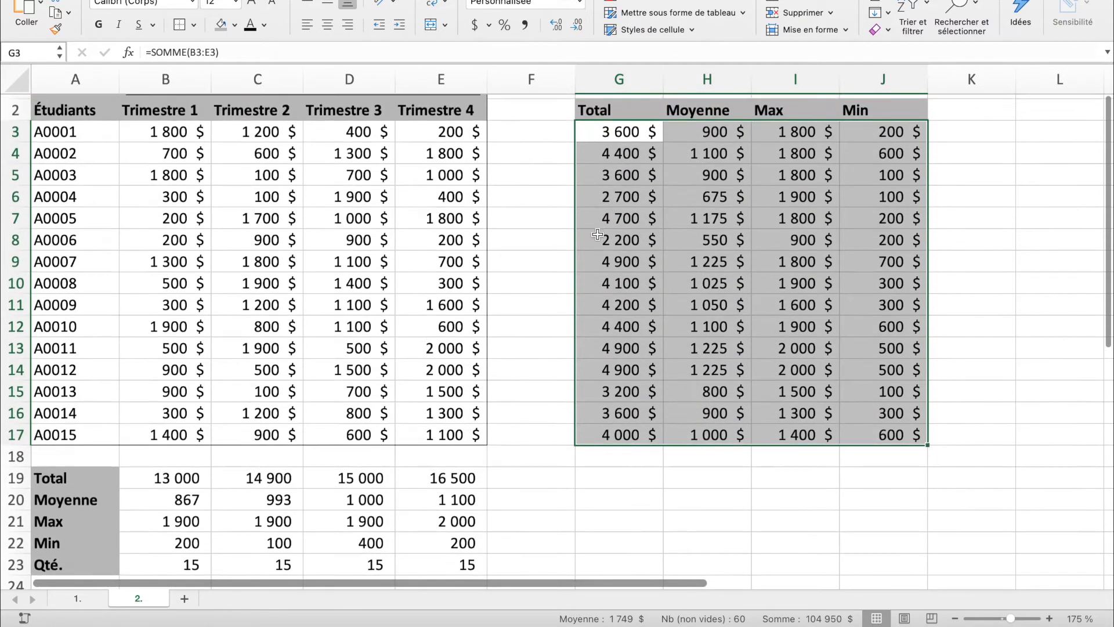
pyautogui.click(502, 316)
pyautogui.scroll(-1, 502, 316)
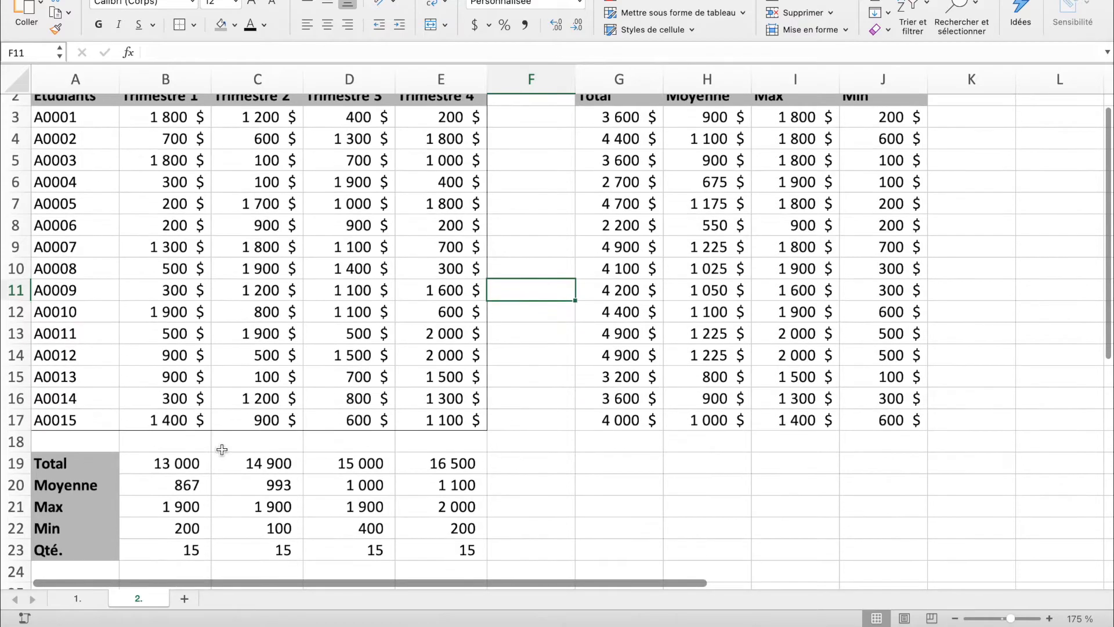
pyautogui.moveTo(91, 465)
pyautogui.mouseDown()
pyautogui.moveTo(348, 548)
pyautogui.moveTo(464, 550)
pyautogui.mouseUp()
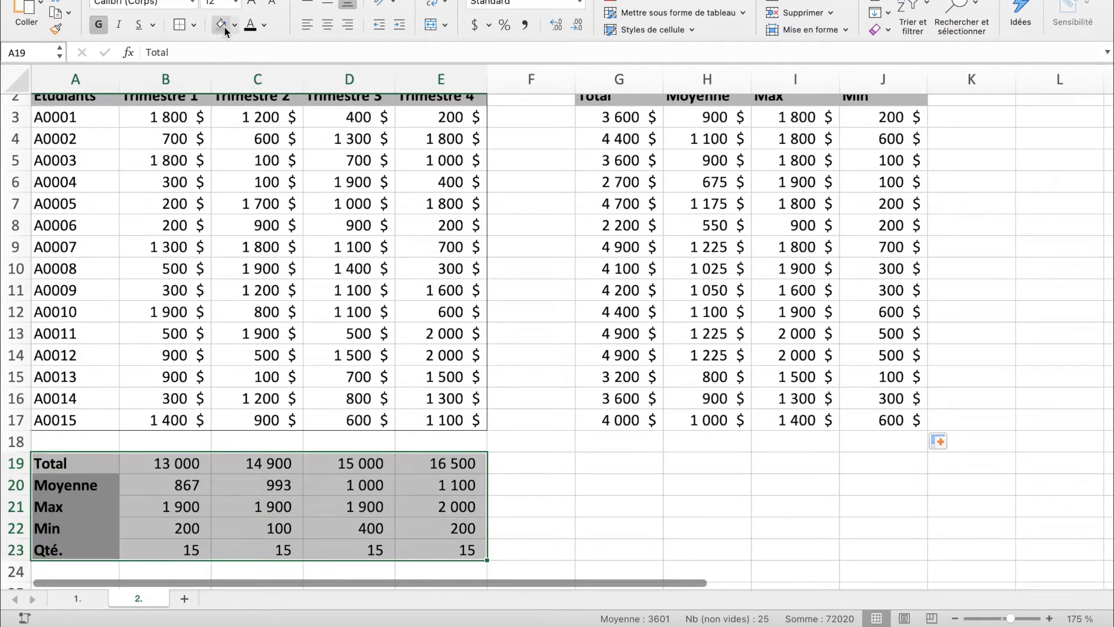
pyautogui.click(162, 462)
pyautogui.moveTo(162, 462); pyautogui.dragTo(435, 549)
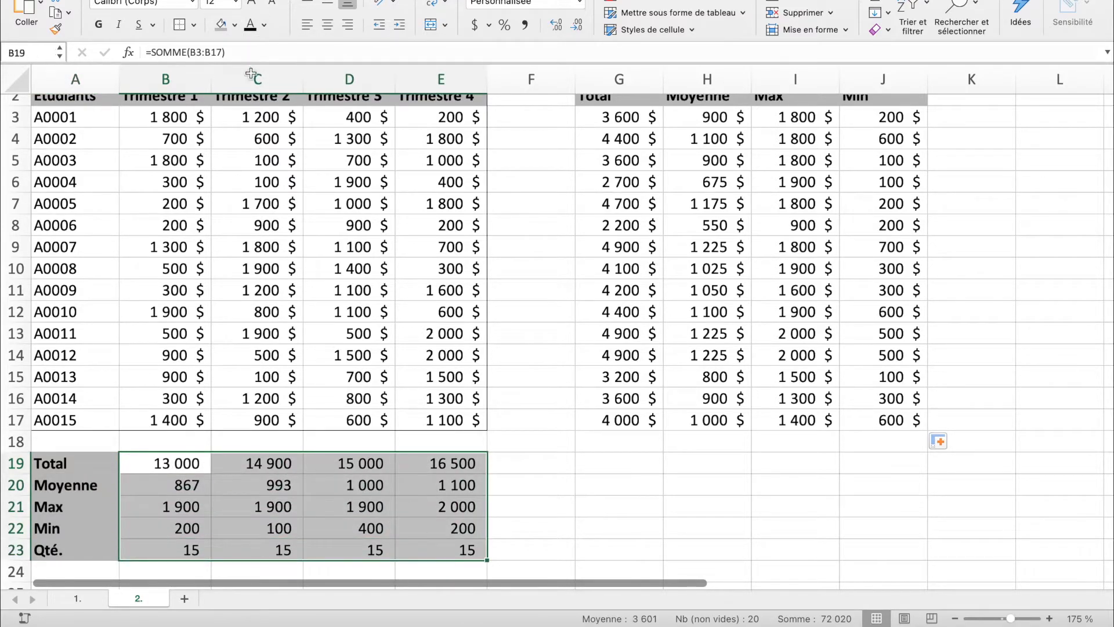
pyautogui.click(235, 25)
pyautogui.click(247, 52)
pyautogui.click(255, 182)
# Apply an outside border to both the quarterly summary block A19:E23 and the per-student summary block G2:J17.
pyautogui.moveTo(111, 462); pyautogui.dragTo(422, 552)
pyautogui.scroll(2, 587, 259)
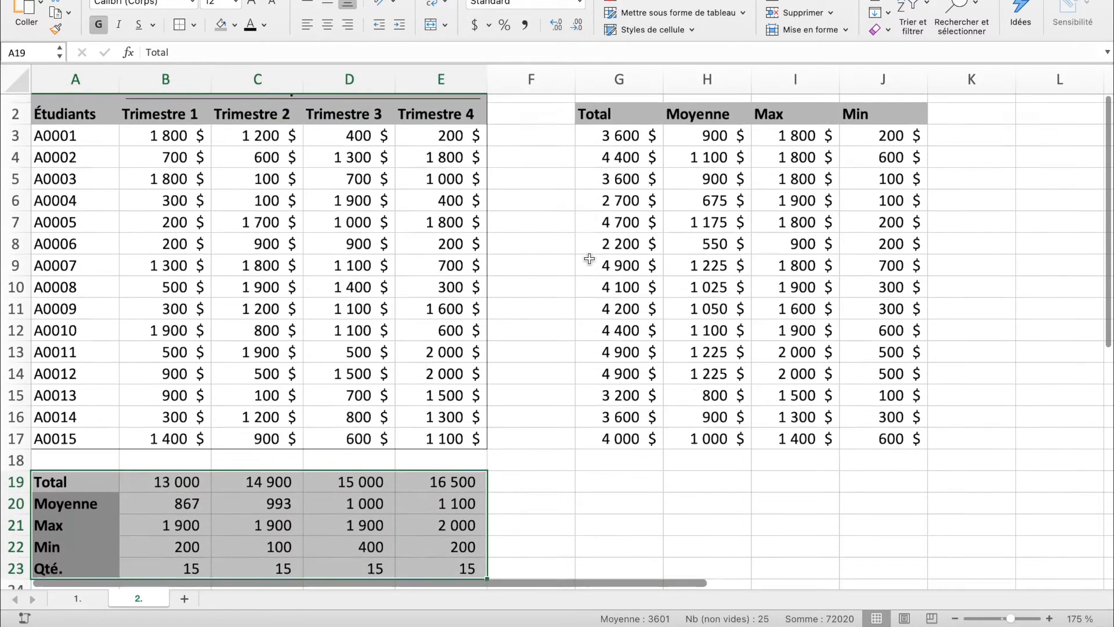
pyautogui.scroll(-1, 588, 263)
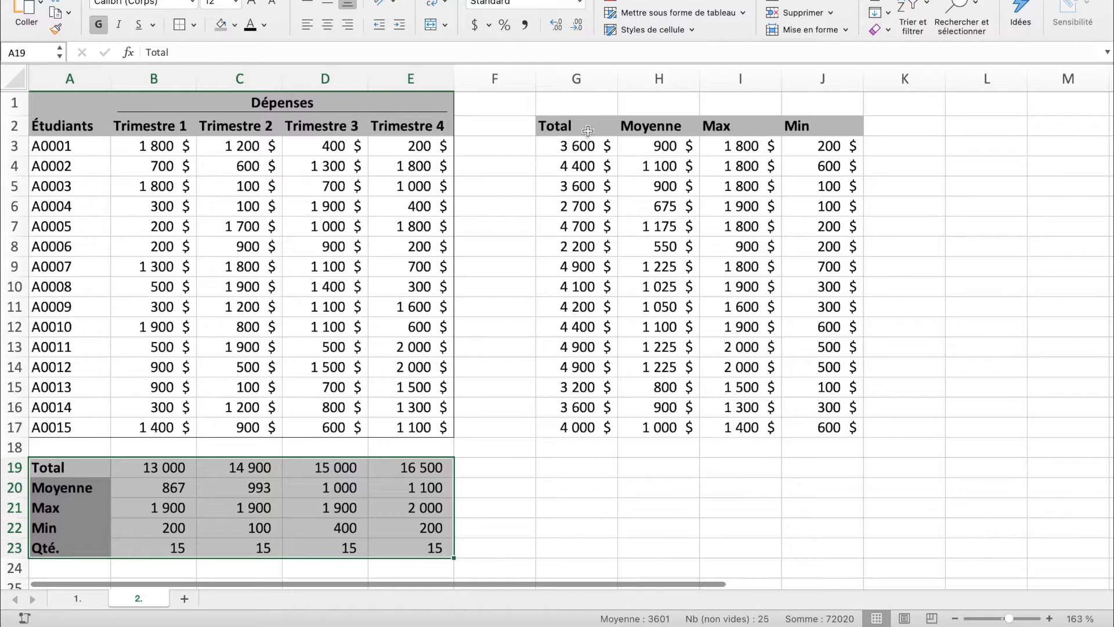
pyautogui.moveTo(584, 127); pyautogui.dragTo(827, 424)
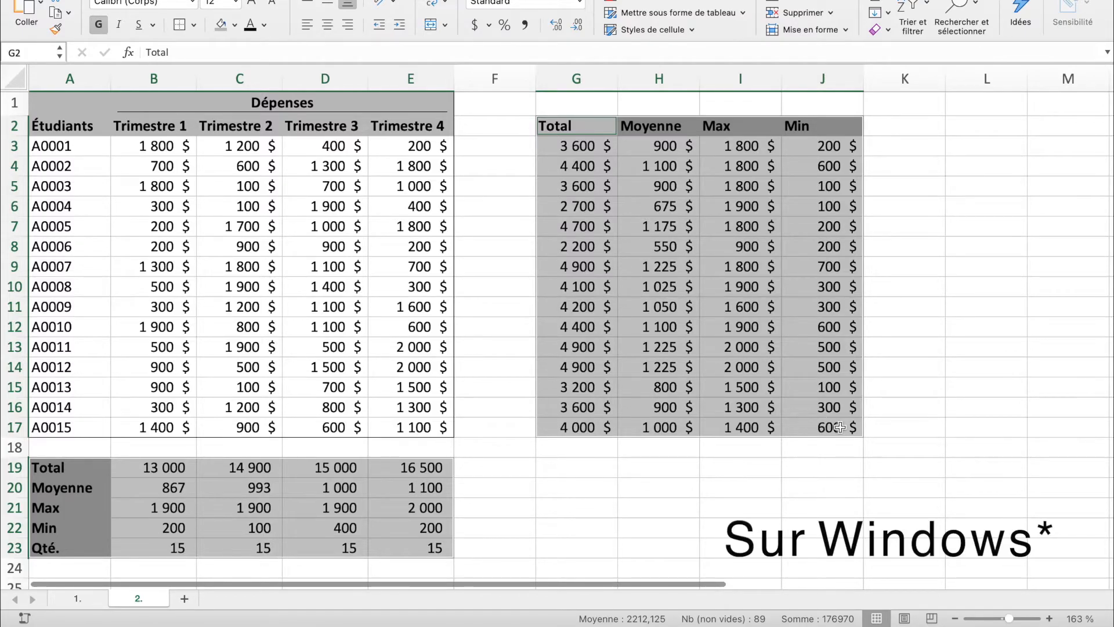
pyautogui.click(337, 372)
pyautogui.moveTo(48, 467); pyautogui.dragTo(444, 548)
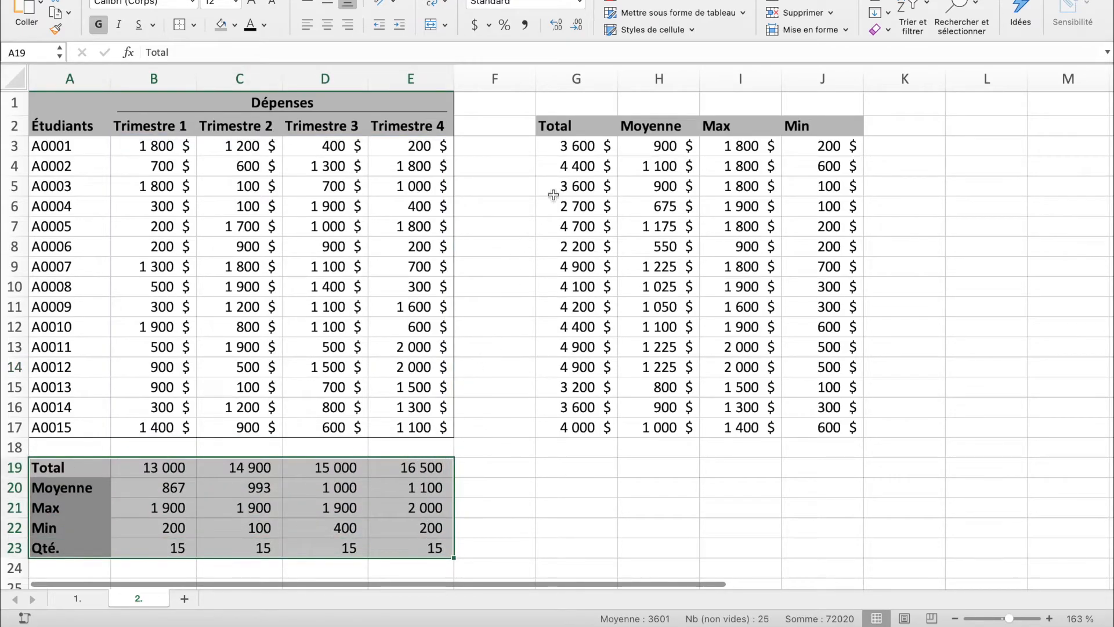
pyautogui.moveTo(554, 128); pyautogui.dragTo(818, 426)
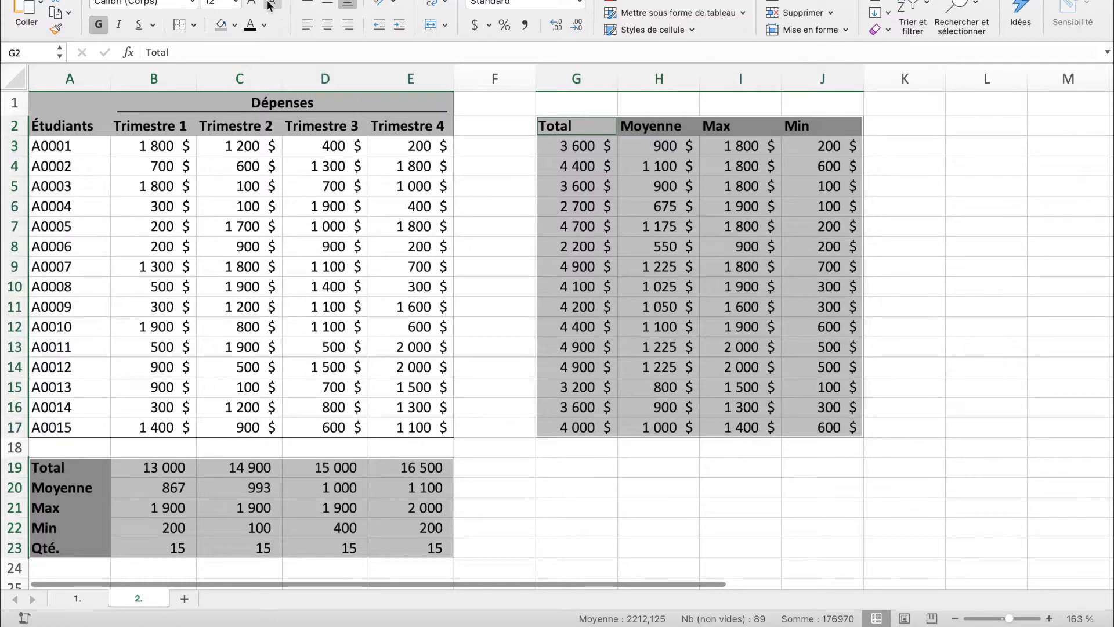
pyautogui.click(180, 26)
pyautogui.click(694, 477)
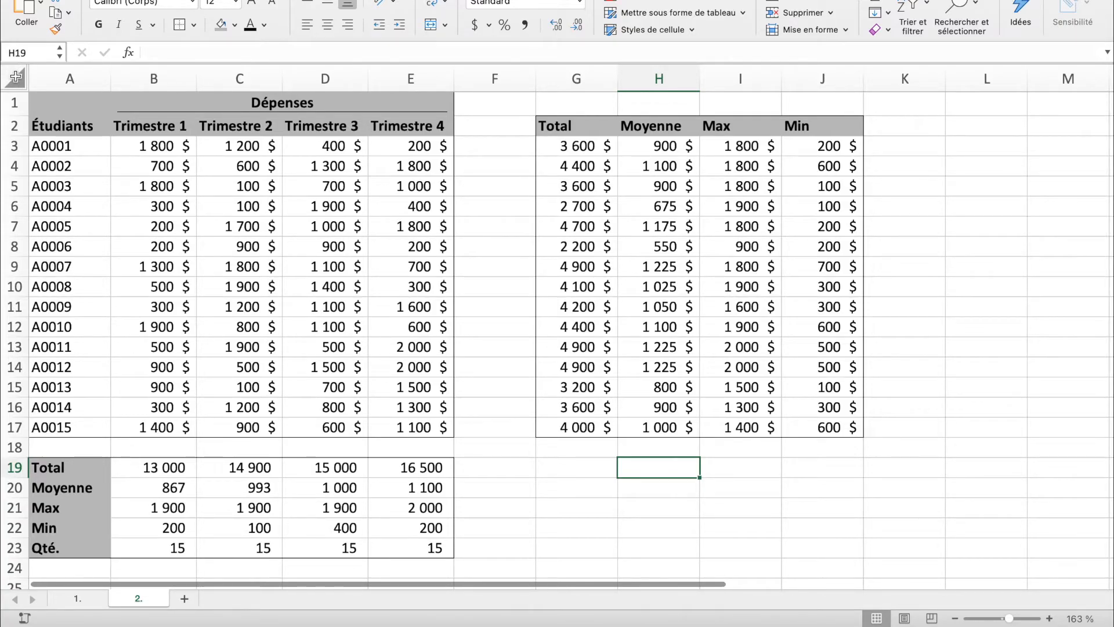
# Fill the whole sheet white except the grey cells G2:J2, A1:E2 and A19:A23, and narrow column F.
pyautogui.click(16, 76)
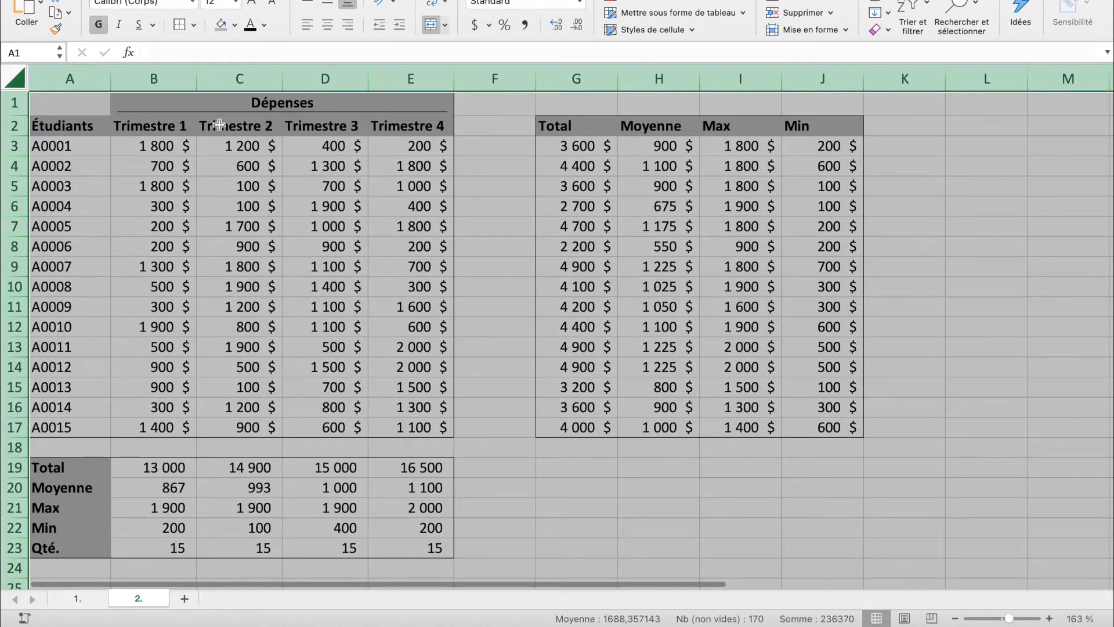
pyautogui.moveTo(584, 123); pyautogui.dragTo(785, 122)
pyautogui.moveTo(388, 128); pyautogui.dragTo(68, 103)
pyautogui.moveTo(60, 475); pyautogui.dragTo(63, 555)
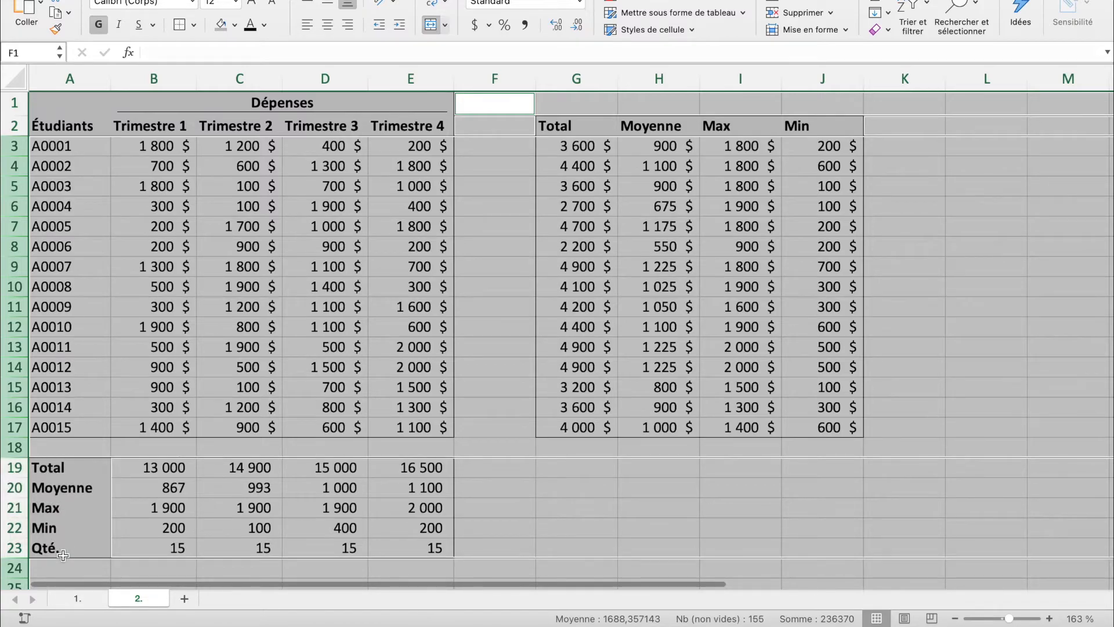
pyautogui.click(234, 25)
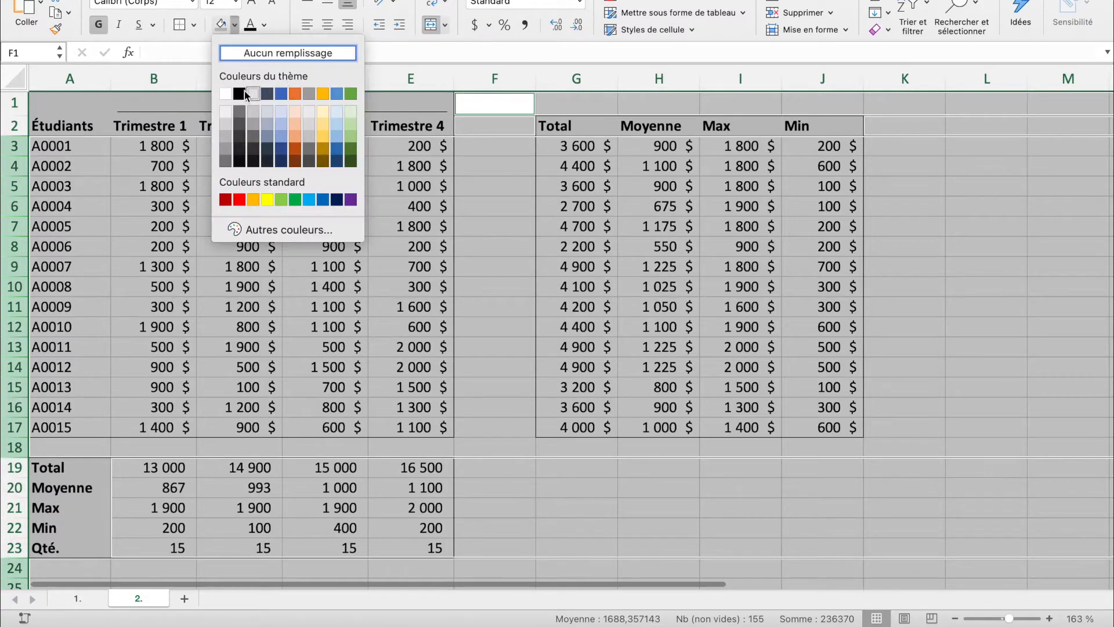
pyautogui.click(226, 94)
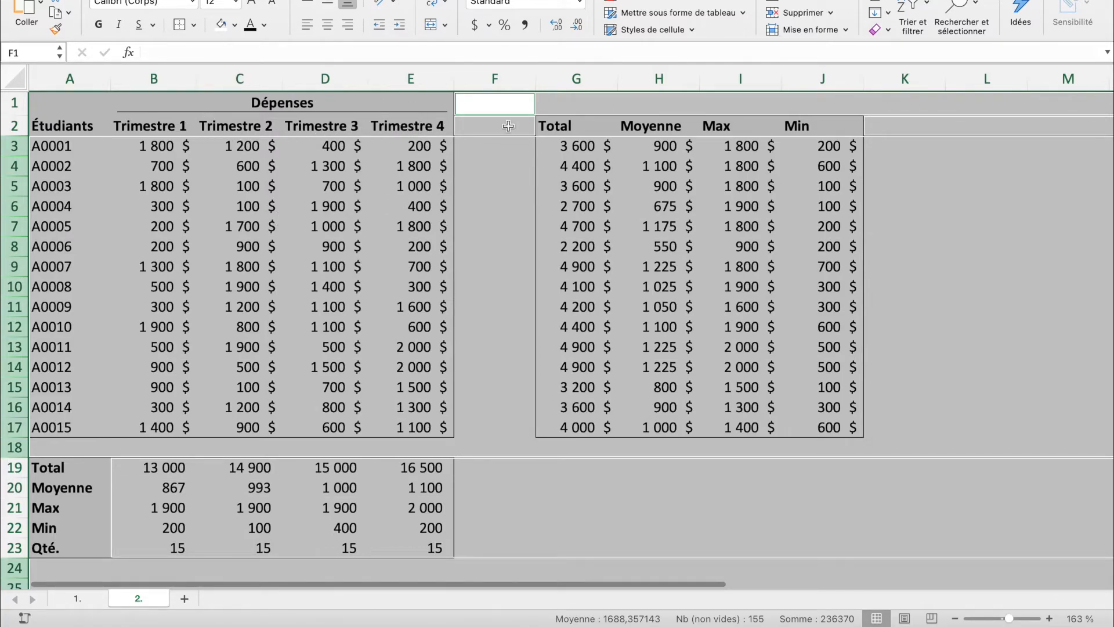
pyautogui.click(586, 166)
pyautogui.click(951, 209)
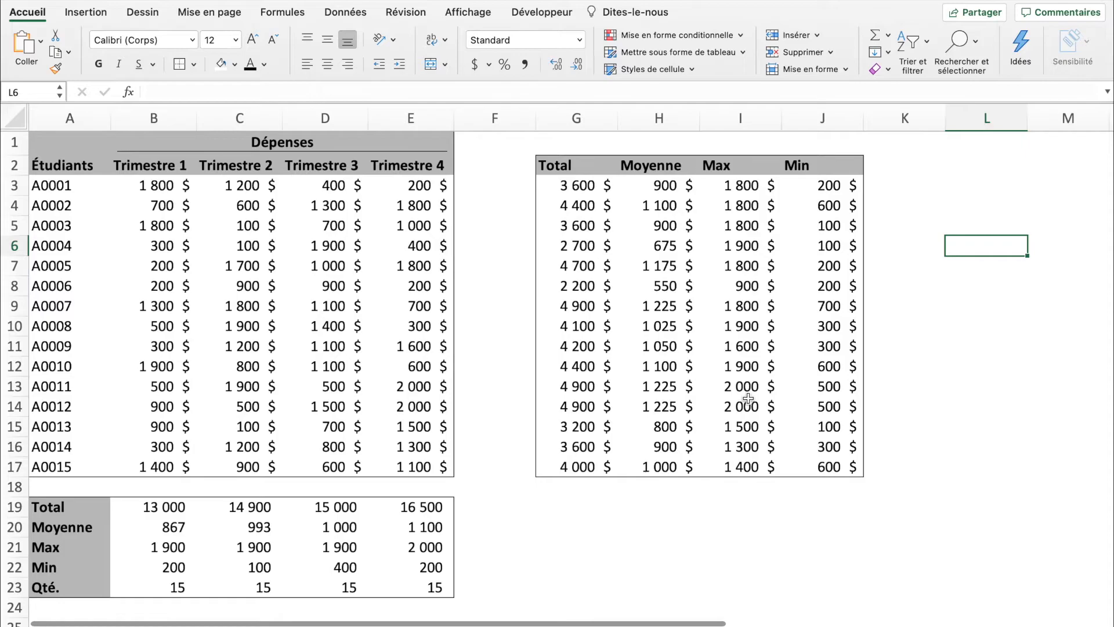
pyautogui.moveTo(535, 123); pyautogui.dragTo(474, 121)
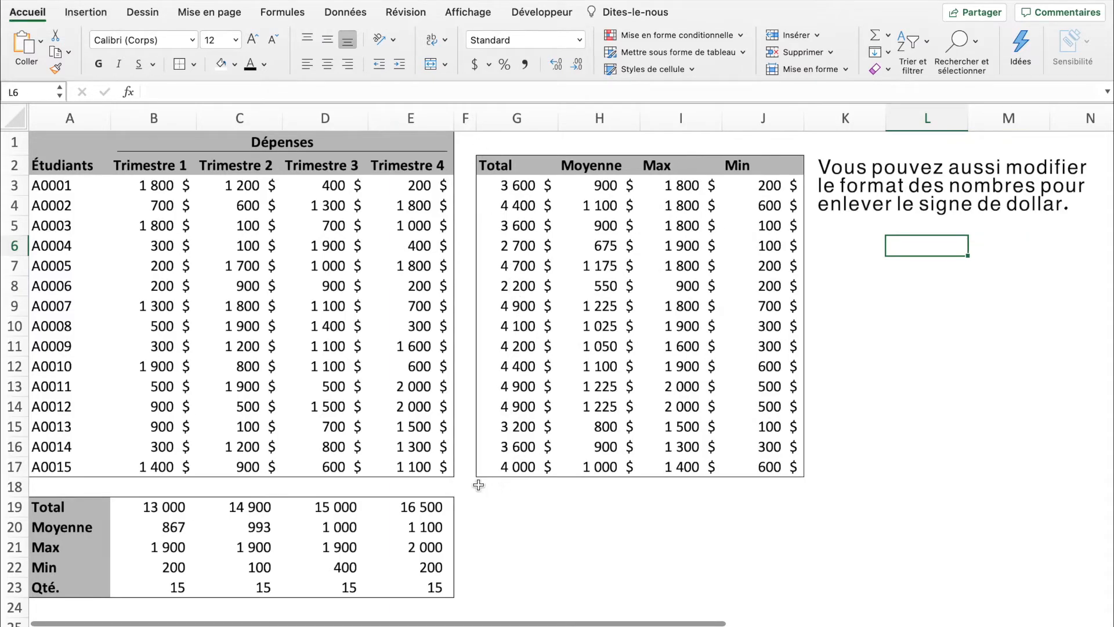
# Merge and center G19:I19 below the per-student summary and apply the comma number style to it.
pyautogui.click(512, 508)
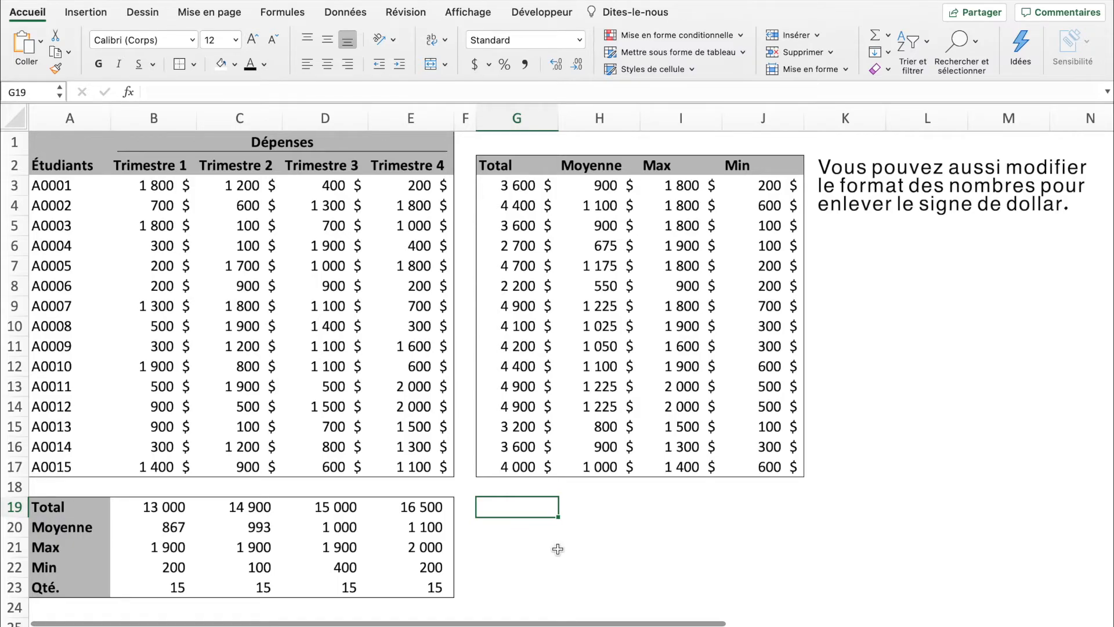
pyautogui.hotkey('shift', 'Right')
pyautogui.hotkey('shift', 'Right')
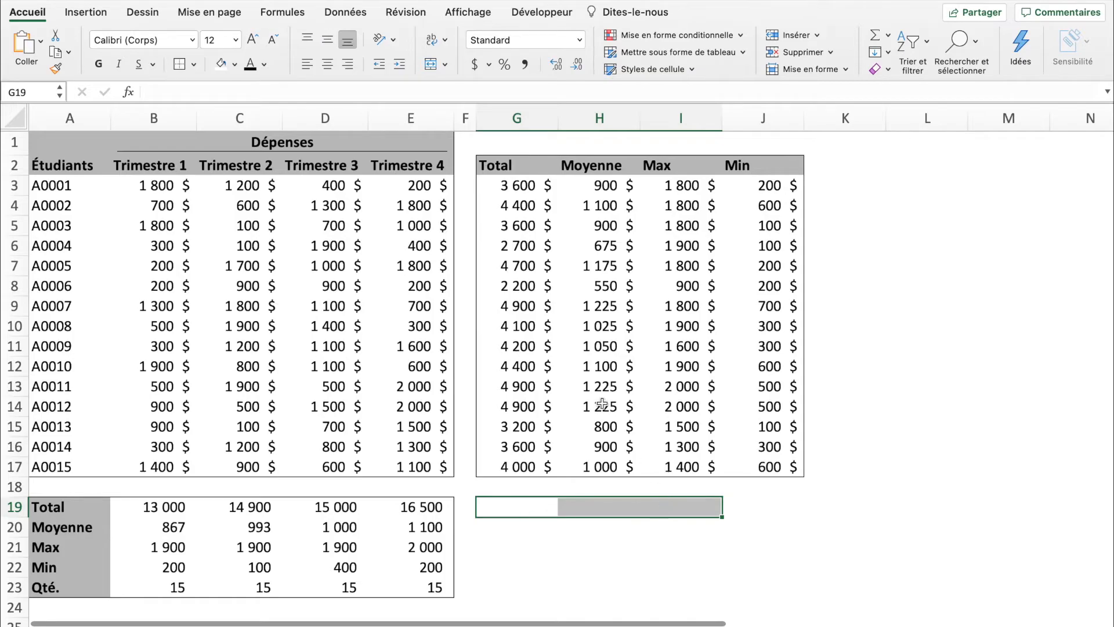
pyautogui.click(430, 64)
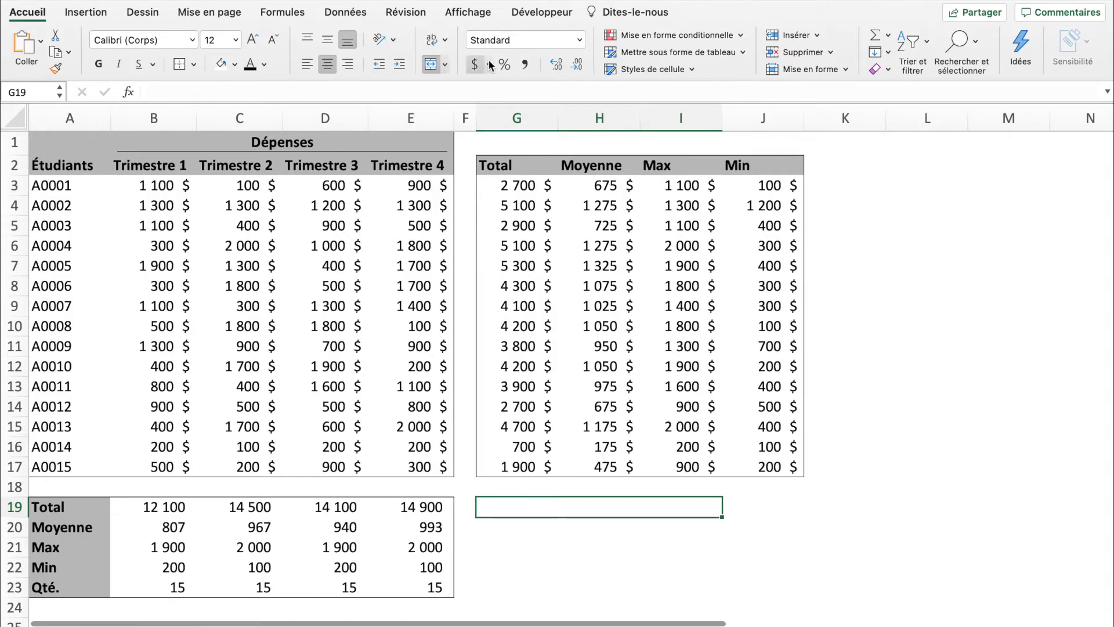
pyautogui.click(529, 64)
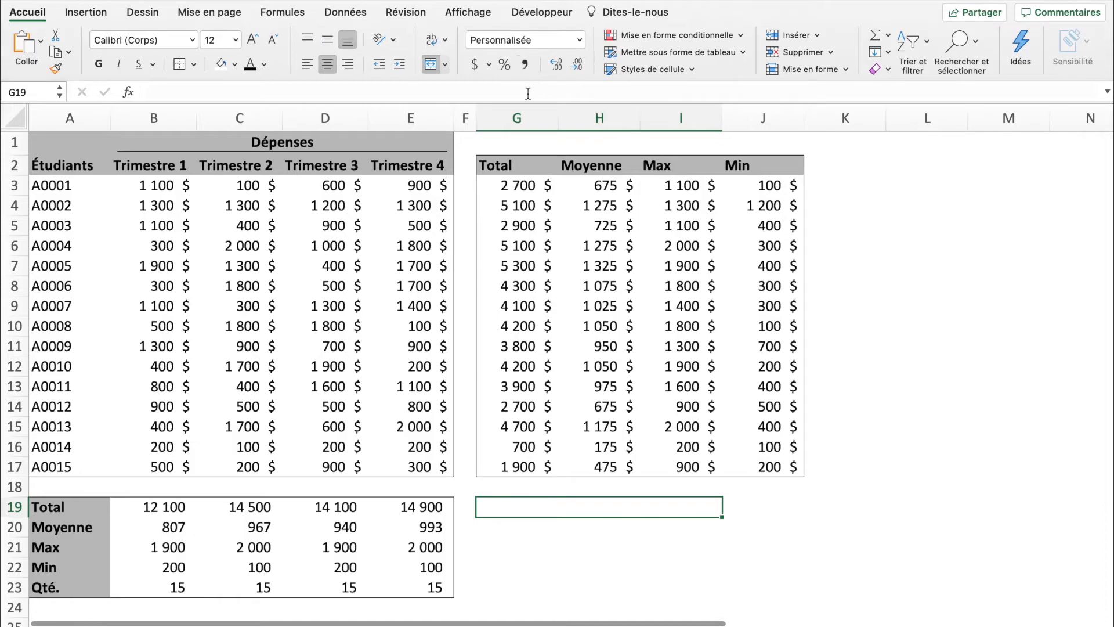
# Enter the heading Recherche in the merged cell G19:I19 and underline it.
pyautogui.write('Recherche')
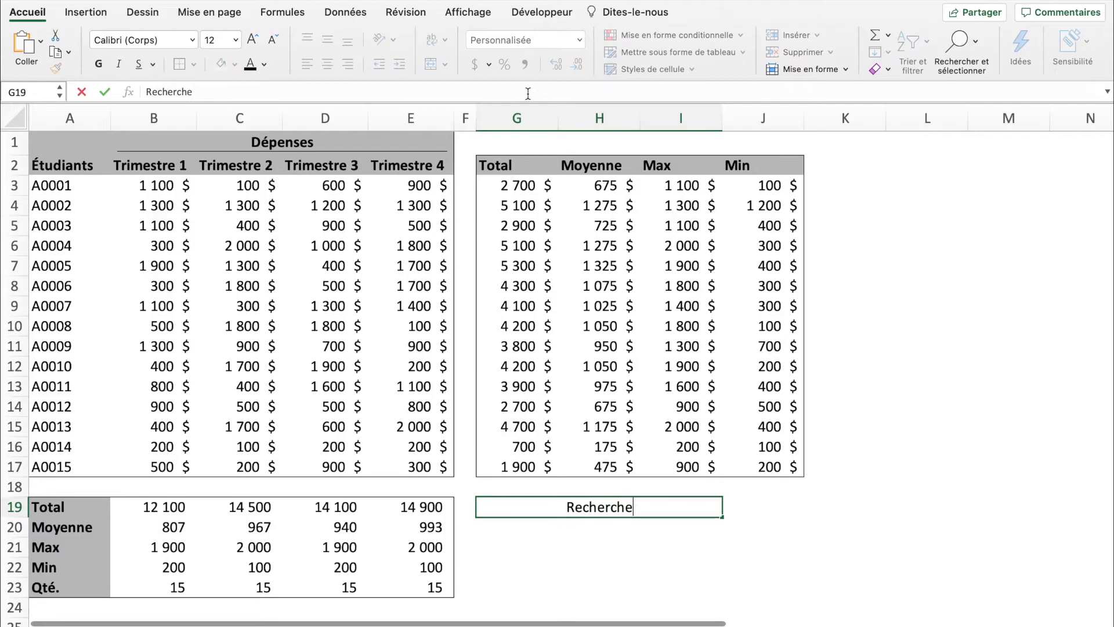
pyautogui.press('Return')
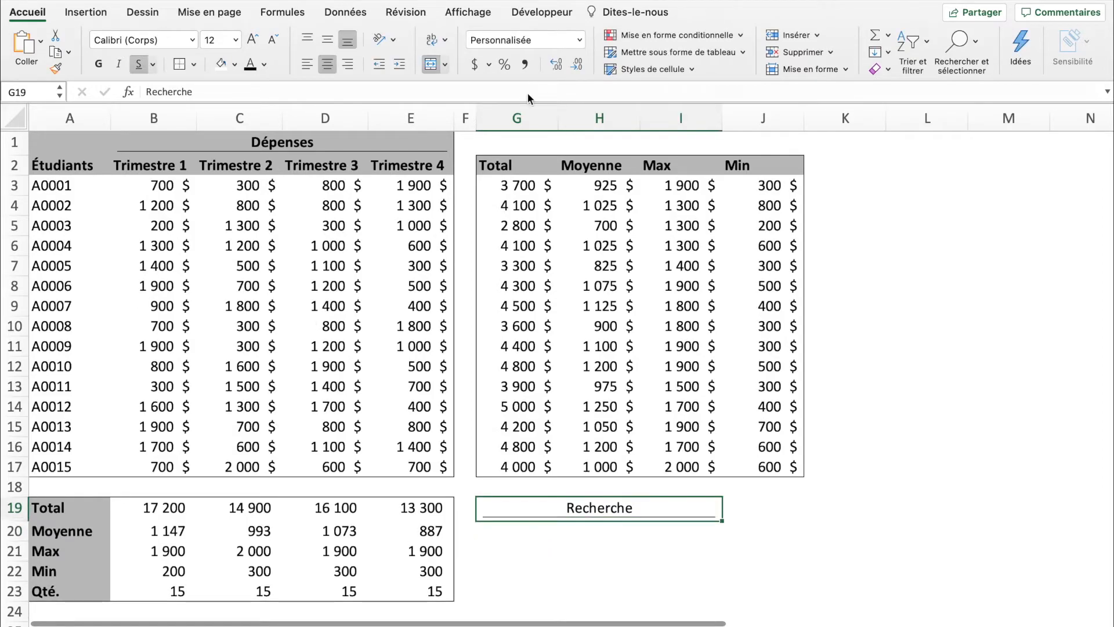
pyautogui.press('Return')
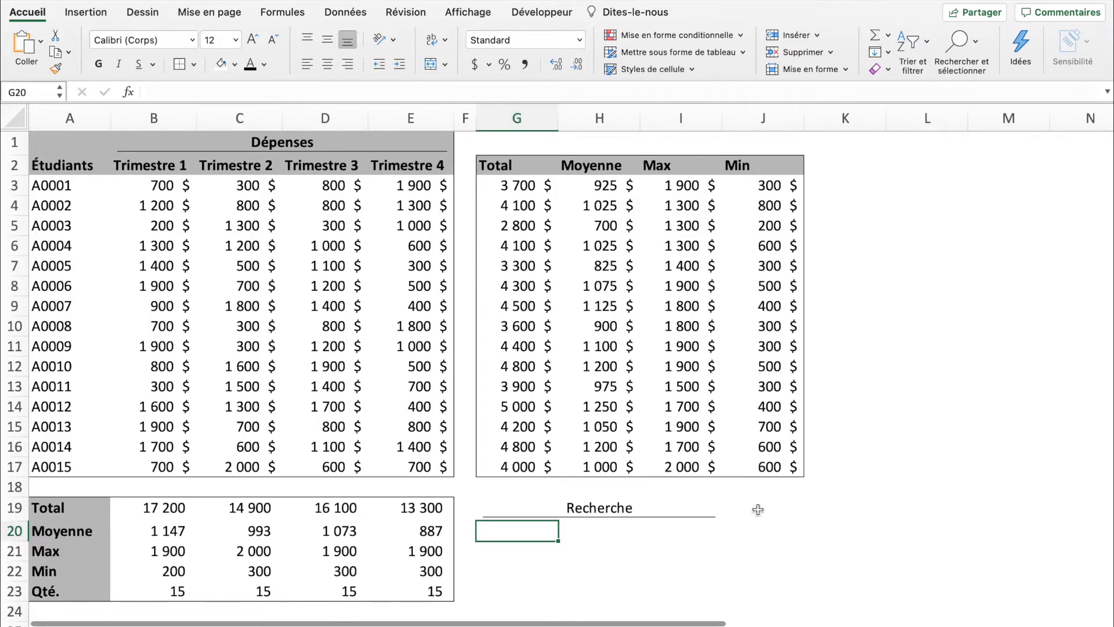
# Enter the lookup column headings under Recherche: A00 in G20, Trimestre in H20 and Montant in I20.
pyautogui.click(662, 529)
pyautogui.write('Montant')
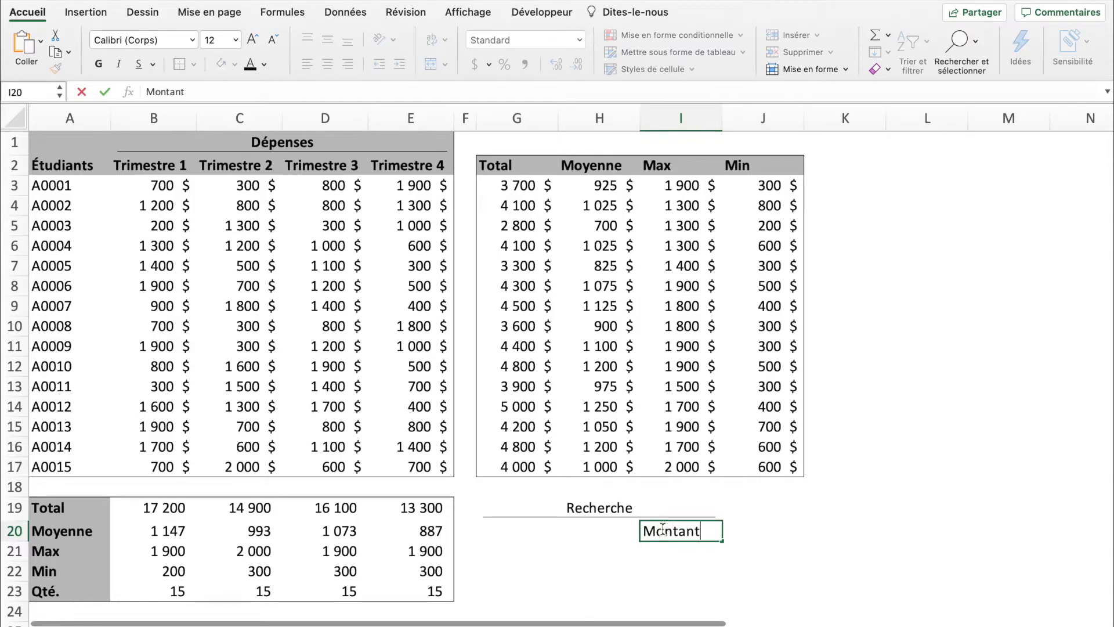
pyautogui.press('Left')
pyautogui.press('Left')
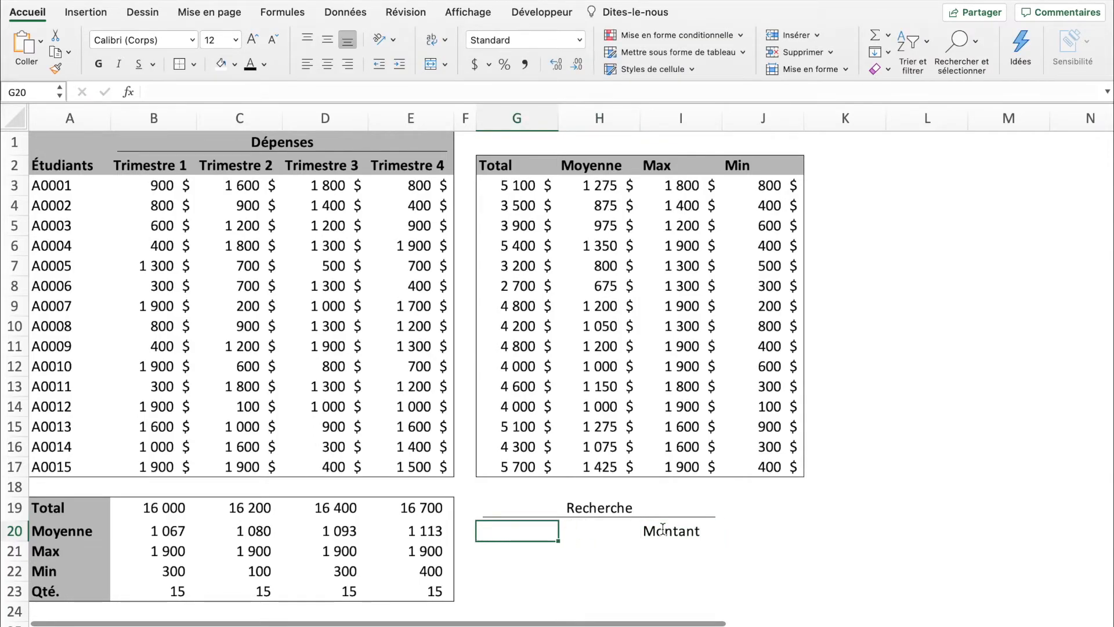
pyautogui.write('A00')
pyautogui.press('Tab')
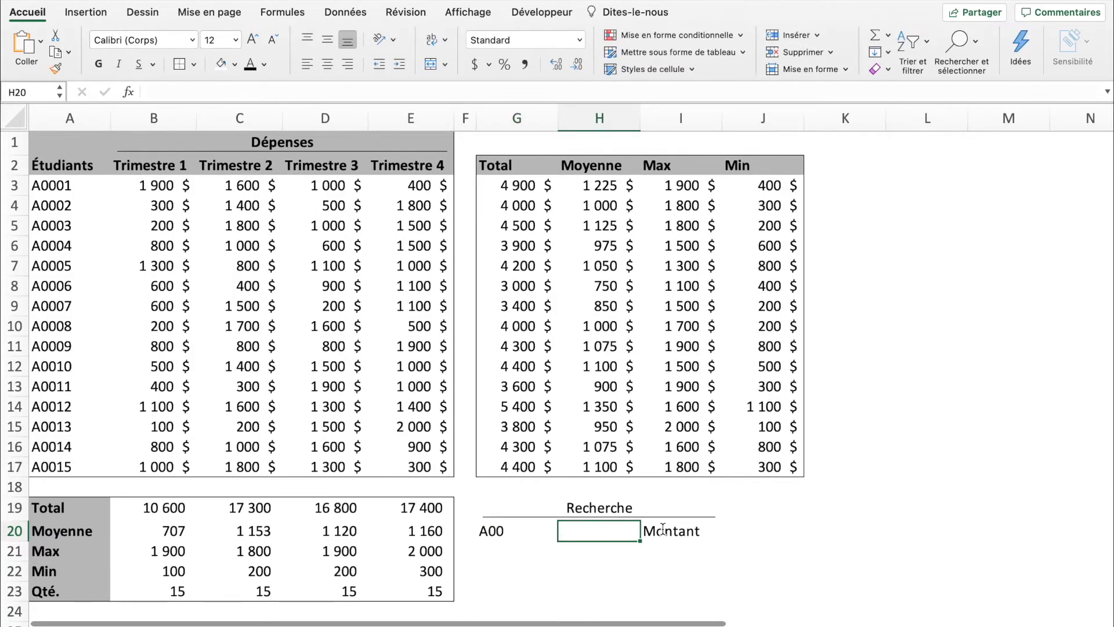
pyautogui.write('Trimestre')
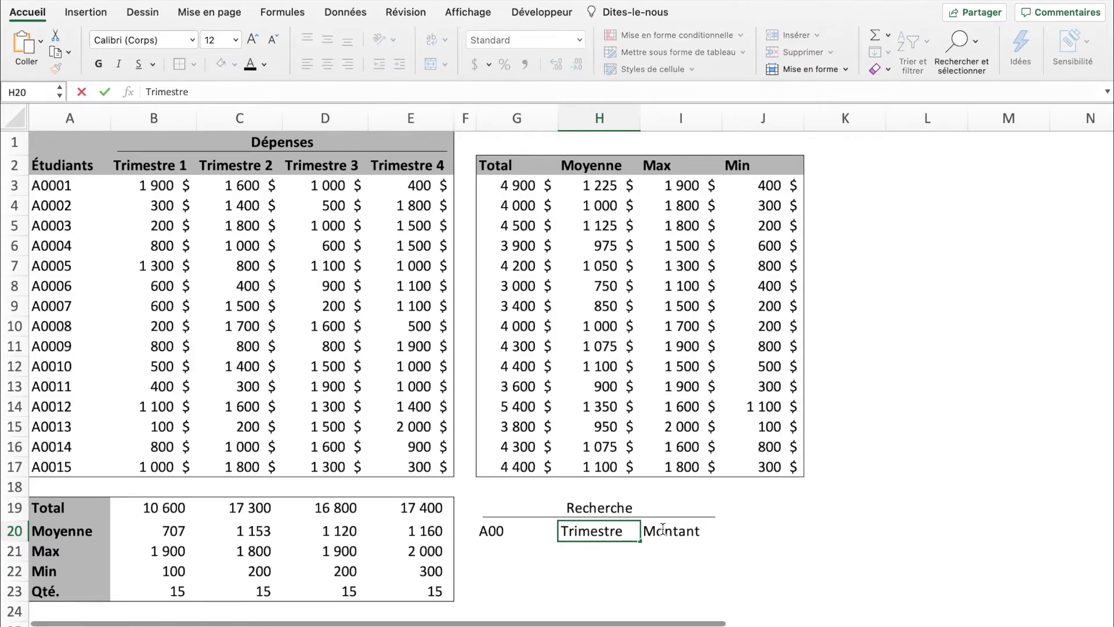
pyautogui.press('Return')
# Apply the comma number style and underlining to the lookup headings in G20:I20.
pyautogui.moveTo(663, 530); pyautogui.dragTo(505, 531)
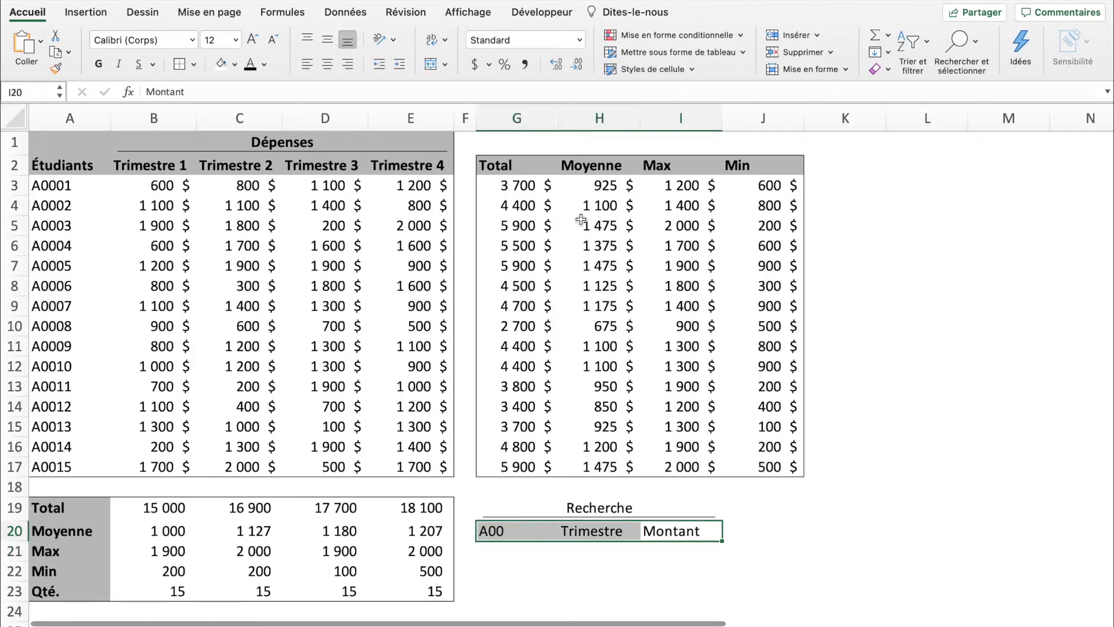
pyautogui.click(524, 64)
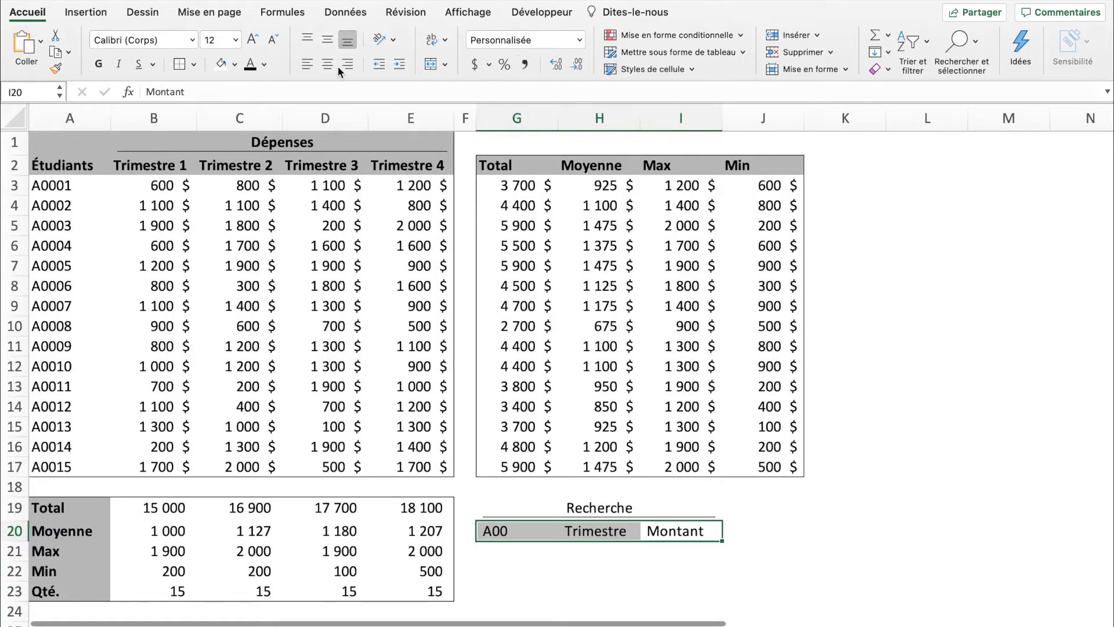
pyautogui.click(139, 64)
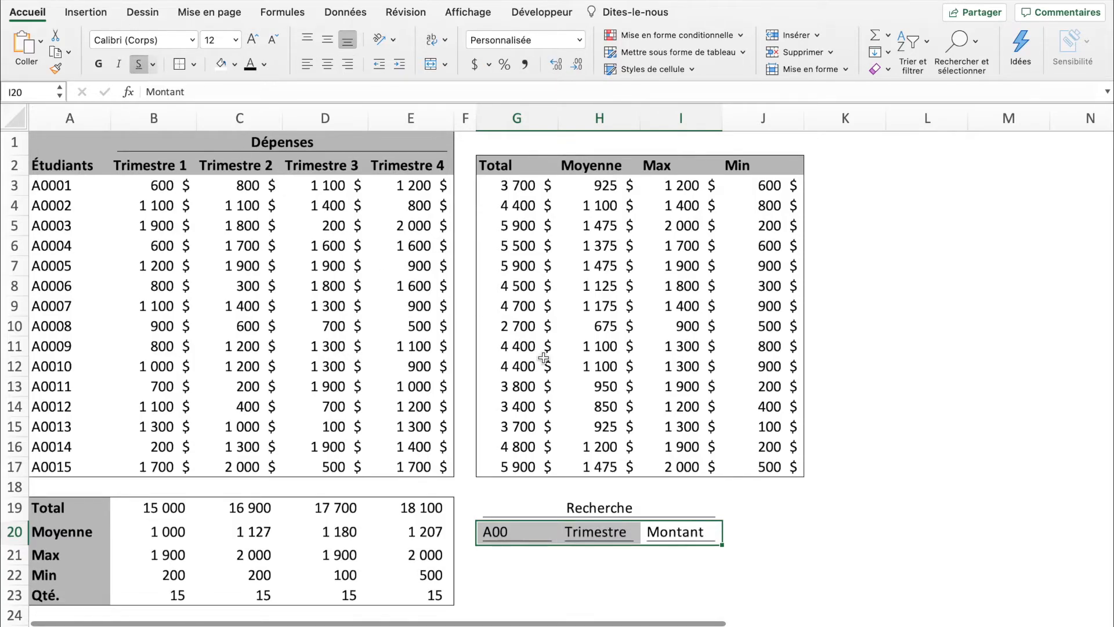
# Center the lookup headings A00, Trimestre and Montant in G20:I20.
pyautogui.click(325, 67)
pyautogui.click(696, 560)
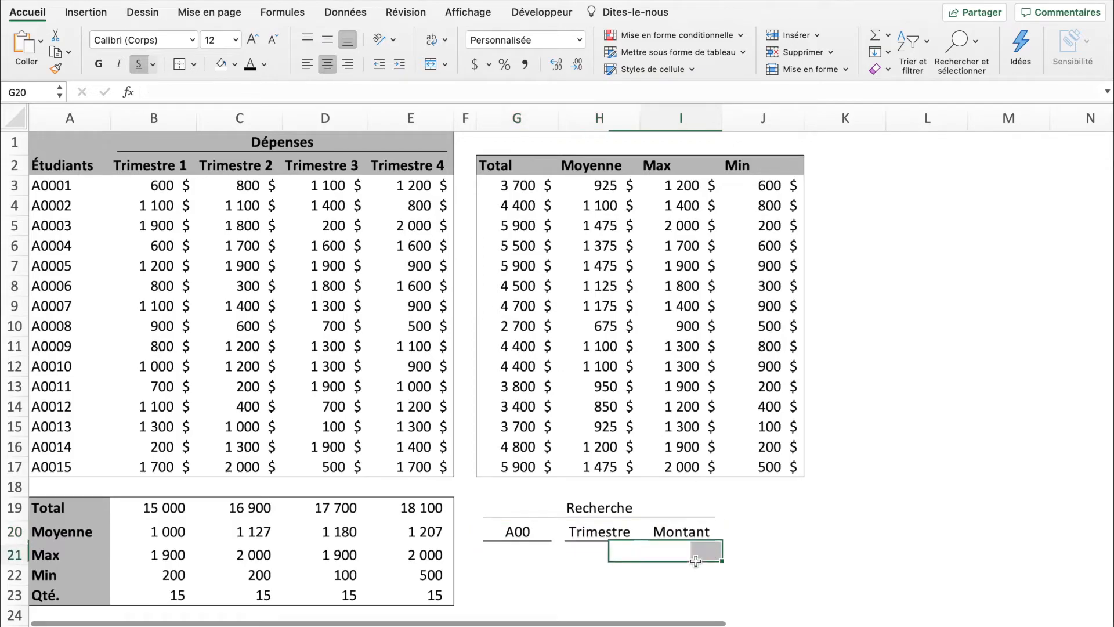
# Enter the lookup criteria below the headings: A0001 in G21 and Trimestre 1 in H21.
pyautogui.scroll(-3, 685, 565)
pyautogui.click(522, 490)
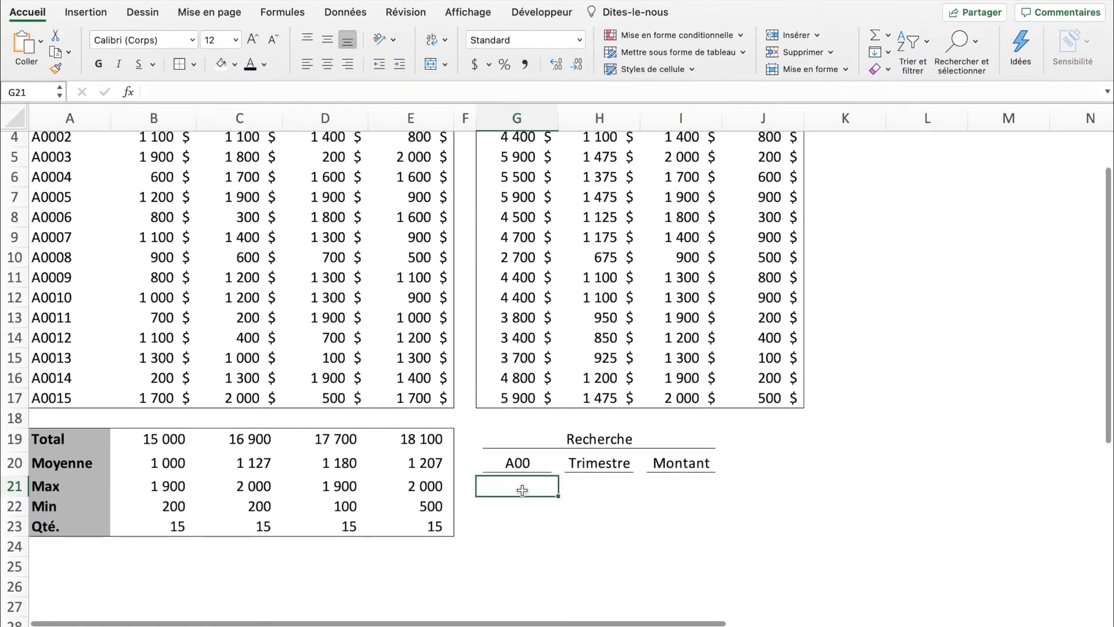
pyautogui.scroll(1, 583, 492)
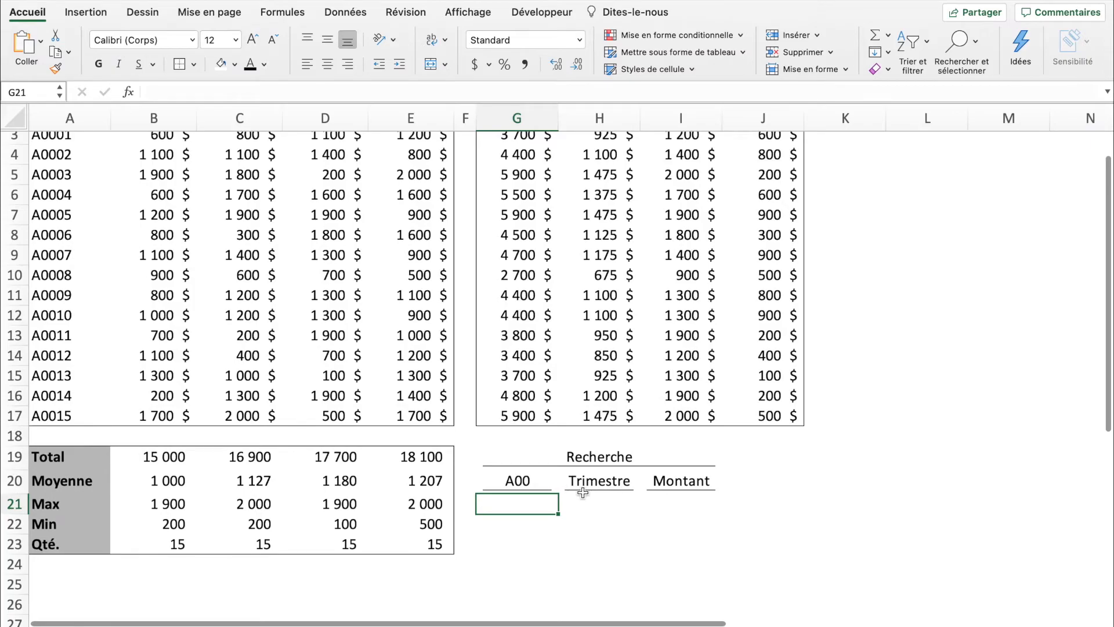
pyautogui.write('A00')
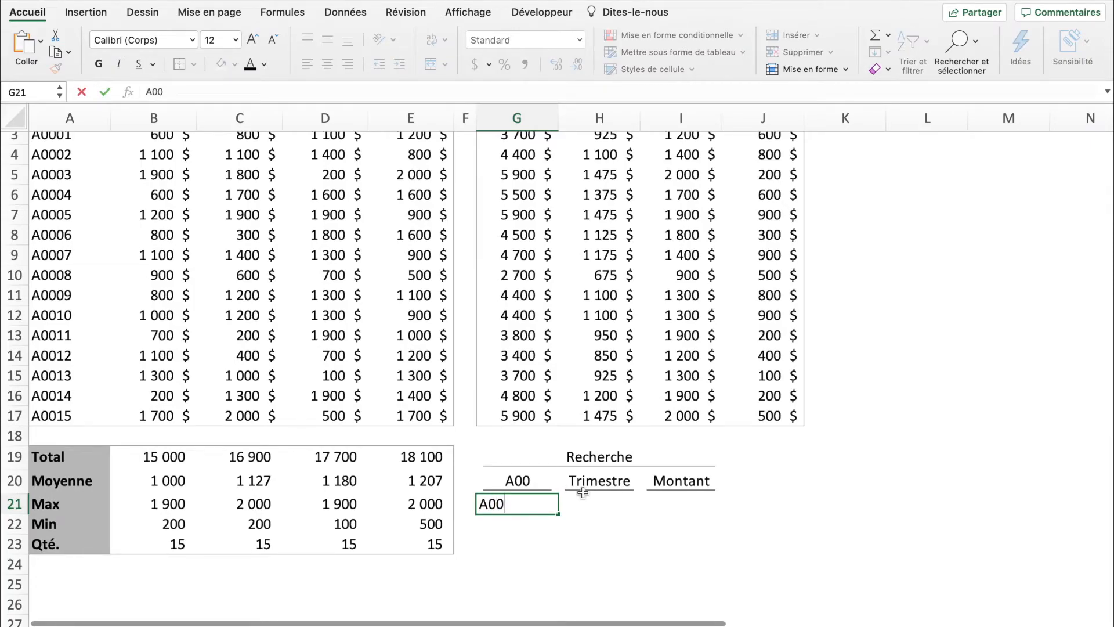
pyautogui.write('01')
pyautogui.click(589, 505)
pyautogui.write('Trimestre')
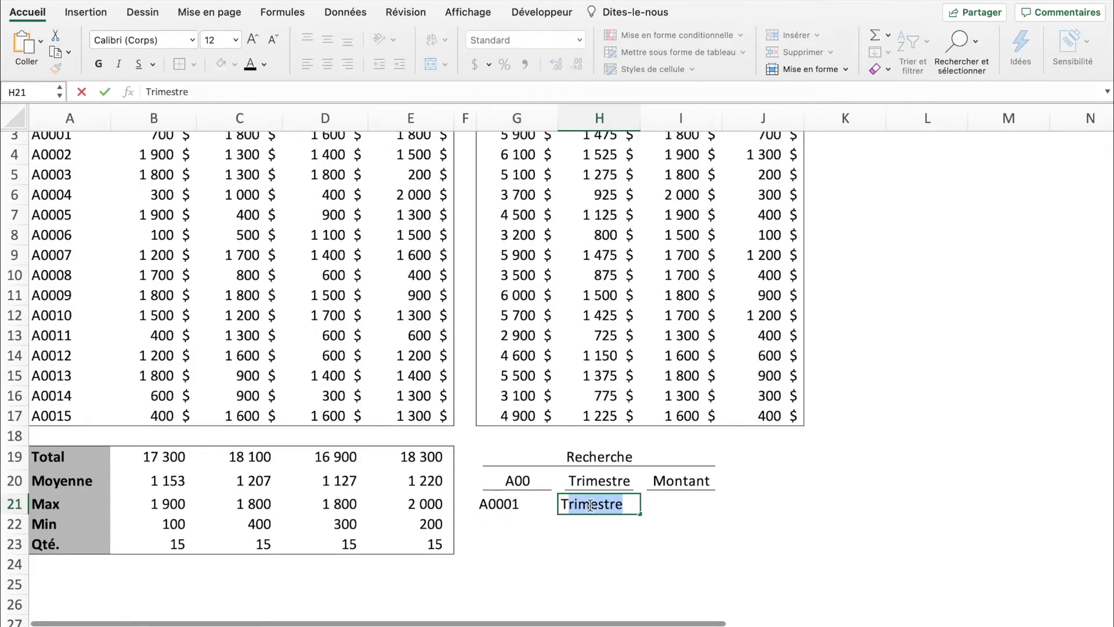
pyautogui.press('Tab')
pyautogui.doubleClick(591, 505)
pyautogui.click(630, 506)
pyautogui.write('1')
pyautogui.click(673, 509)
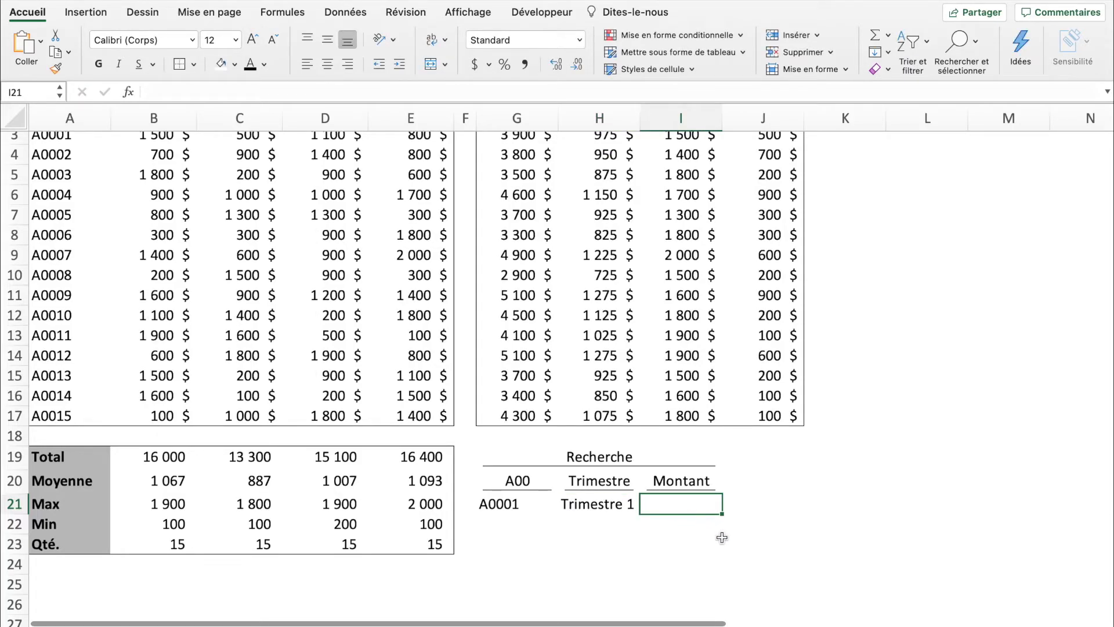
# Fill the lookup headings in G19:I20 with a light gray theme colour.
pyautogui.scroll(3, 722, 537)
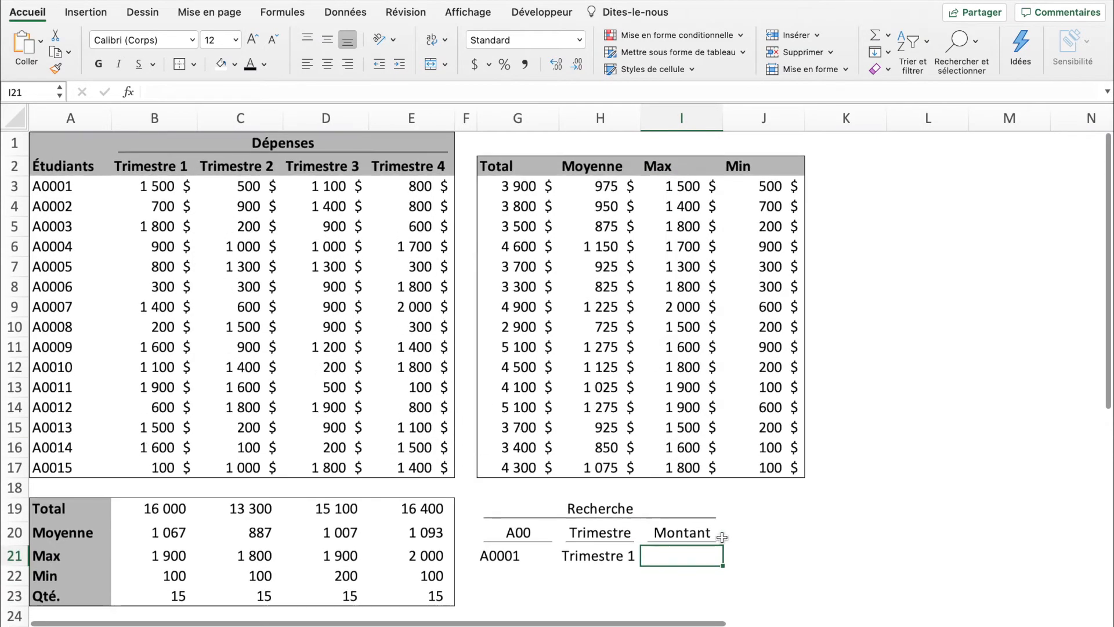
pyautogui.moveTo(713, 533); pyautogui.dragTo(521, 500)
pyautogui.click(235, 65)
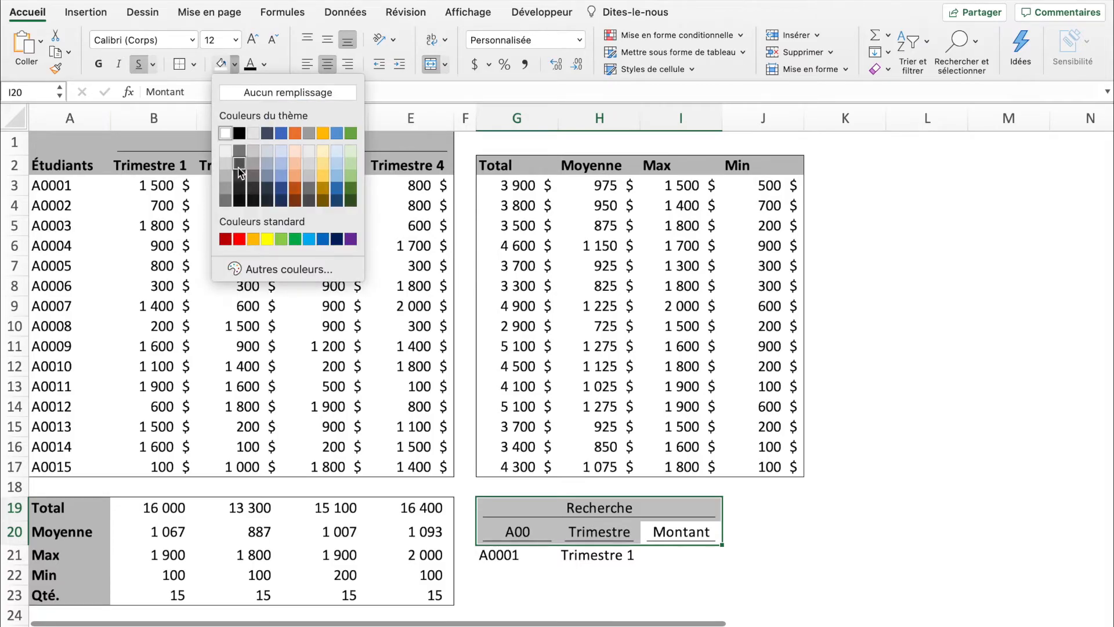
pyautogui.click(253, 152)
pyautogui.click(516, 452)
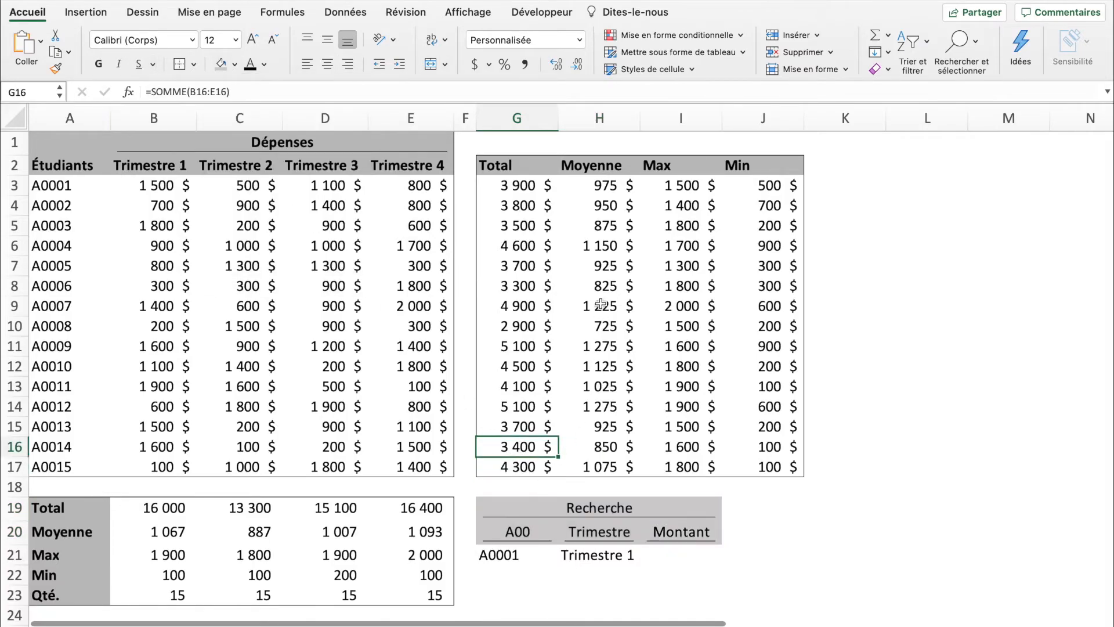
# Copy the formatting of the Total heading in G2 onto G19:I20 and remove the borders from that range.
pyautogui.click(524, 167)
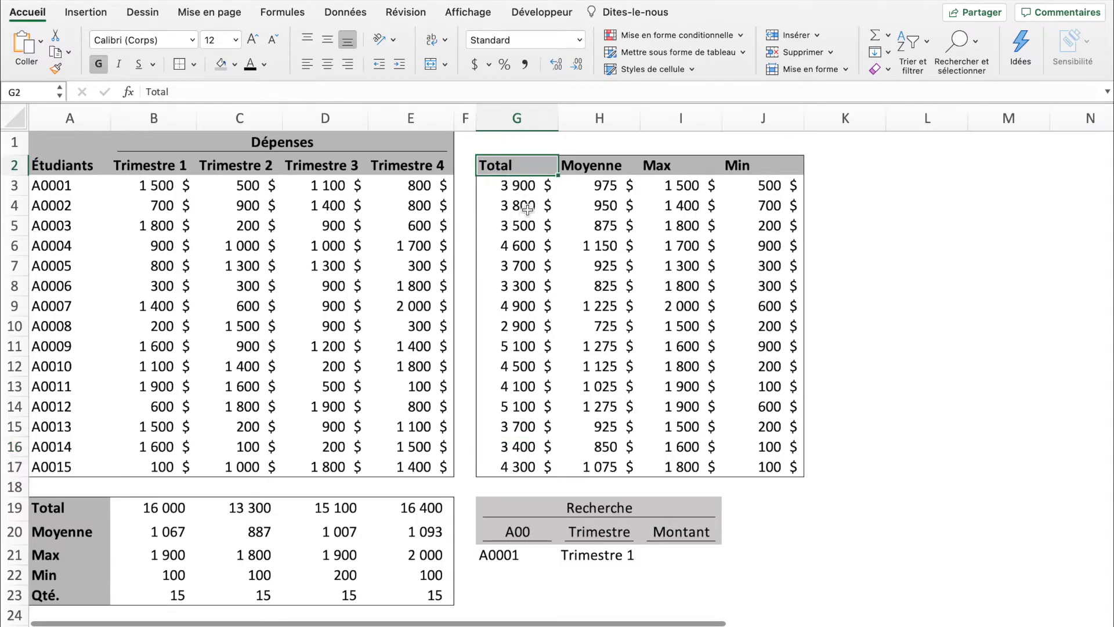
pyautogui.click(55, 69)
pyautogui.click(530, 506)
pyautogui.moveTo(529, 506); pyautogui.dragTo(647, 534)
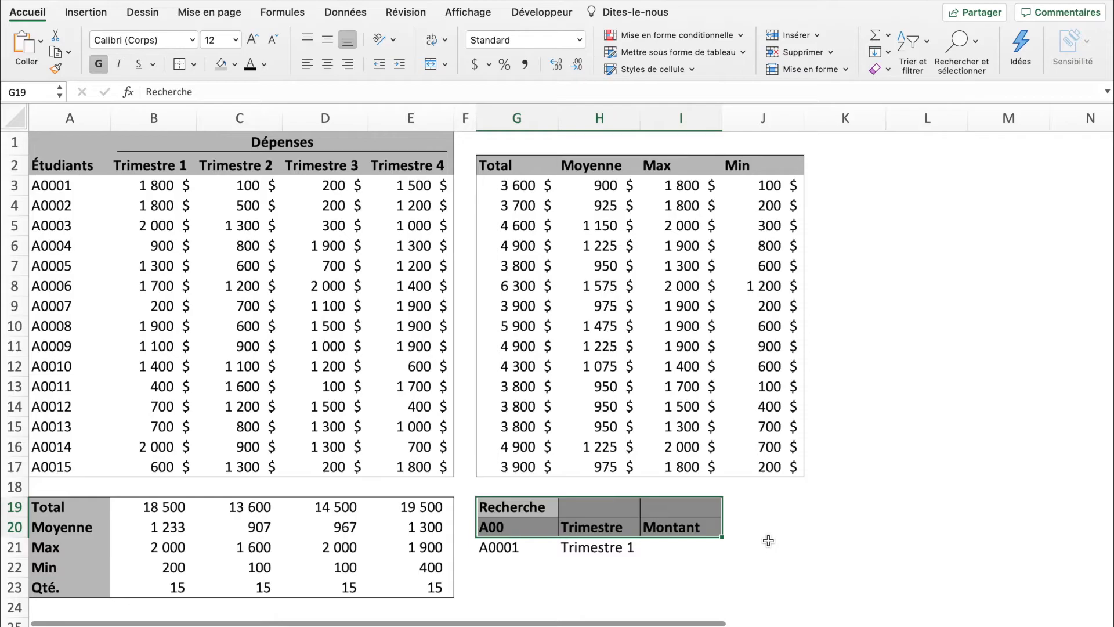
pyautogui.click(195, 64)
pyautogui.click(244, 189)
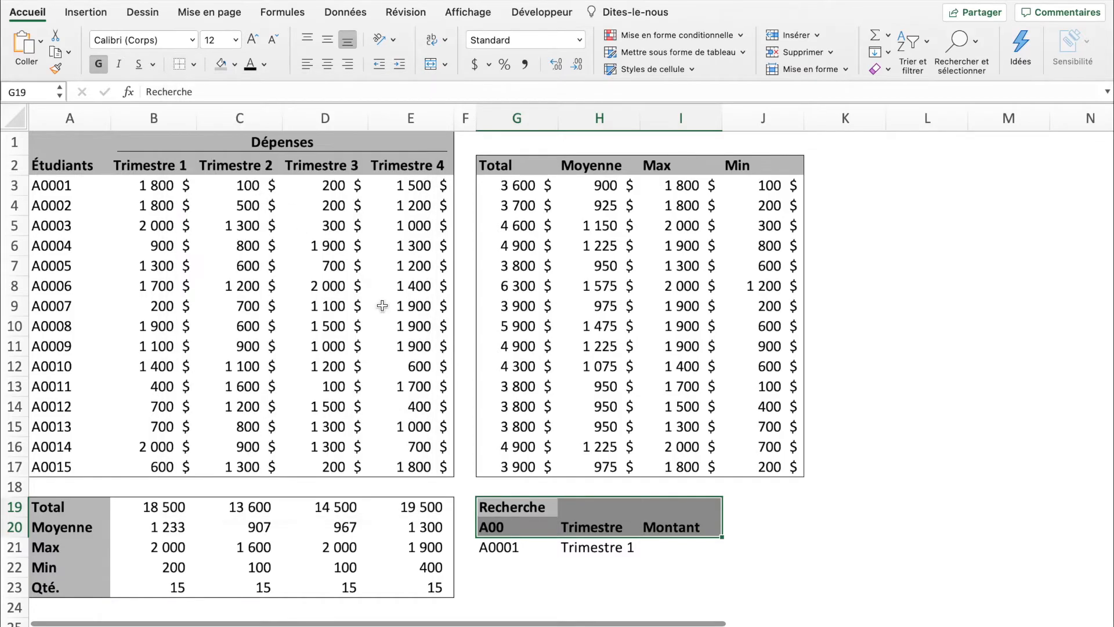
# Merge and center the Recherche heading across G19:I19, with the comma number style and an underline.
pyautogui.moveTo(533, 507); pyautogui.dragTo(678, 507)
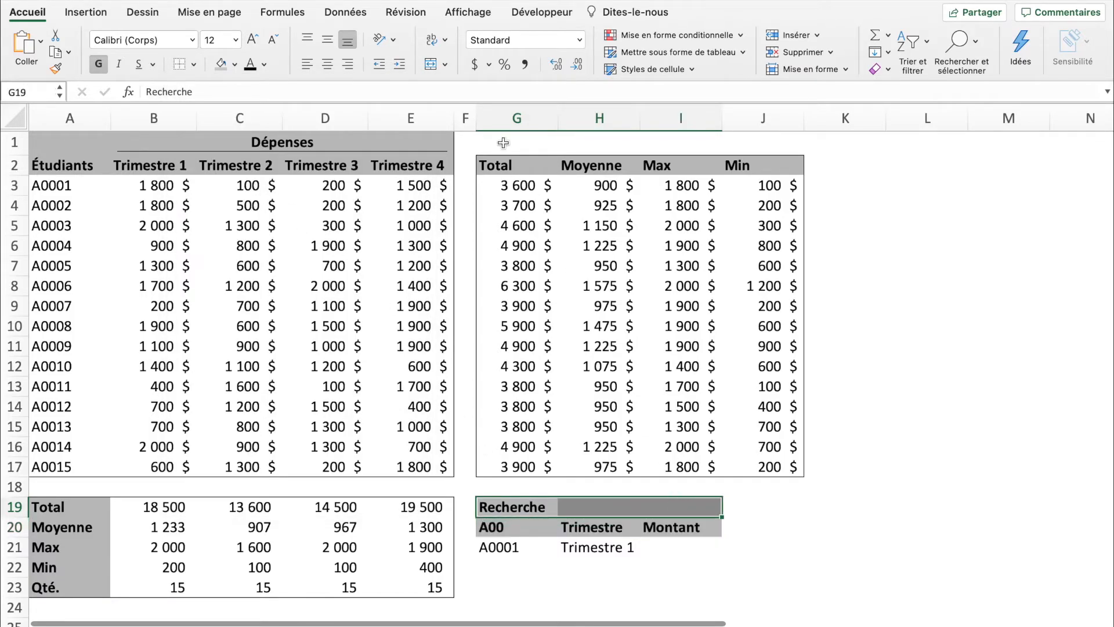
pyautogui.click(430, 65)
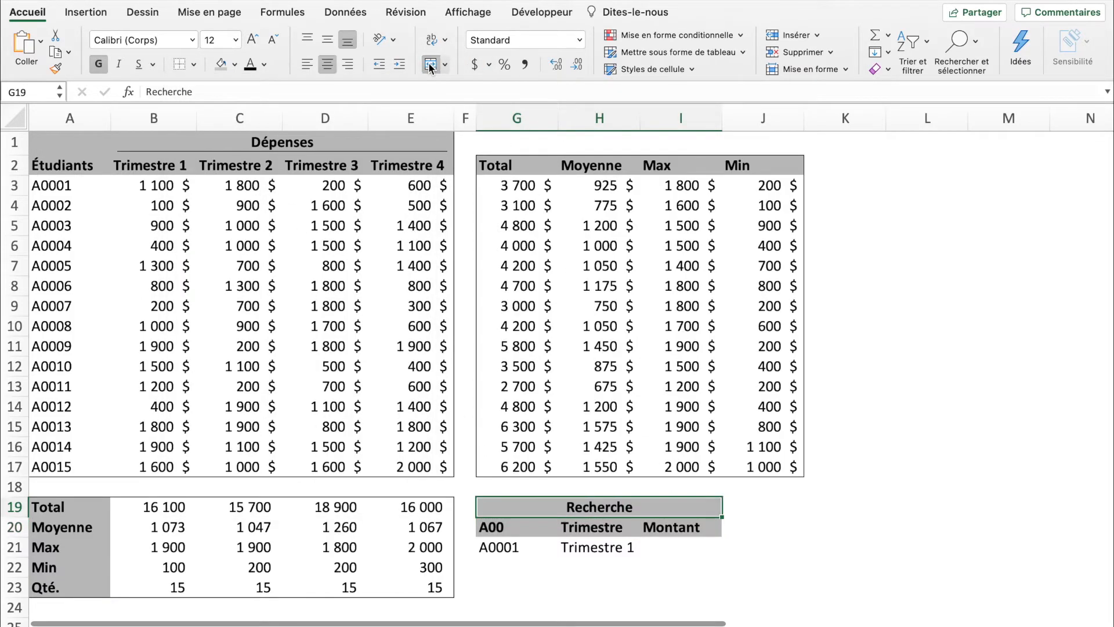
pyautogui.click(525, 65)
pyautogui.press('super+u')
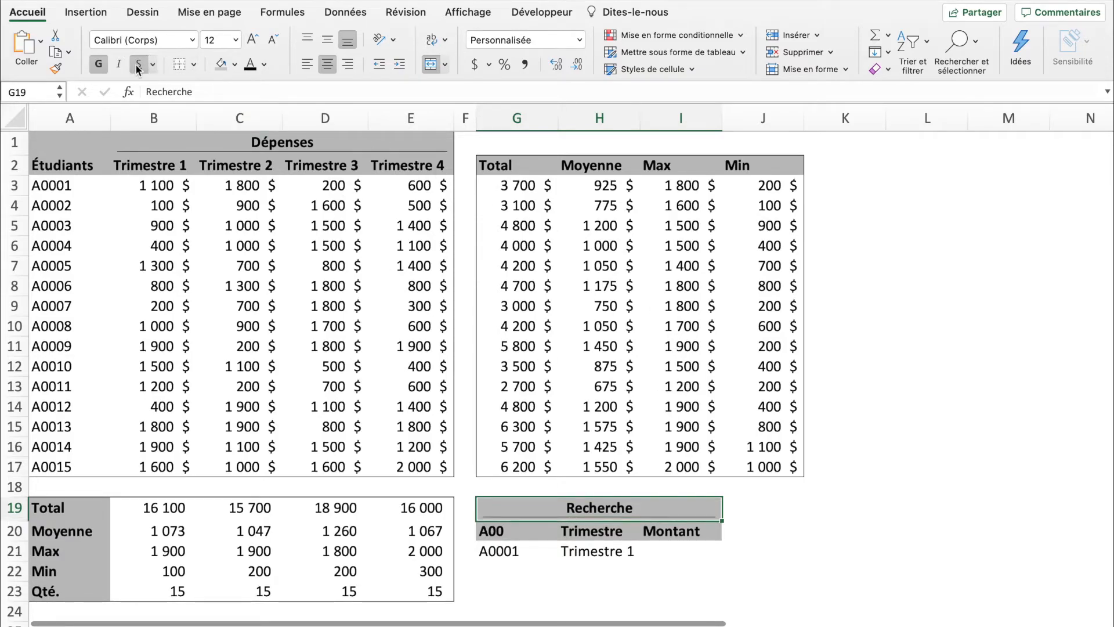
pyautogui.click(835, 486)
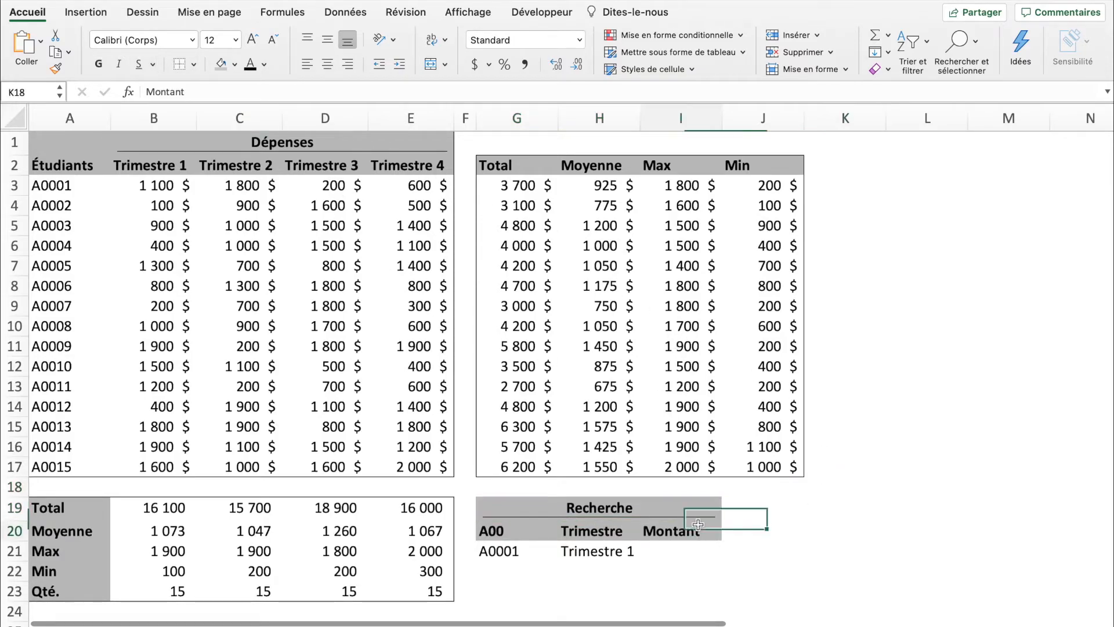
# Center the reformatted column headings in G20:I20 within their cells.
pyautogui.moveTo(696, 537); pyautogui.dragTo(490, 531)
pyautogui.click(328, 64)
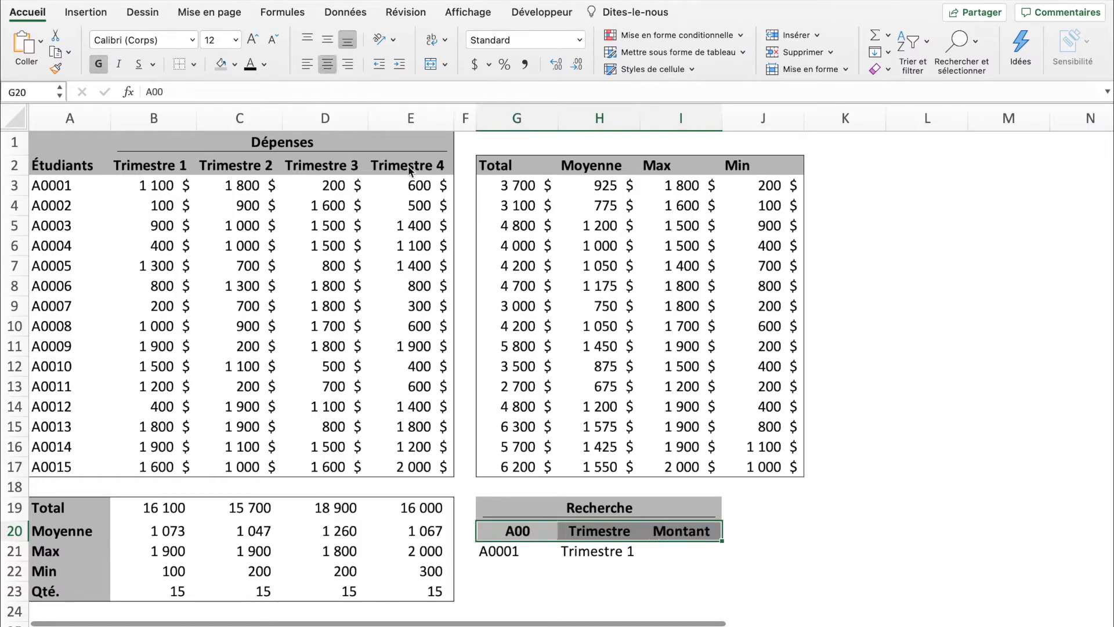
pyautogui.click(769, 531)
# Start a RECHERCHEX formula in I21 under Montant, using G21 as the lookup value.
pyautogui.scroll(-2, 770, 530)
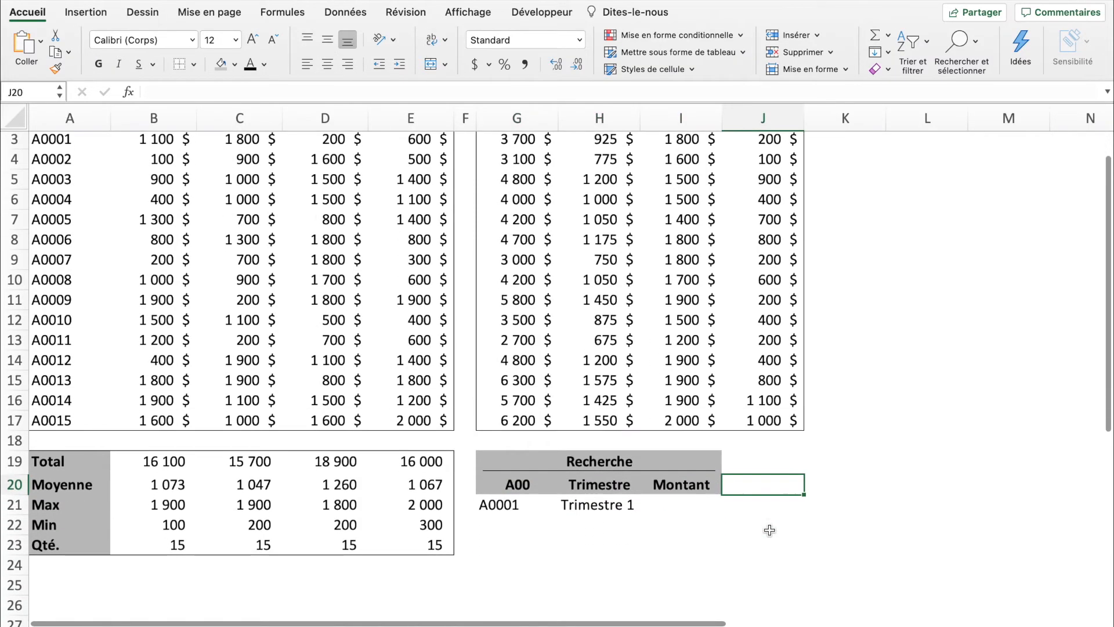
pyautogui.click(707, 506)
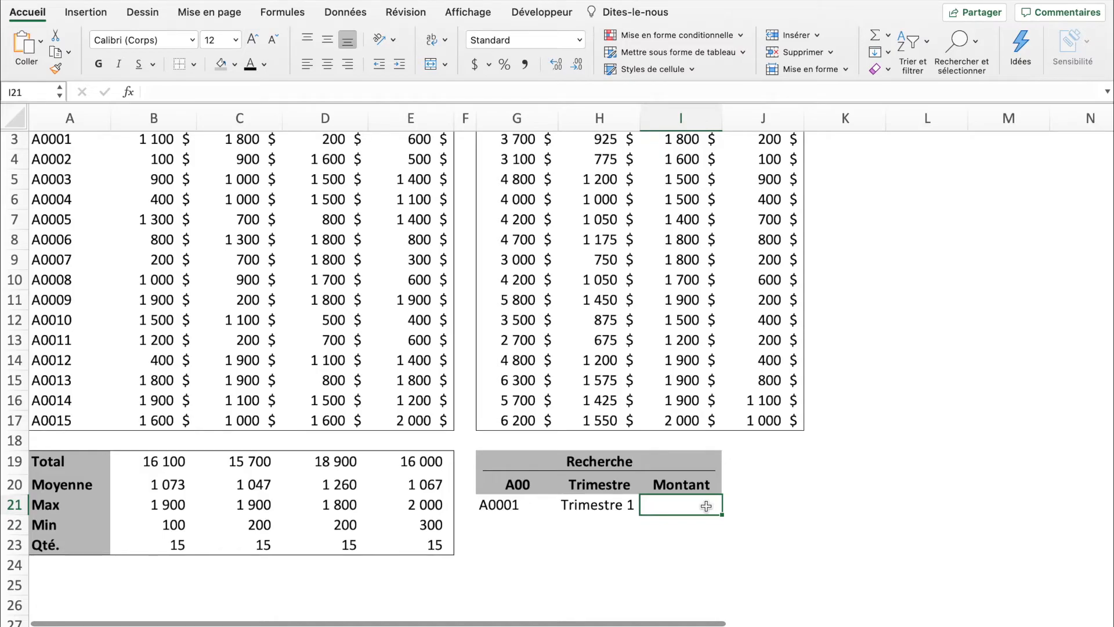
pyautogui.write('=')
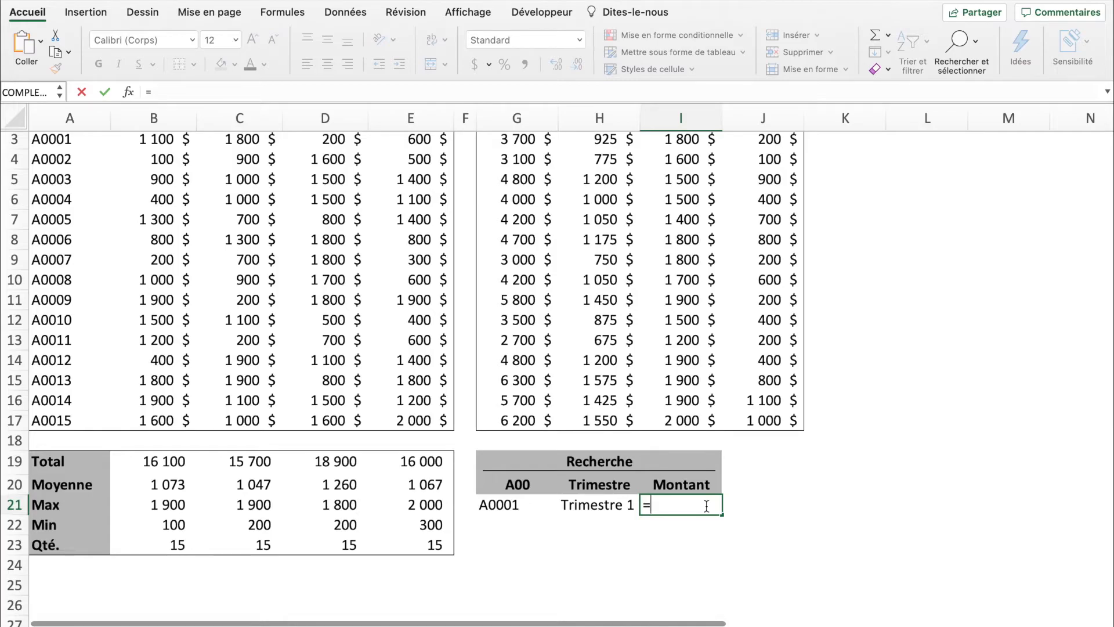
pyautogui.write('Recherche')
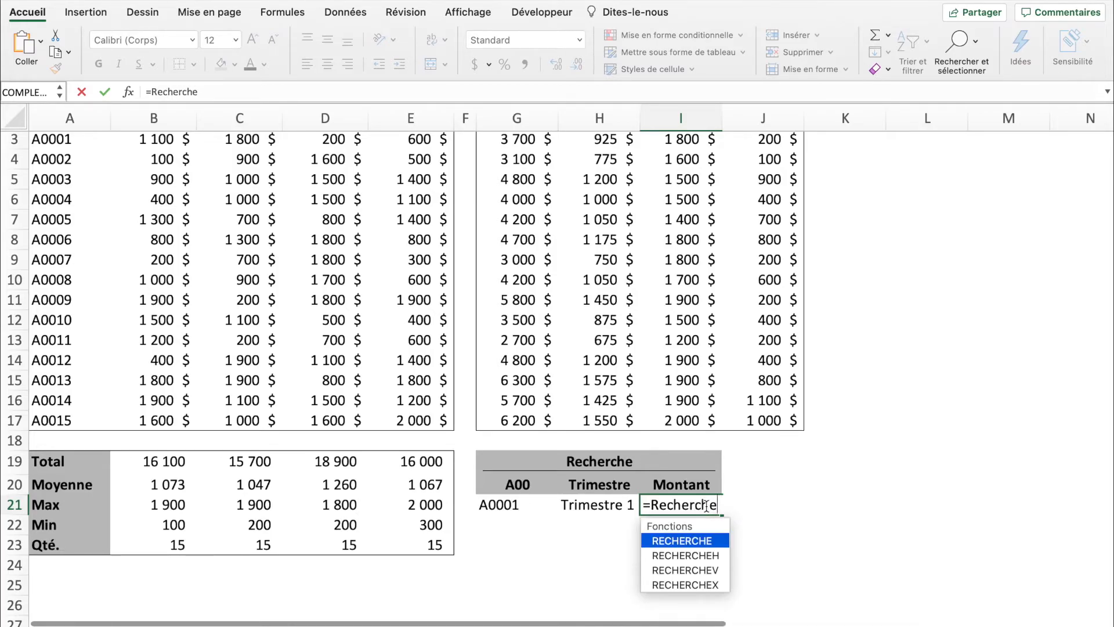
pyautogui.doubleClick(718, 585)
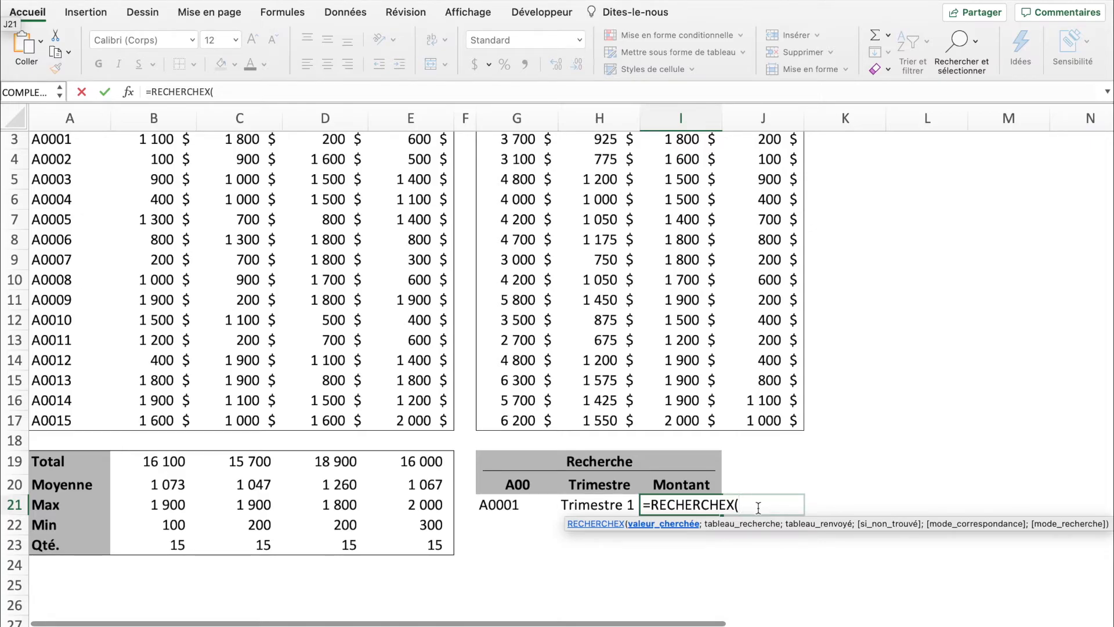
pyautogui.scroll(2, 504, 408)
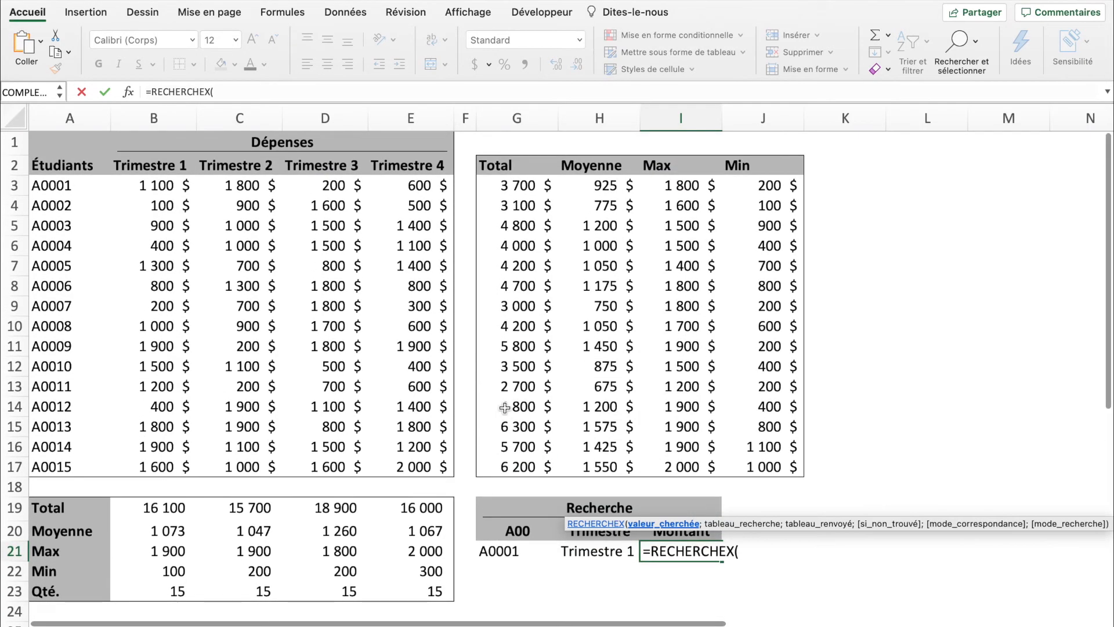
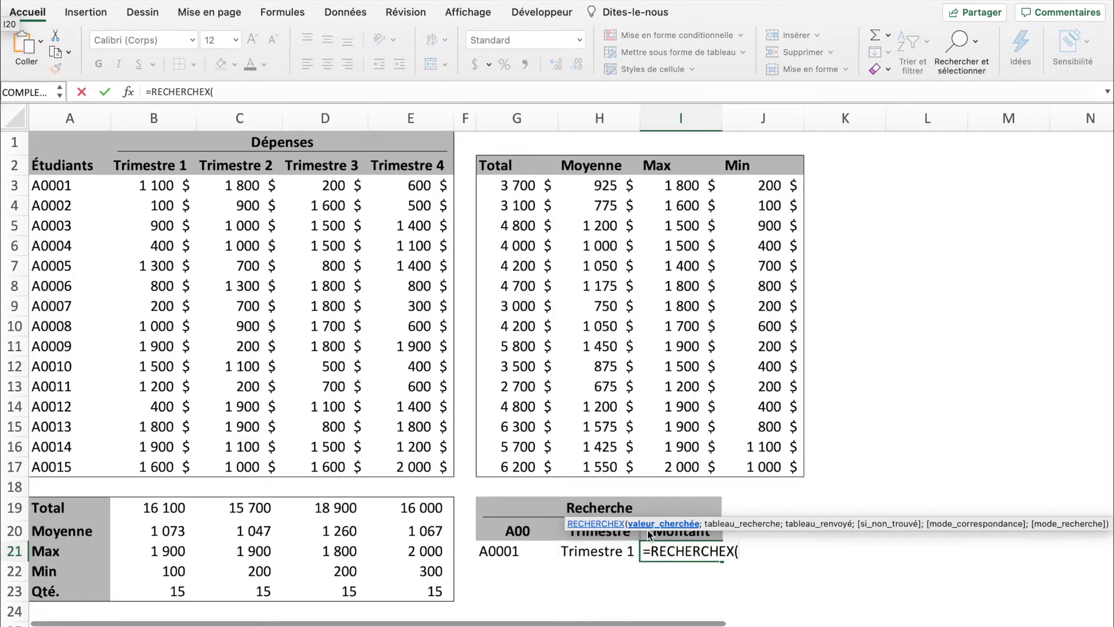
pyautogui.click(526, 555)
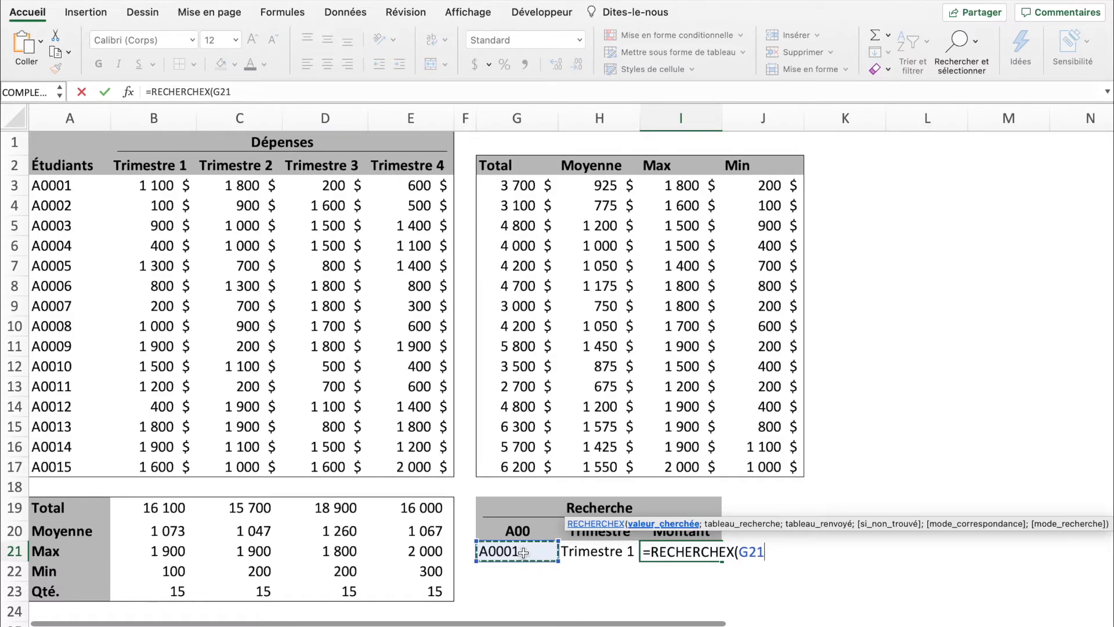
pyautogui.write(';')
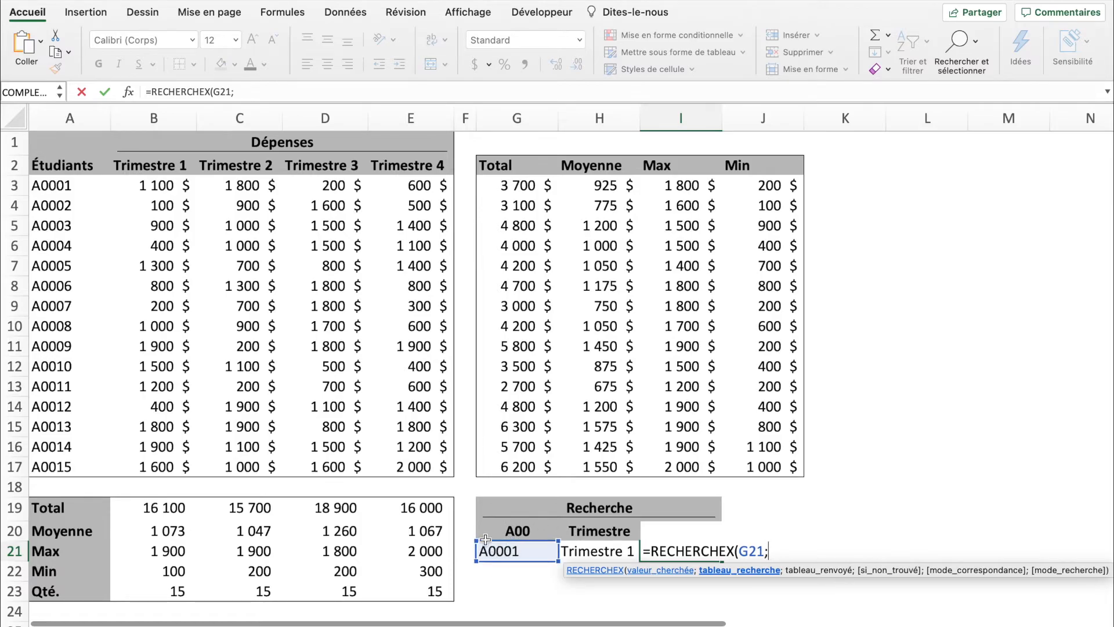
# Complete the RECHERCHEX formula with A3:A17 as the lookup array and B3:B17 as the return array, and compare its result with B3.
pyautogui.moveTo(87, 184); pyautogui.dragTo(72, 465)
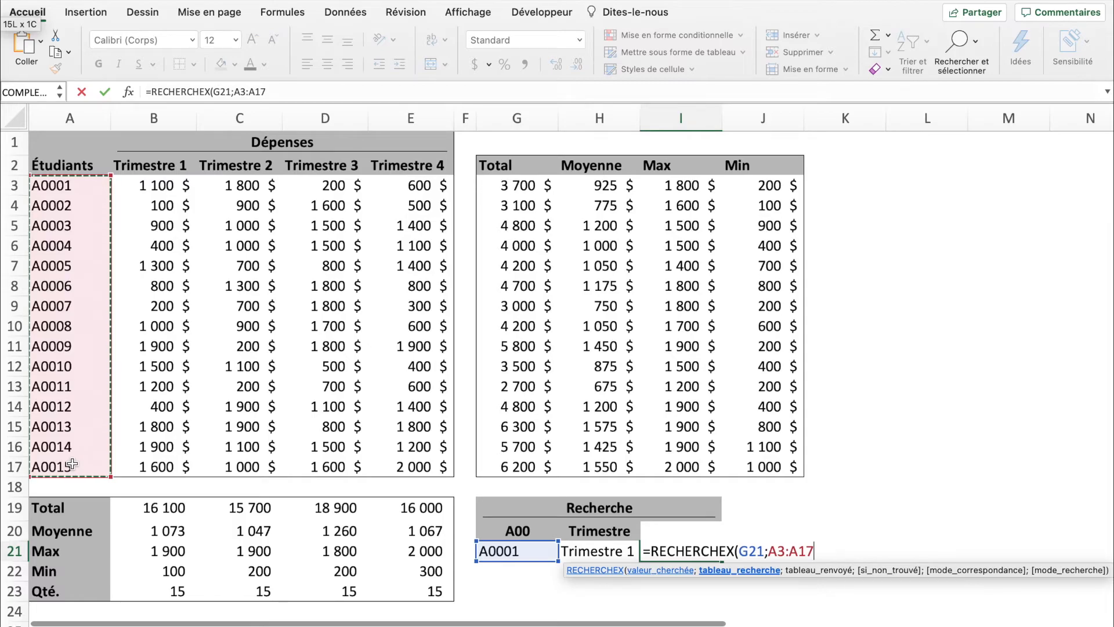
pyautogui.write(';')
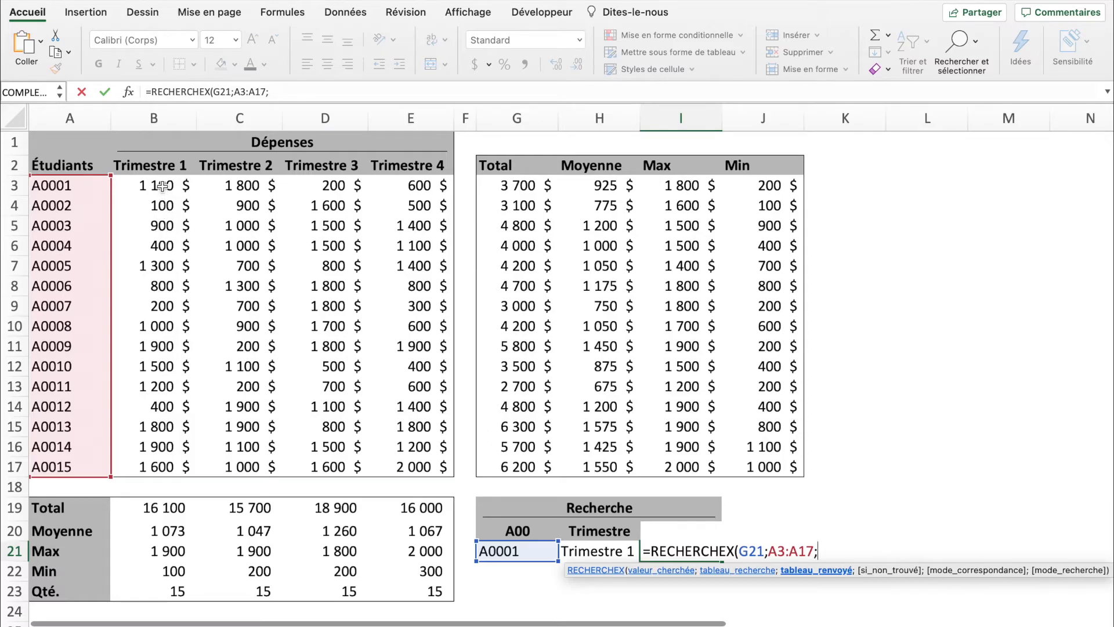
pyautogui.moveTo(163, 186); pyautogui.dragTo(173, 466)
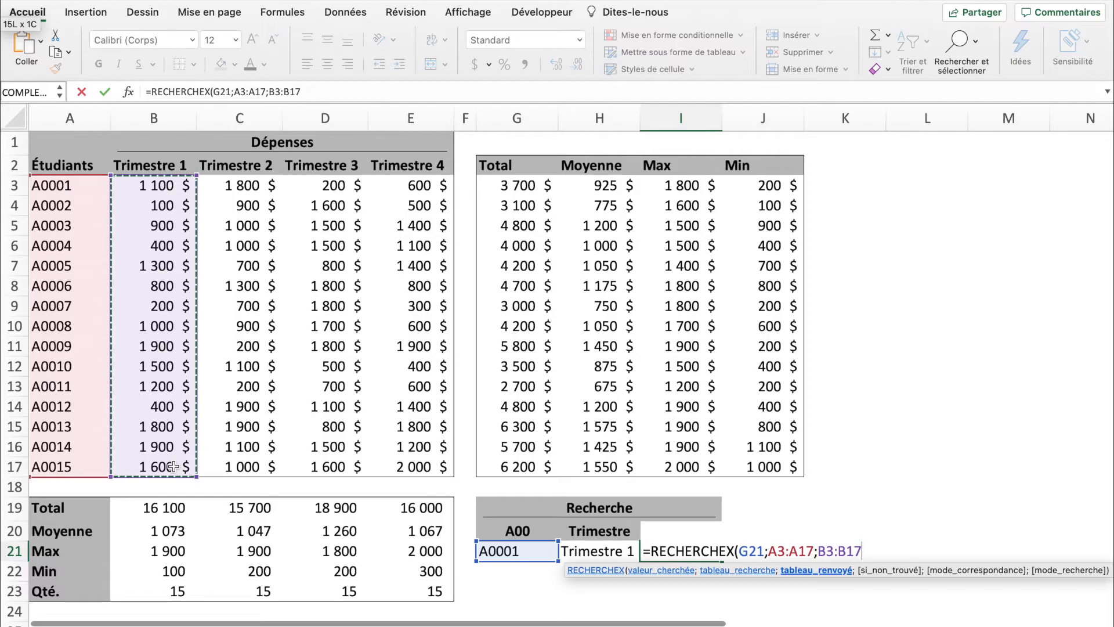
pyautogui.write(')')
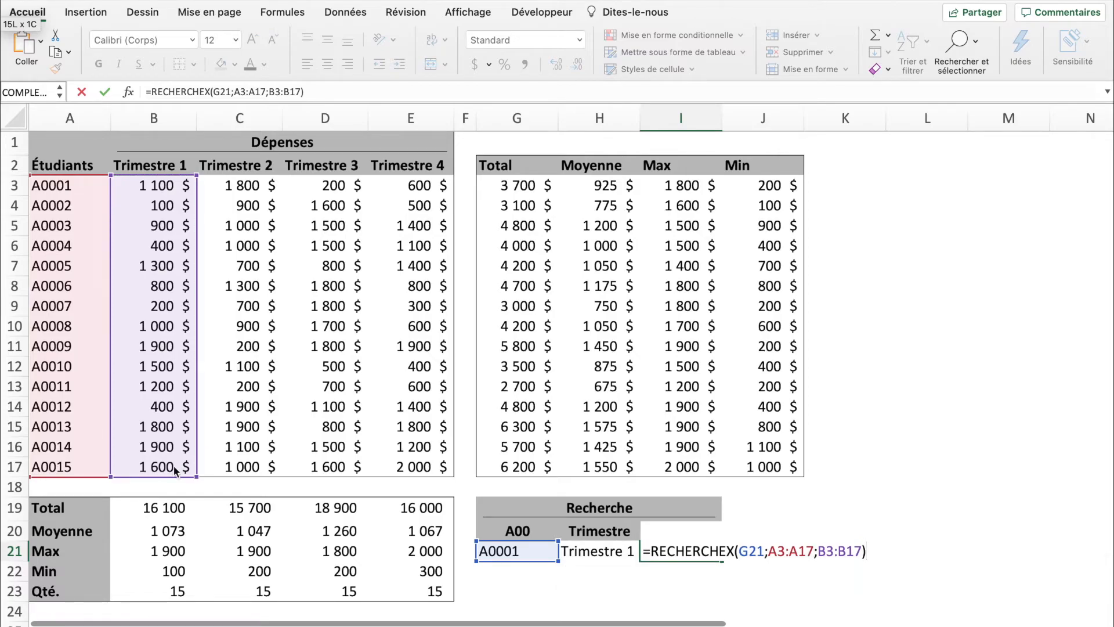
pyautogui.press('Return')
pyautogui.click(154, 186)
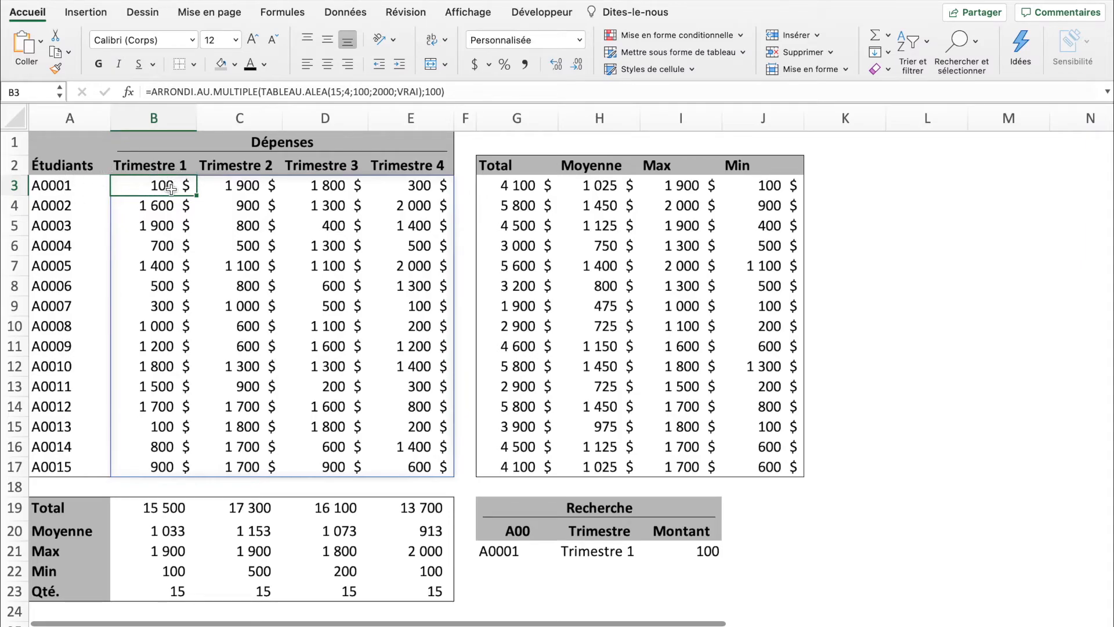
# Apply the dollar accounting format with no decimals to the Montant result in I21.
pyautogui.click(692, 541)
pyautogui.click(696, 552)
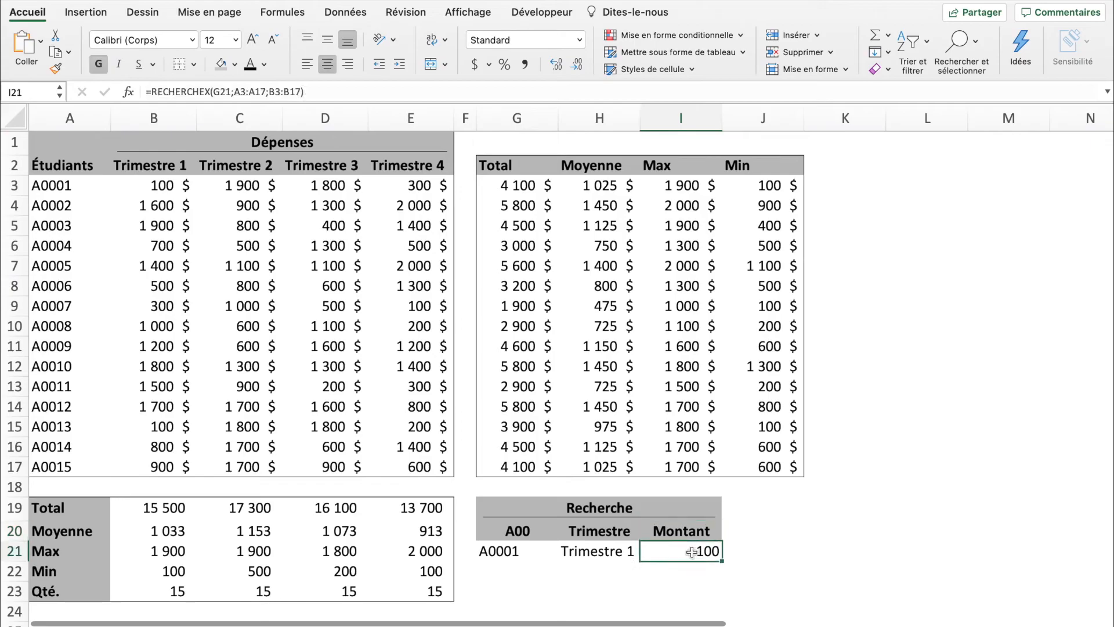
pyautogui.click(470, 65)
pyautogui.click(577, 64)
pyautogui.click(578, 63)
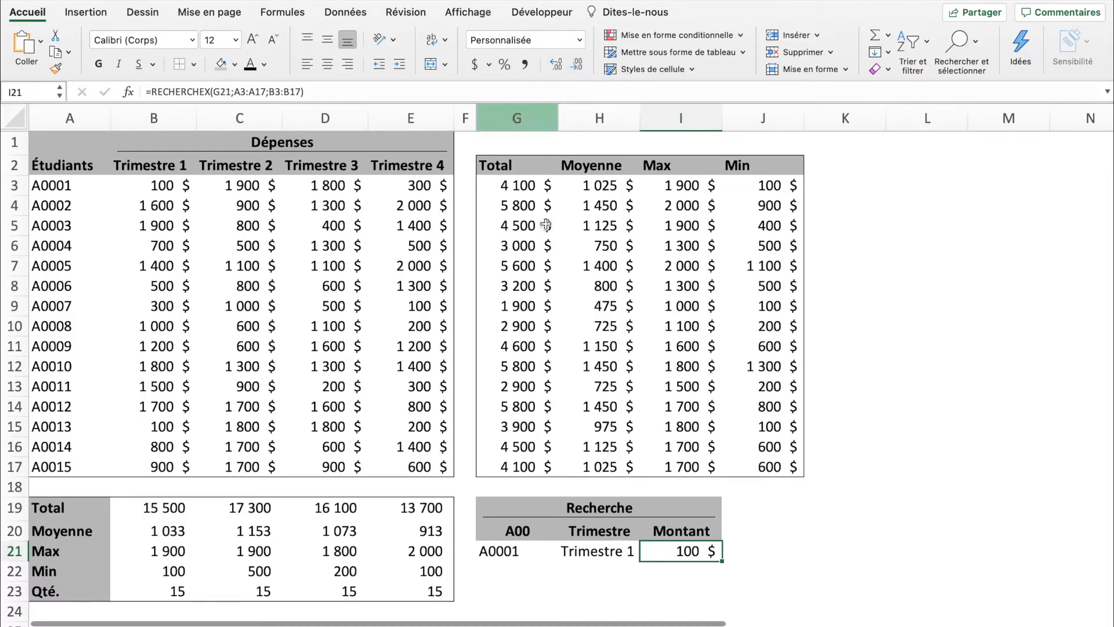
# Change the lookup quarter in H21 to Trimestre 2 and compare the Montant result with B3.
pyautogui.doubleClick(627, 551)
pyautogui.press('Delete')
pyautogui.write('2')
pyautogui.press('Return')
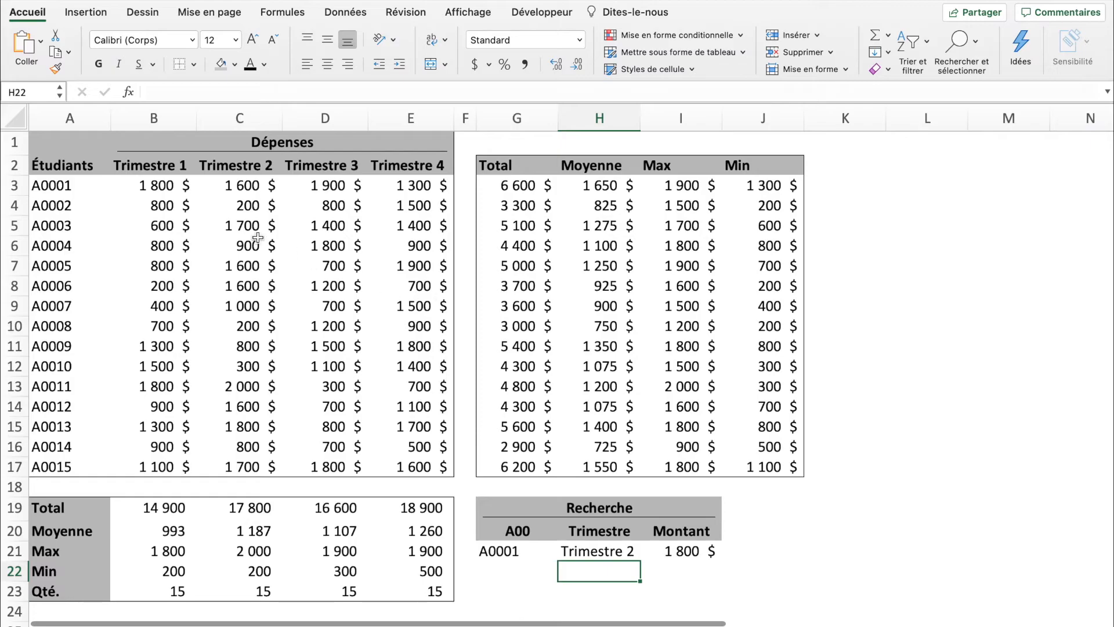
pyautogui.click(171, 187)
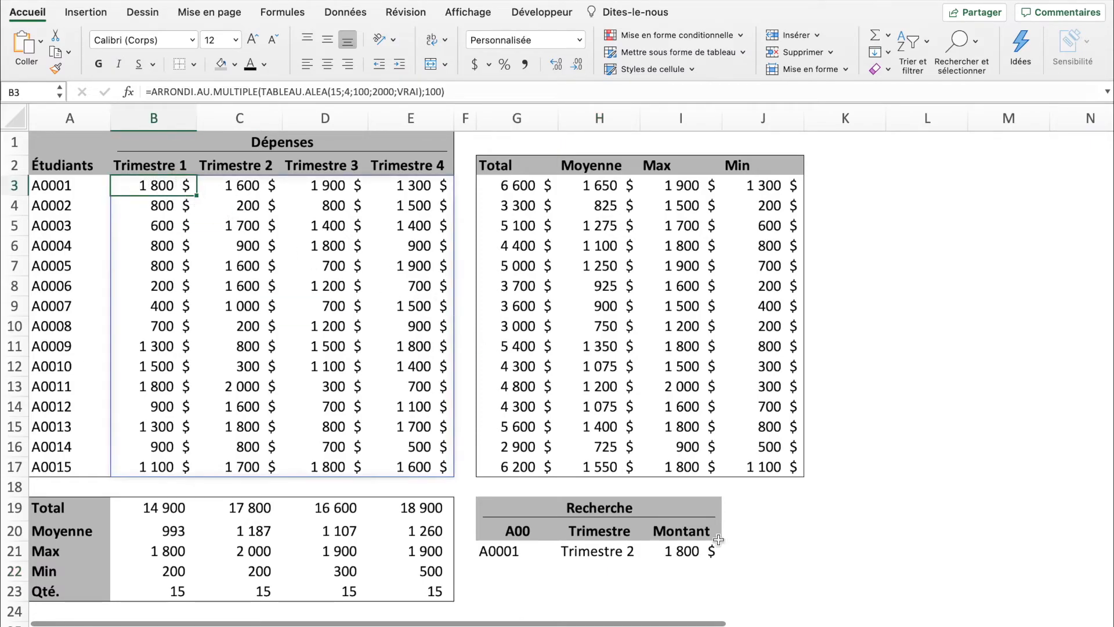
# Replace the B3:B17 return array in the I21 formula with a nested RECHERCHEX function.
pyautogui.click(260, 188)
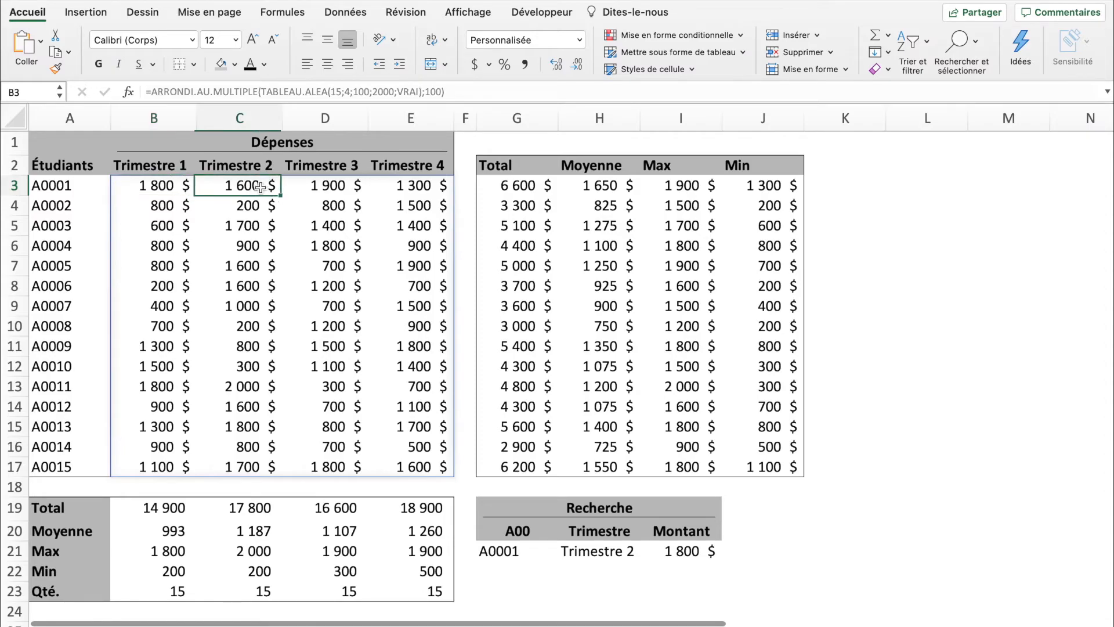
pyautogui.click(692, 552)
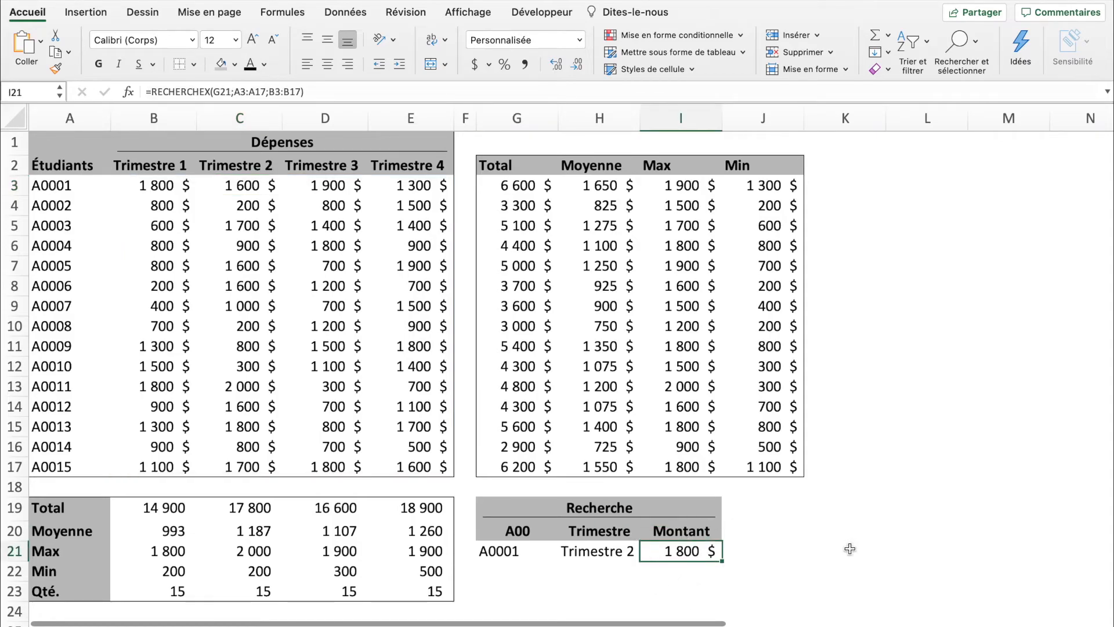
pyautogui.doubleClick(684, 551)
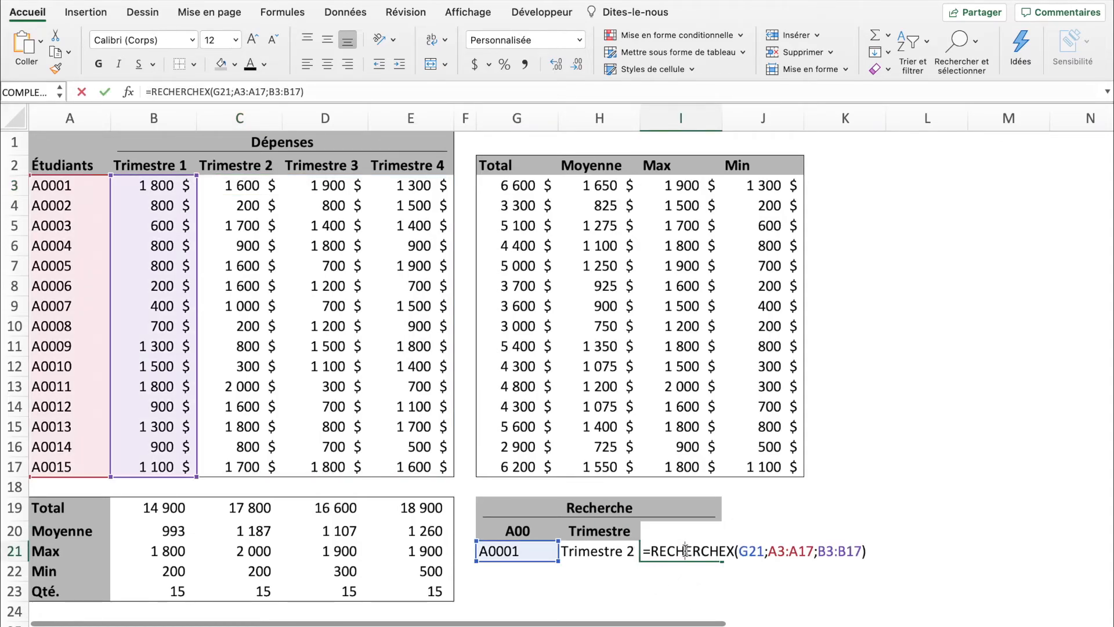
pyautogui.doubleClick(831, 551)
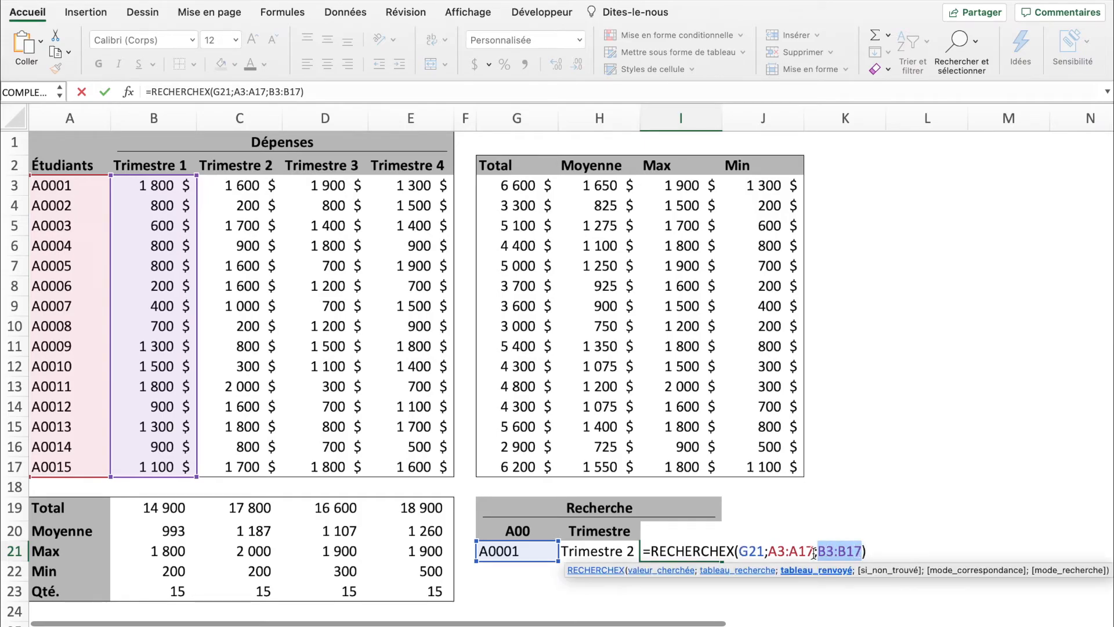
pyautogui.press('BackSpace')
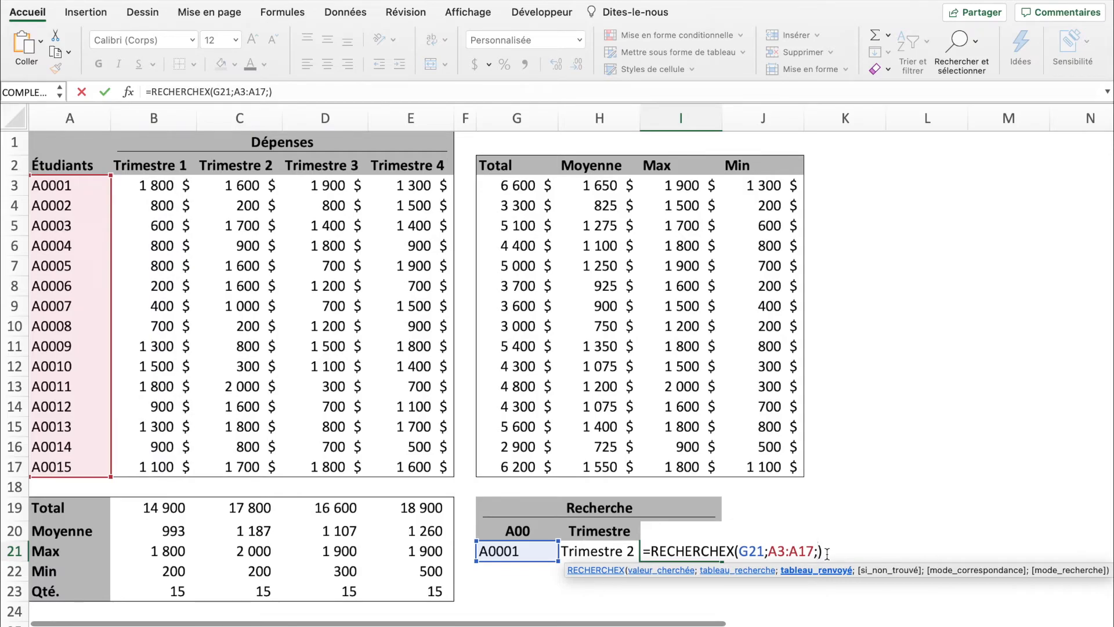
pyautogui.write('Recher')
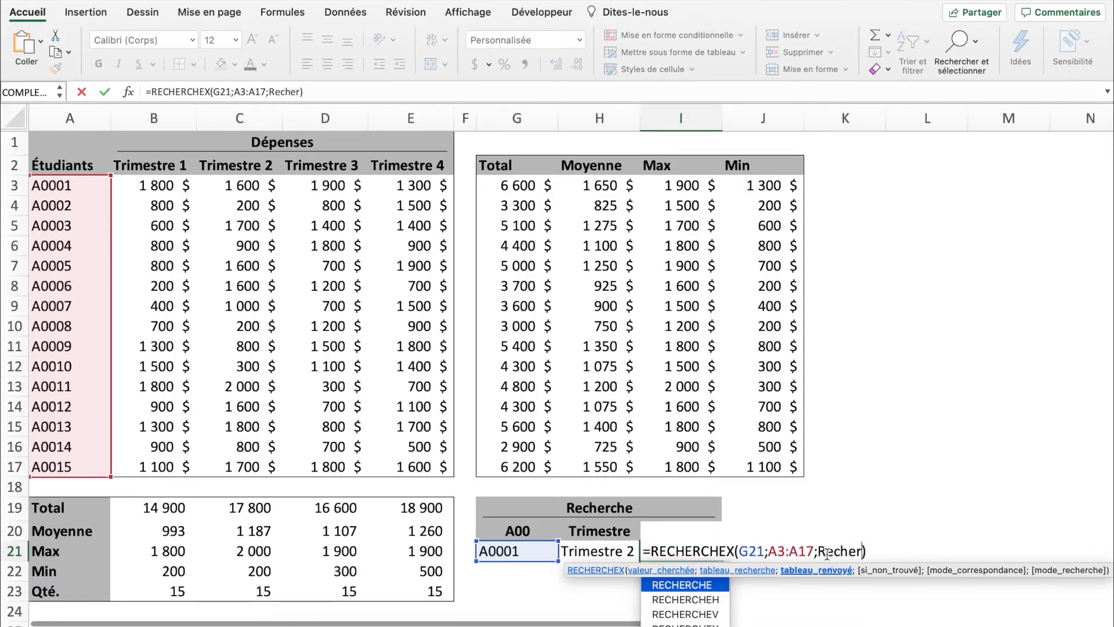
pyautogui.press('Down')
pyautogui.press('Down')
pyautogui.press('Down')
pyautogui.press('Tab')
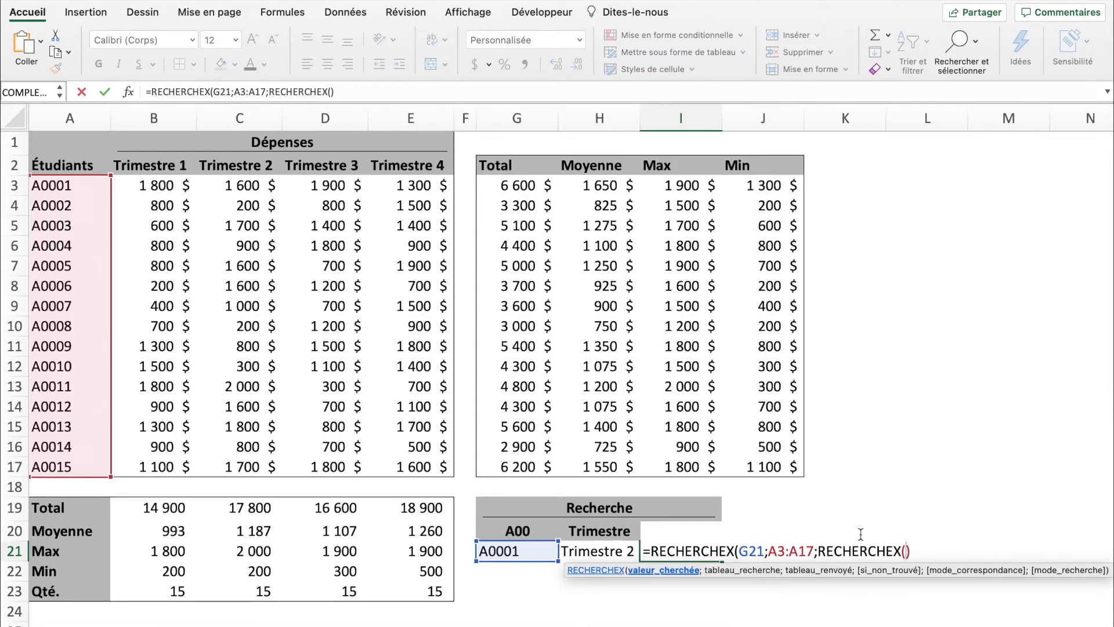
# Fill the nested RECHERCHEX with H21 as lookup value, B2:E2 as lookup array and the spilled range B3# as return array.
pyautogui.click(620, 550)
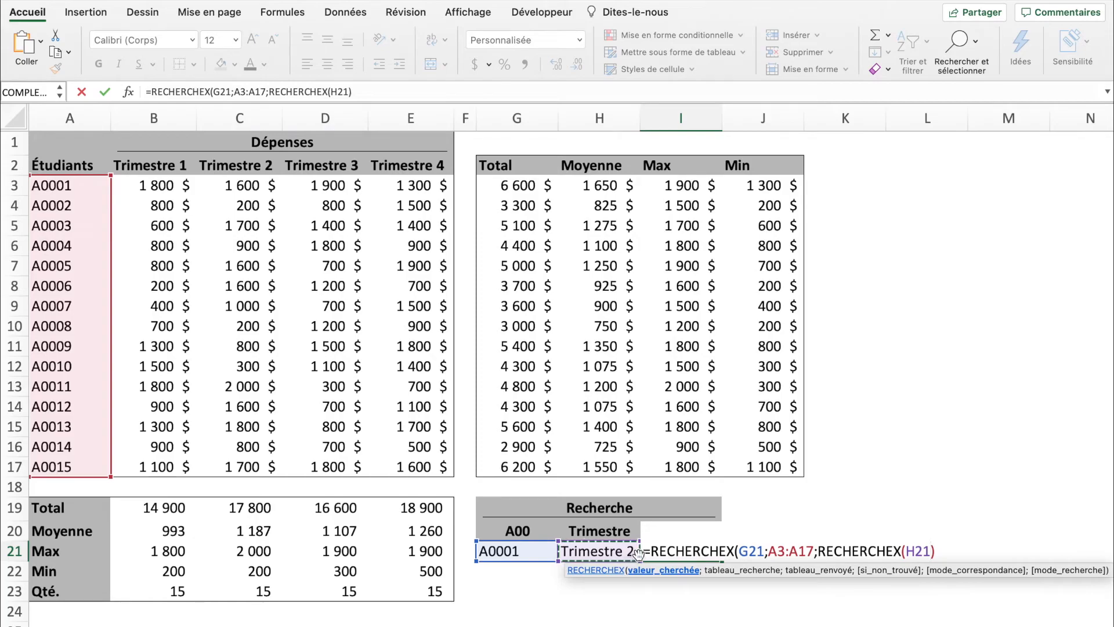
pyautogui.write(';')
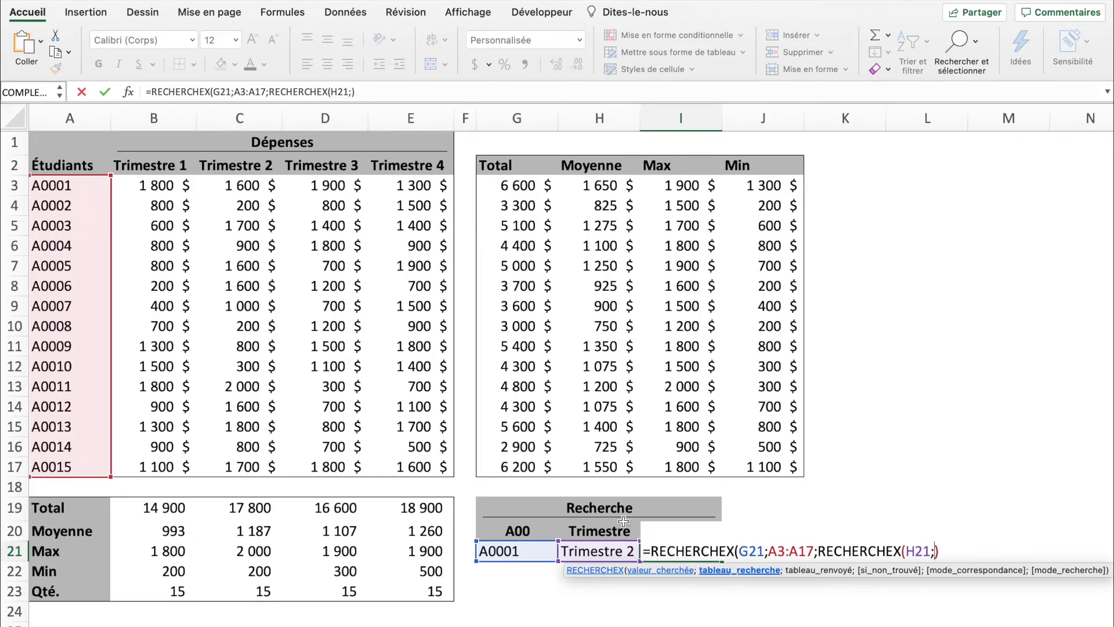
pyautogui.moveTo(180, 168); pyautogui.dragTo(415, 161)
pyautogui.write(';')
pyautogui.moveTo(151, 186); pyautogui.dragTo(430, 475)
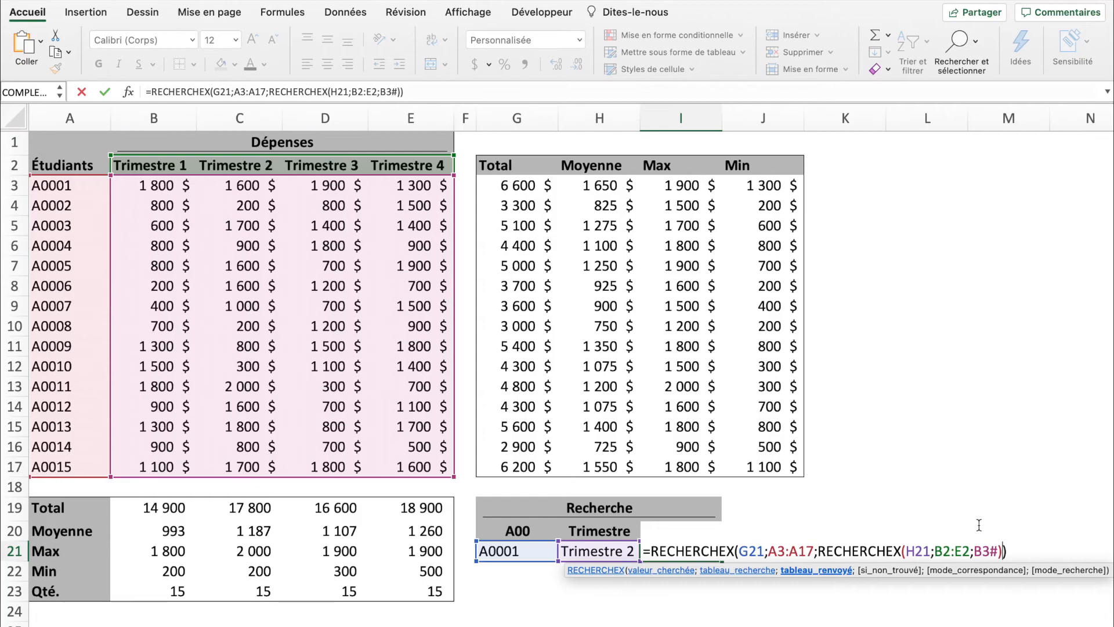
# Check the parentheses of the nested RECHERCHEX, close both functions, commit the I21 formula and compare its result with C3.
pyautogui.press('BackSpace')
pyautogui.click(737, 551)
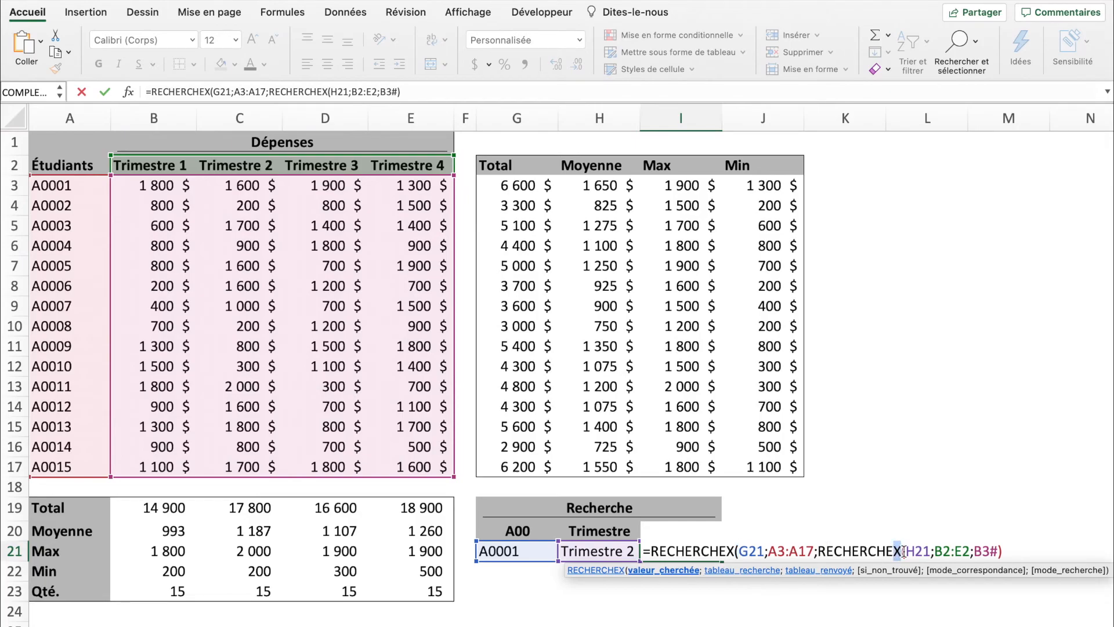
pyautogui.click(911, 551)
pyautogui.moveTo(904, 552); pyautogui.dragTo(1009, 551)
pyautogui.click(1017, 547)
pyautogui.write(')')
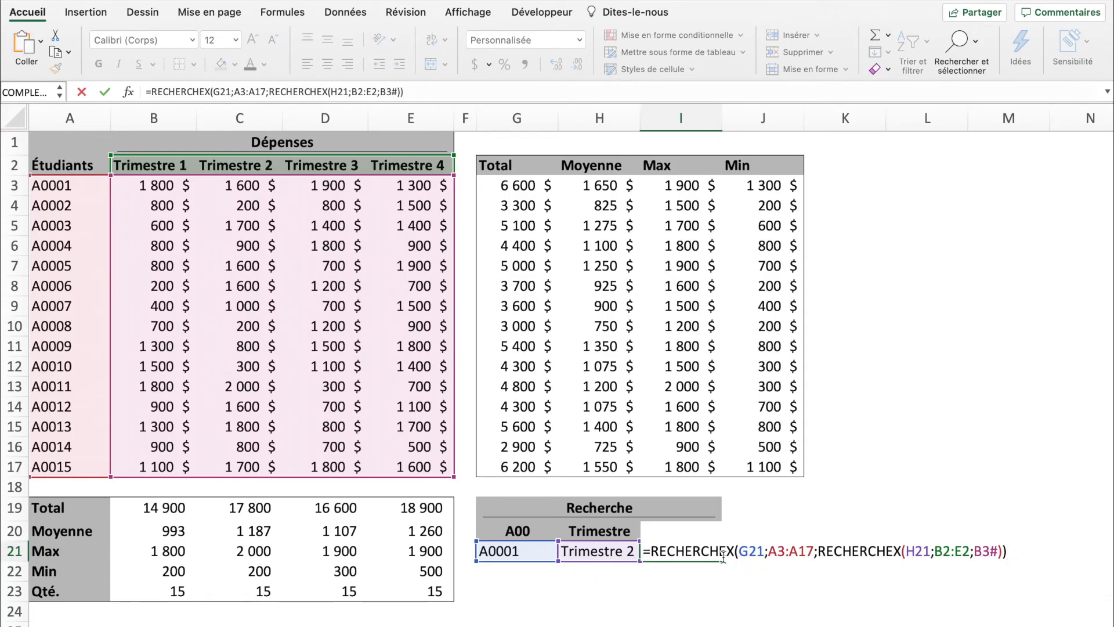
pyautogui.press('Return')
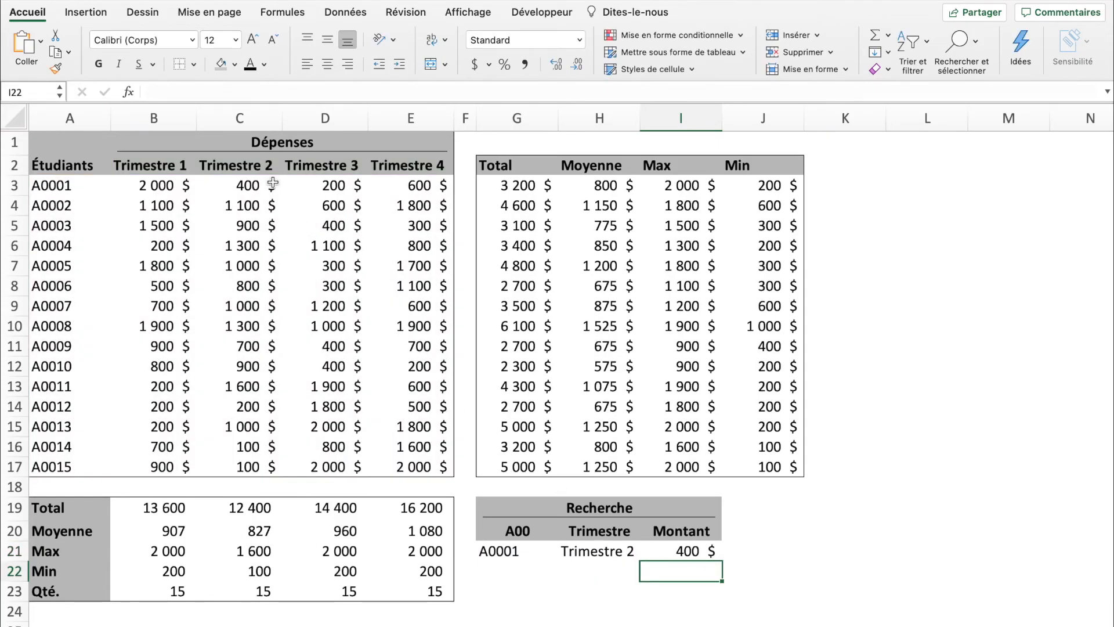
pyautogui.click(249, 189)
pyautogui.click(625, 559)
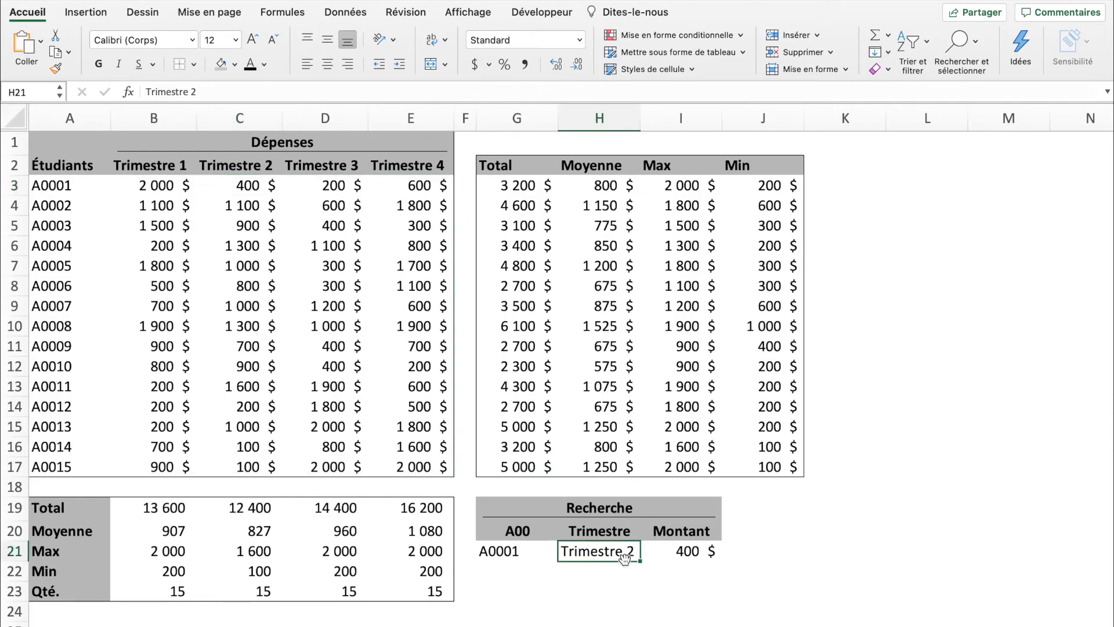
# Change the lookup student in G21 to A0014 and the lookup quarter in H21 to Trimestre 3.
pyautogui.doubleClick(521, 555)
pyautogui.press('BackSpace')
pyautogui.press('BackSpace')
pyautogui.write('14')
pyautogui.click(633, 554)
pyautogui.doubleClick(633, 554)
pyautogui.press('BackSpace')
pyautogui.write('3')
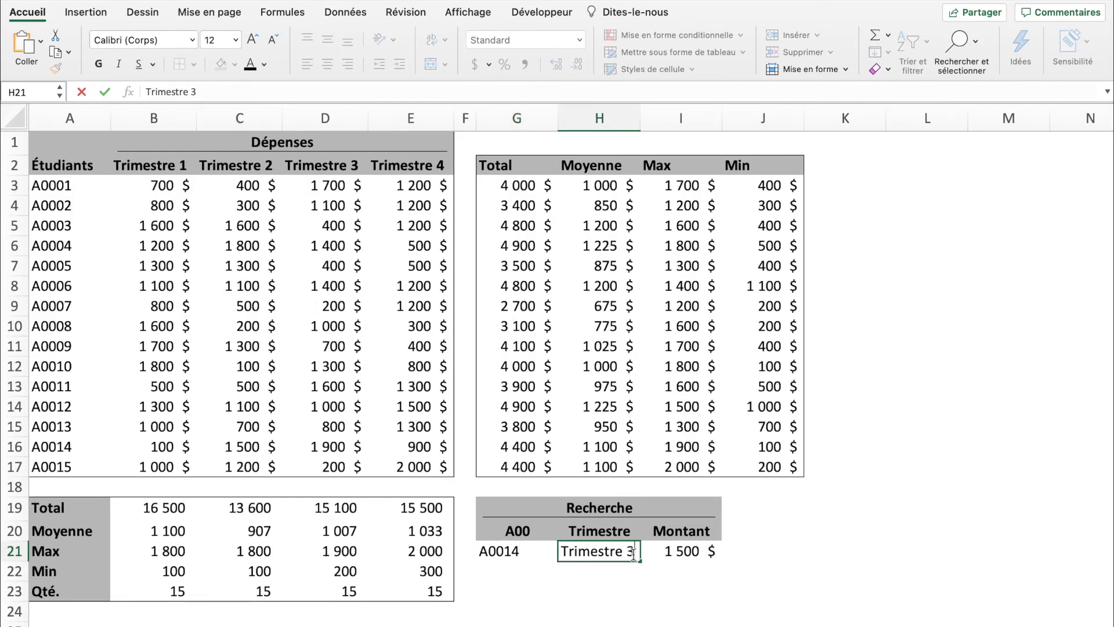
pyautogui.press('Return')
# Check the Montant result in I21 against the crossing of row A0014 and the Trimestre 3 column in the expenses table.
pyautogui.click(690, 554)
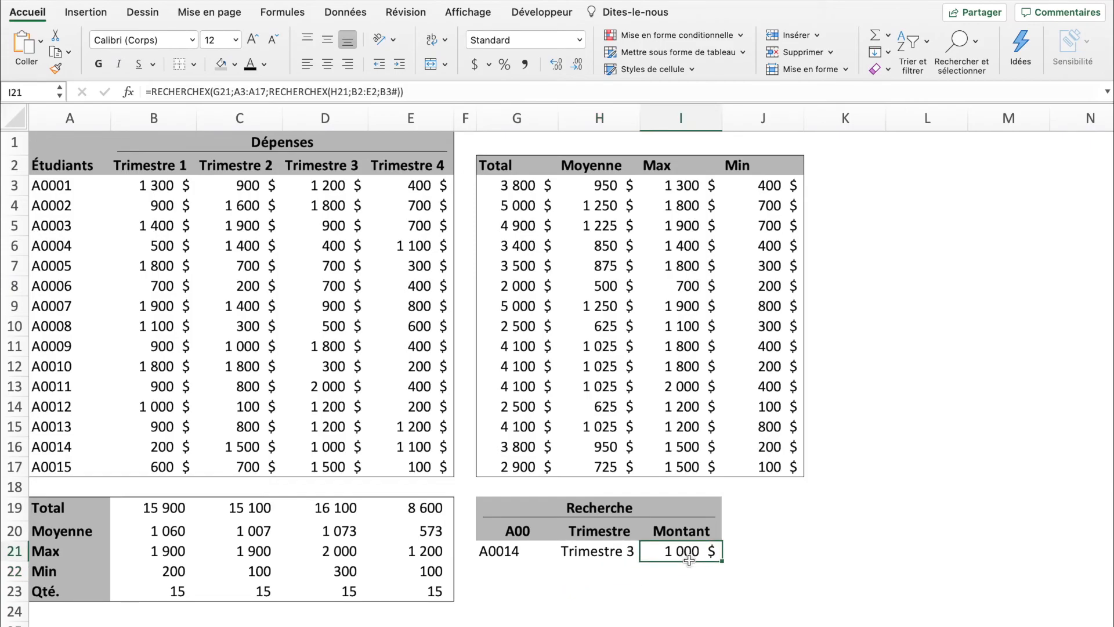
pyautogui.moveTo(58, 447); pyautogui.dragTo(322, 443)
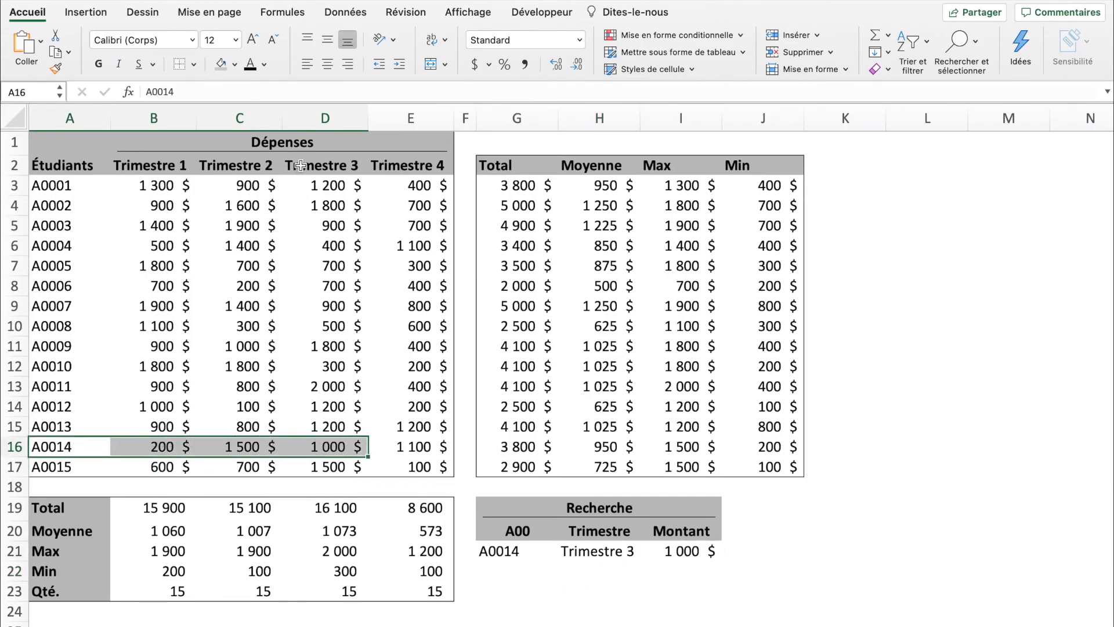
pyautogui.moveTo(300, 166); pyautogui.dragTo(365, 446)
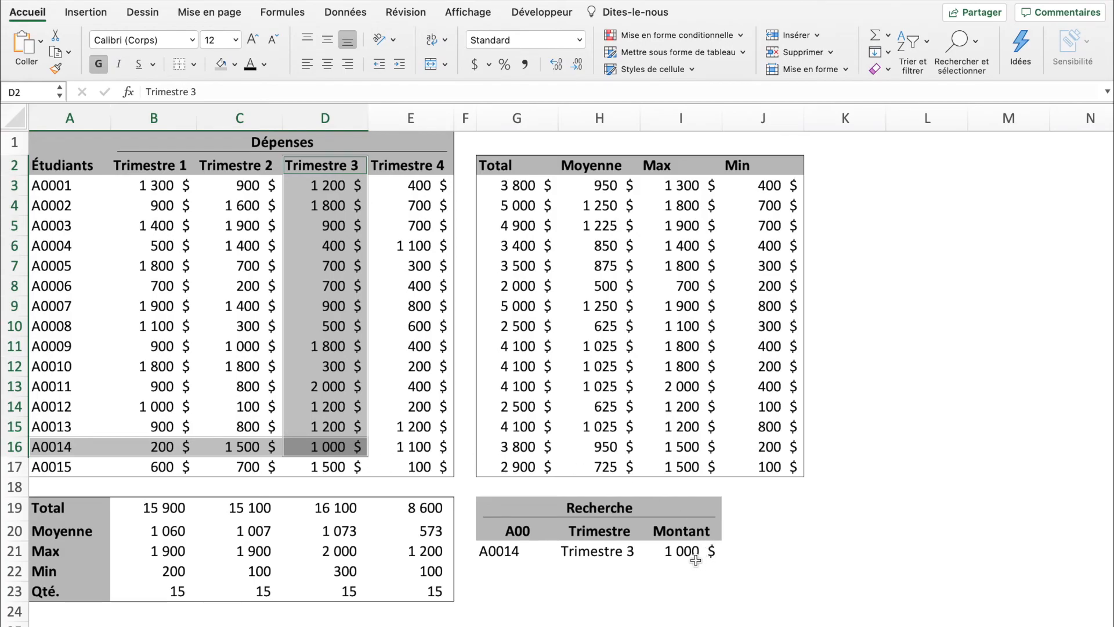
pyautogui.click(789, 535)
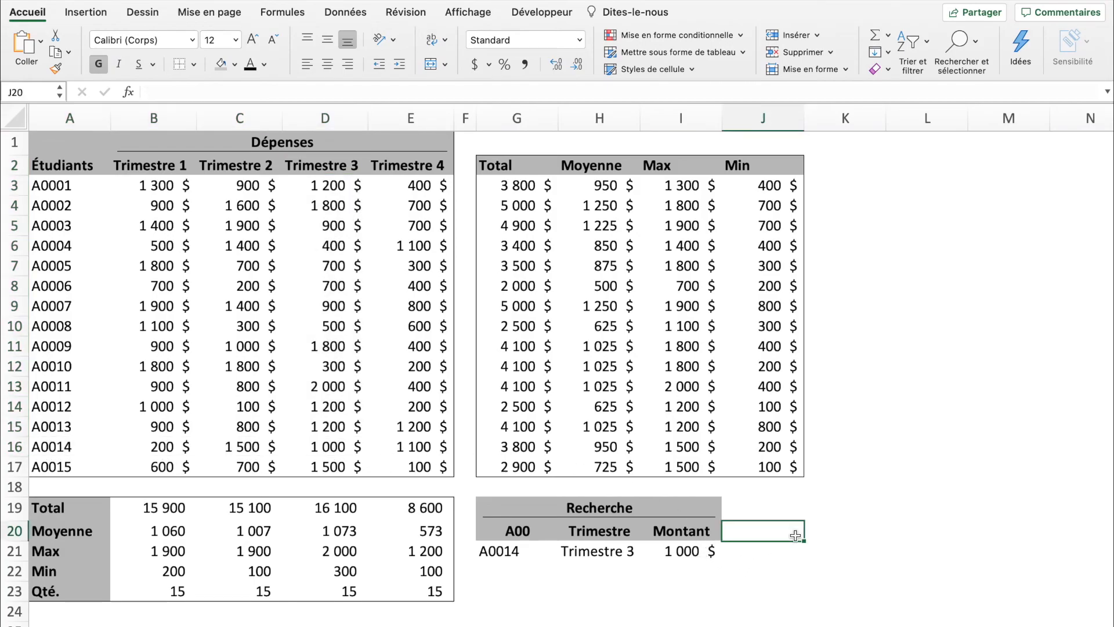
# Apply an outside border around the Recherche block in G19:I21.
pyautogui.moveTo(699, 553); pyautogui.dragTo(488, 506)
pyautogui.click(193, 64)
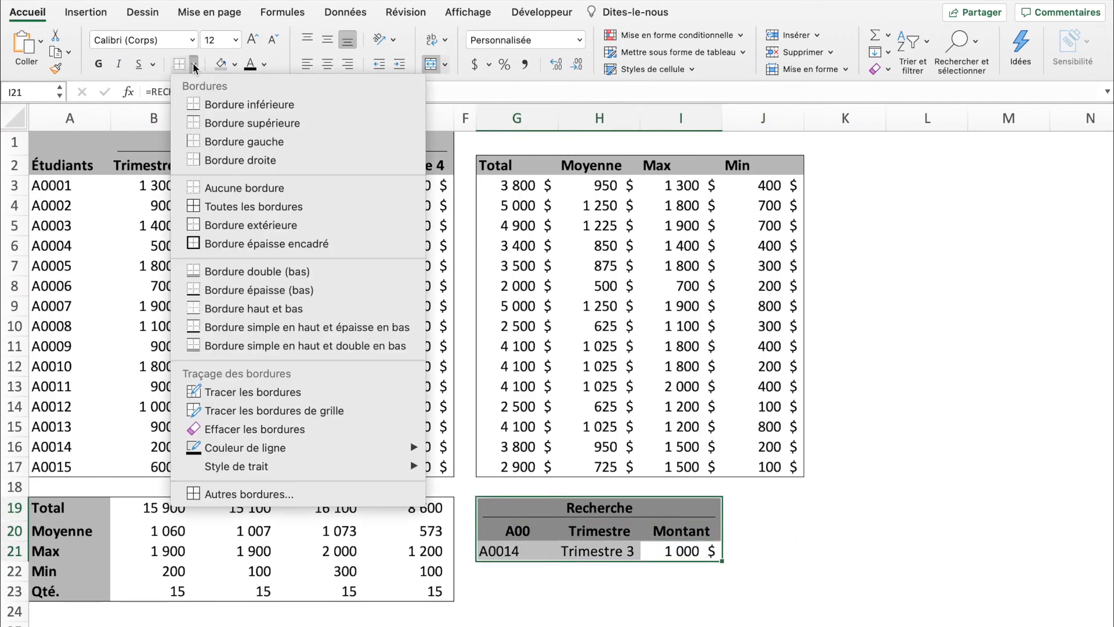
pyautogui.click(284, 226)
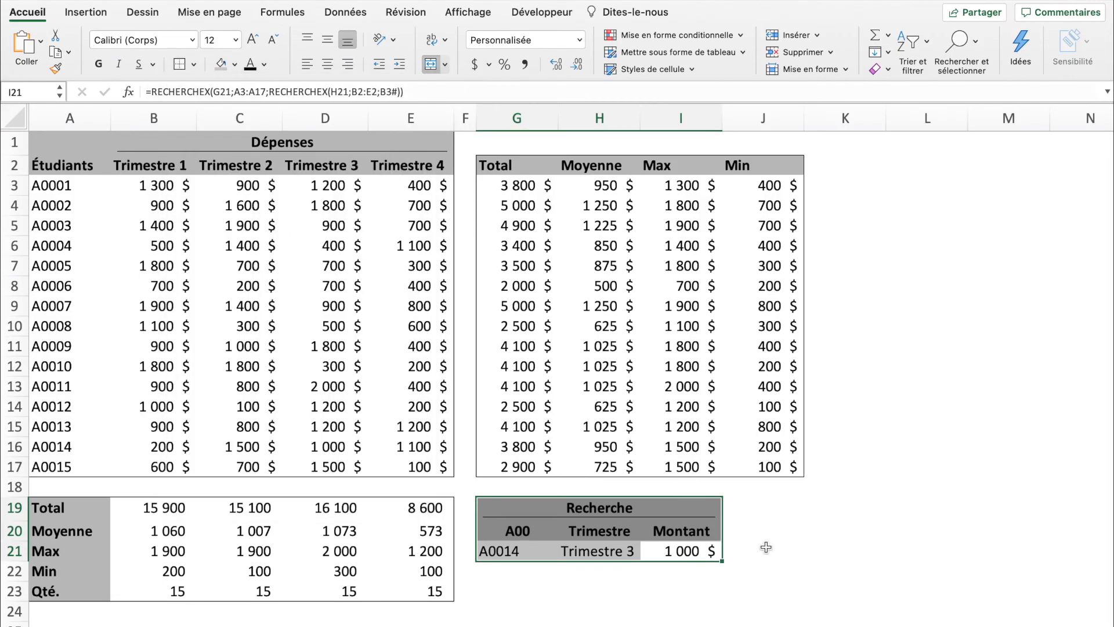
pyautogui.click(898, 560)
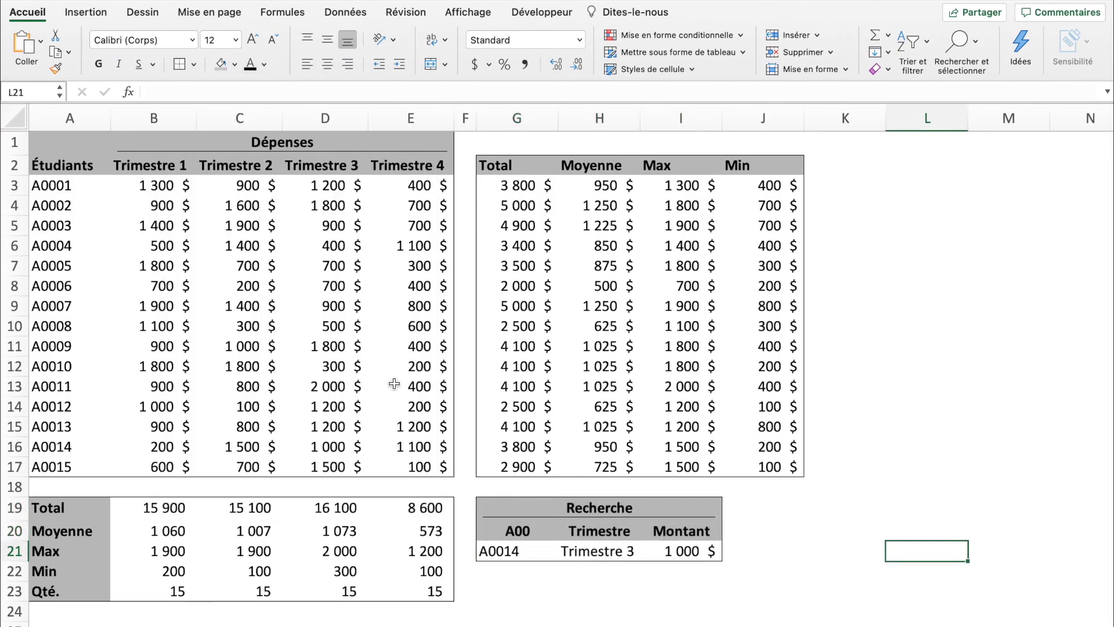
# Review the summary headers, the Qté. row label, the random amounts in B3:E17 and the lookup formula in I21.
pyautogui.click(519, 168)
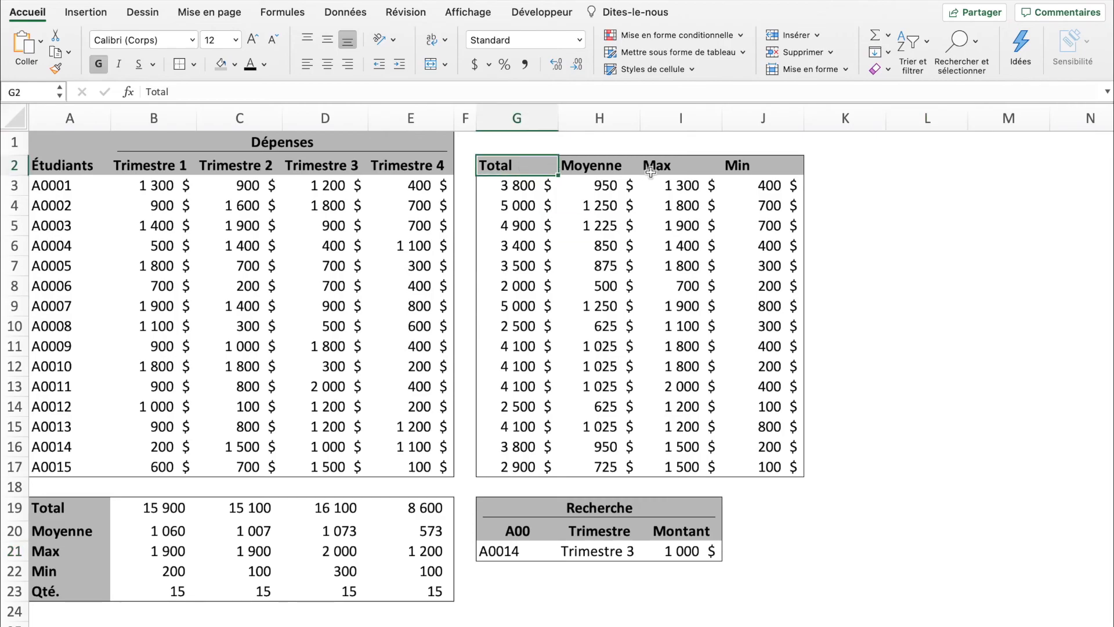
pyautogui.click(614, 172)
pyautogui.click(666, 167)
pyautogui.click(744, 166)
pyautogui.click(59, 595)
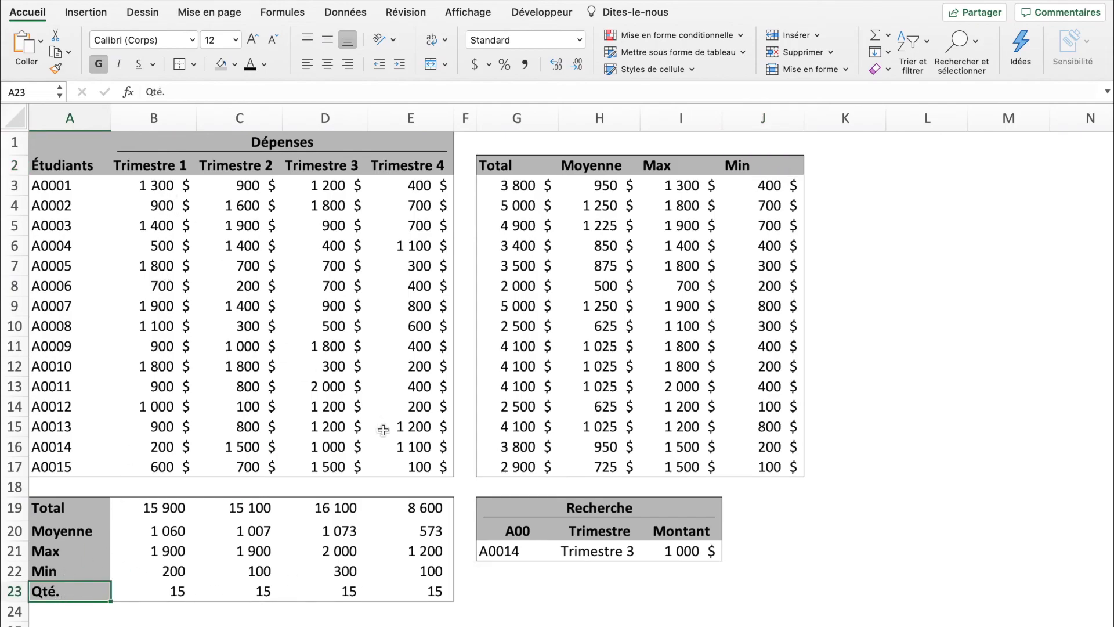
pyautogui.moveTo(157, 185); pyautogui.dragTo(421, 469)
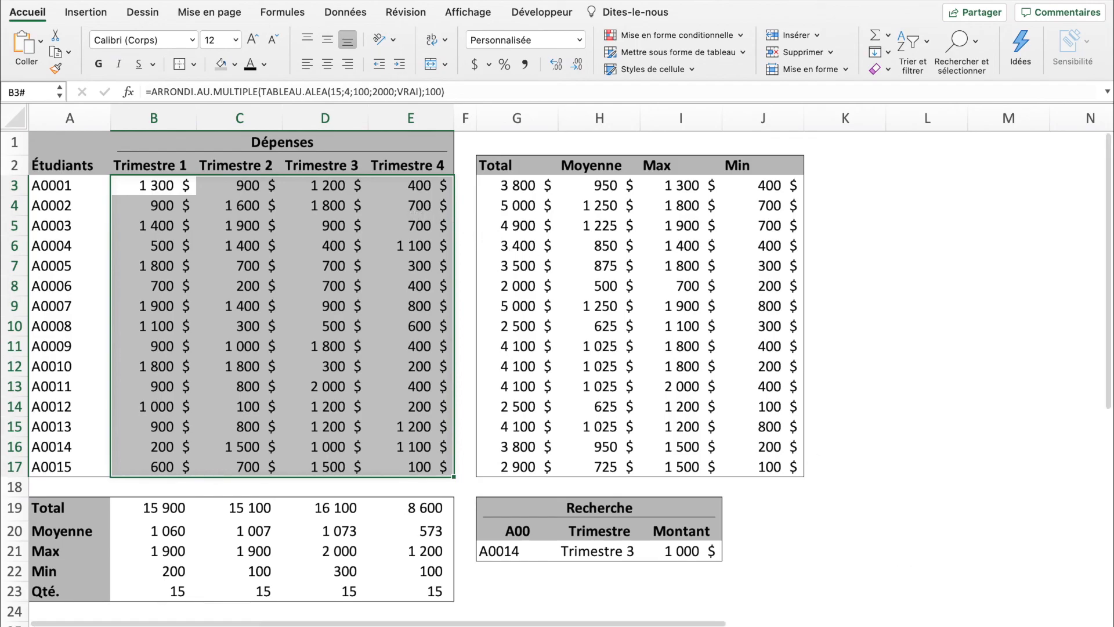
pyautogui.click(683, 551)
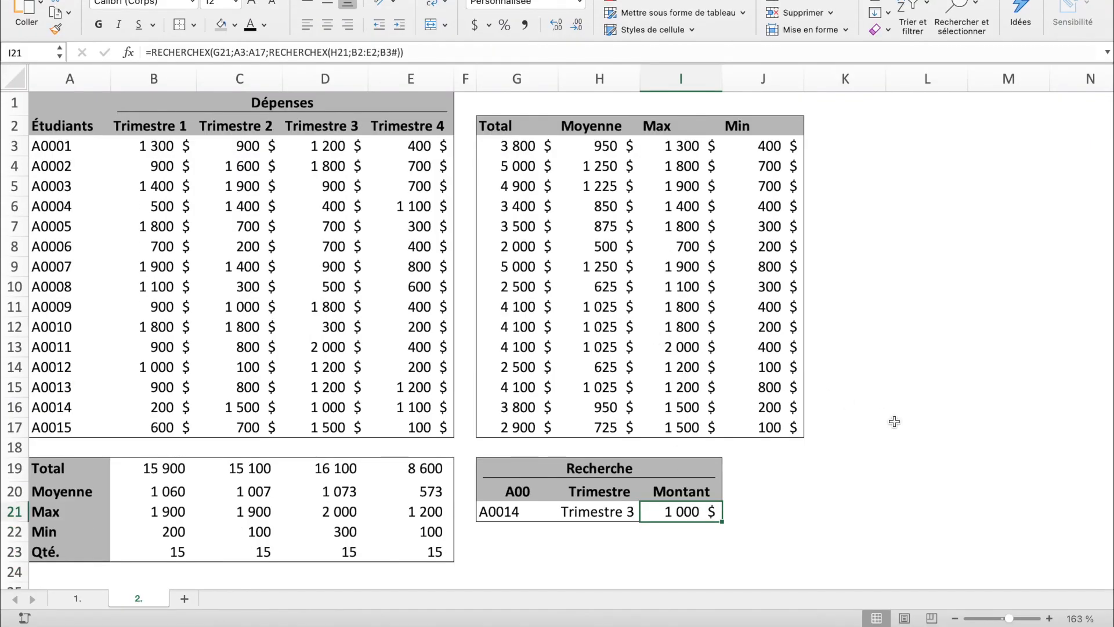
pyautogui.click(906, 462)
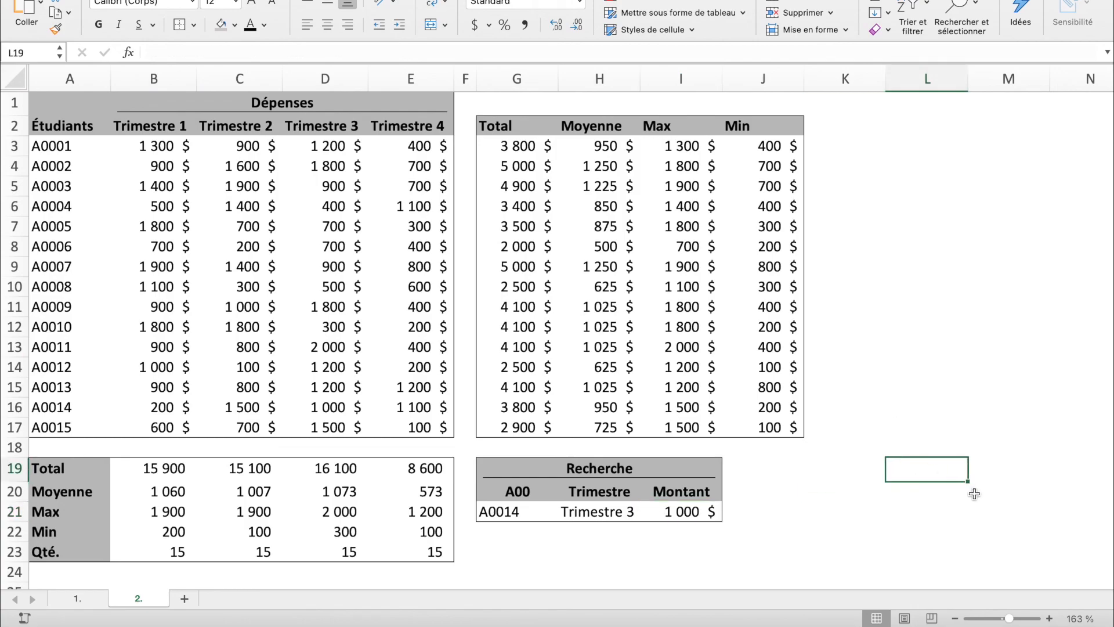